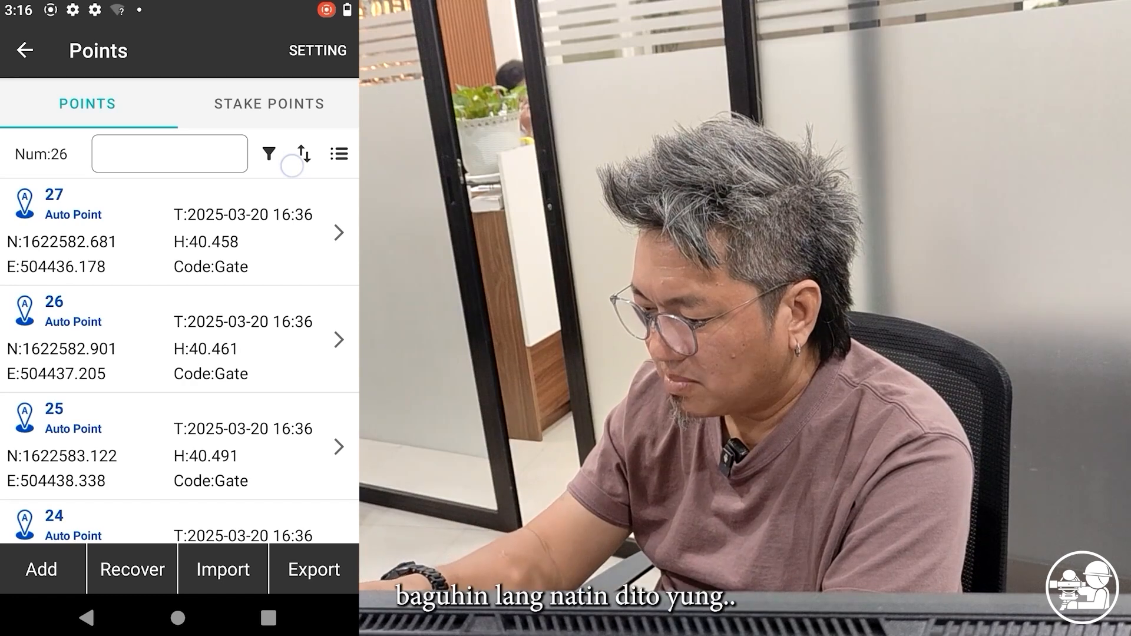
- Sort the survey points by time order and look through the list from the first to the last point
left_click(303, 154)
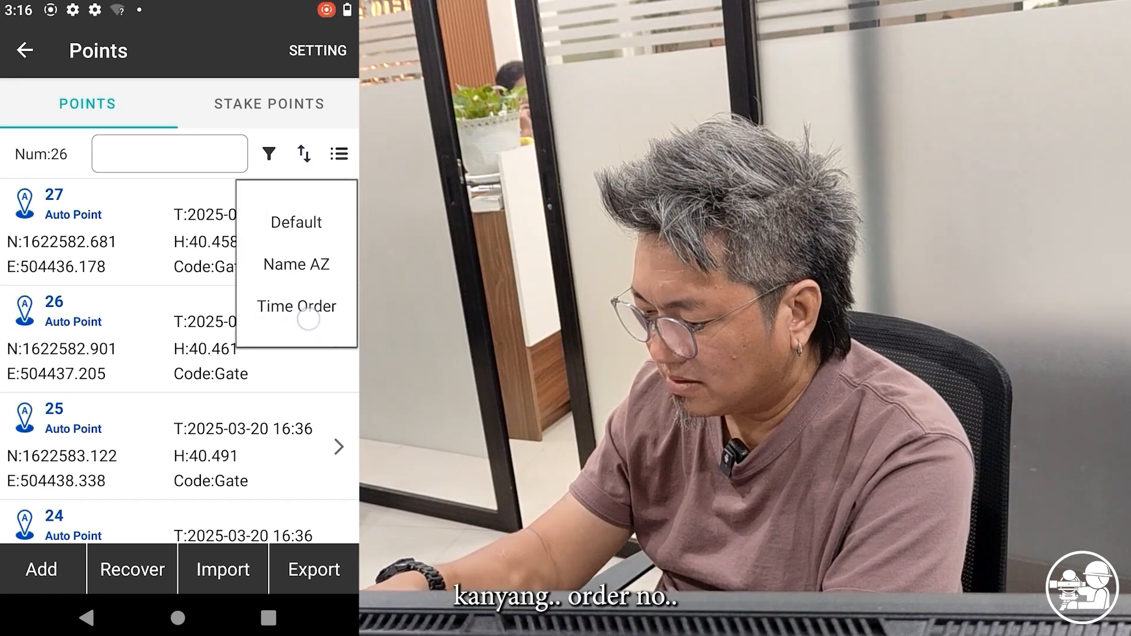
left_click(308, 318)
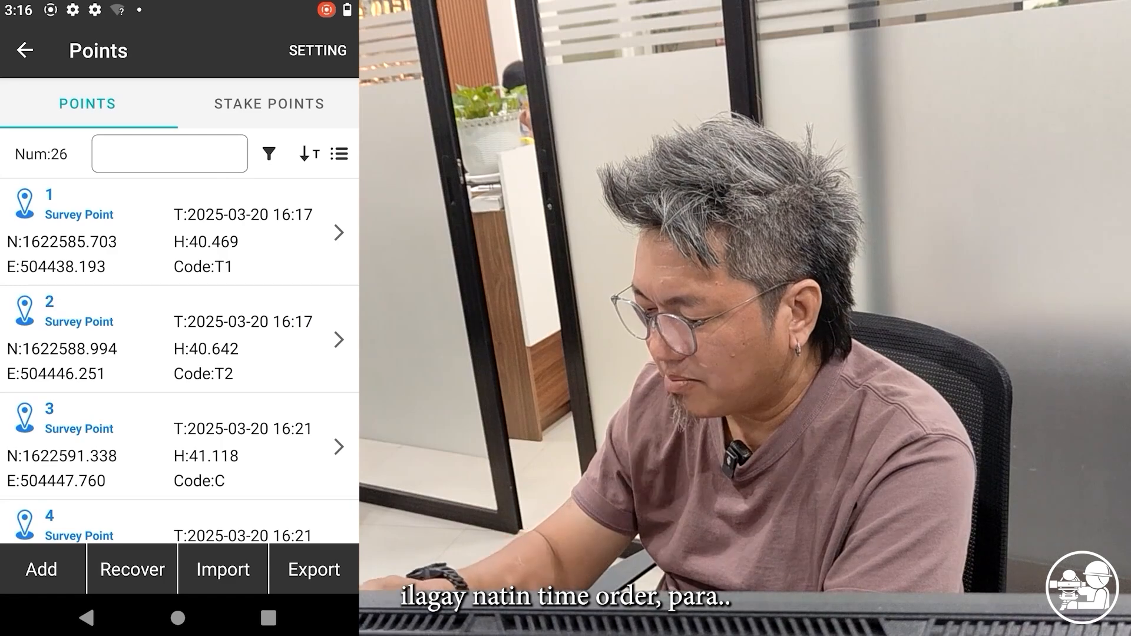
scroll(239, 456, "down", 10)
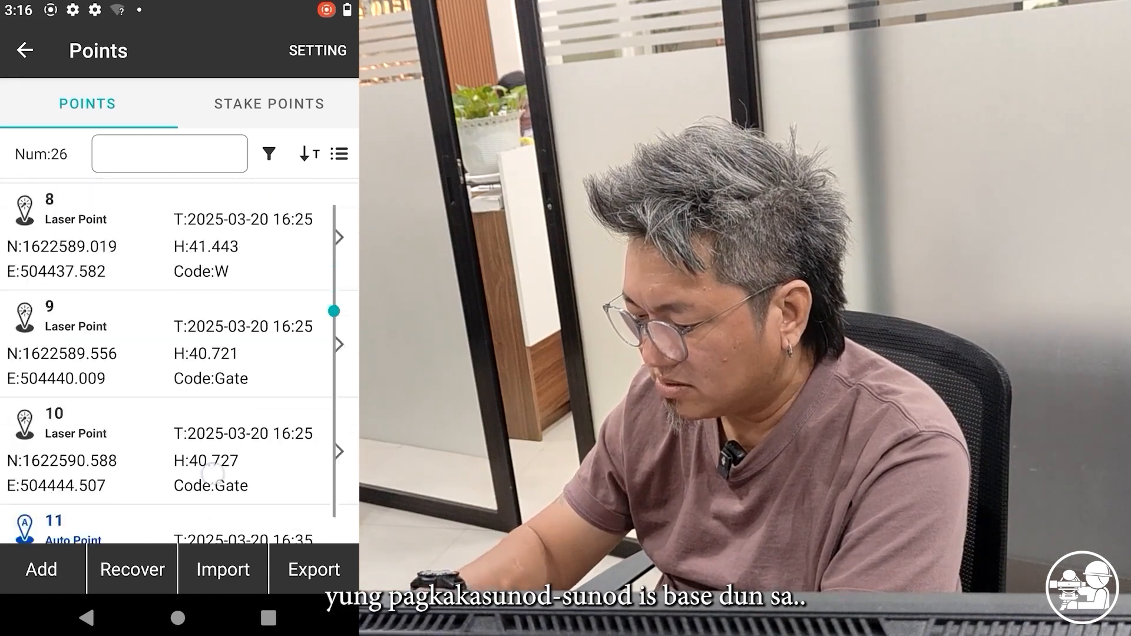
scroll(226, 353, "down", 10)
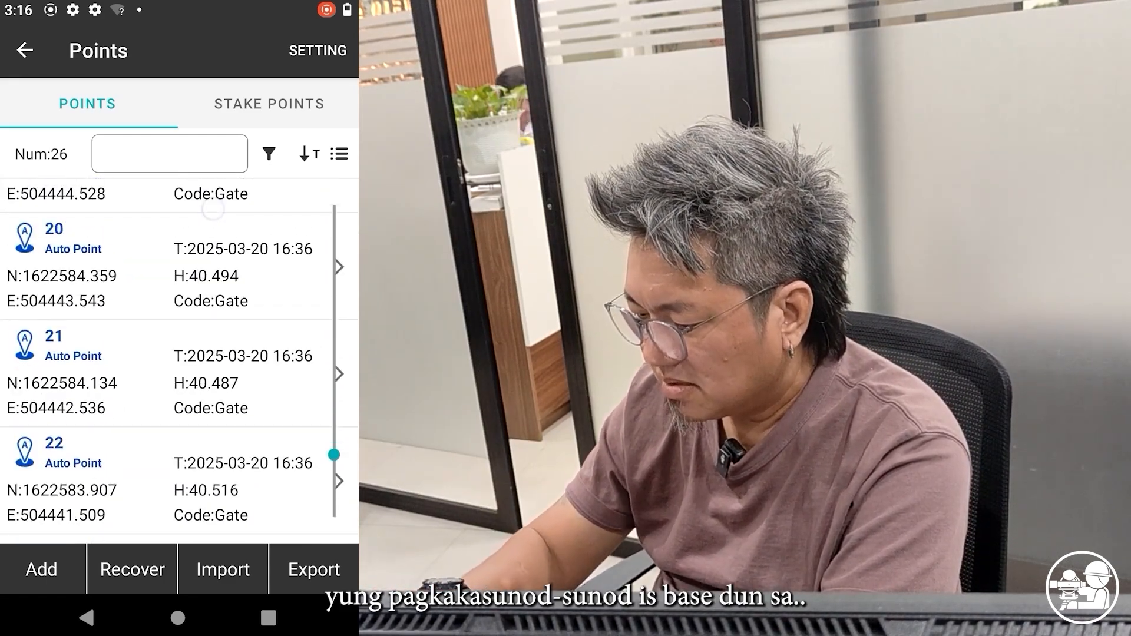
scroll(226, 201, "down", 2)
scroll(230, 283, "up", 20)
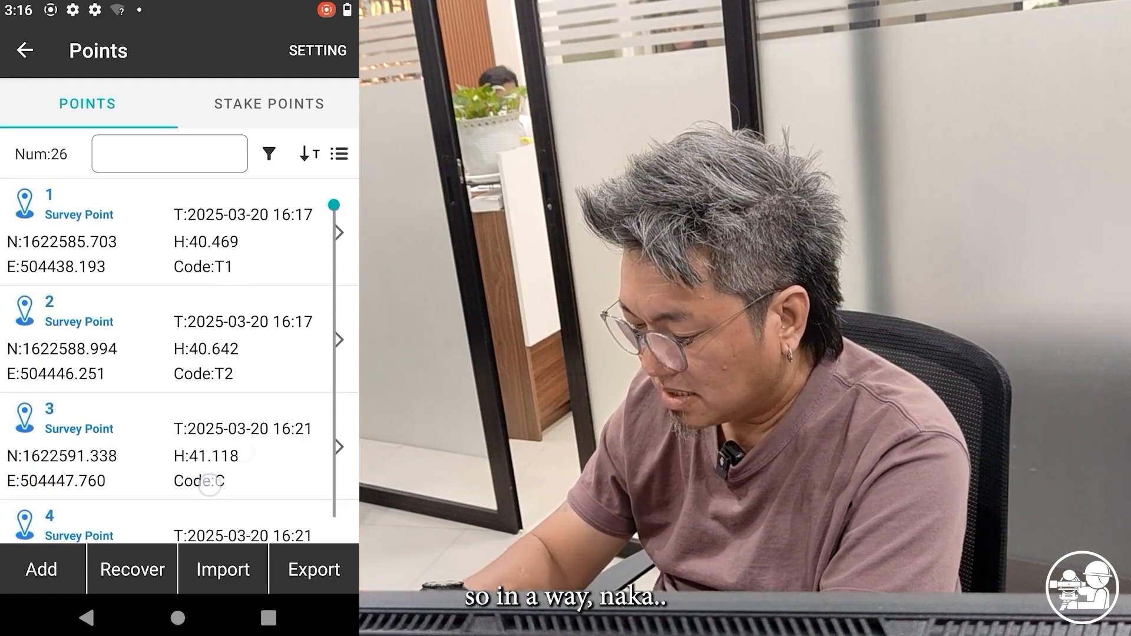
scroll(210, 486, "down", 15)
scroll(210, 354, "up", 8)
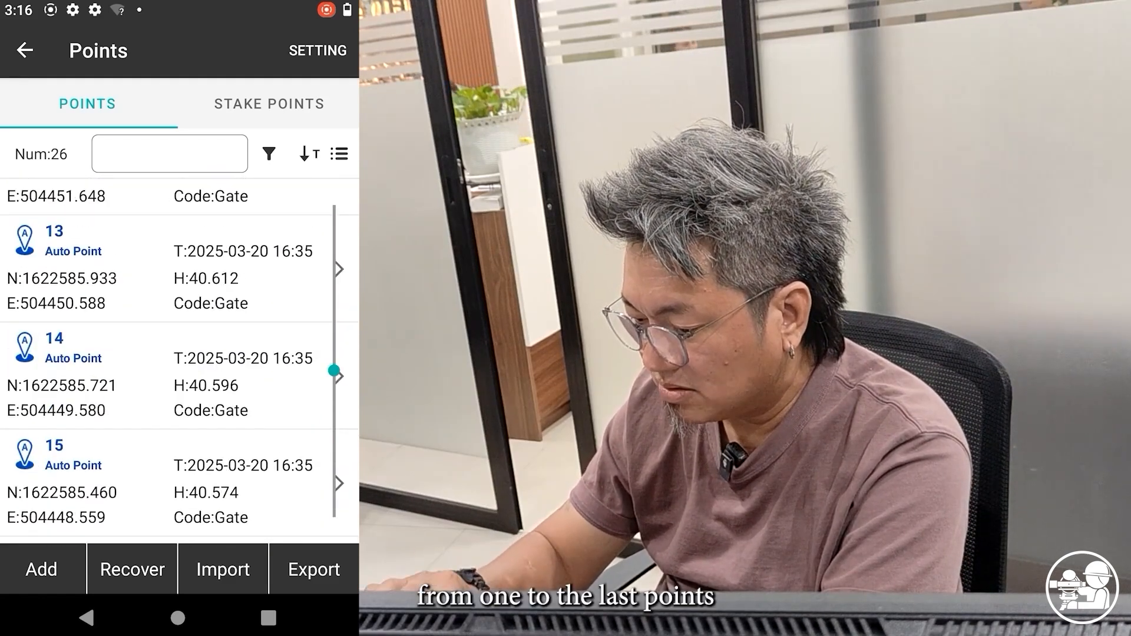
scroll(177, 354, "up", 10)
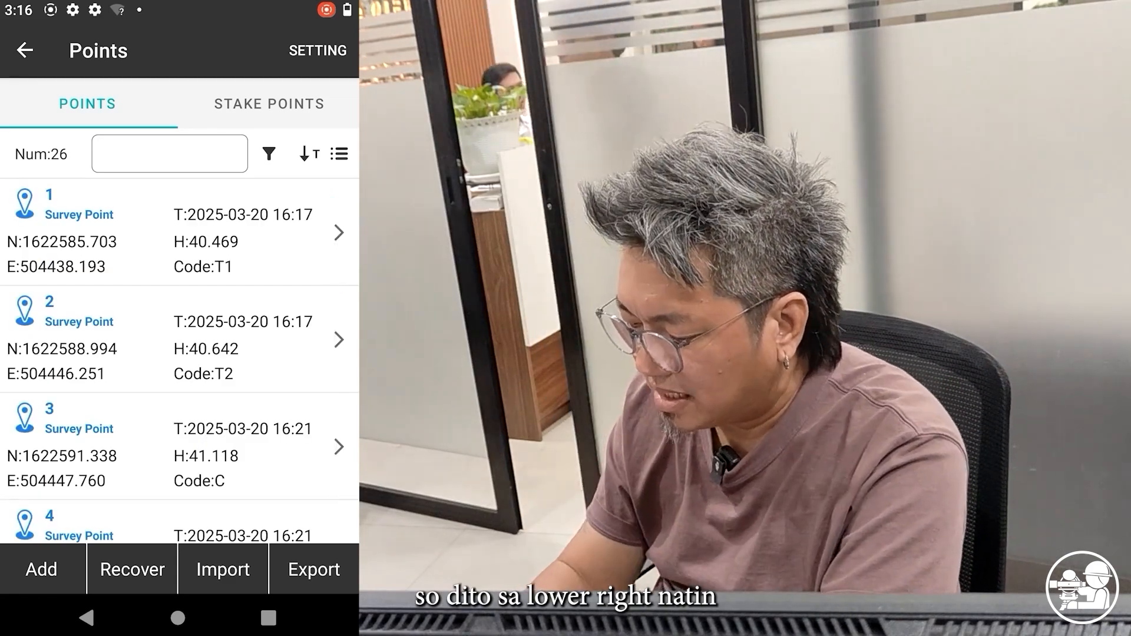
- Open the export settings for the points and start a new custom file format
left_click(317, 568)
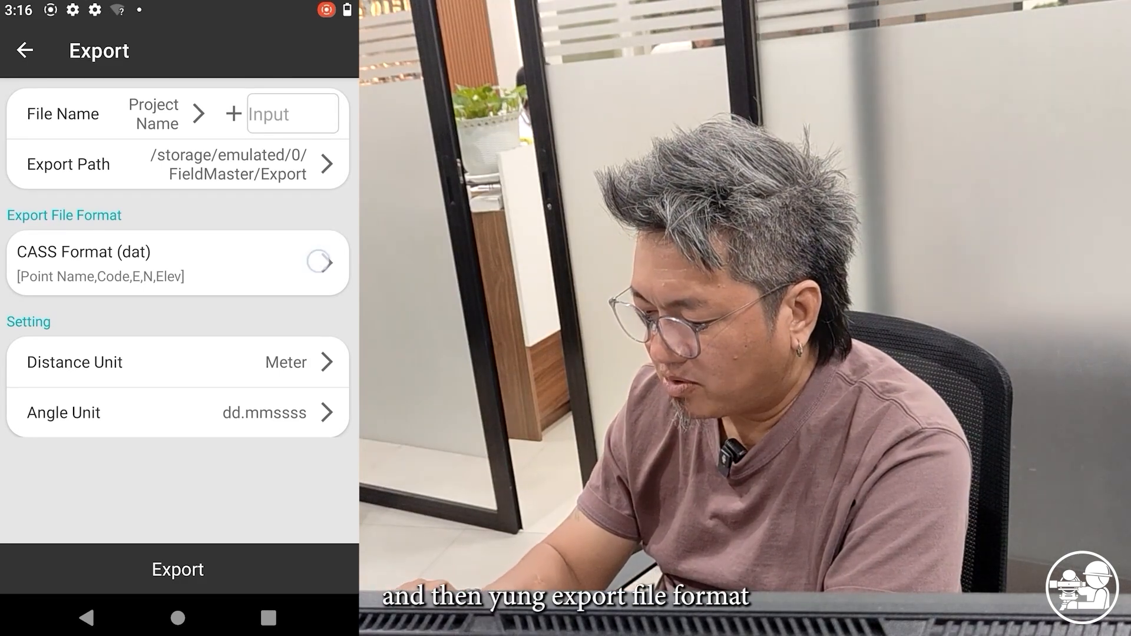
left_click(318, 261)
left_click_drag(205, 423, 253, 188)
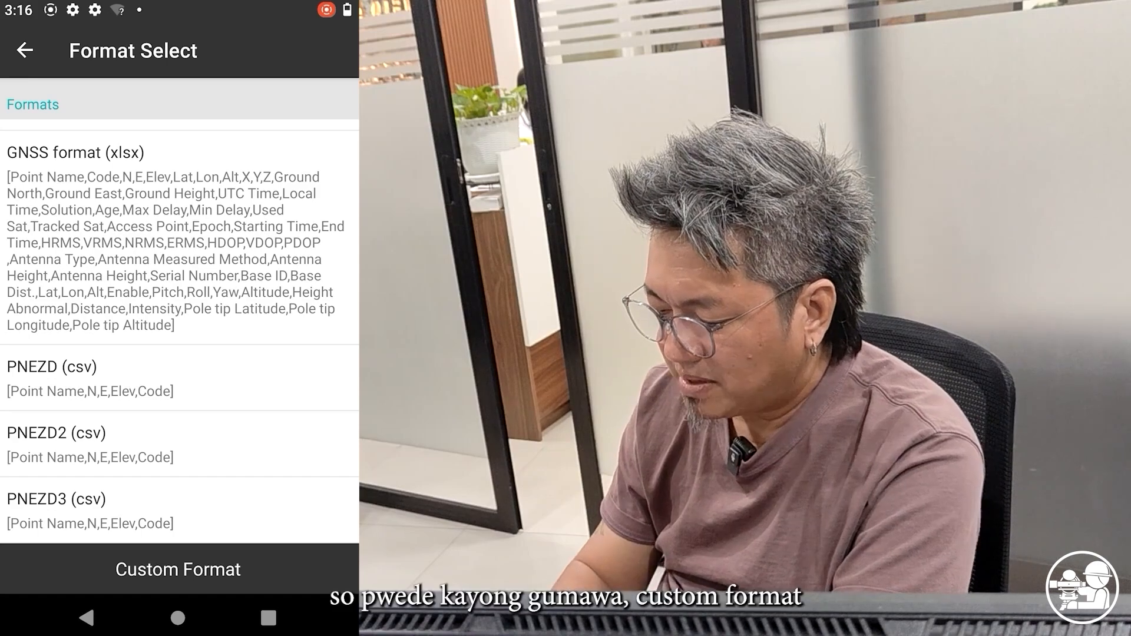
left_click(212, 566)
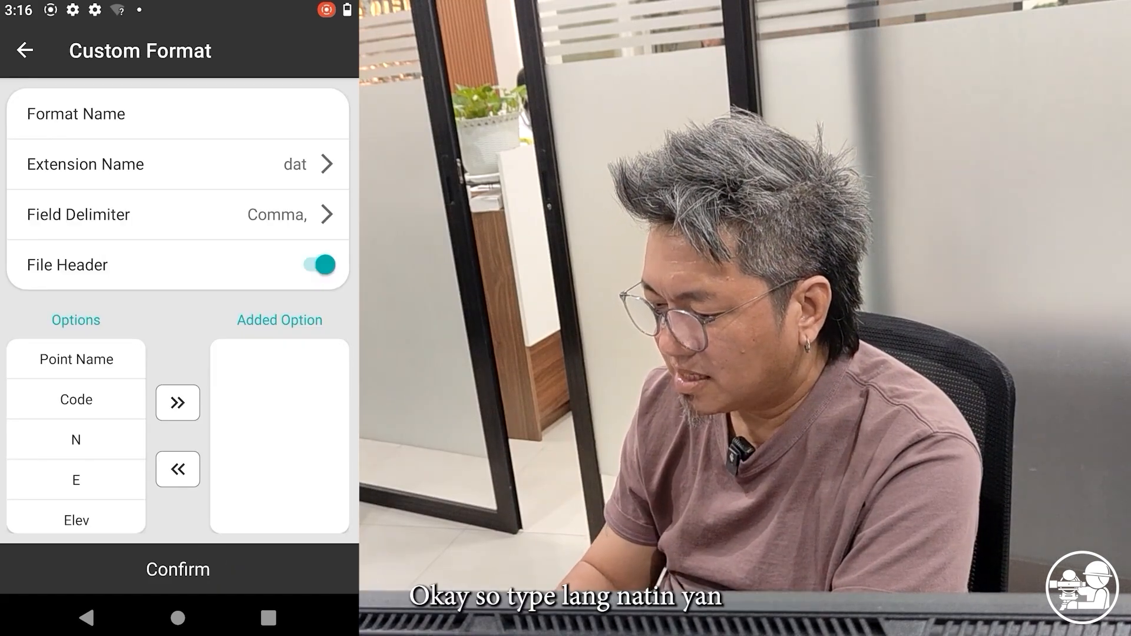
- Name the custom format PNEZD, set its extension to csv and turn off the file header
left_click(230, 114)
left_click(37, 517)
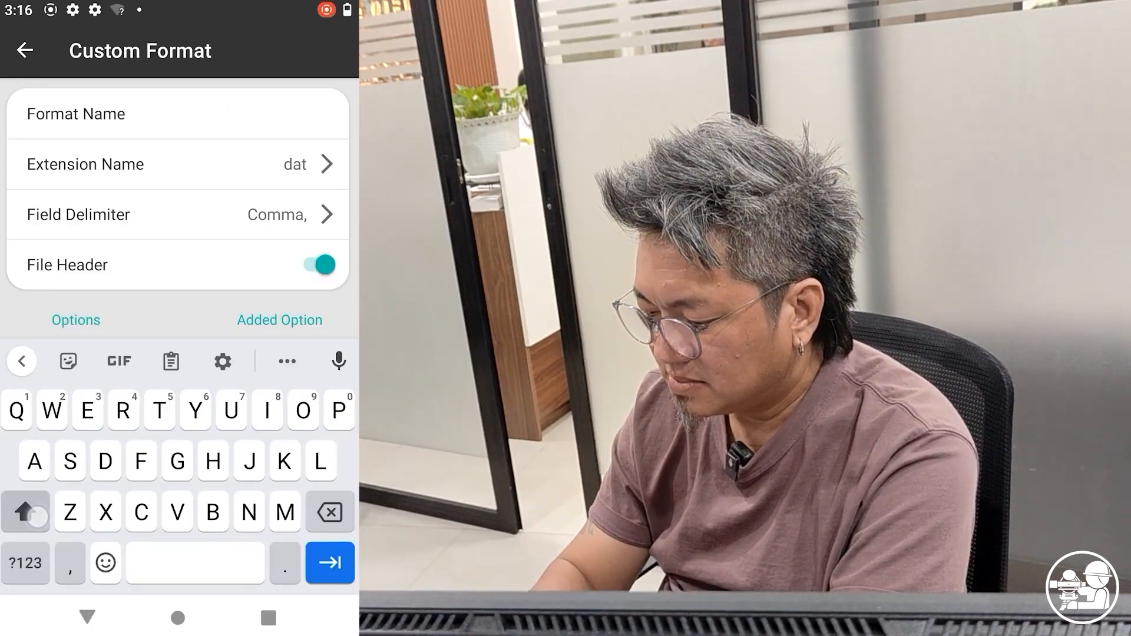
type("PNEZD")
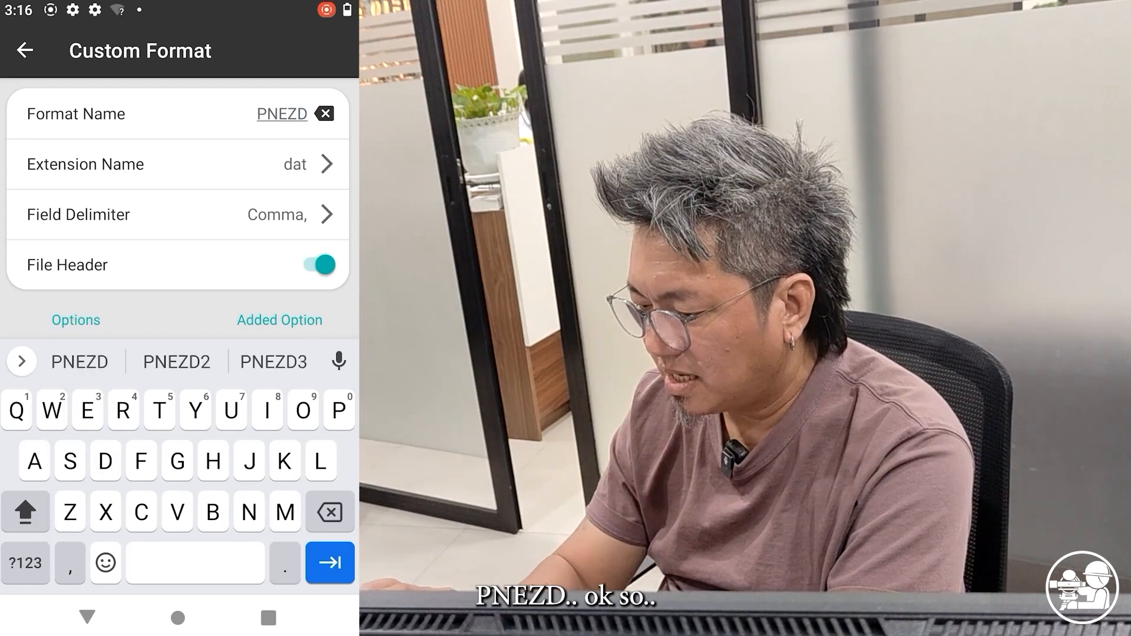
left_click(320, 165)
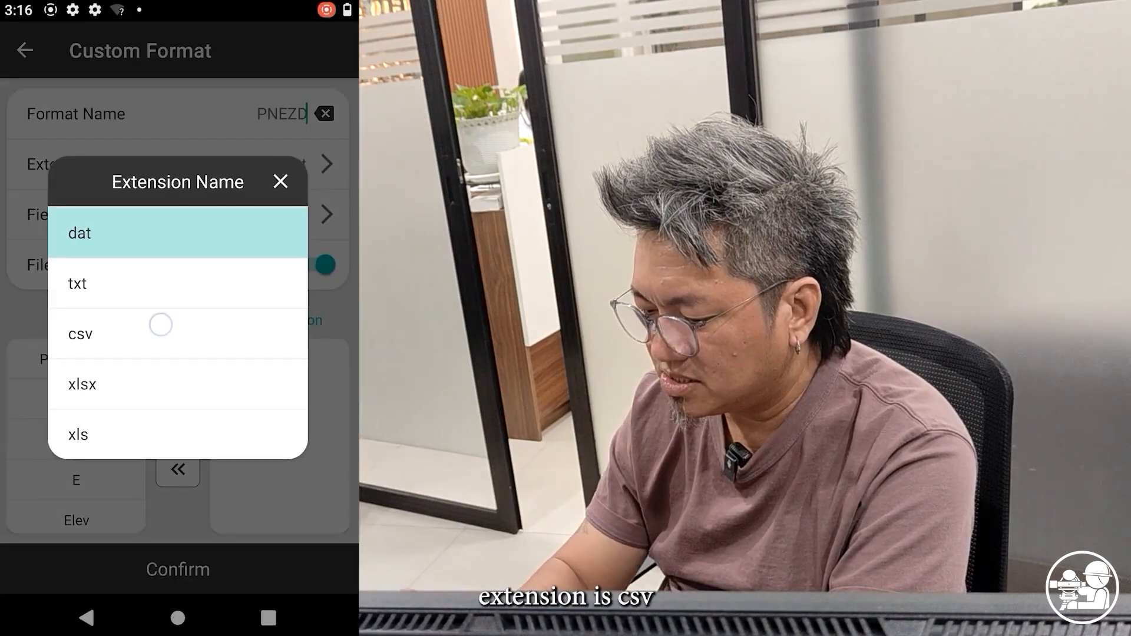
left_click(160, 325)
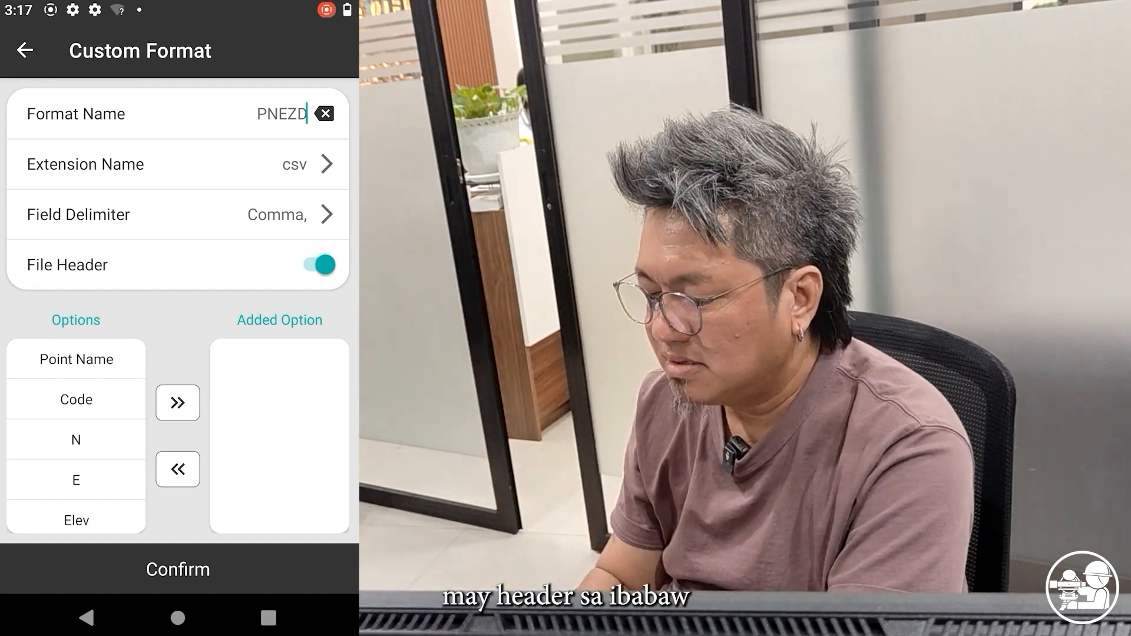
left_click(318, 264)
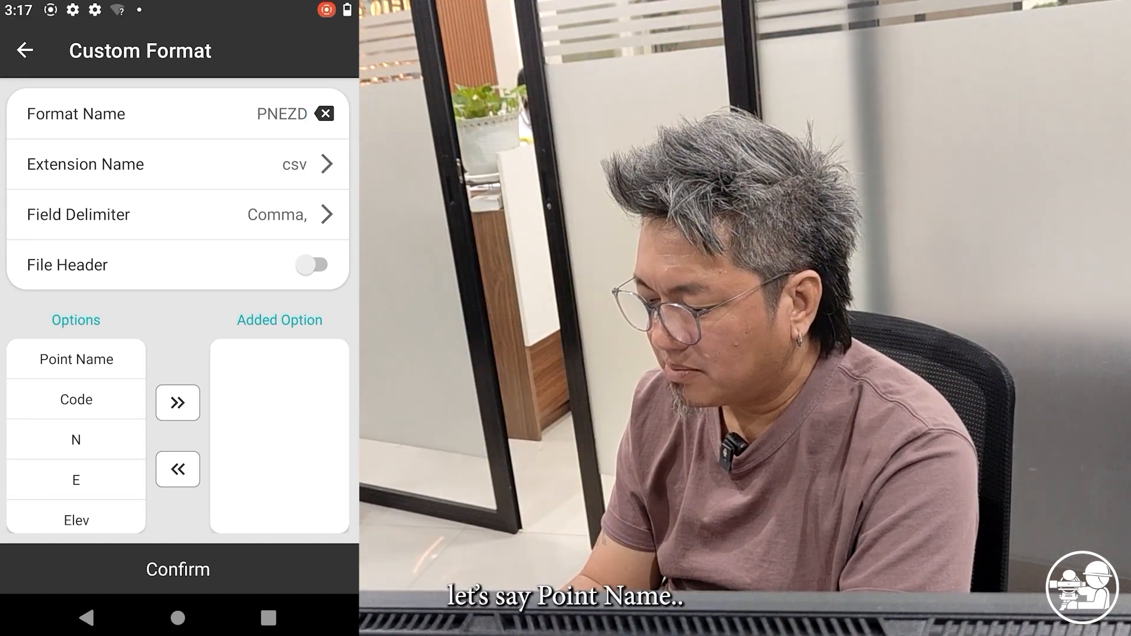
- Add Point Name, N, E, Elev and Code to the custom format in that order, review the other available fields, and save it
left_click(76, 358)
left_click(74, 394)
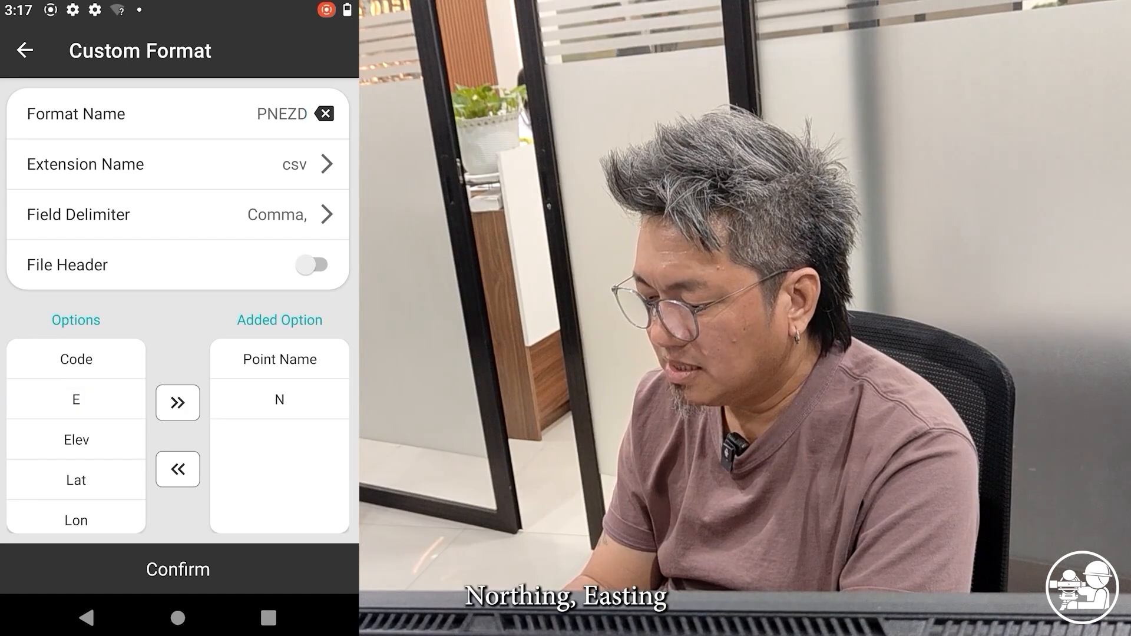
left_click(66, 397)
left_click(76, 399)
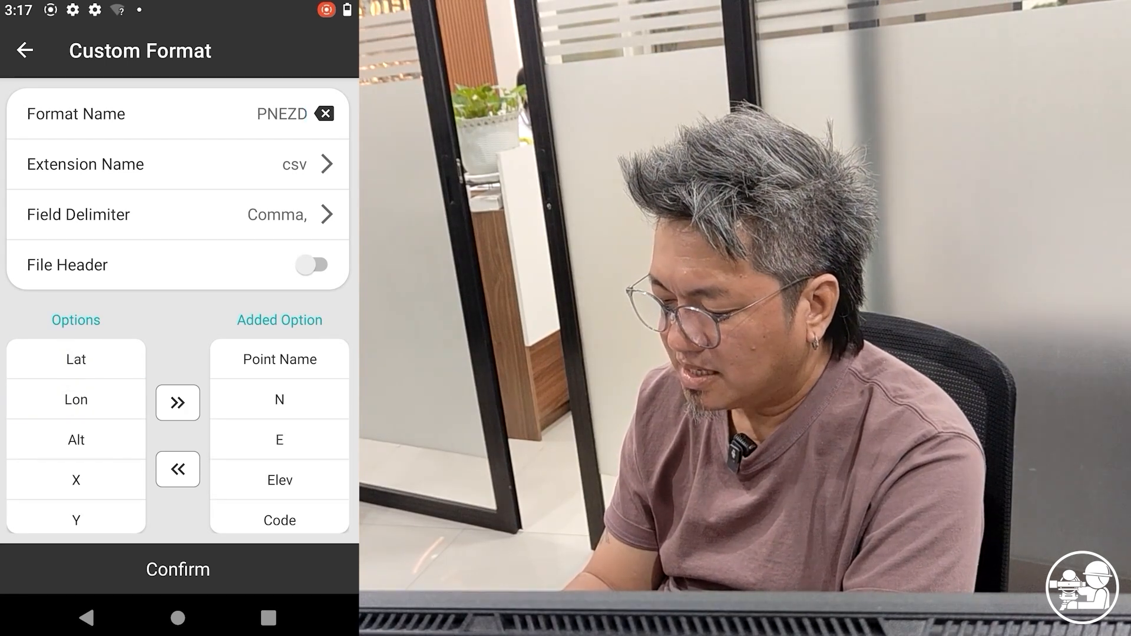
scroll(59, 480, "down", 3)
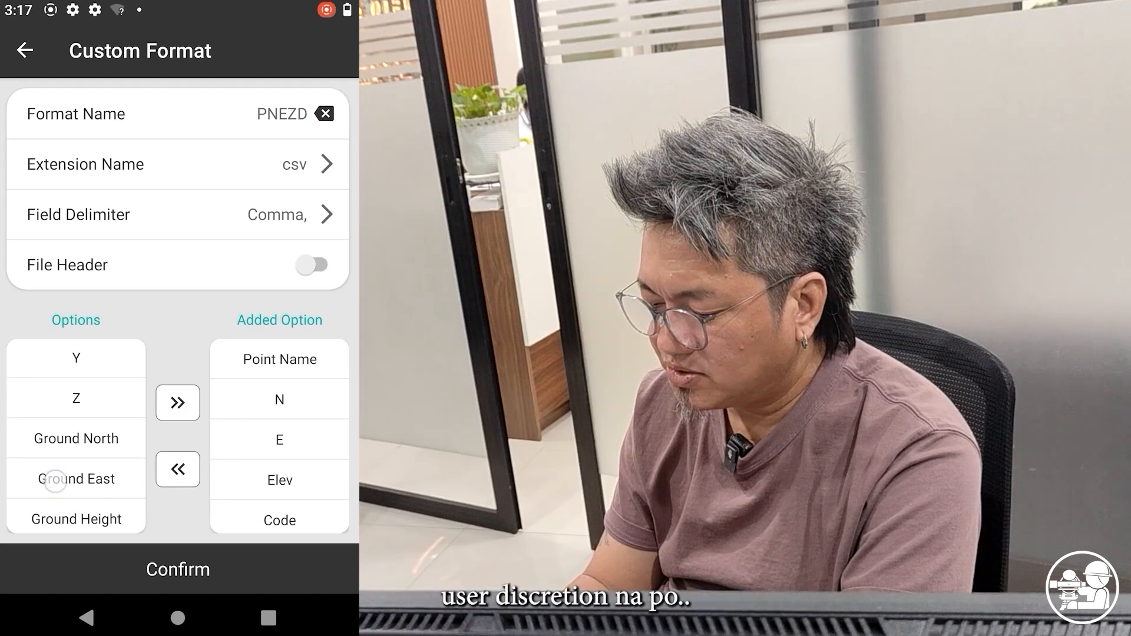
scroll(55, 481, "down", 5)
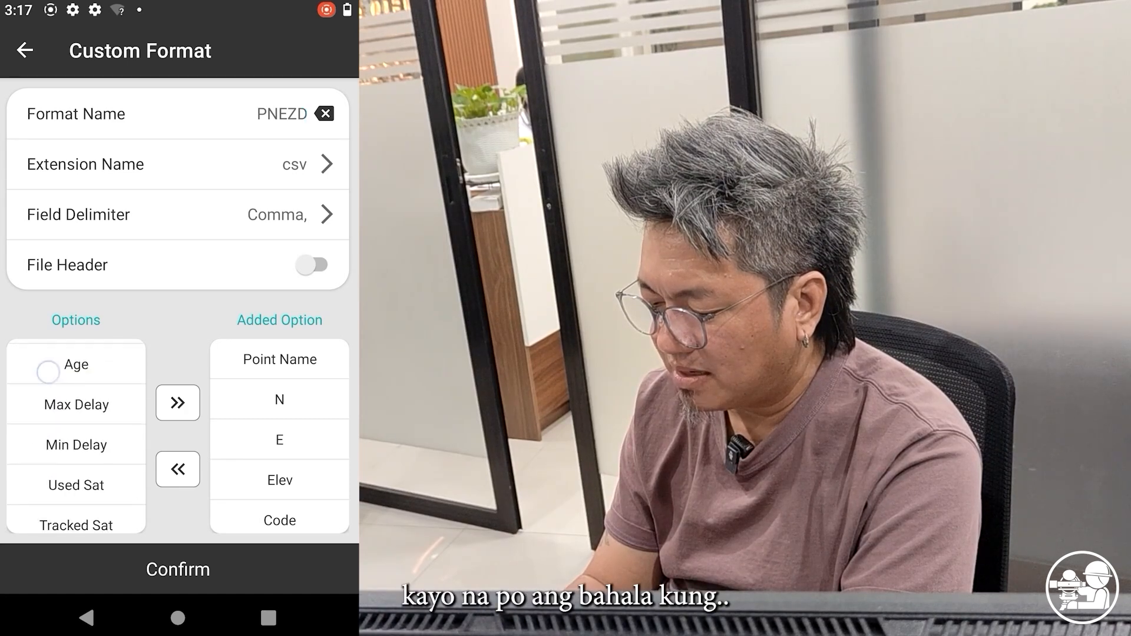
scroll(50, 484, "up", 10)
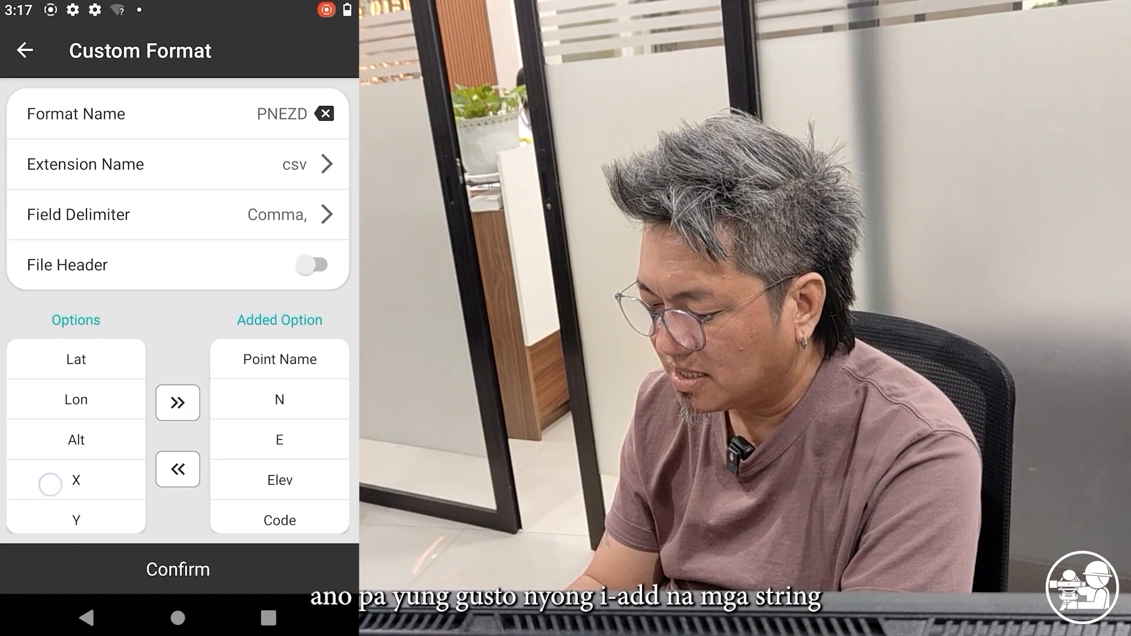
scroll(50, 484, "down", 10)
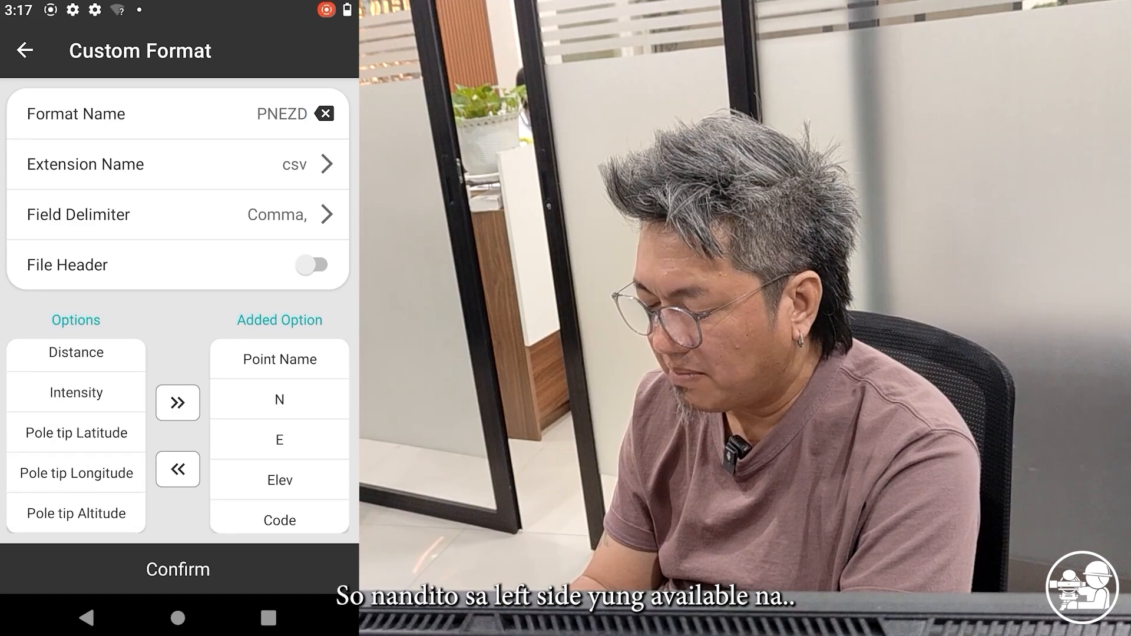
scroll(63, 385, "up", 10)
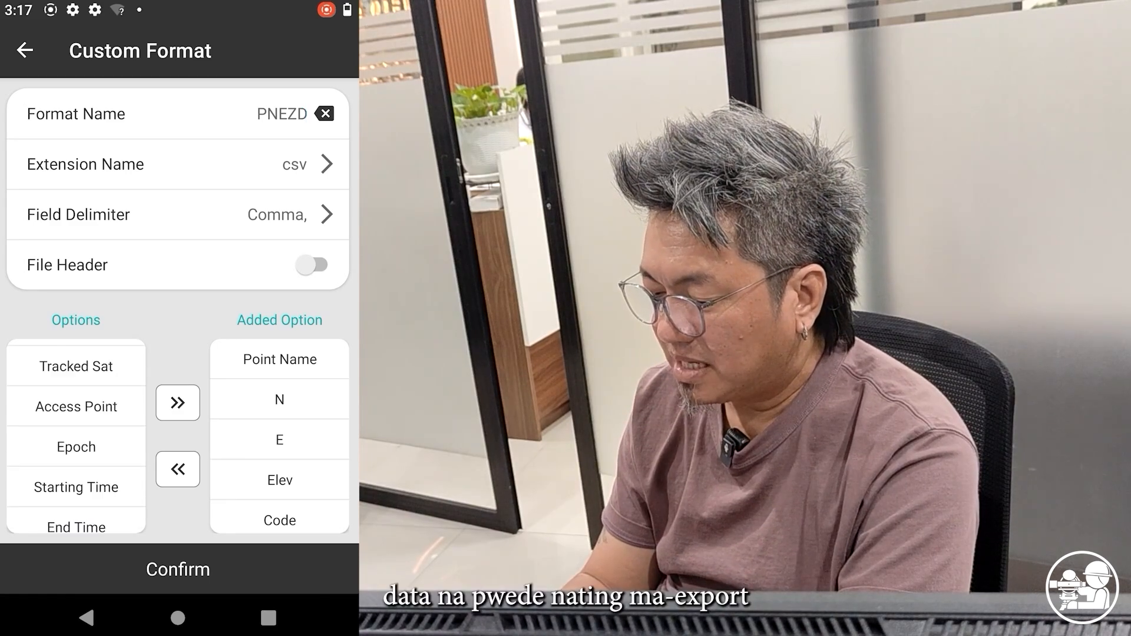
scroll(73, 510, "up", 3)
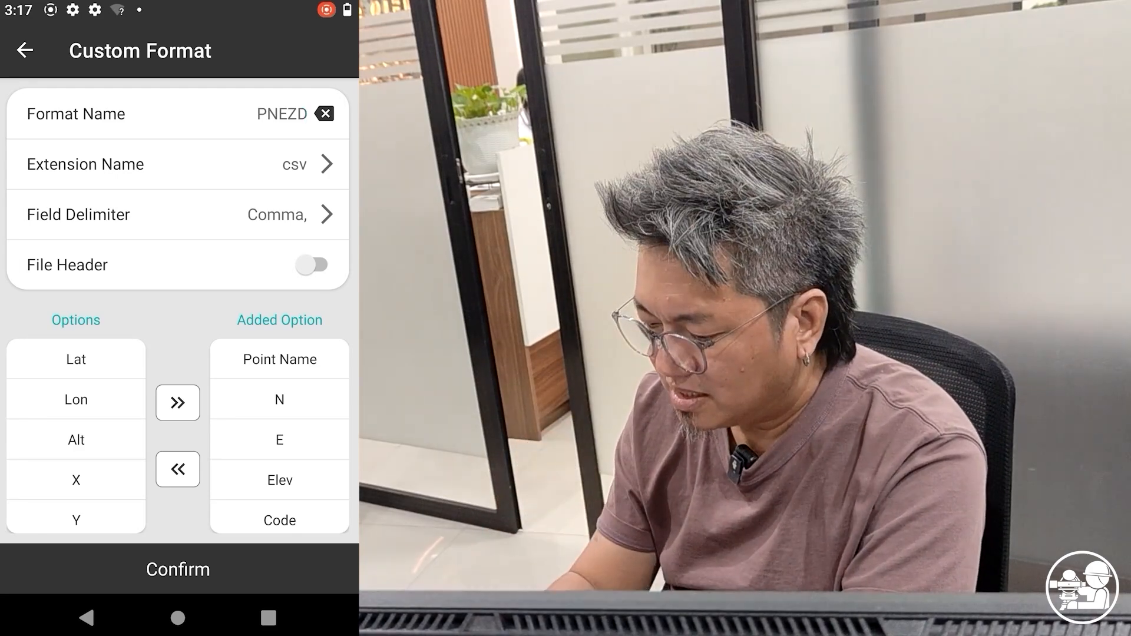
left_click(203, 562)
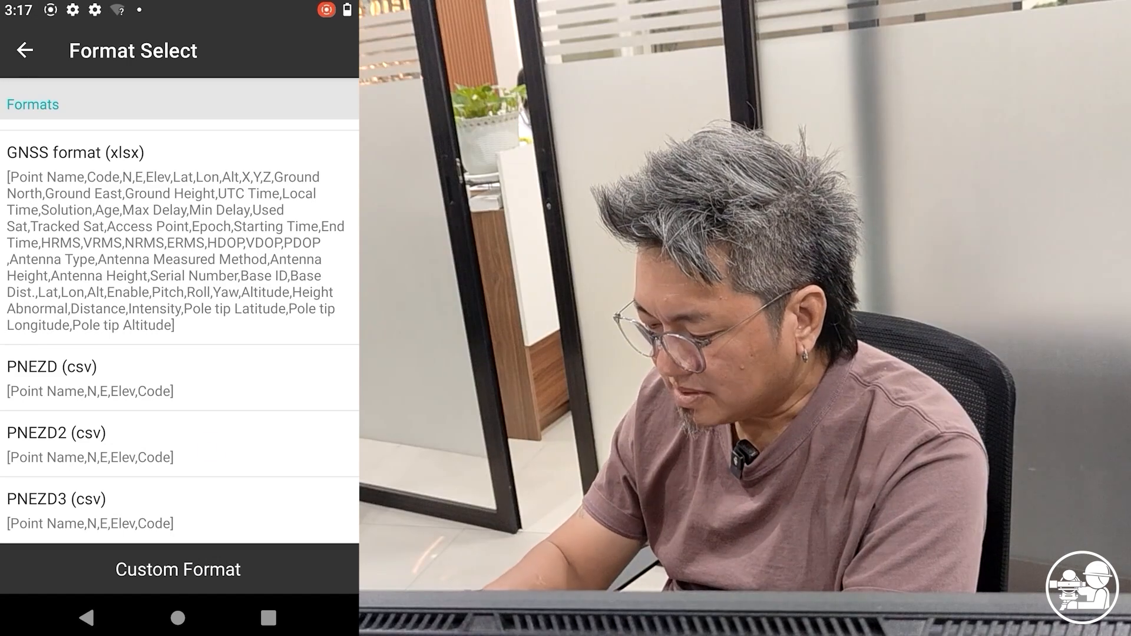
- Export the points with the newly created PNEZD (csv) format, decline sharing the file, and return to the project's main screen
left_click_drag(240, 271, 240, 205)
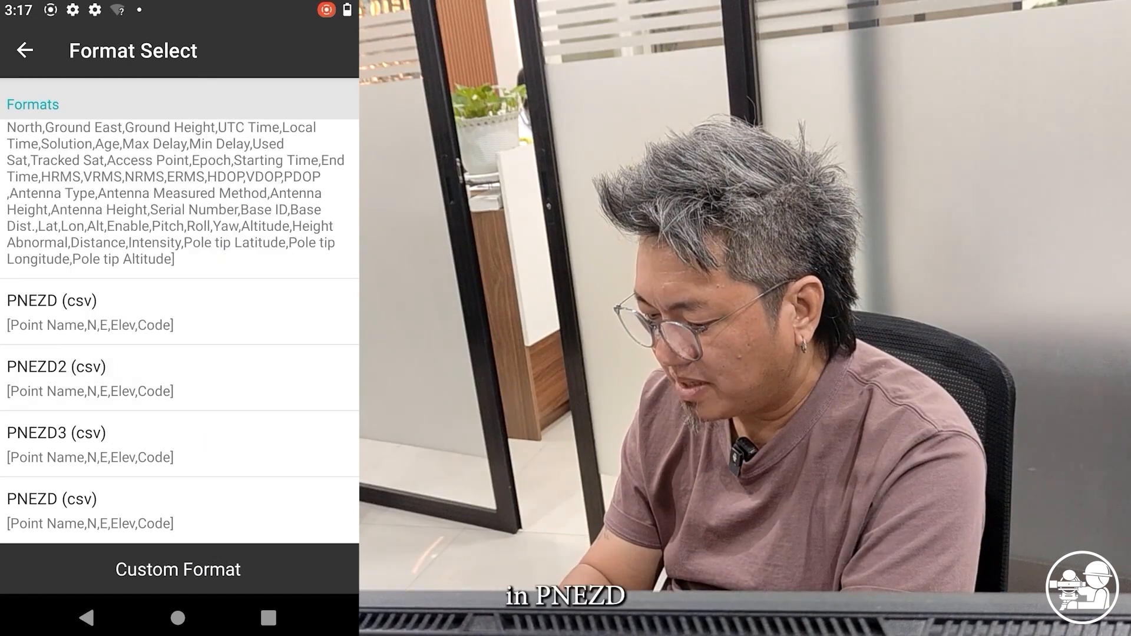
left_click(142, 503)
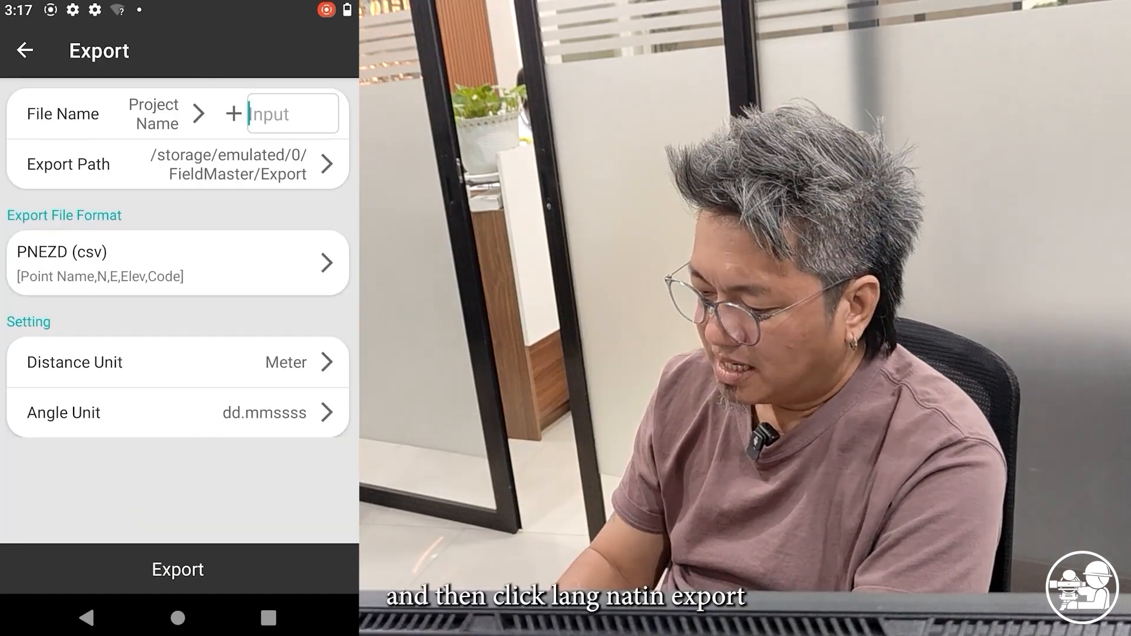
left_click(209, 566)
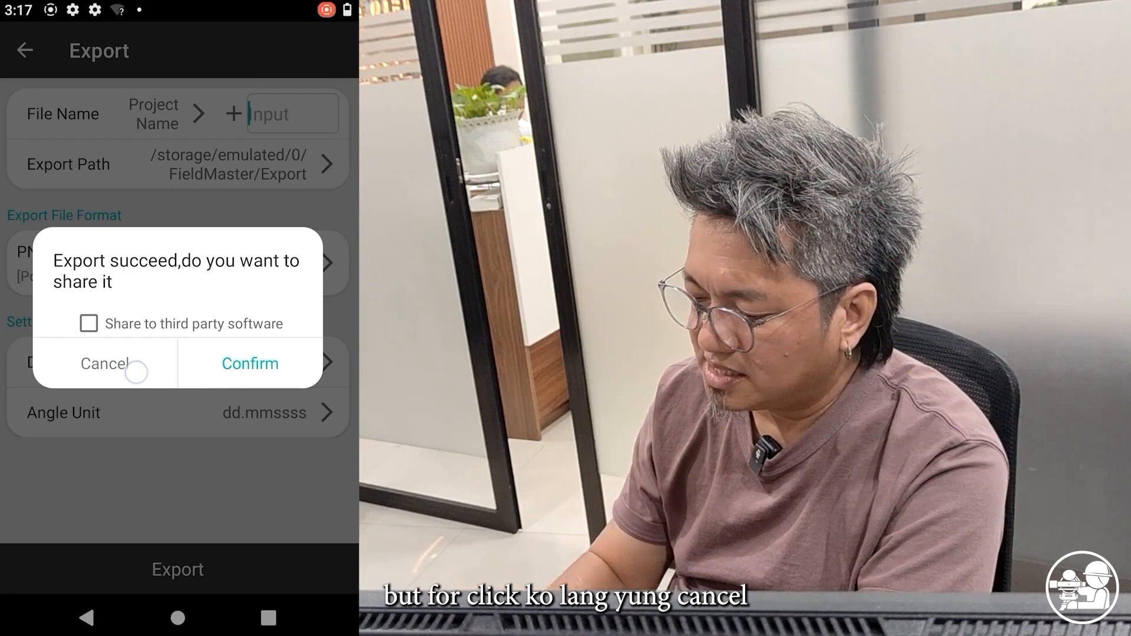
left_click(135, 371)
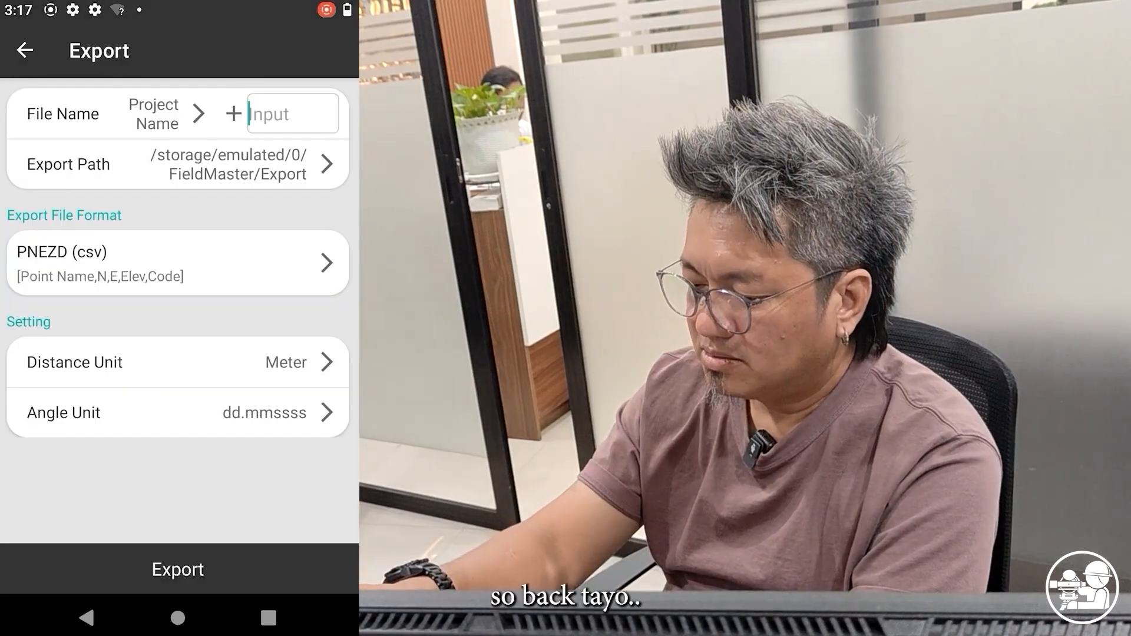
left_click(26, 51)
left_click(23, 51)
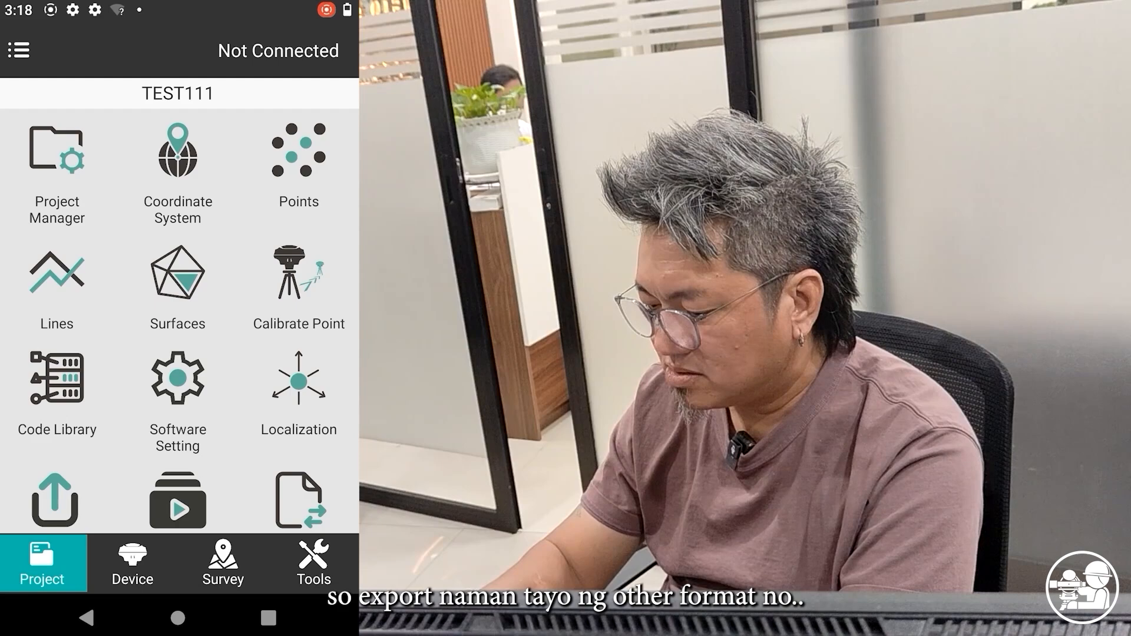
- Open the export settings for the project's points again
left_click_drag(235, 384, 278, 207)
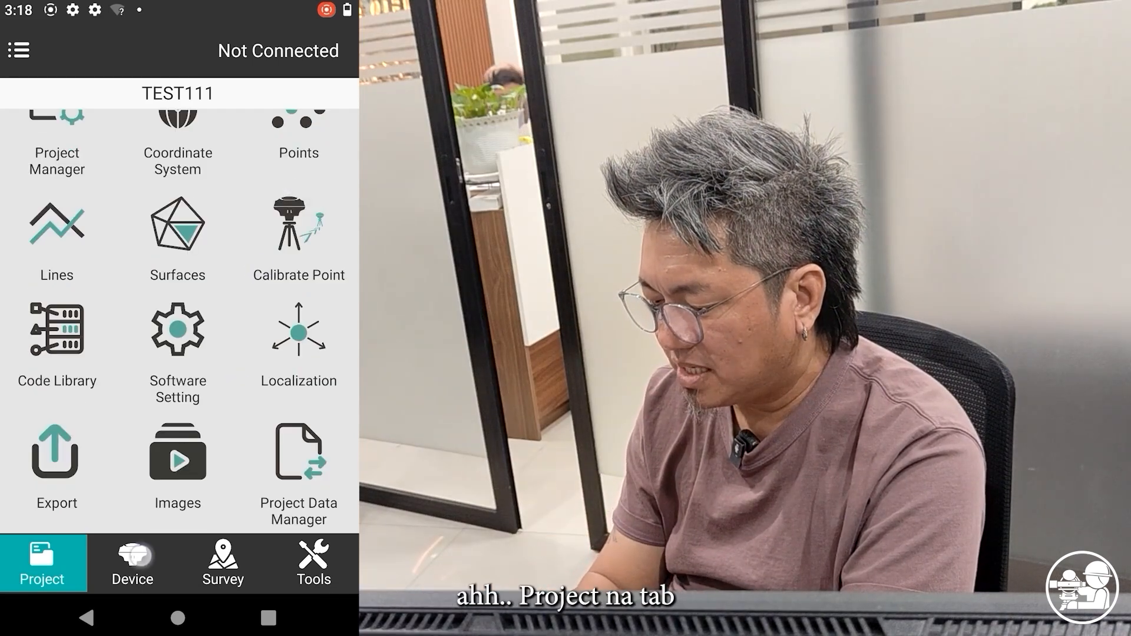
left_click(141, 555)
left_click(41, 556)
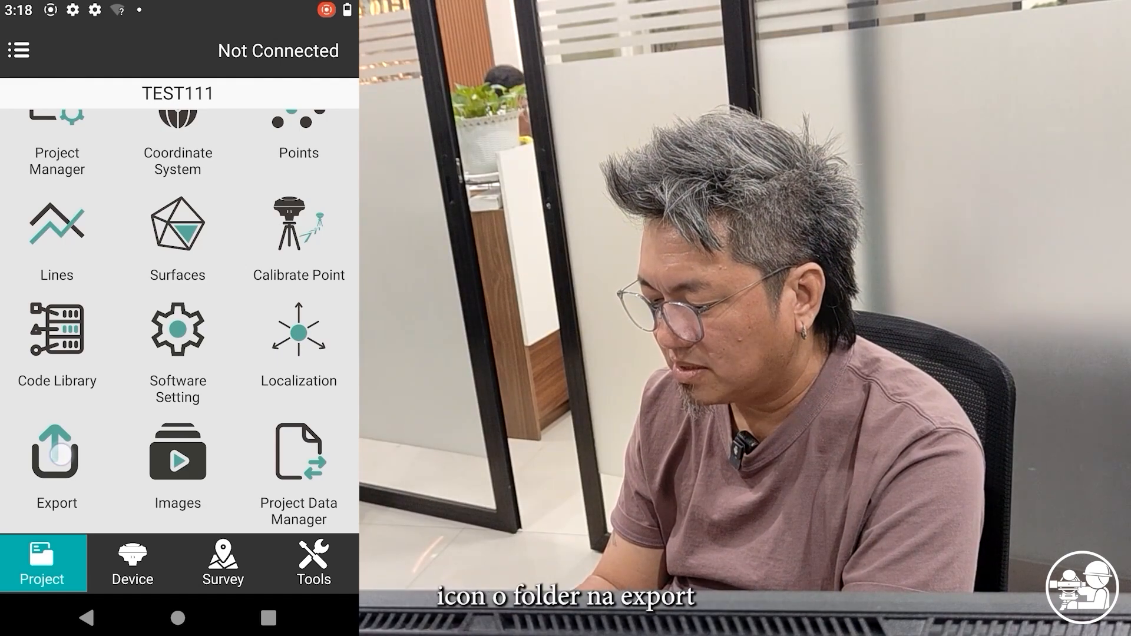
left_click(59, 455)
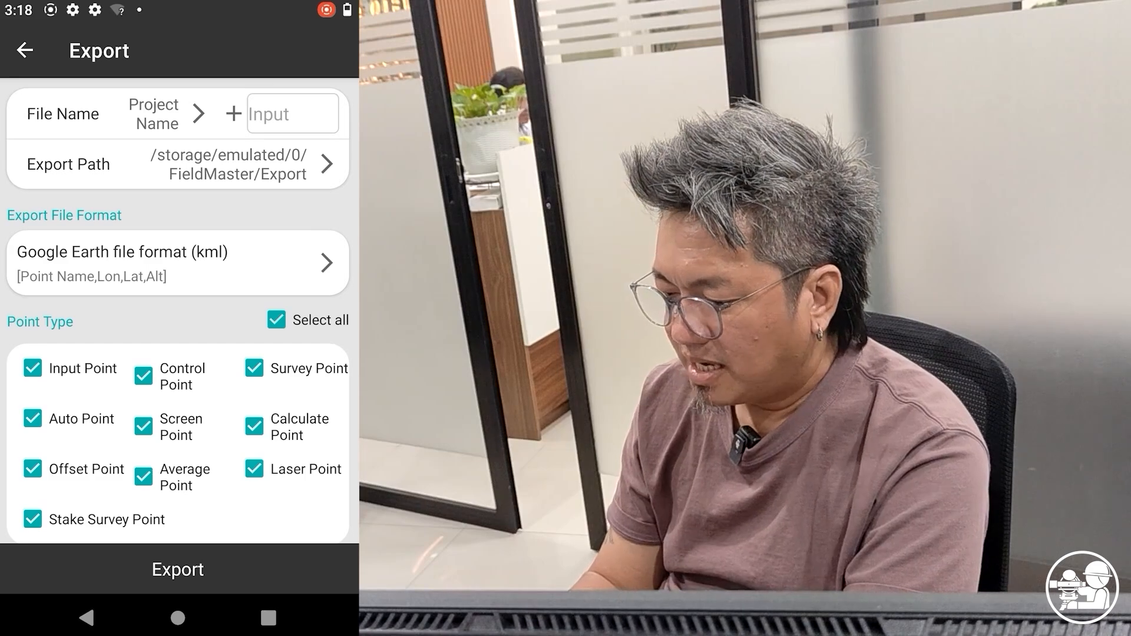
- Look through the available export formats and set the export file format to AutoCAD file (dwg)
left_click(260, 258)
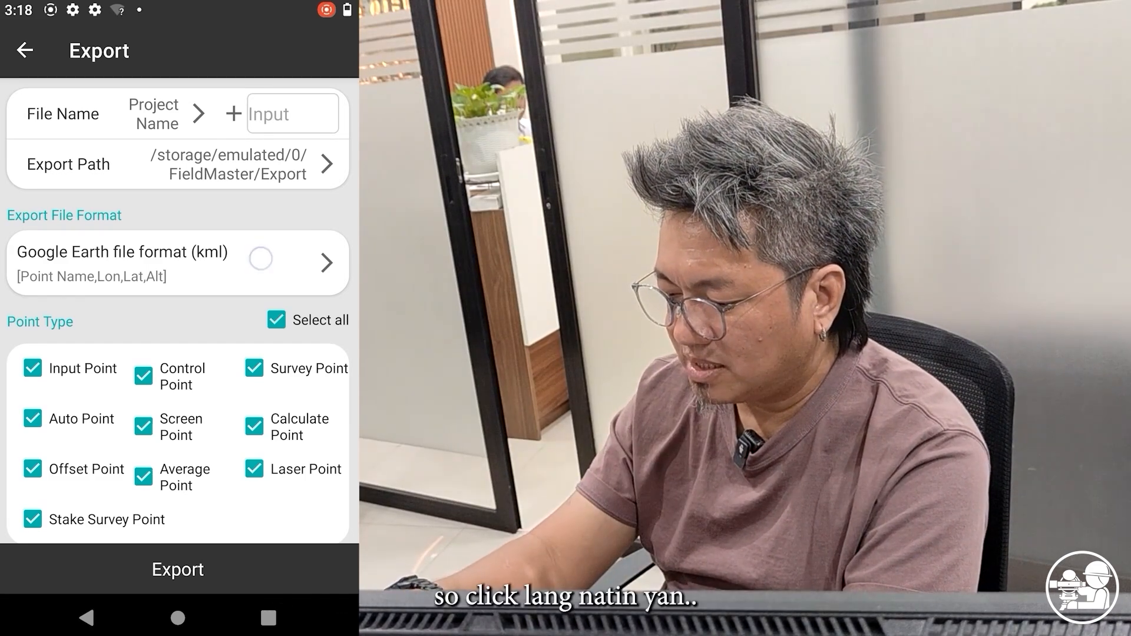
left_click(261, 258)
scroll(231, 408, "down", 10)
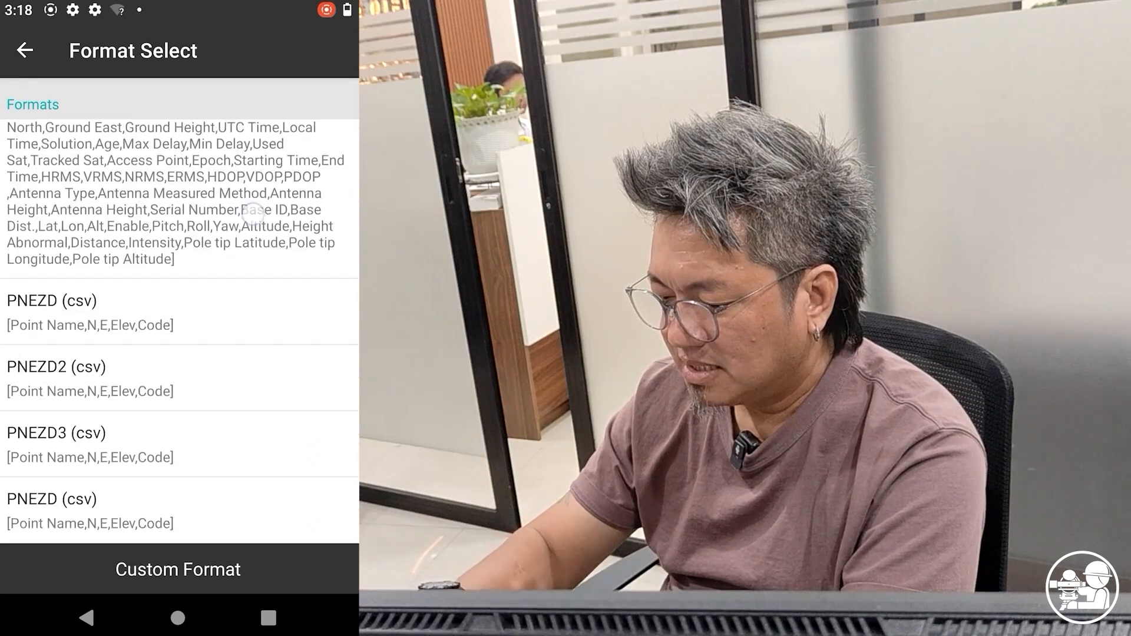
scroll(253, 214, "up", 10)
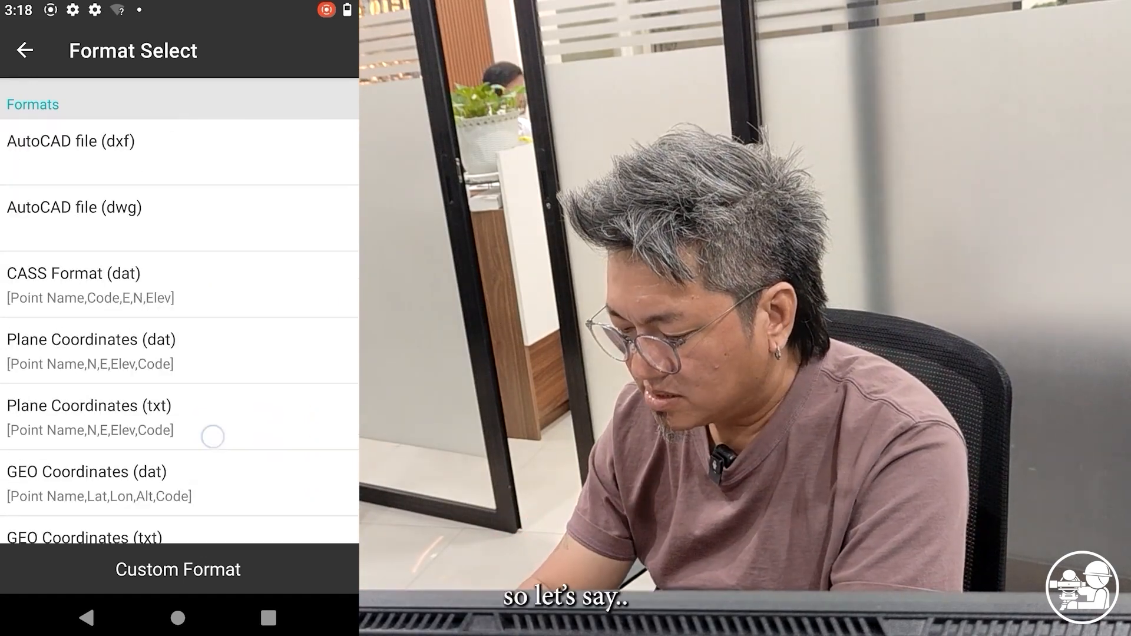
scroll(212, 437, "down", 3)
scroll(227, 366, "up", 3)
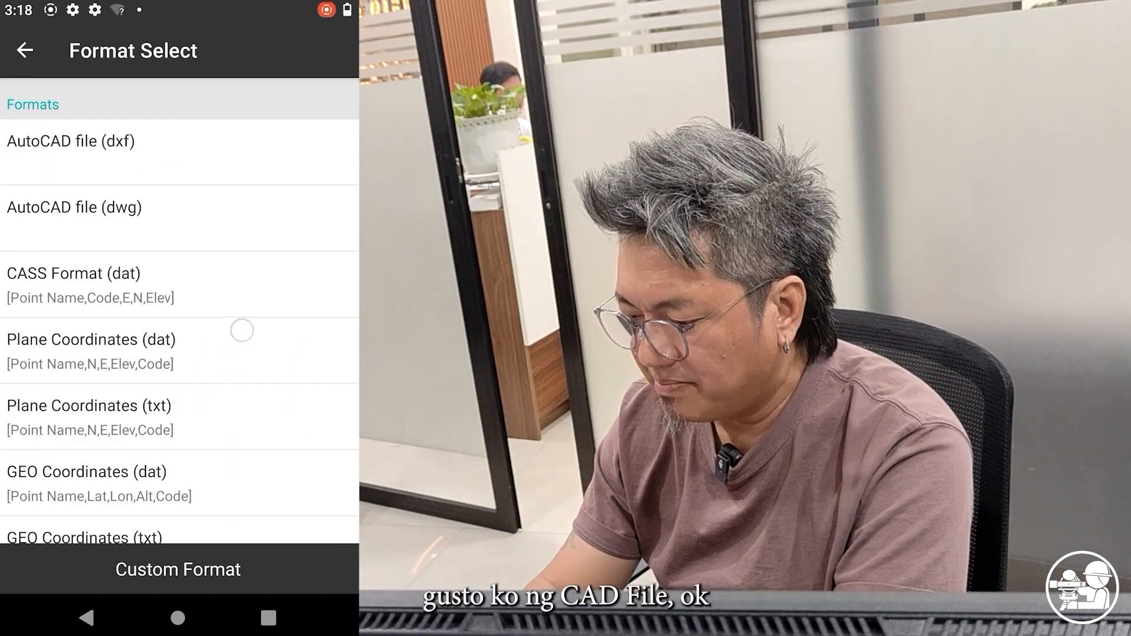
left_click(226, 216)
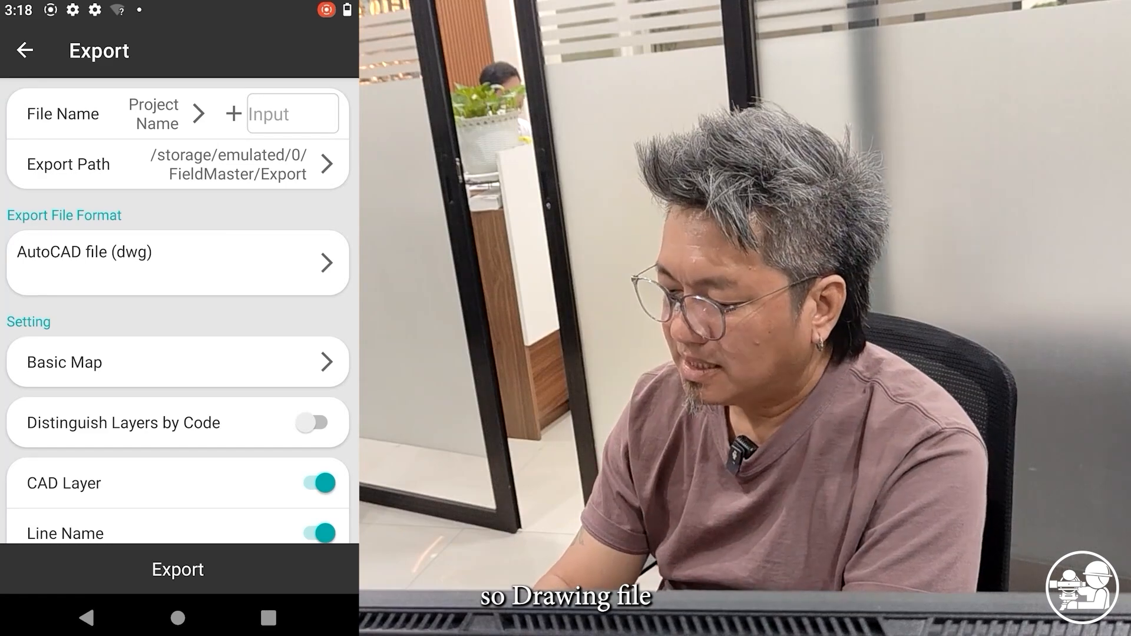
- Review the layer and point attribute options of the dwg export, making sure Point Name is switched on
scroll(179, 465, "down", 5)
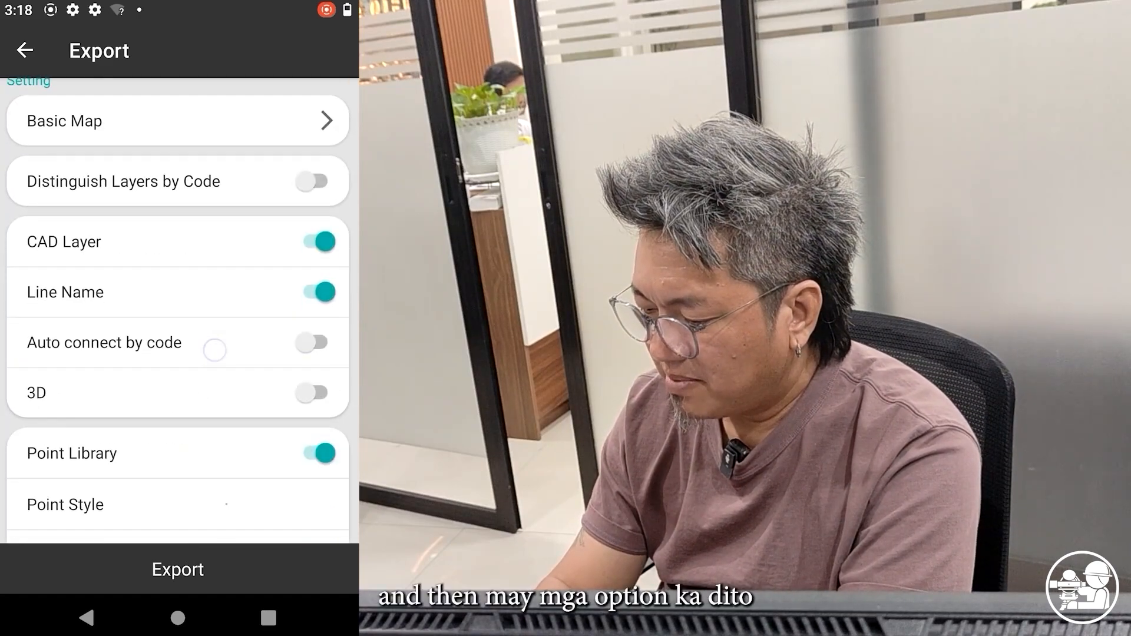
scroll(214, 436, "down", 4)
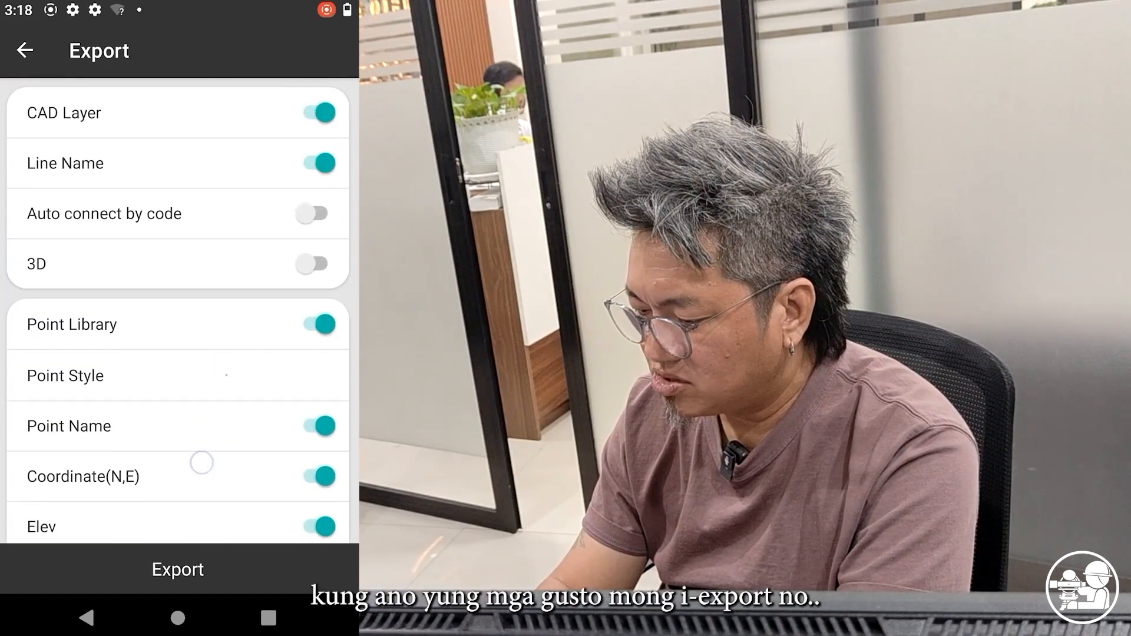
scroll(189, 457, "down", 1)
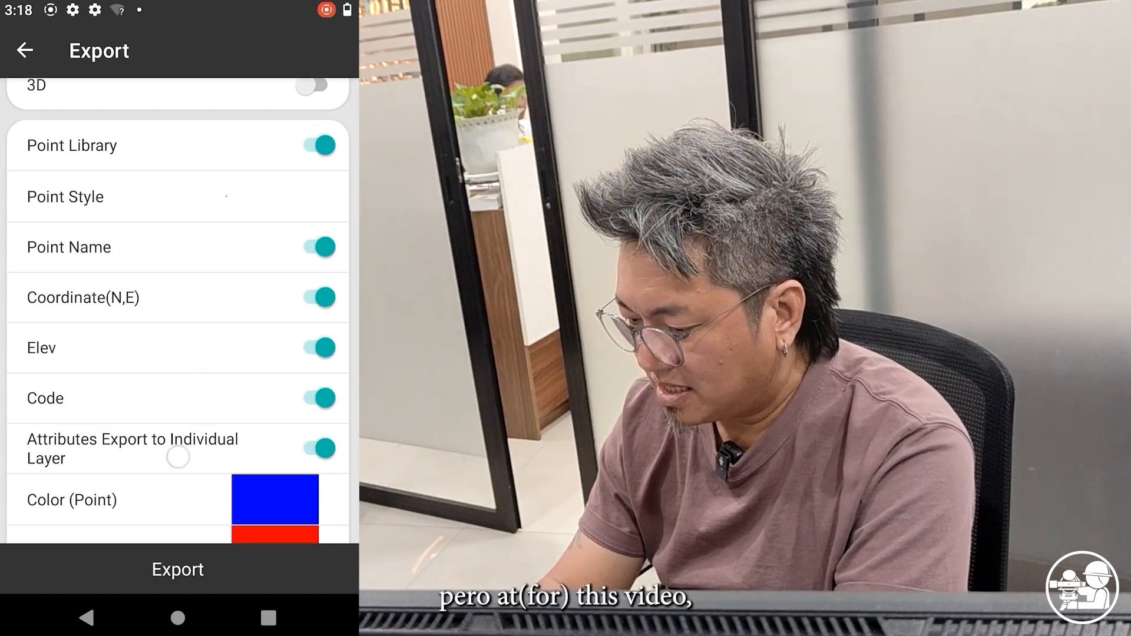
scroll(178, 457, "down", 1)
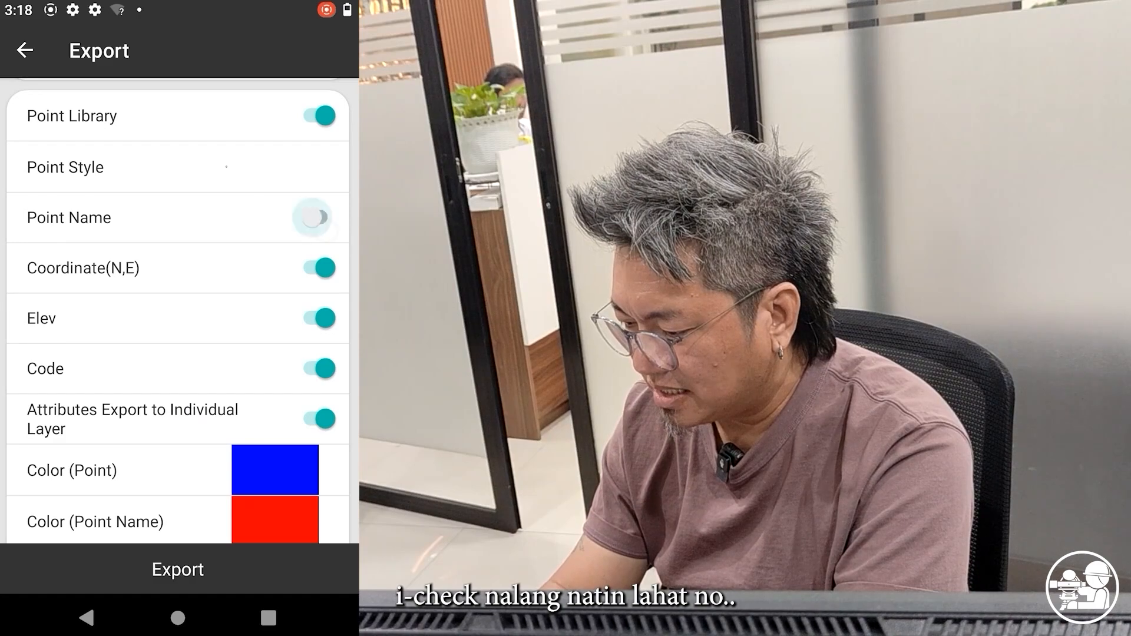
left_click(315, 217)
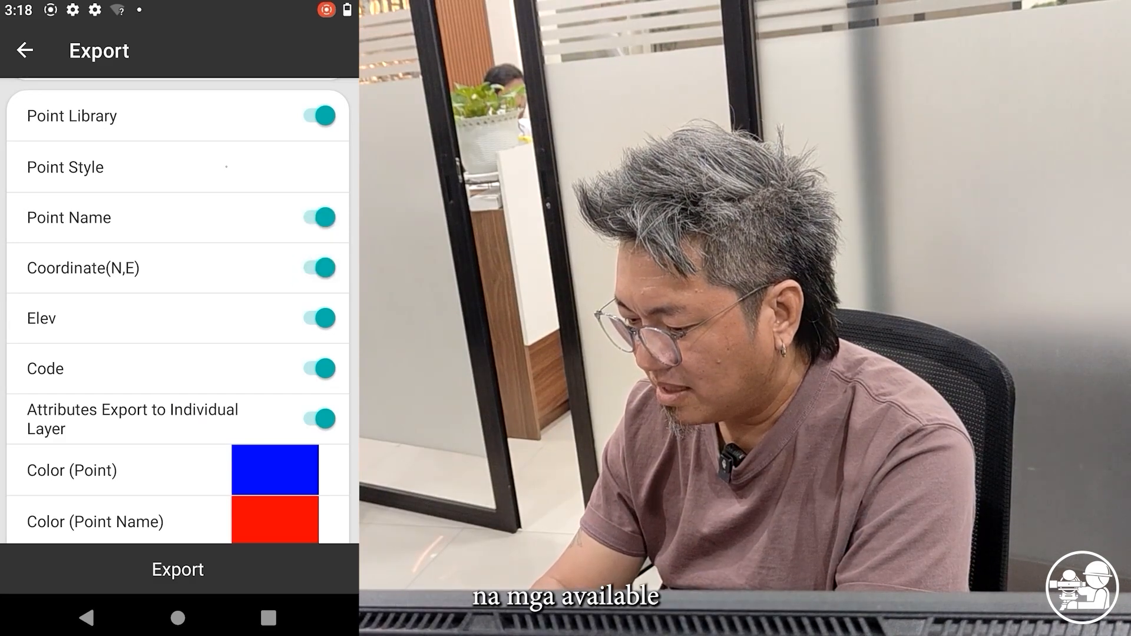
- Change the dwg export colors, setting Color (Point) to yellow and Color (Height) to magenta
scroll(156, 328, "down", 3)
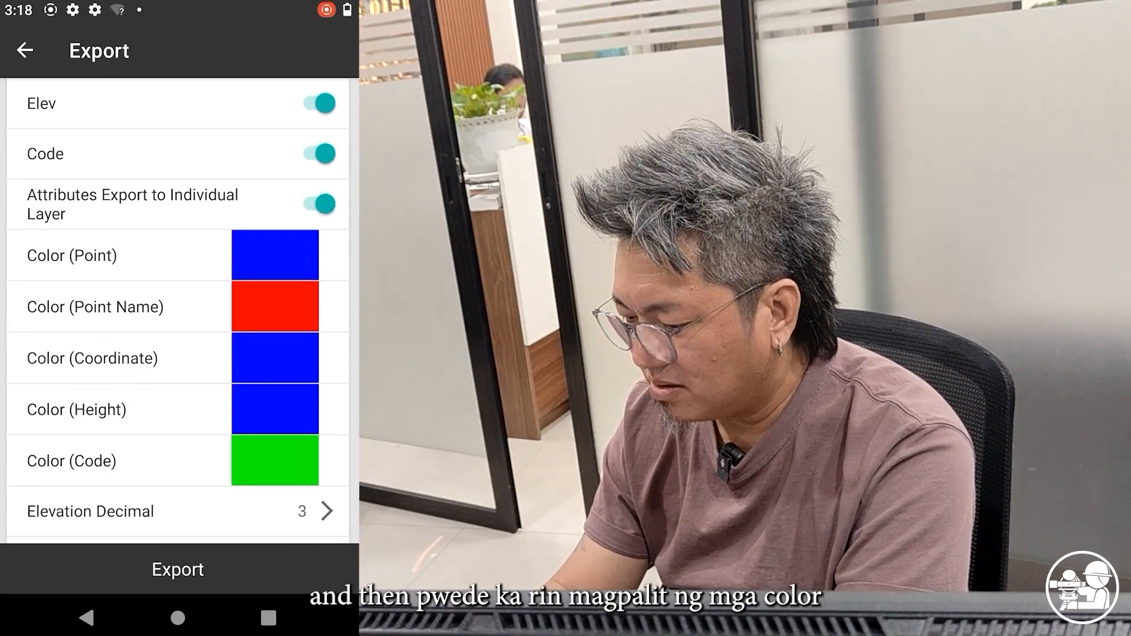
left_click(279, 253)
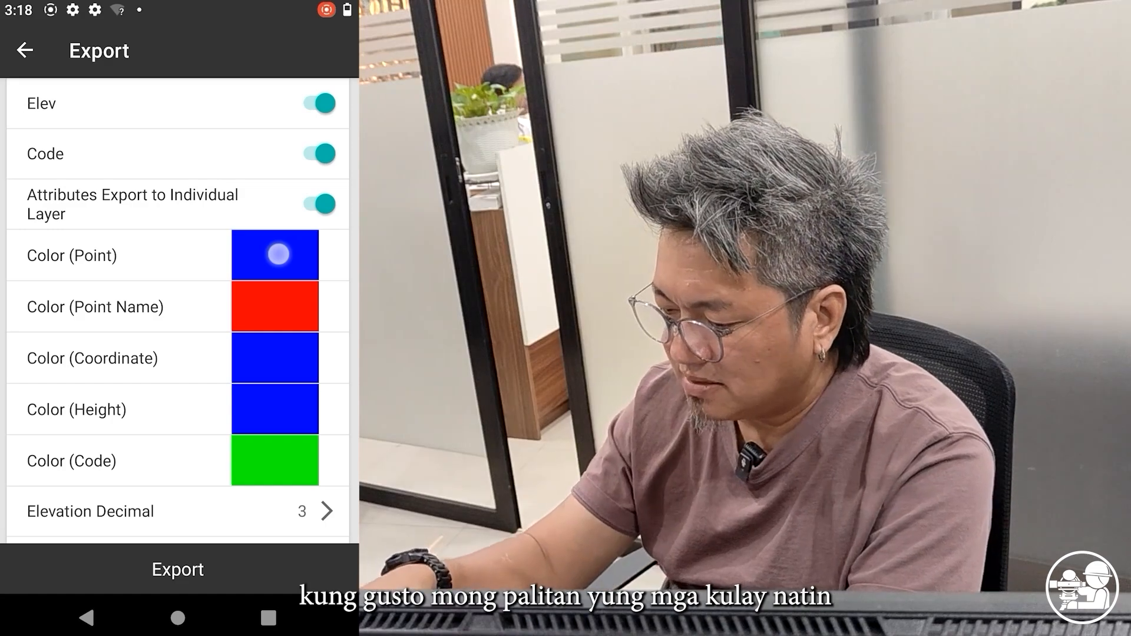
left_click(227, 224)
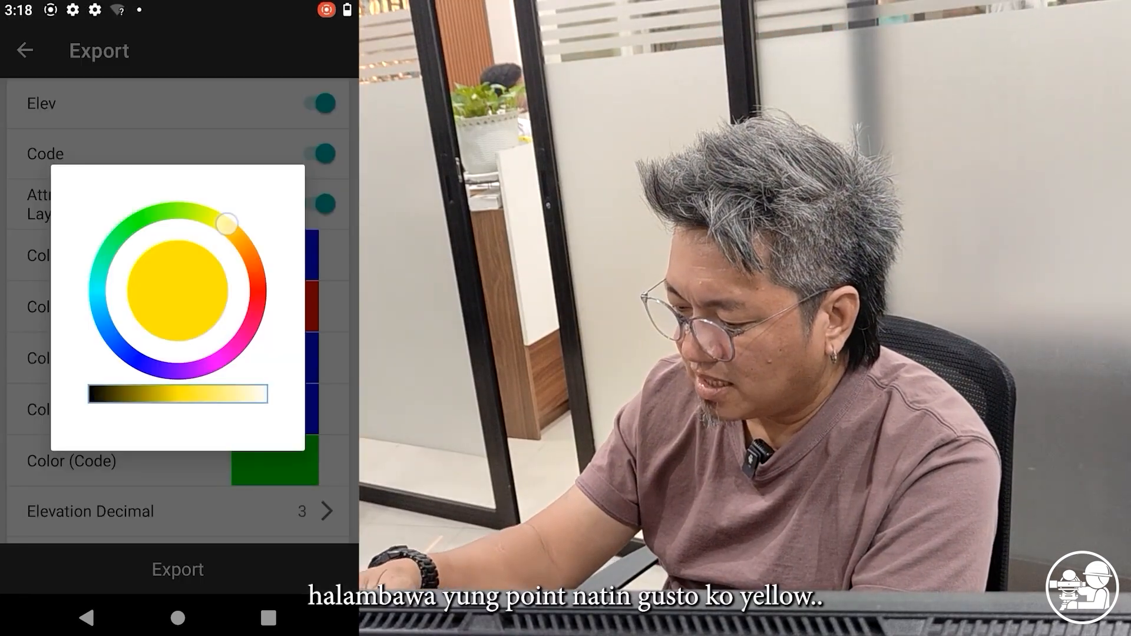
left_click(182, 298)
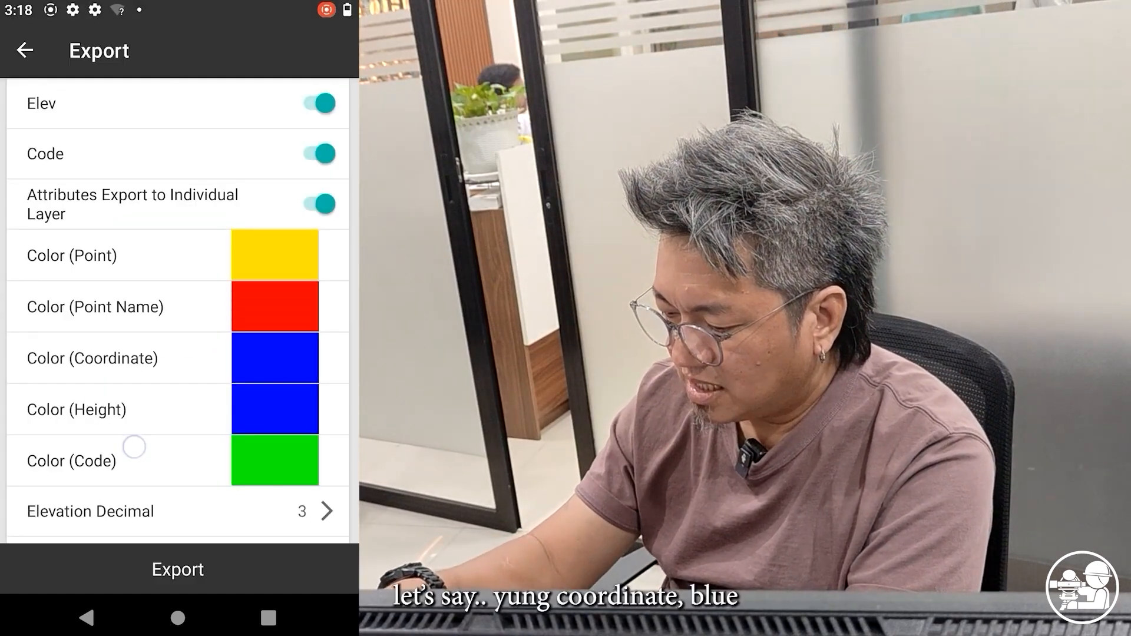
left_click_drag(134, 447, 144, 383)
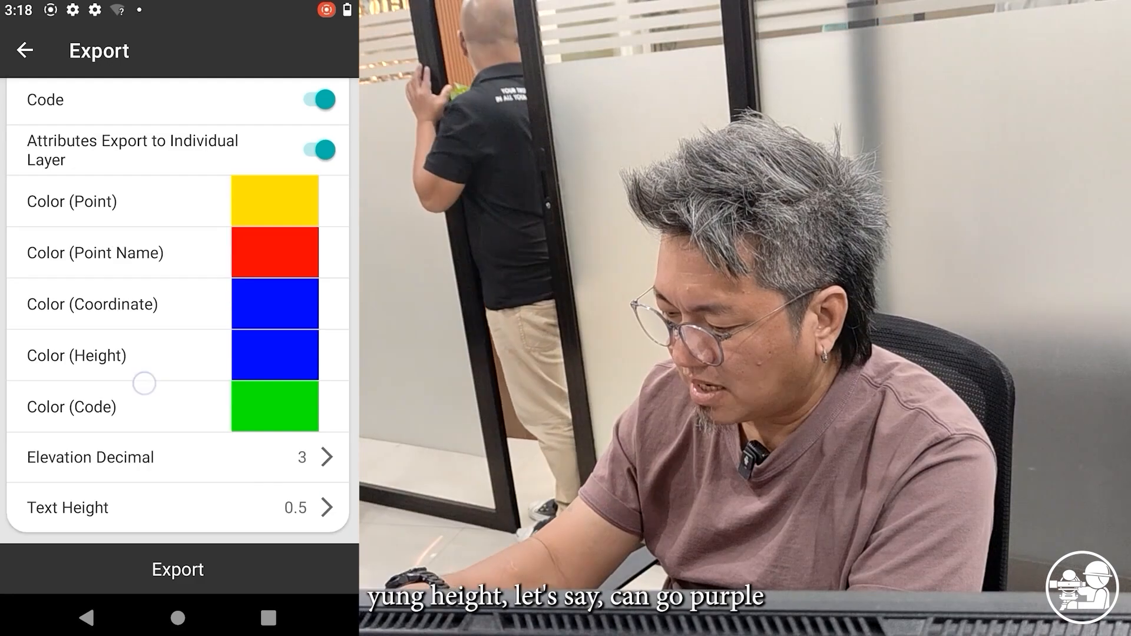
left_click(288, 344)
left_click(224, 353)
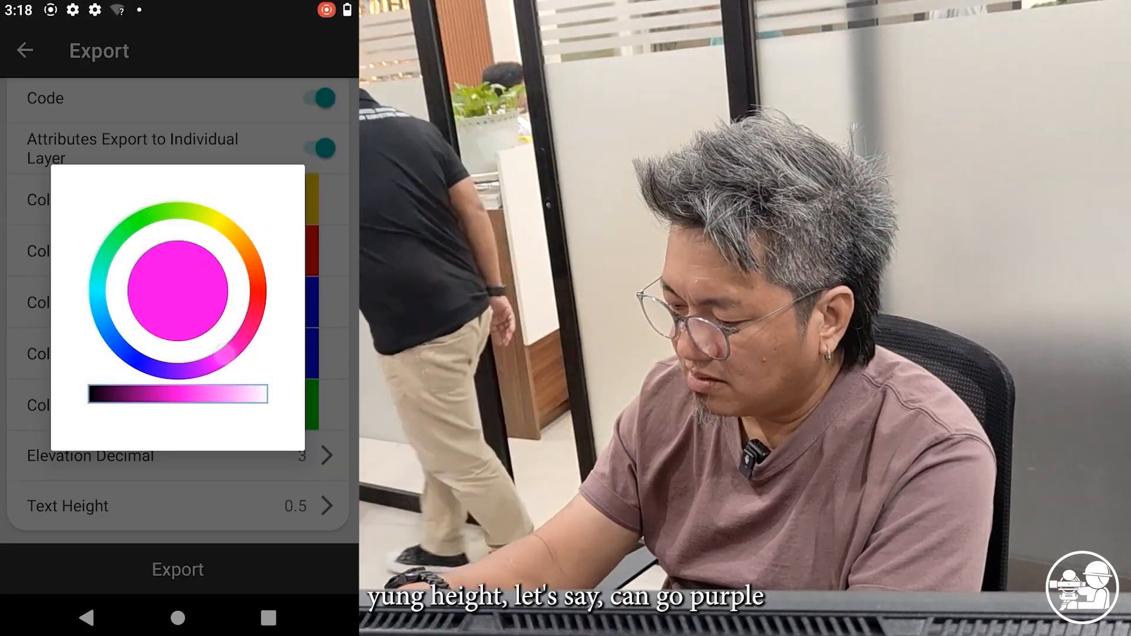
left_click(170, 287)
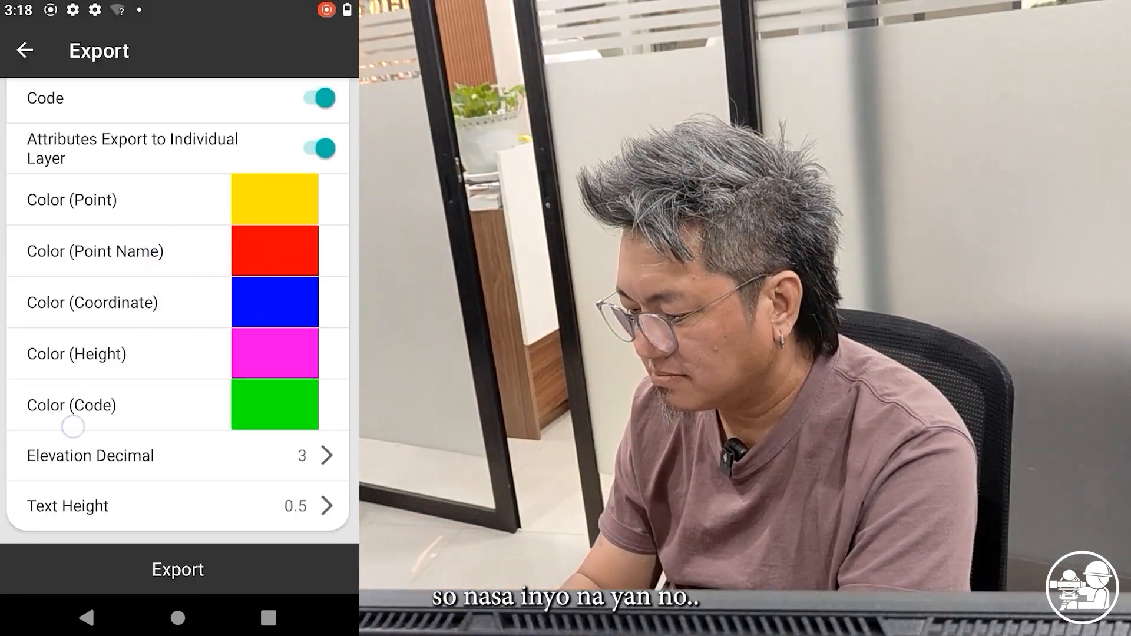
- Set the text height of the dwg export to 0.2
left_click_drag(73, 425, 70, 230)
left_click(302, 248)
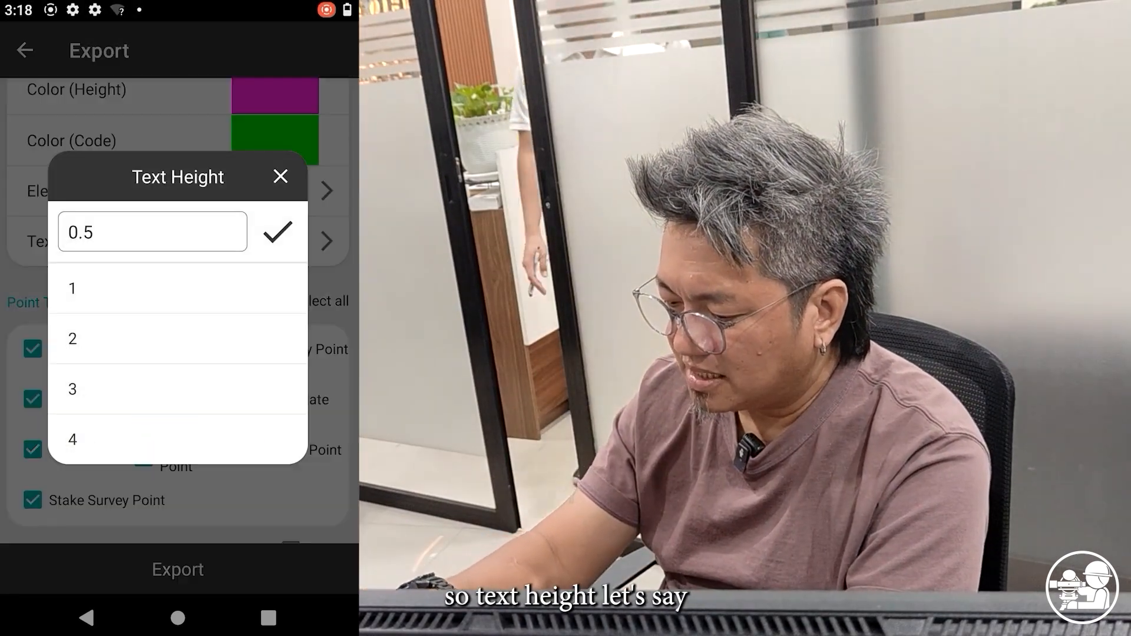
left_click(183, 229)
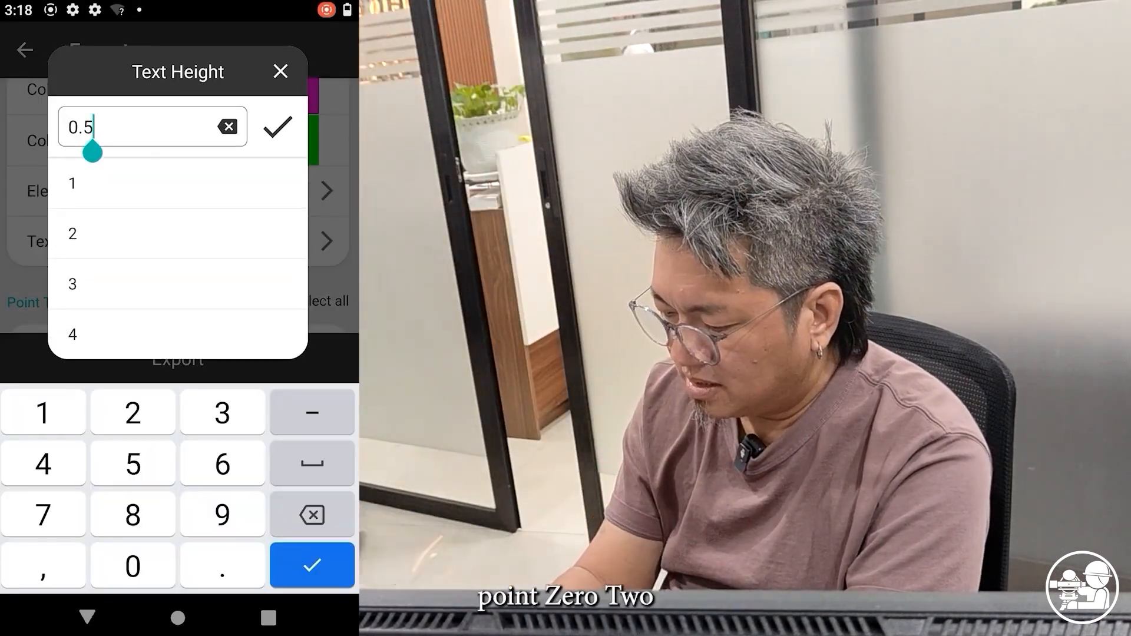
left_click(312, 515)
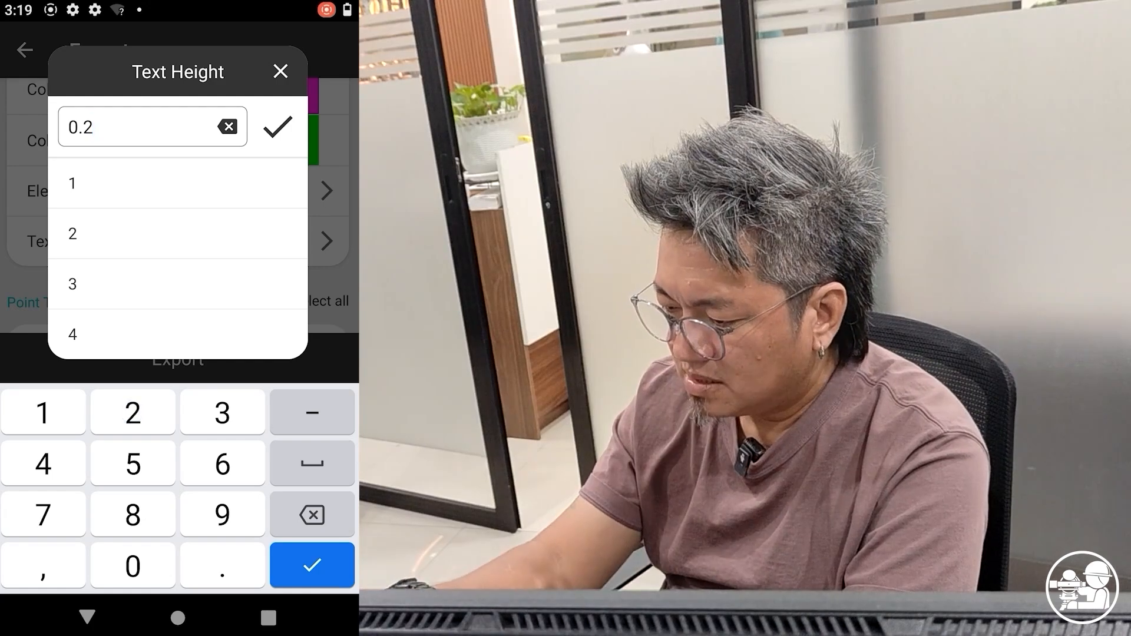
left_click(278, 126)
- Export the AutoCAD dwg file, inspecting the drawing preview up close before confirming, and decline sharing it
mouse_move(178, 193)
left_mouse_down()
mouse_move(177, 448)
mouse_move(139, 492)
mouse_move(182, 182)
left_mouse_up()
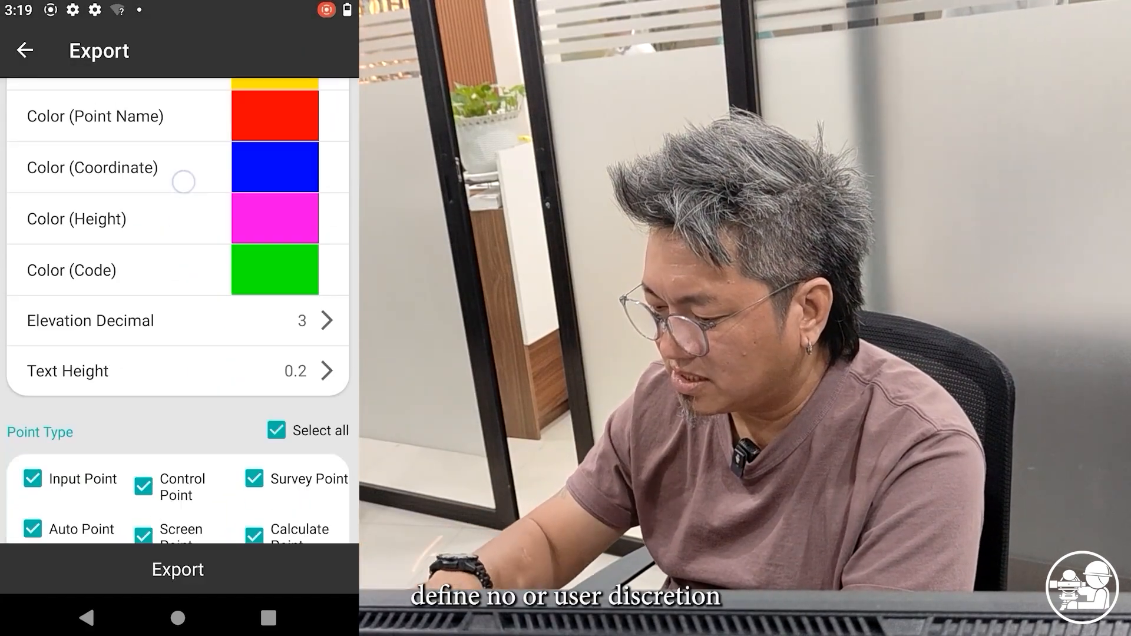
left_click_drag(189, 293, 189, 518)
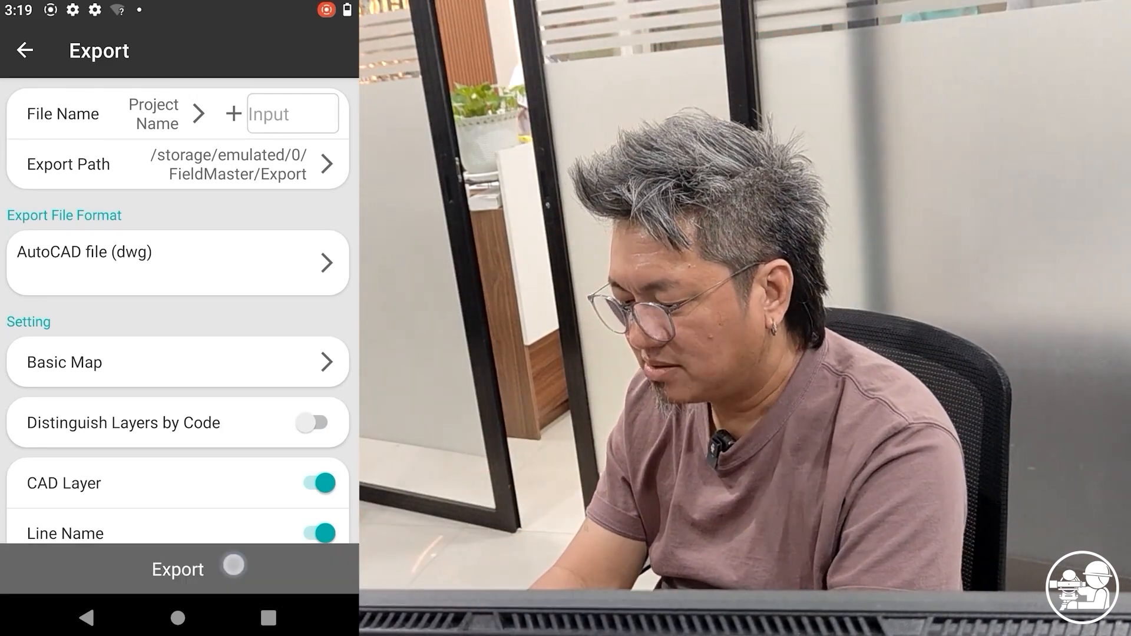
left_click(234, 565)
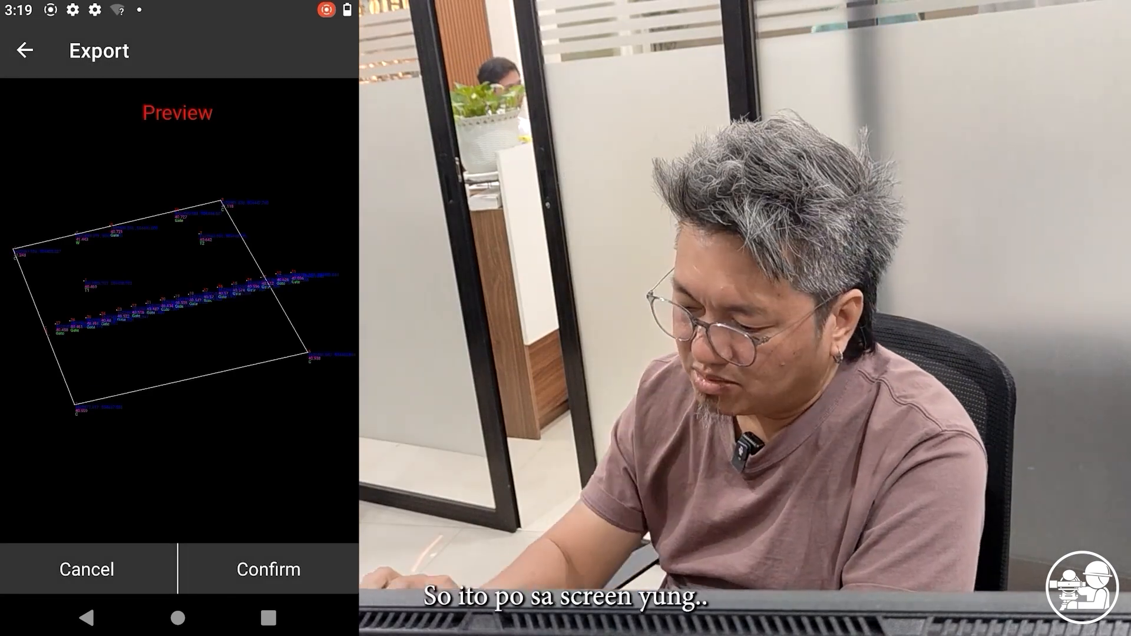
scroll(205, 318, "up", 5)
scroll(184, 315, "down", 4)
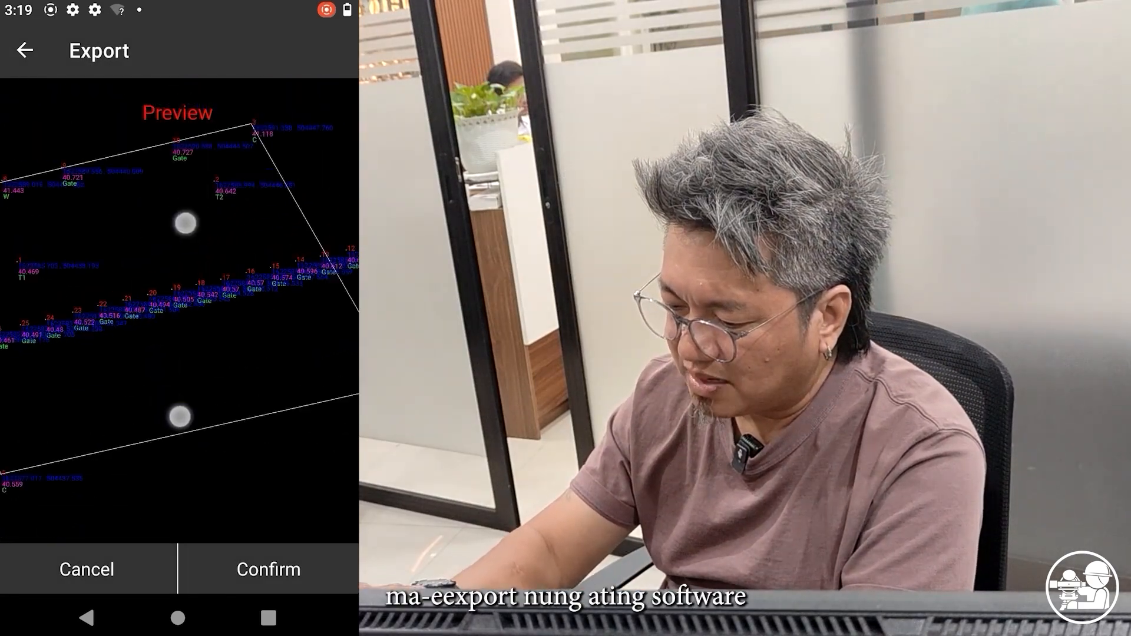
scroll(211, 285, "down", 3)
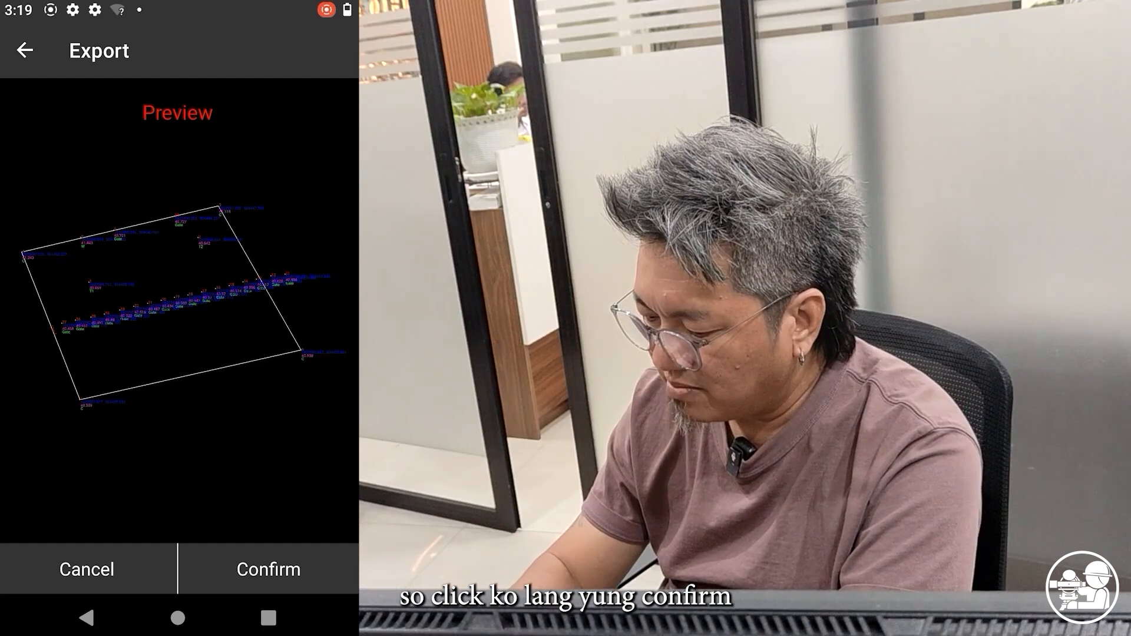
left_click(289, 559)
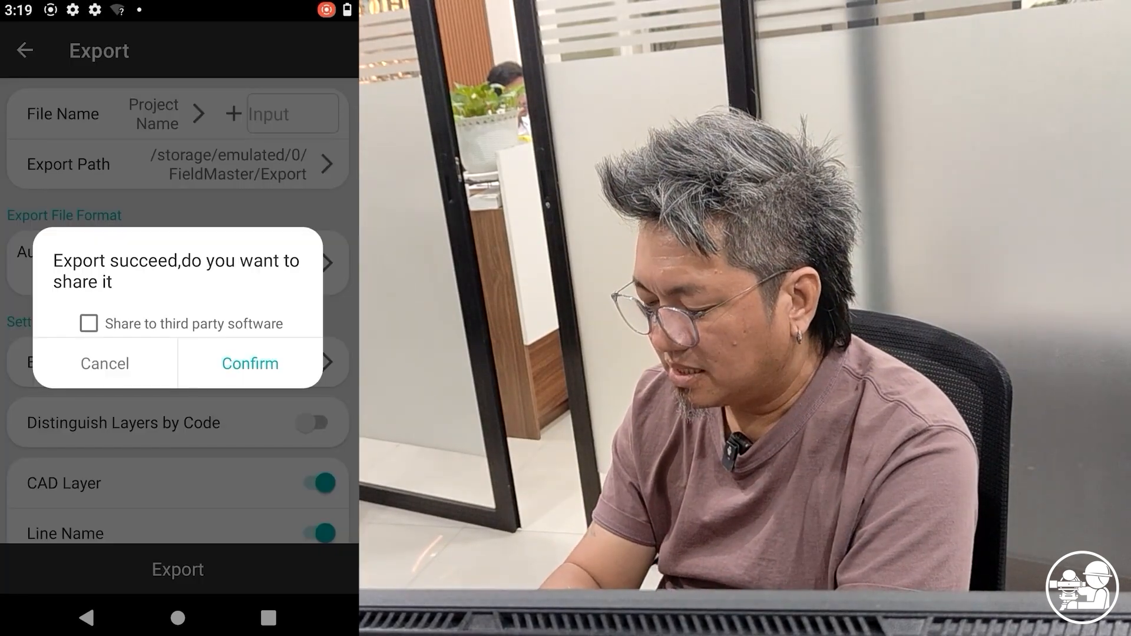
left_click(116, 358)
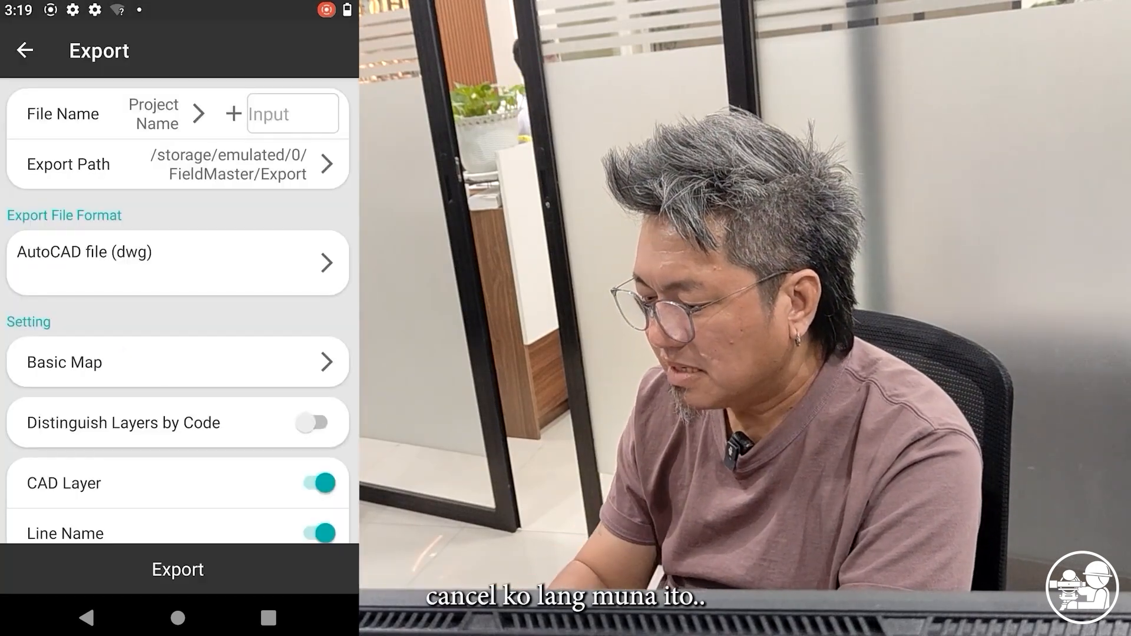
- Export the points in the Google Earth file format (kml), decline sharing the file, and leave the export settings
left_click(293, 262)
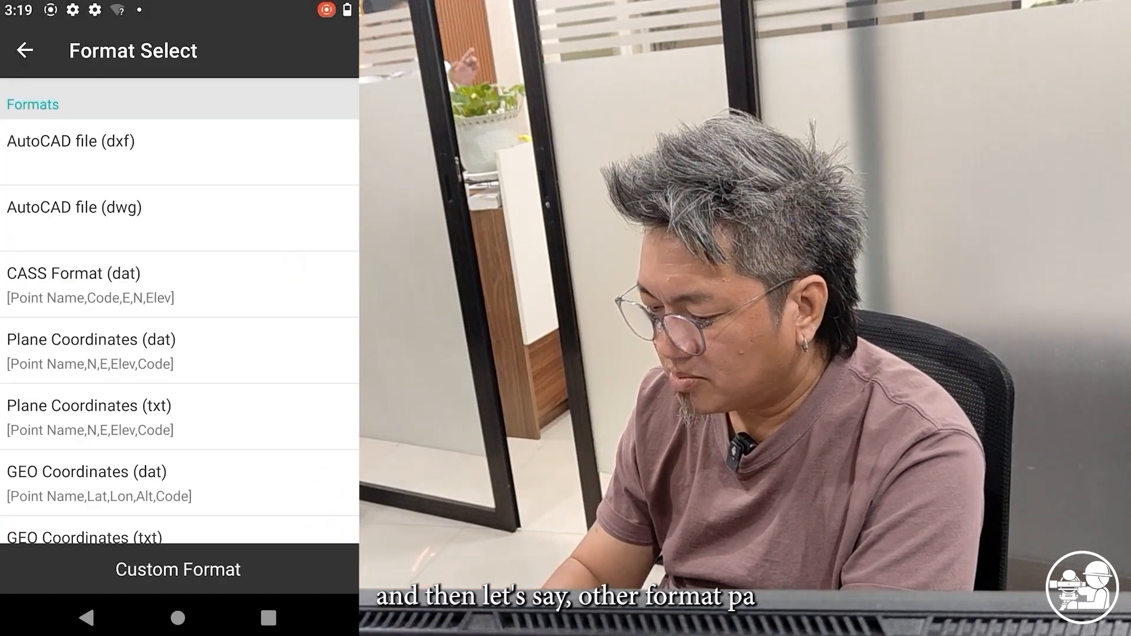
left_click_drag(182, 455, 228, 239)
left_click_drag(185, 474, 208, 362)
left_click(197, 272)
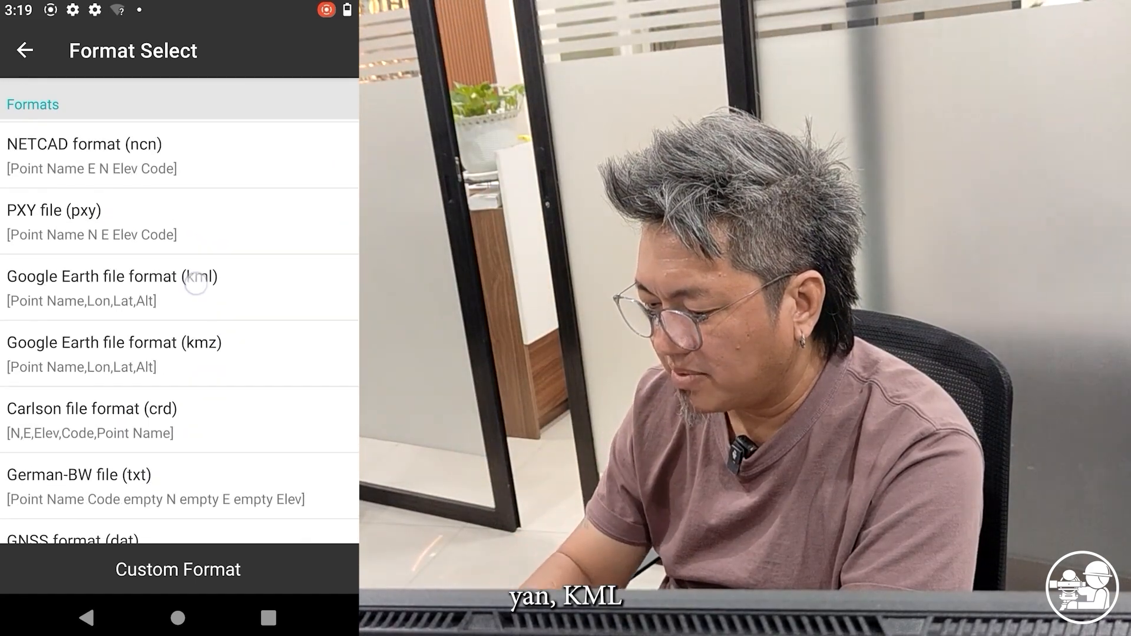
left_click(227, 564)
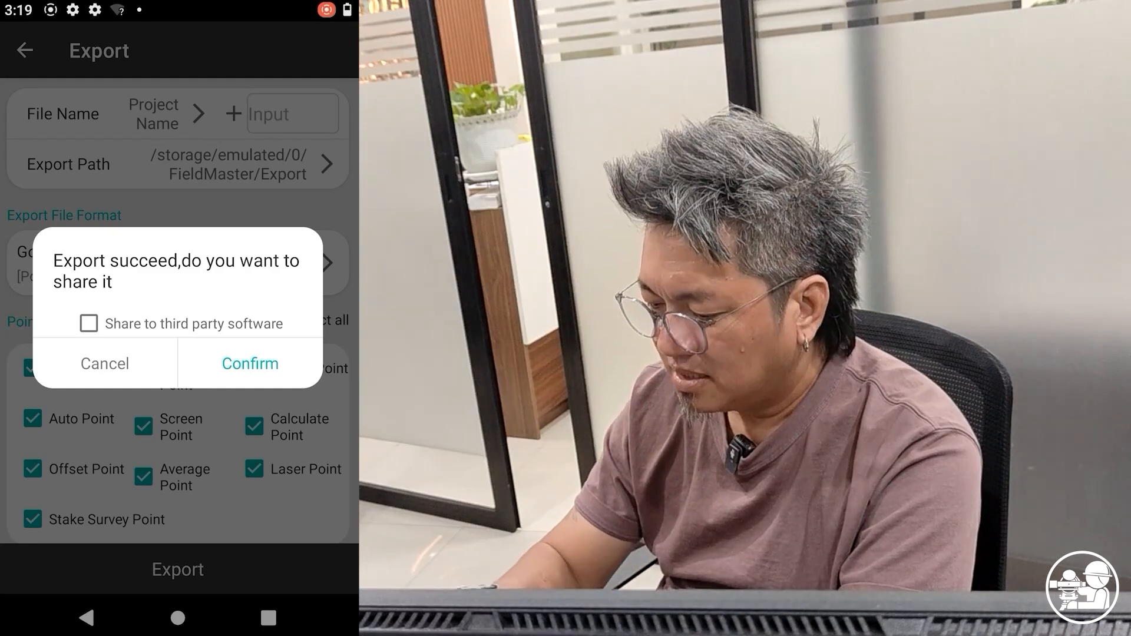
left_click(112, 365)
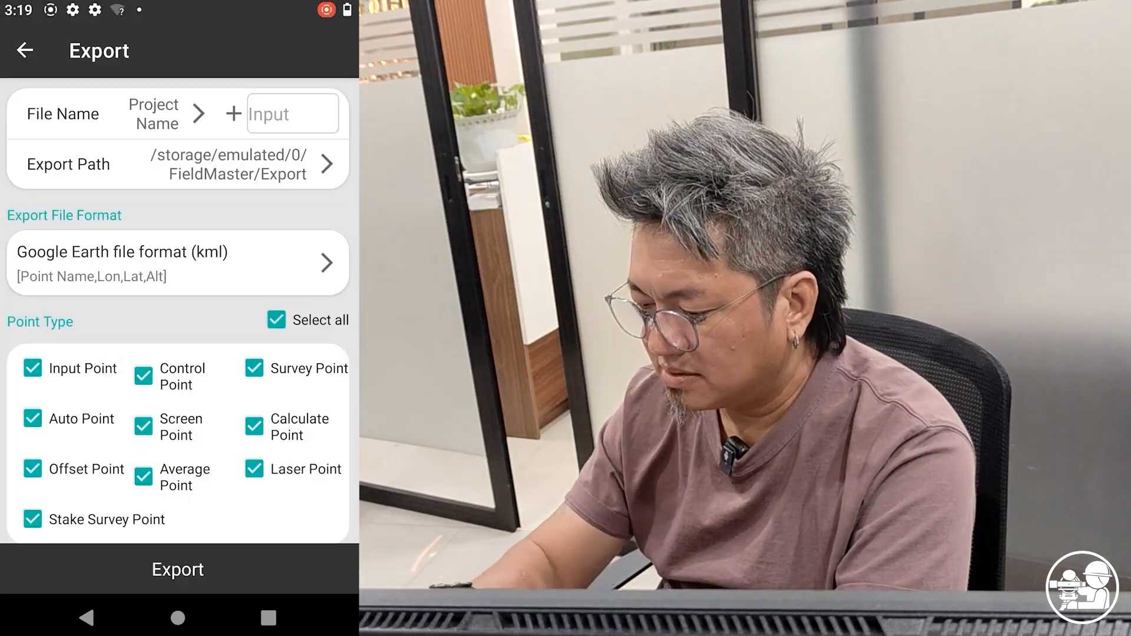
left_click(39, 52)
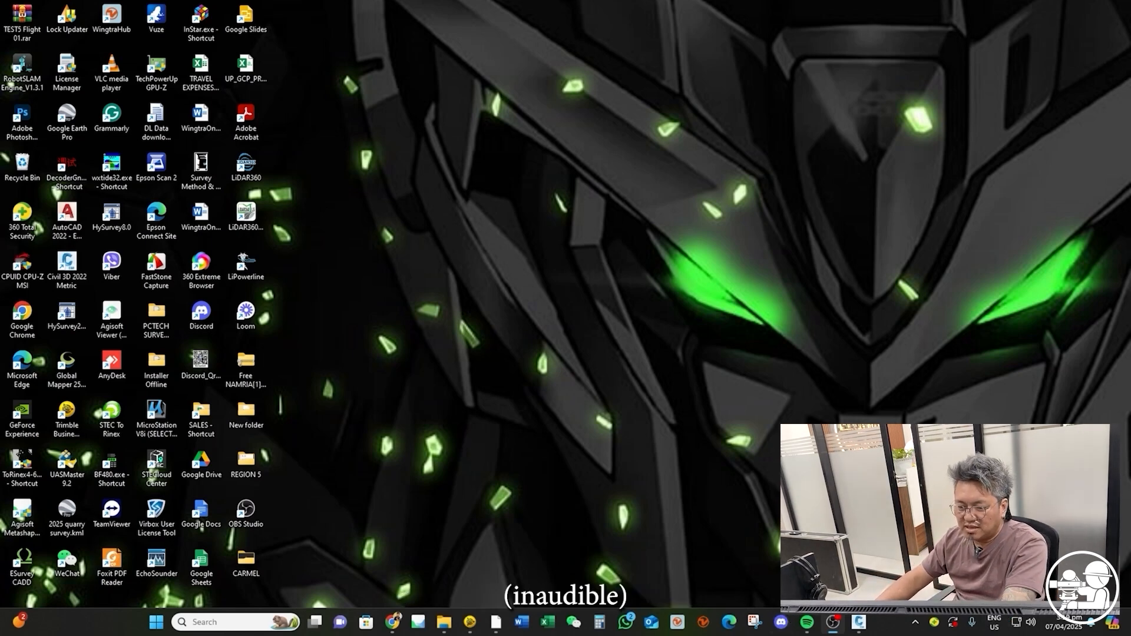
- Switch to File Explorer, browse the H3 controller's internal shared storage to FieldMaster > Export, and check the TEST111 csv, dwg and kml files
left_click(443, 622)
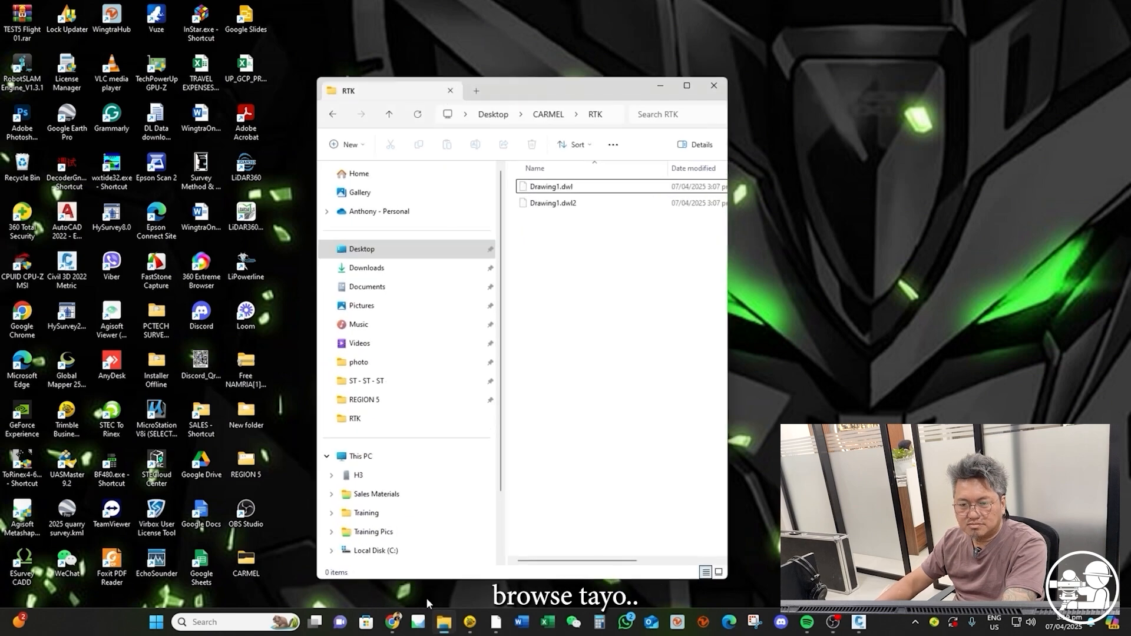
left_click(688, 86)
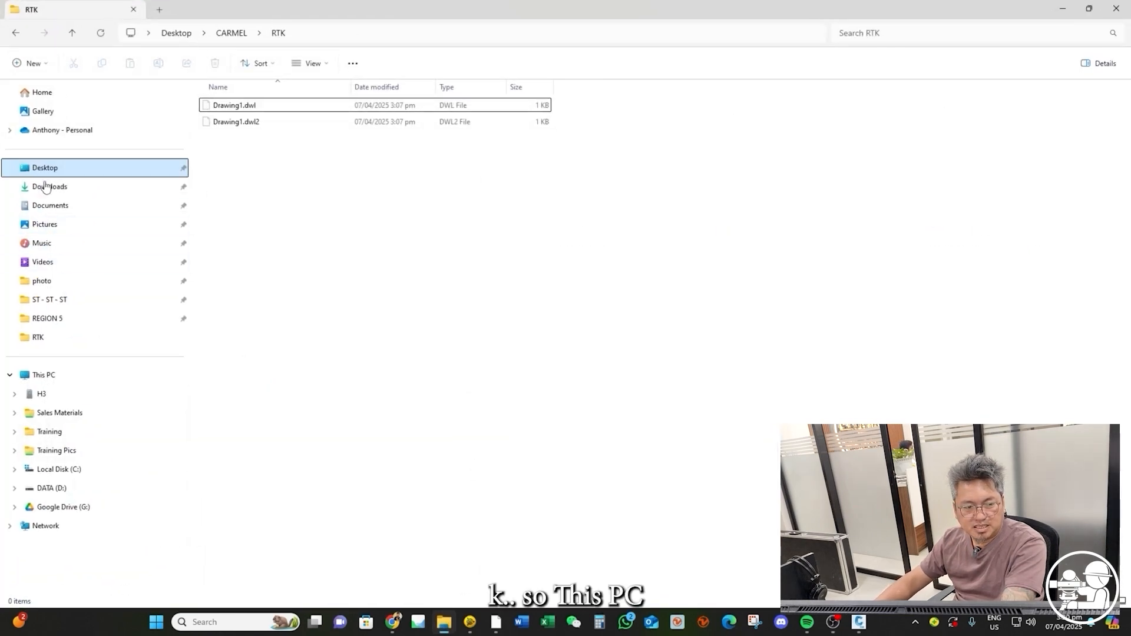
left_click(55, 381)
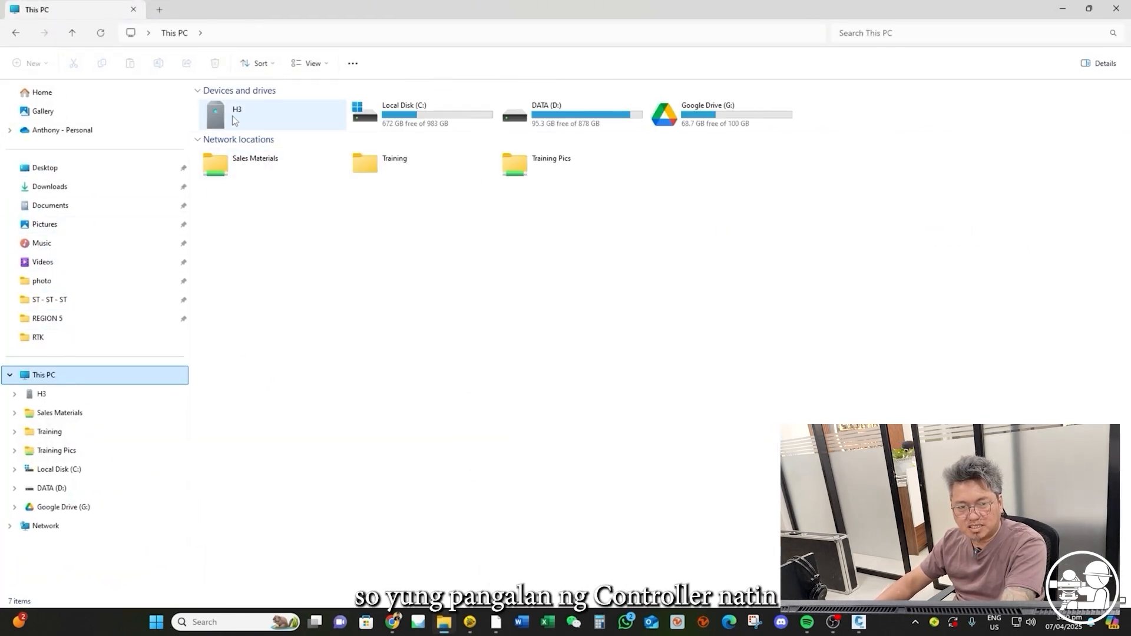
double_click(234, 120)
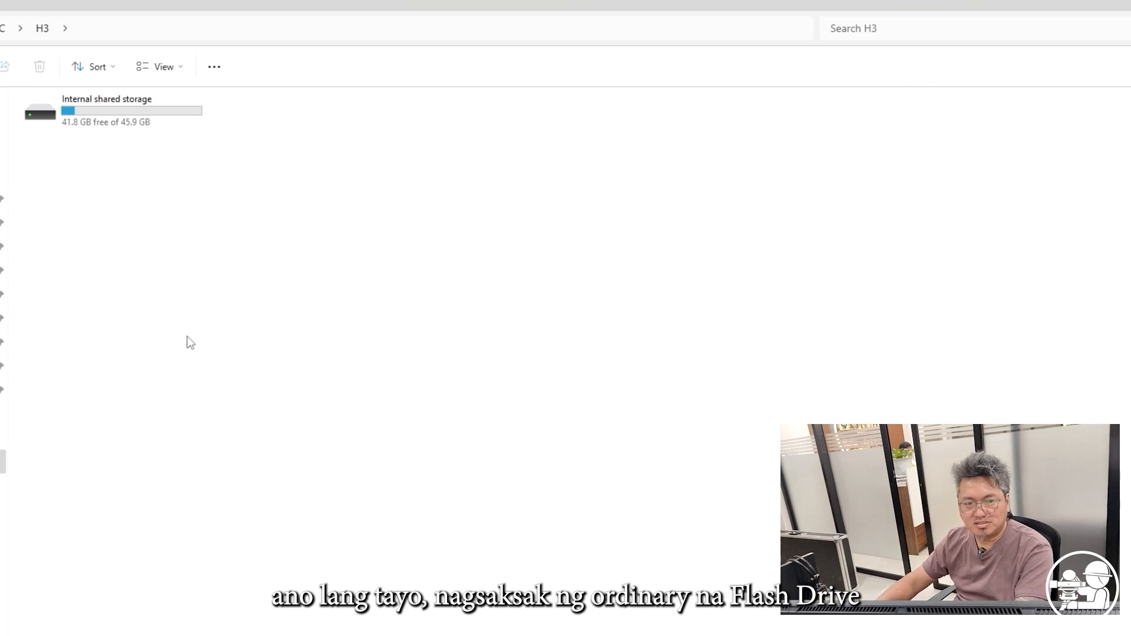
double_click(73, 116)
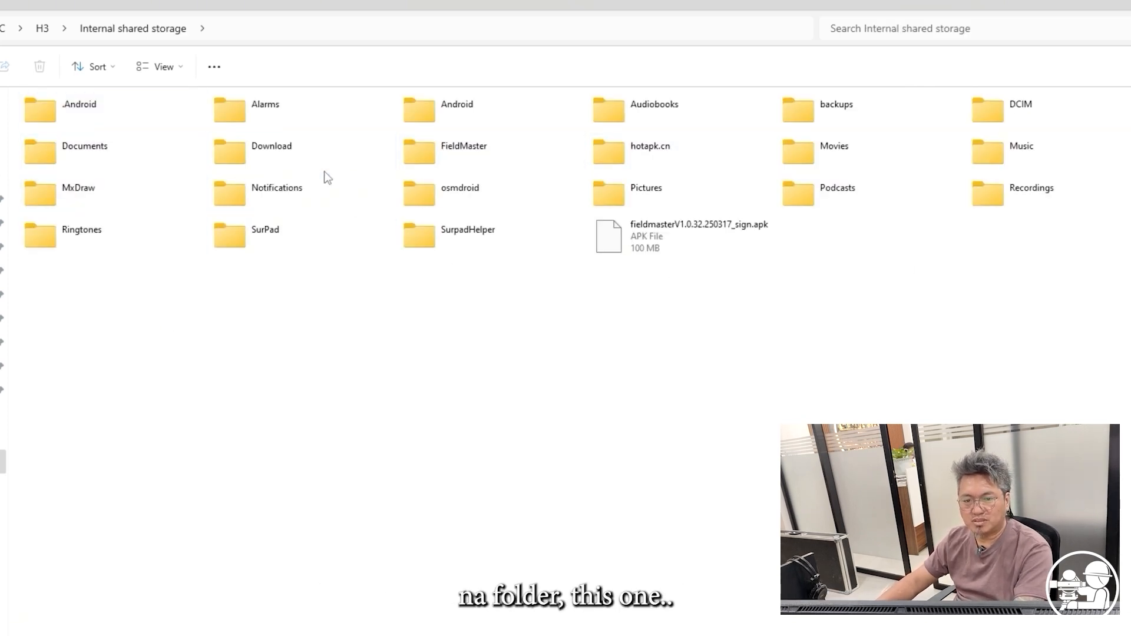
double_click(427, 150)
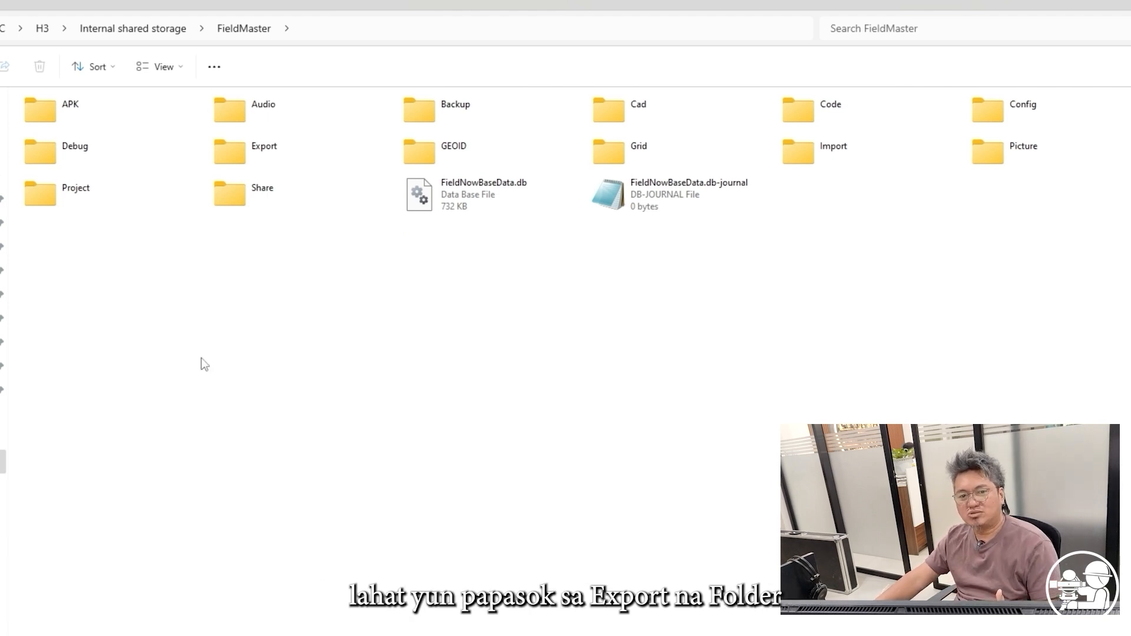
double_click(242, 160)
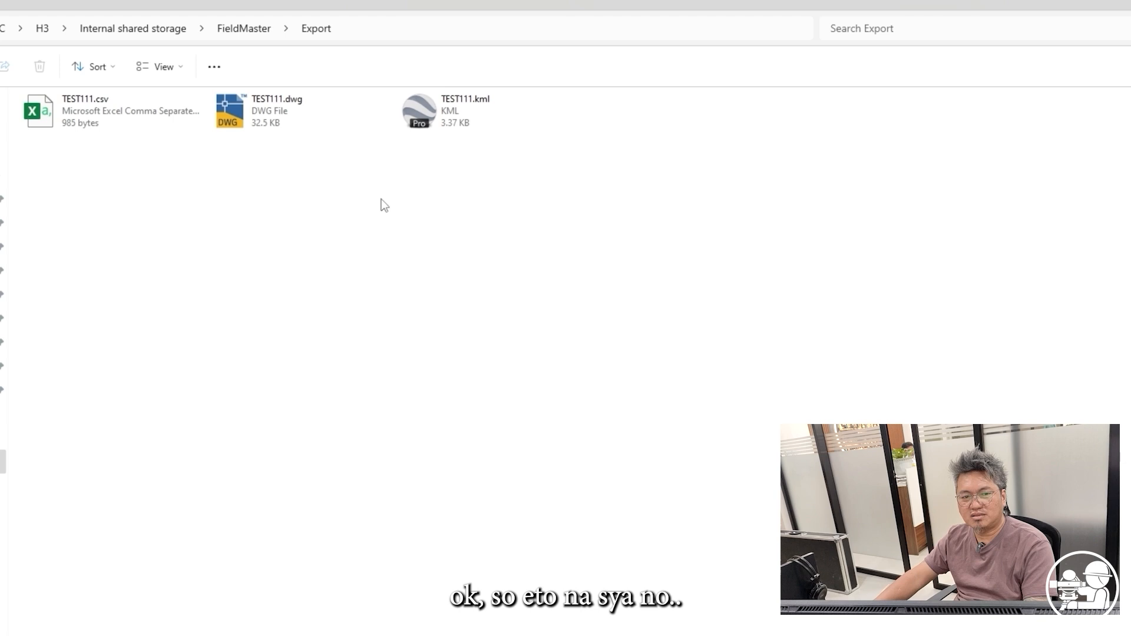
left_click(74, 112)
left_click(276, 112)
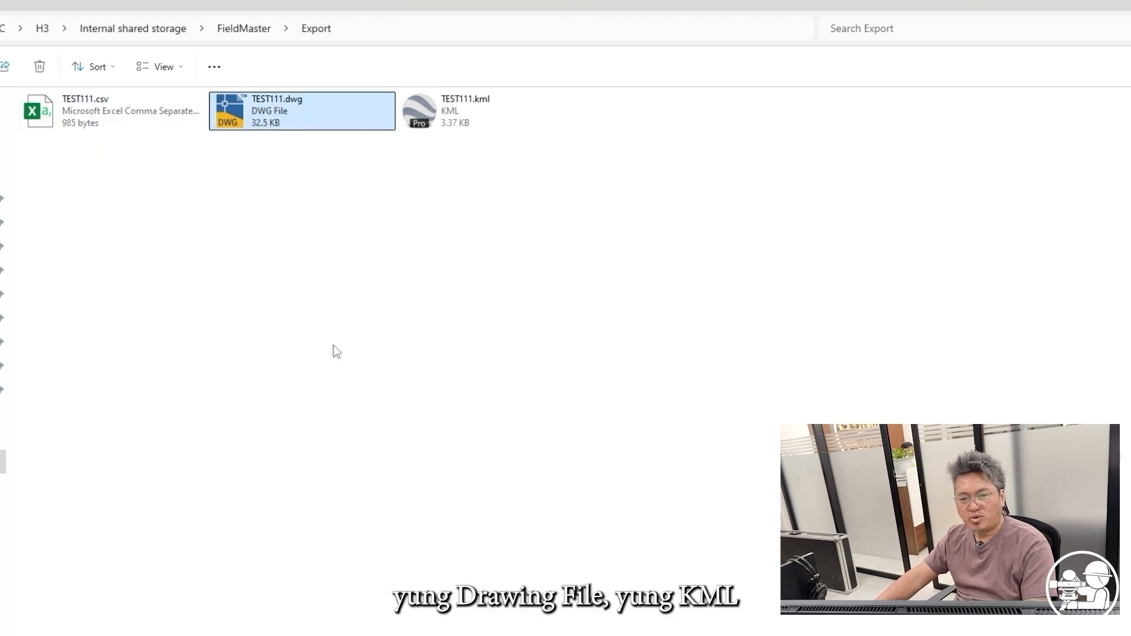
left_click(455, 111)
left_click(216, 289)
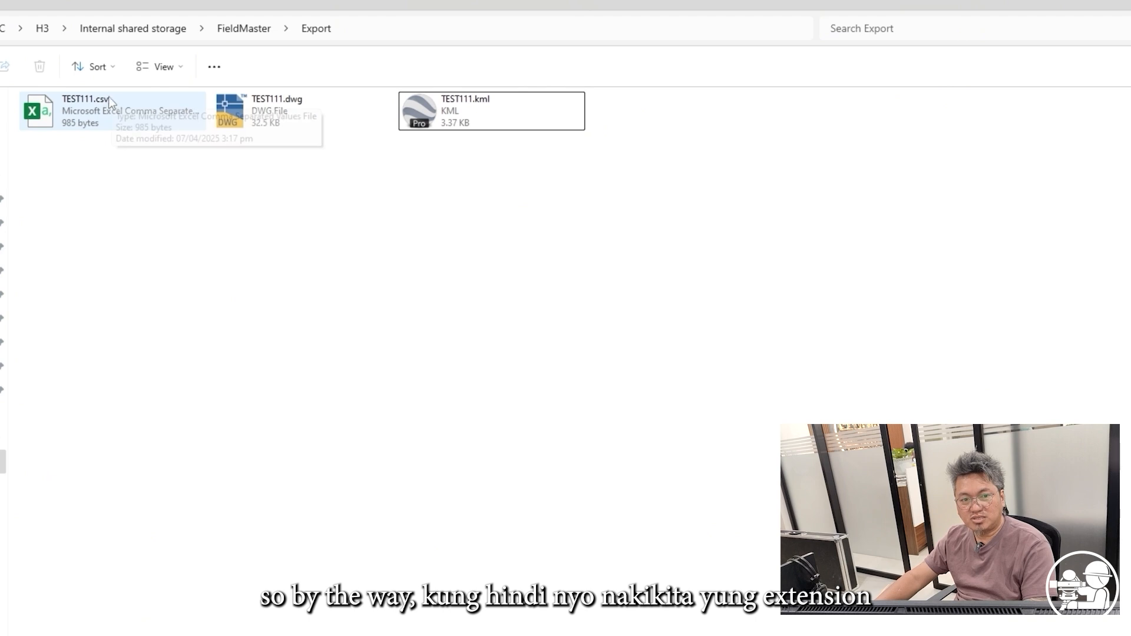
- Enable hiding extensions for known file types in Folder Options, apply it, and disable it again before confirming
left_click(213, 67)
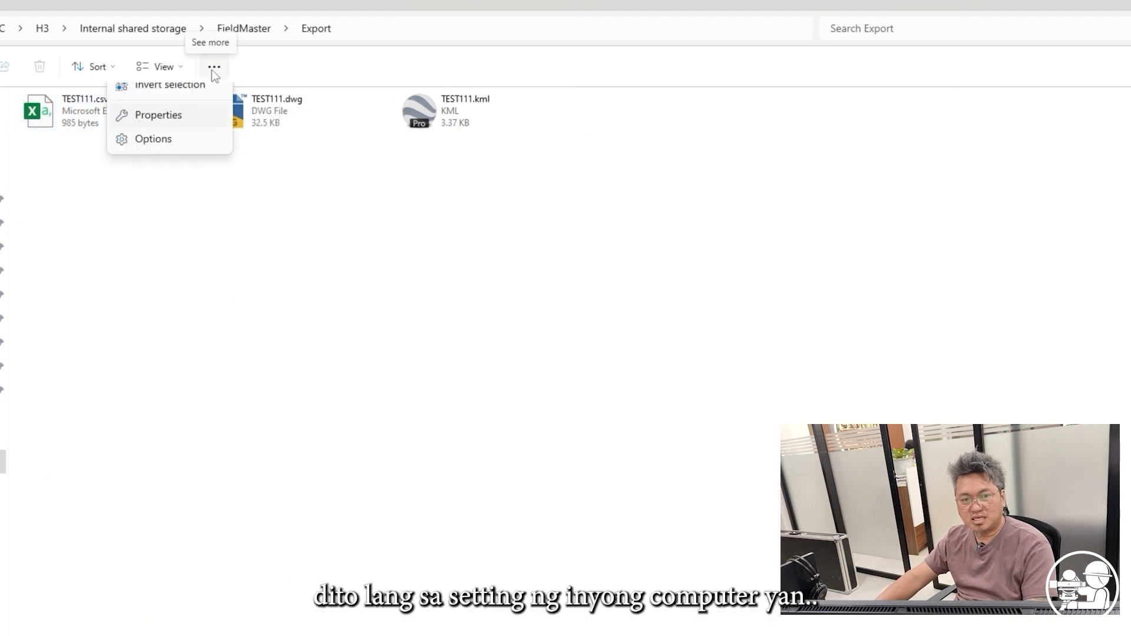
left_click(166, 269)
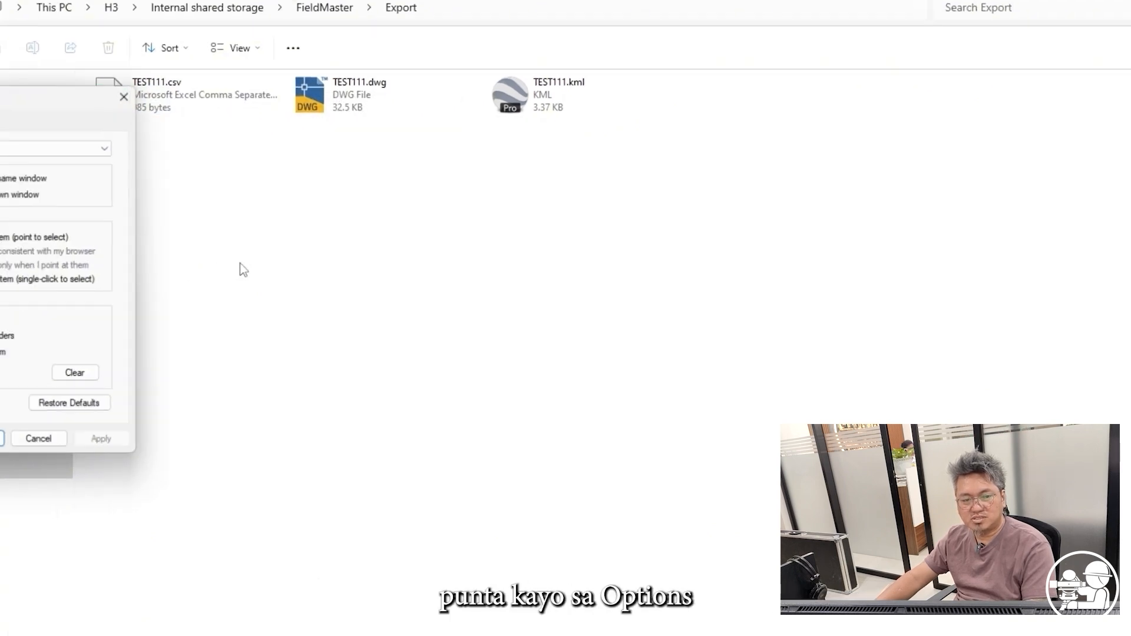
left_click(78, 75)
scroll(140, 304, "down", 1)
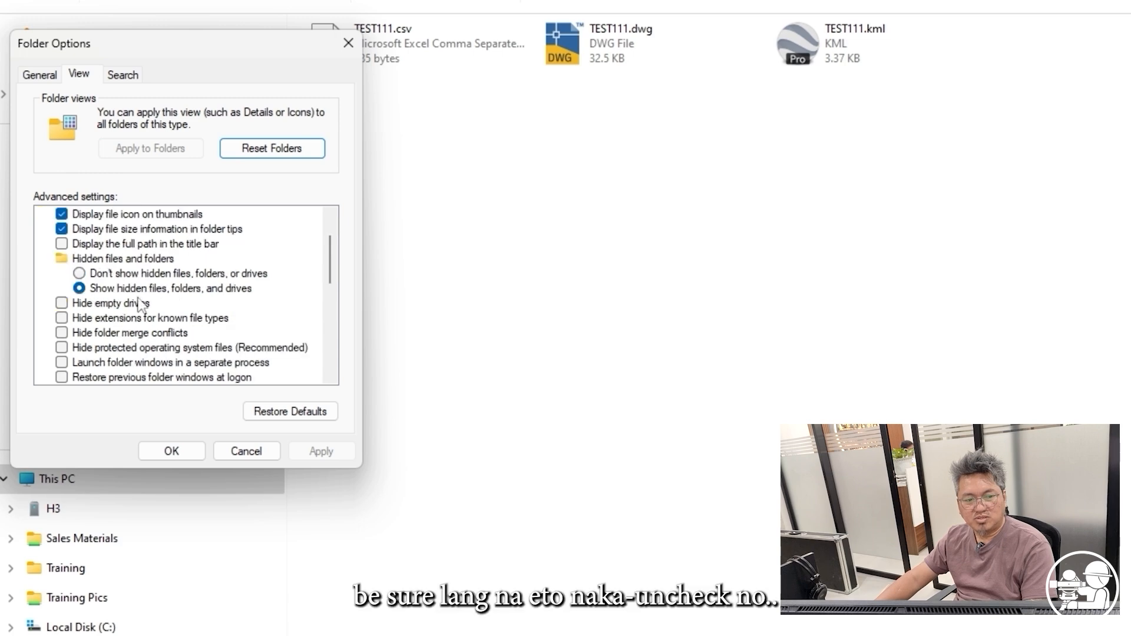
left_click(62, 320)
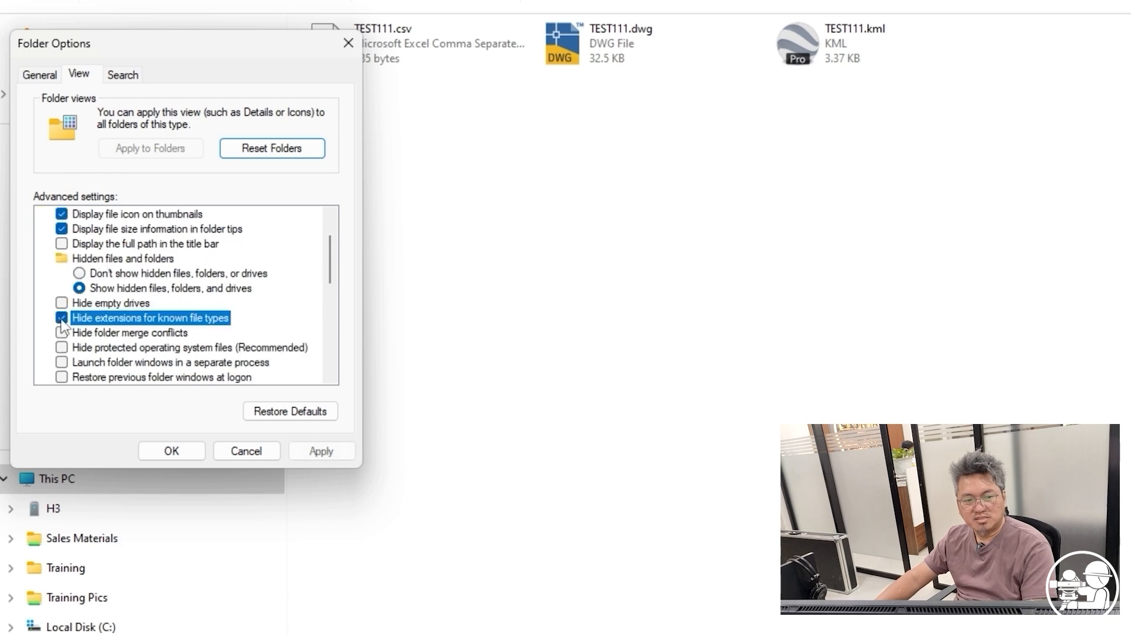
left_click(321, 451)
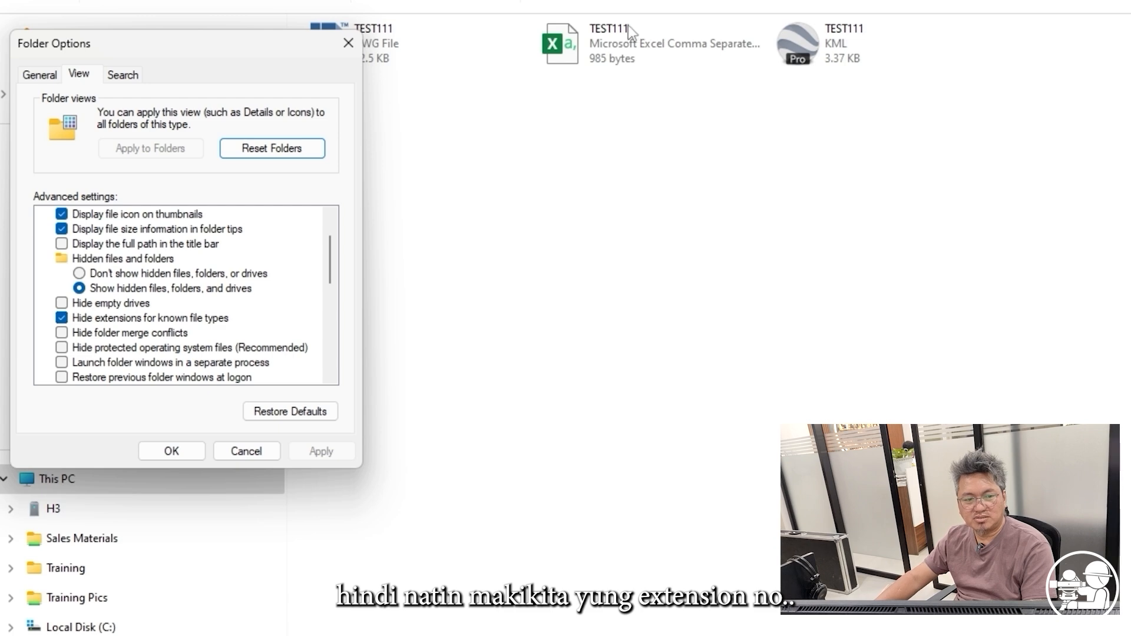
left_click(61, 319)
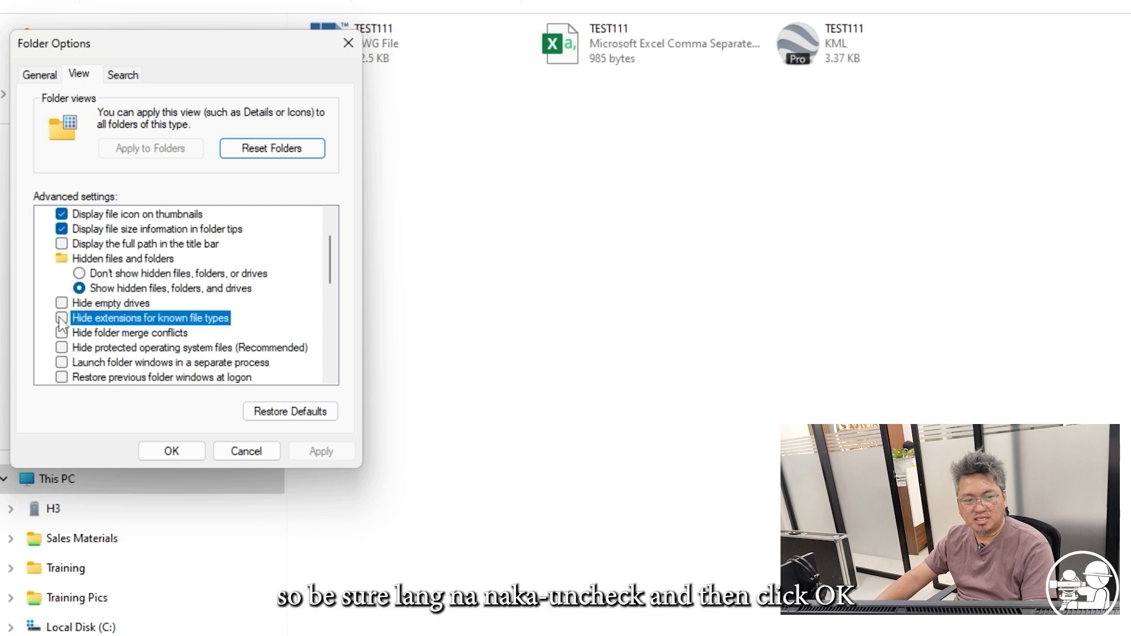
left_click(168, 452)
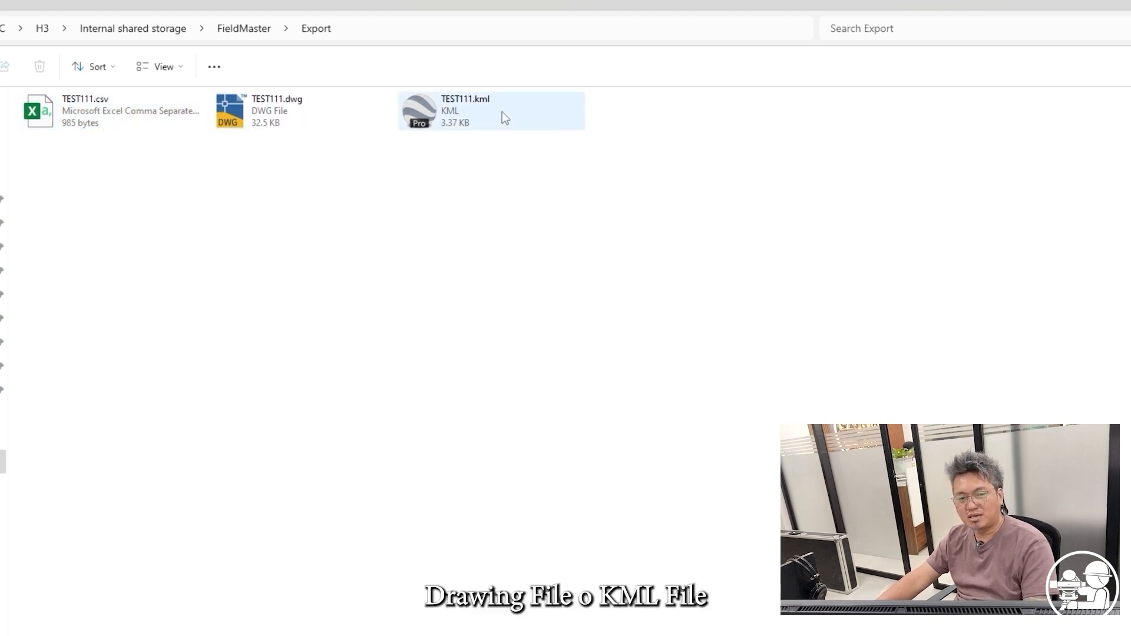
- Copy the TEST111 csv, dwg and kml files from the controller's Export folder into the Desktop > CARMEL > RTK folder
left_click_drag(659, 293, 84, 115)
right_click(84, 115)
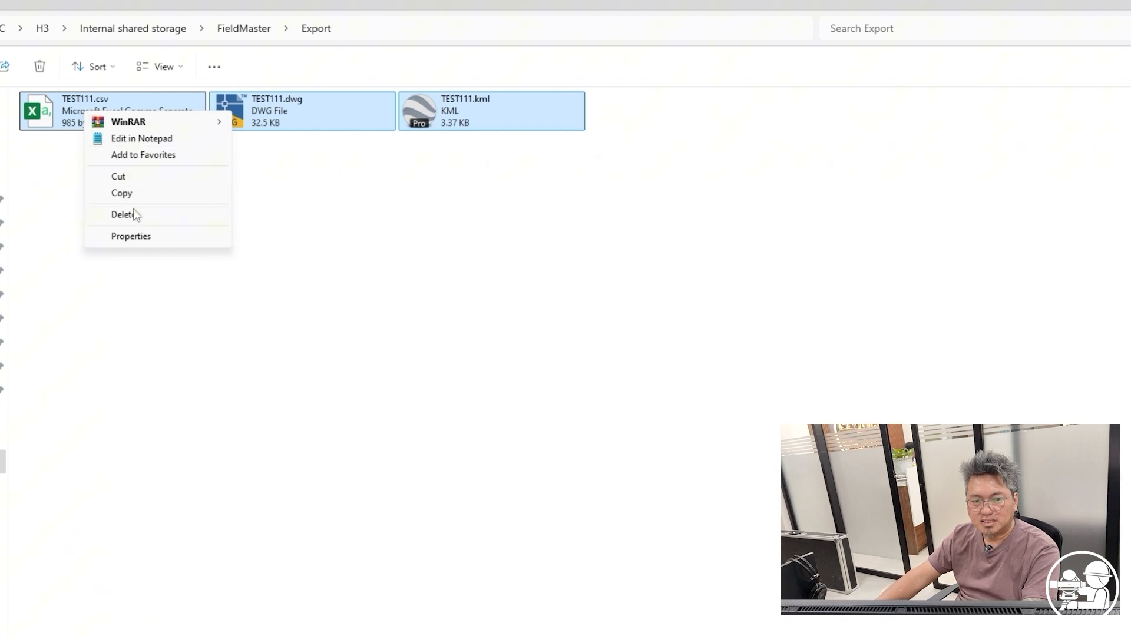
left_click(122, 193)
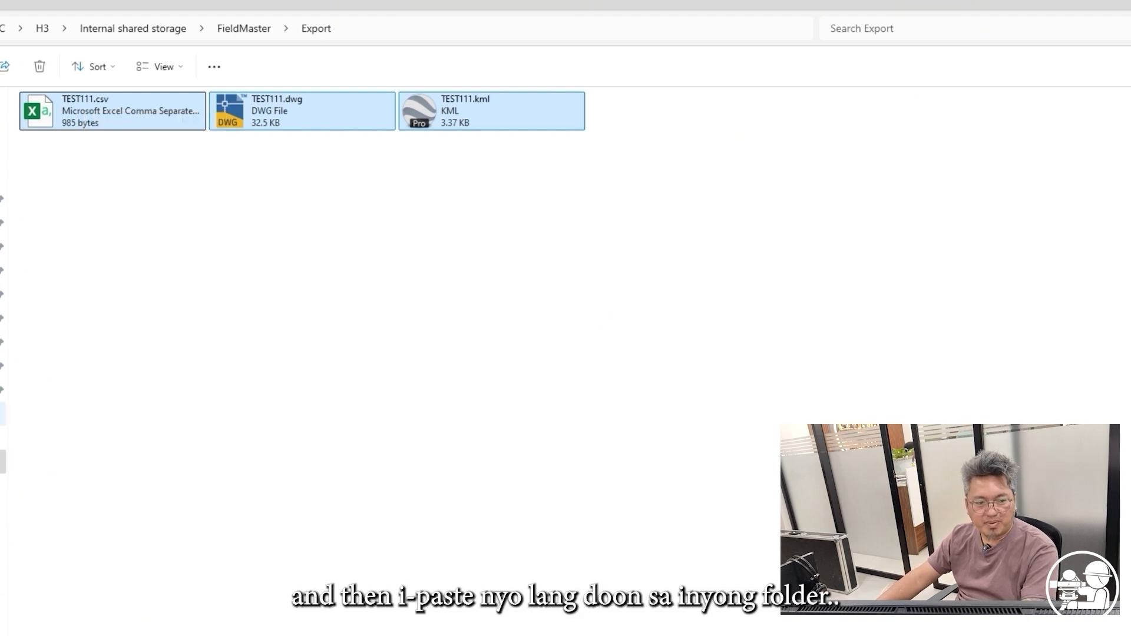
left_click(53, 197)
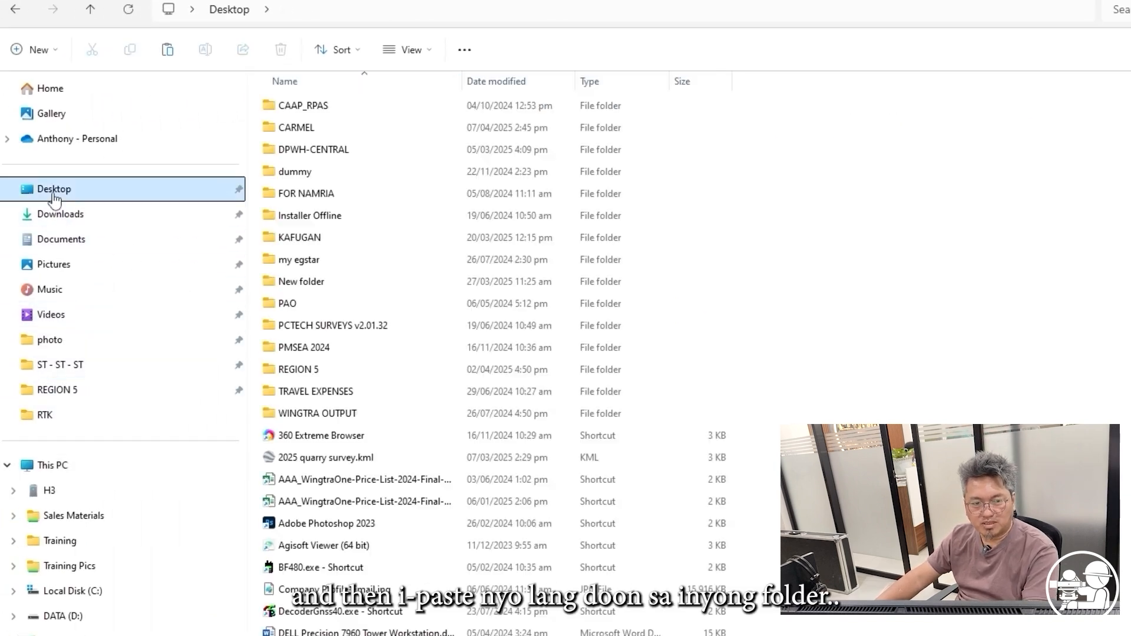
double_click(296, 128)
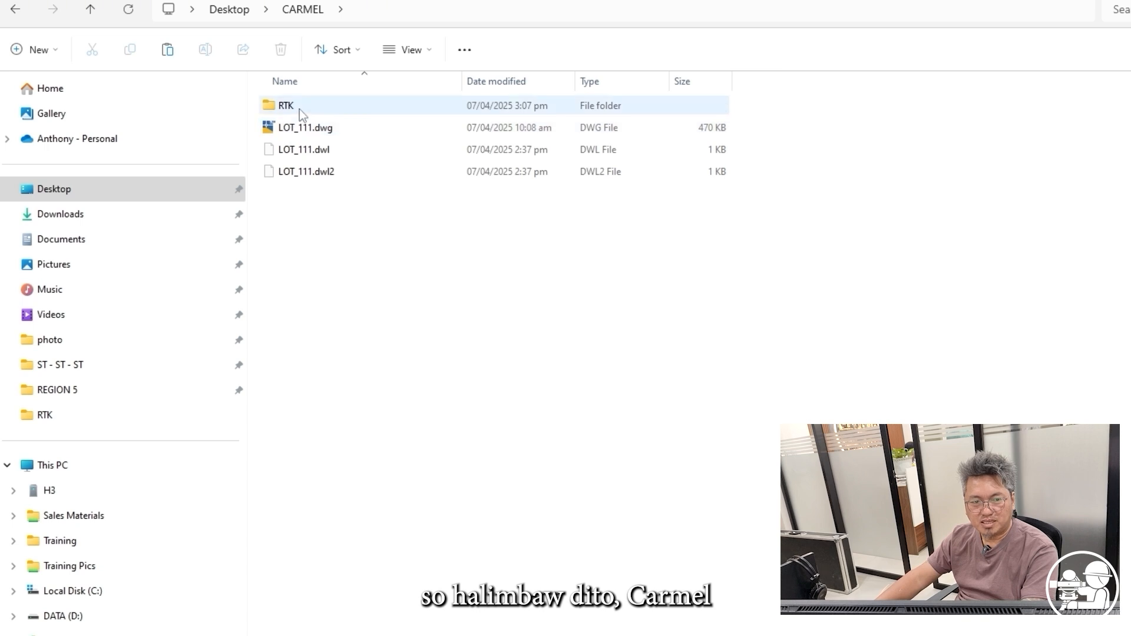
double_click(299, 108)
right_click(417, 245)
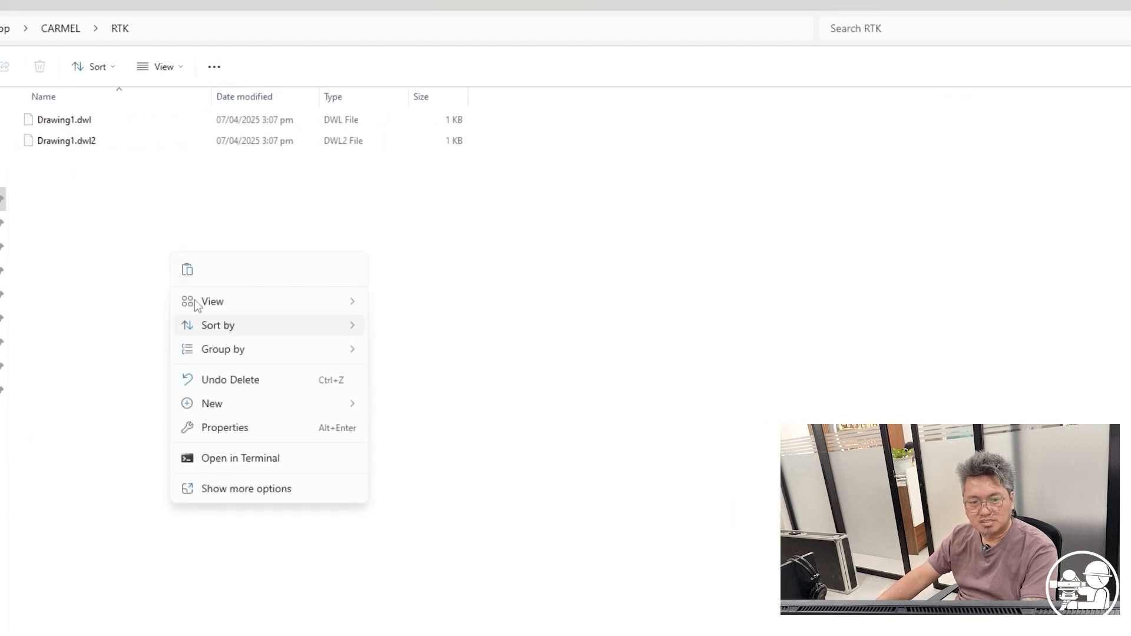
left_click(184, 268)
- Try to delete Drawing1.dwl and Drawing1.dwl2 from the RTK folder
left_click(74, 144)
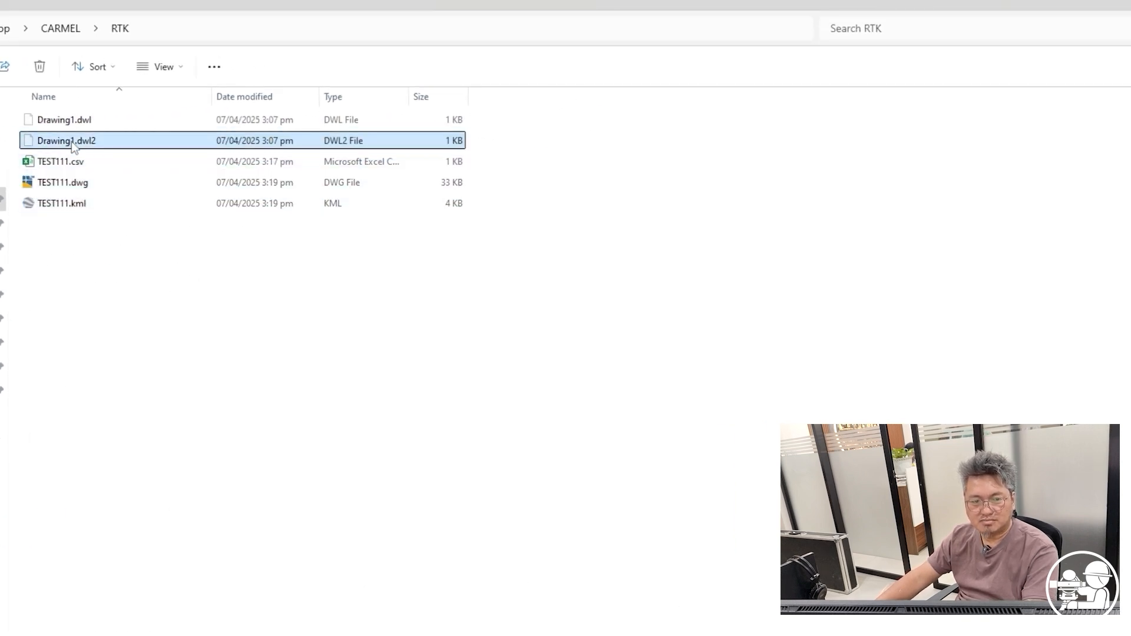
left_click(81, 122, "shift")
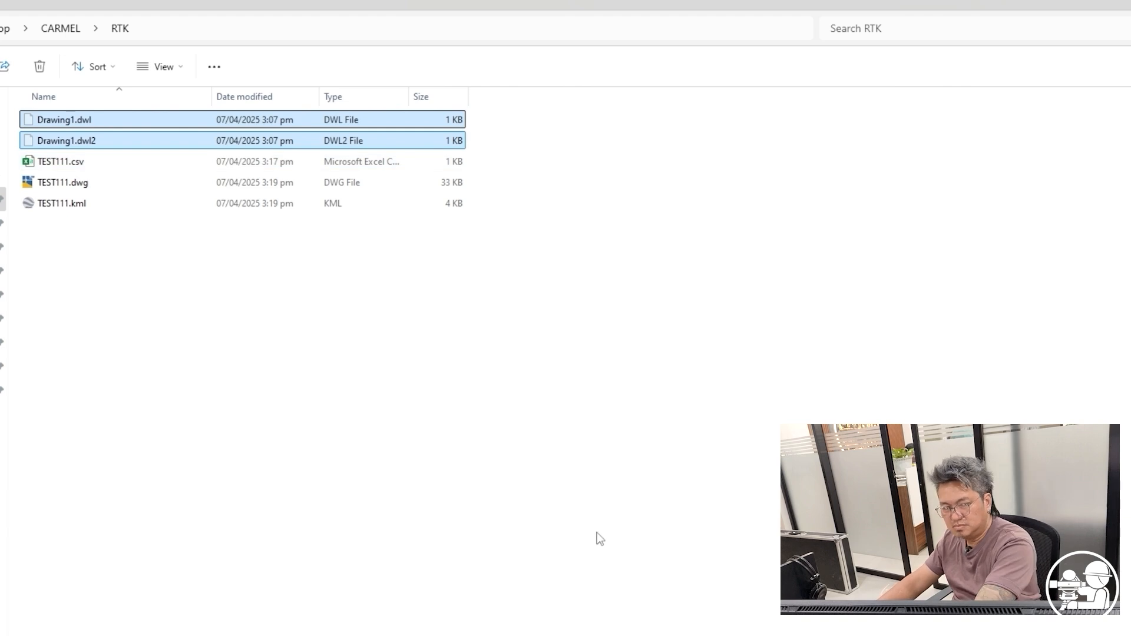
key("Delete")
left_click(451, 349)
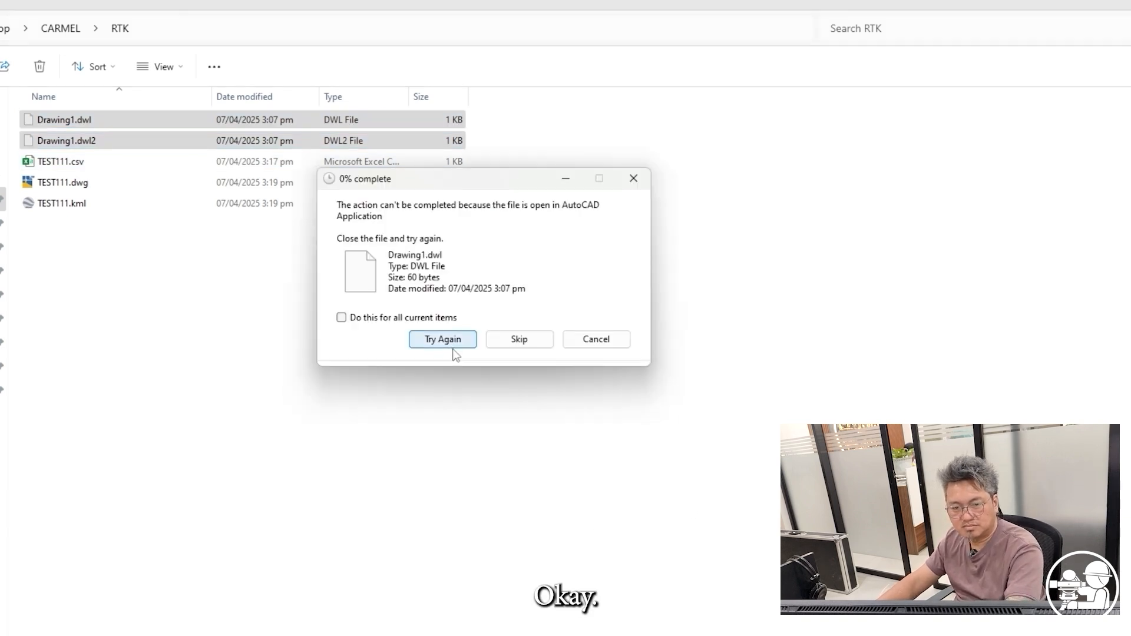
left_click(633, 178)
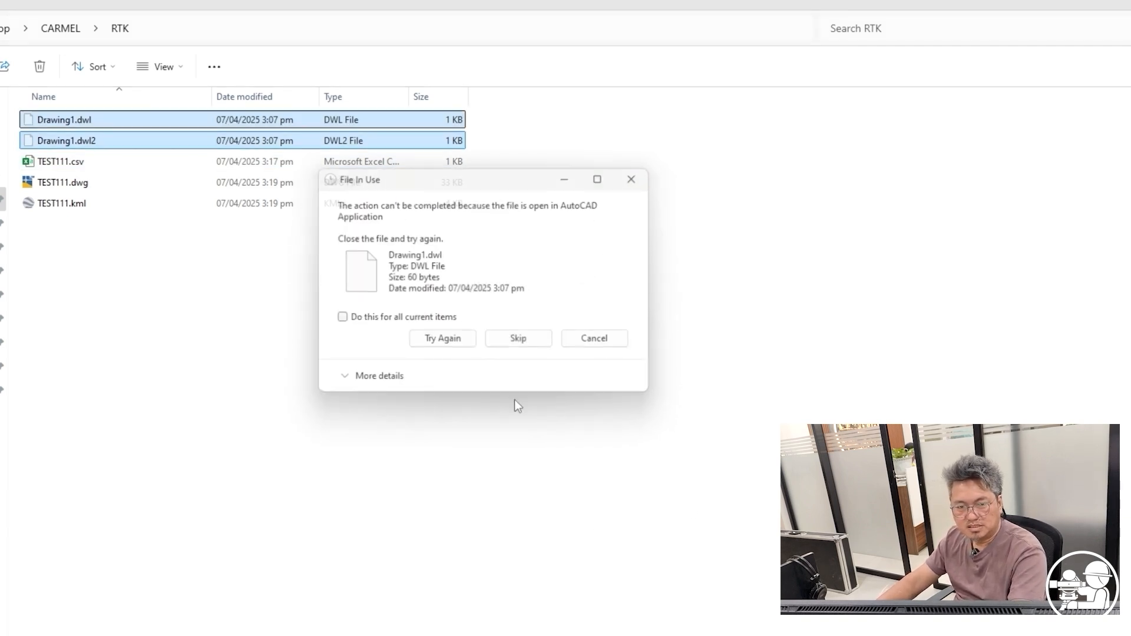
left_click(140, 358)
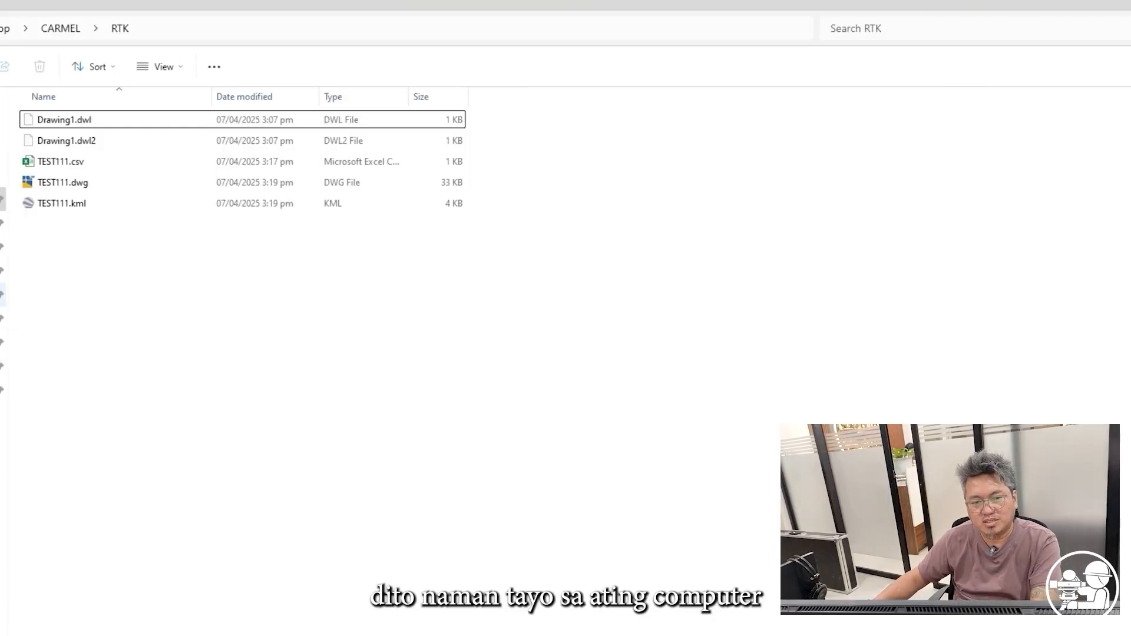
- Open TEST111.csv in Excel, fit columns B to E to their contents to review the PNEZD data, and close the file
double_click(66, 161)
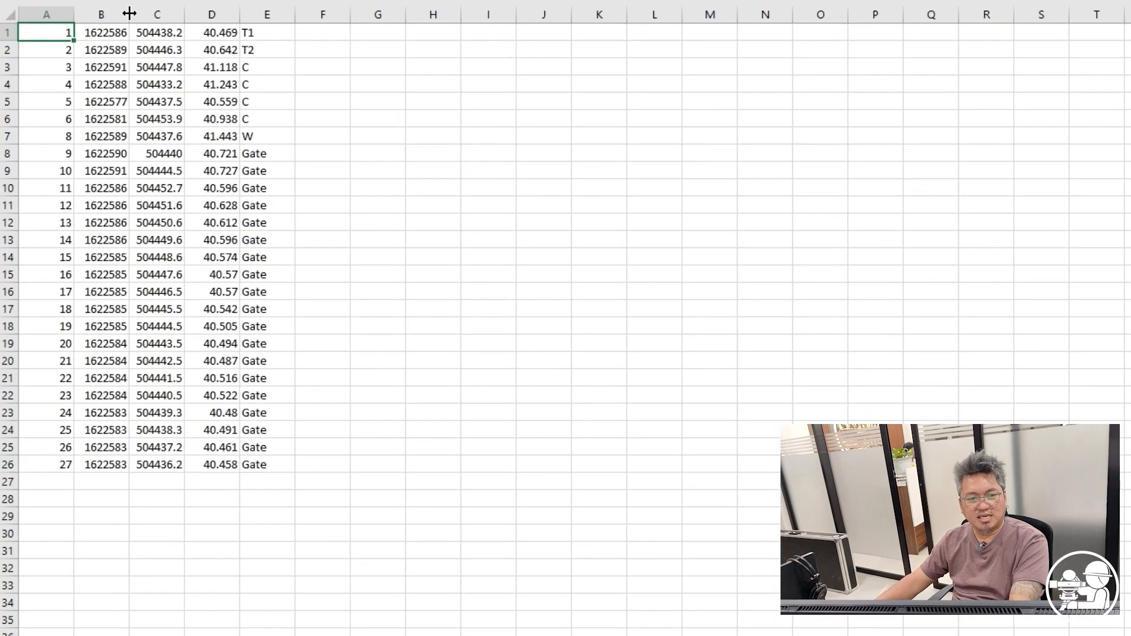
double_click(66, 53)
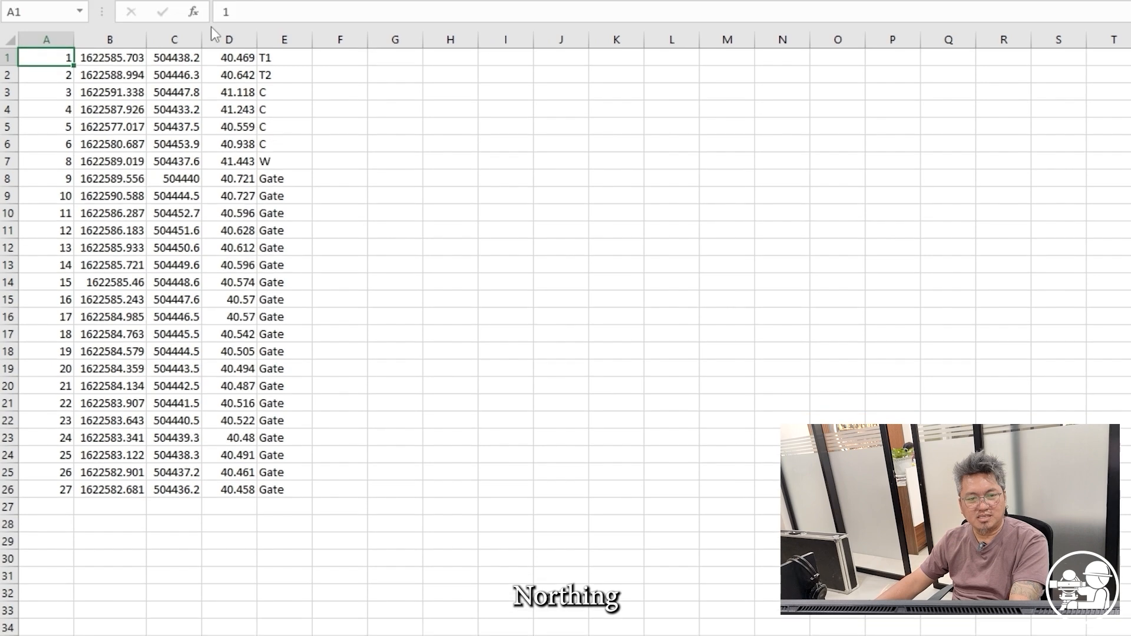
left_click(131, 51)
double_click(197, 42)
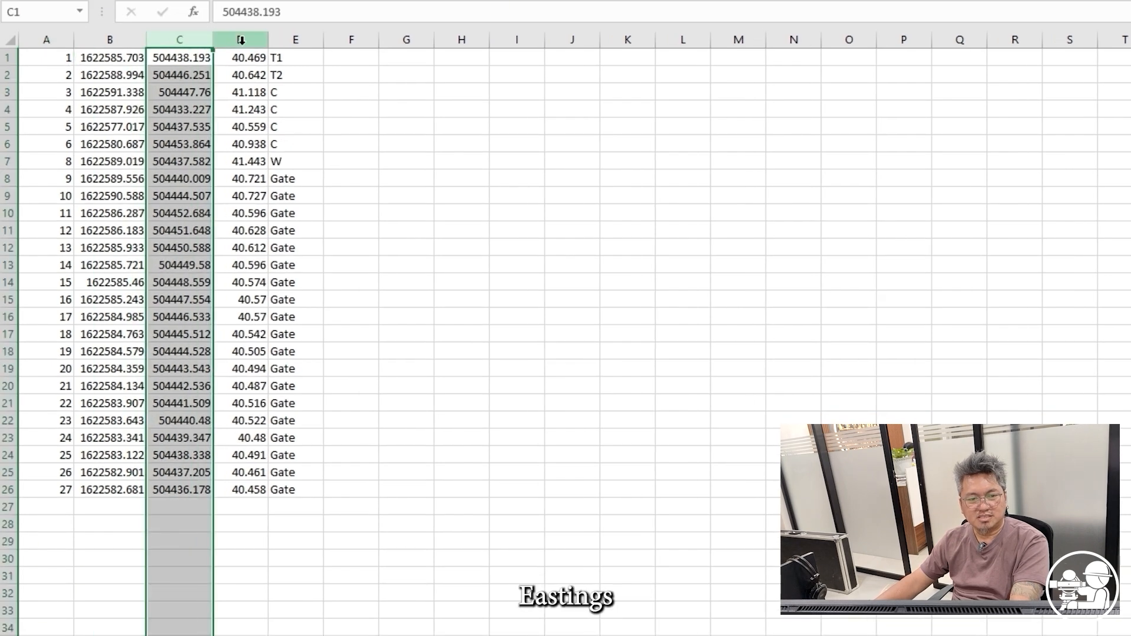
double_click(266, 39)
double_click(306, 42)
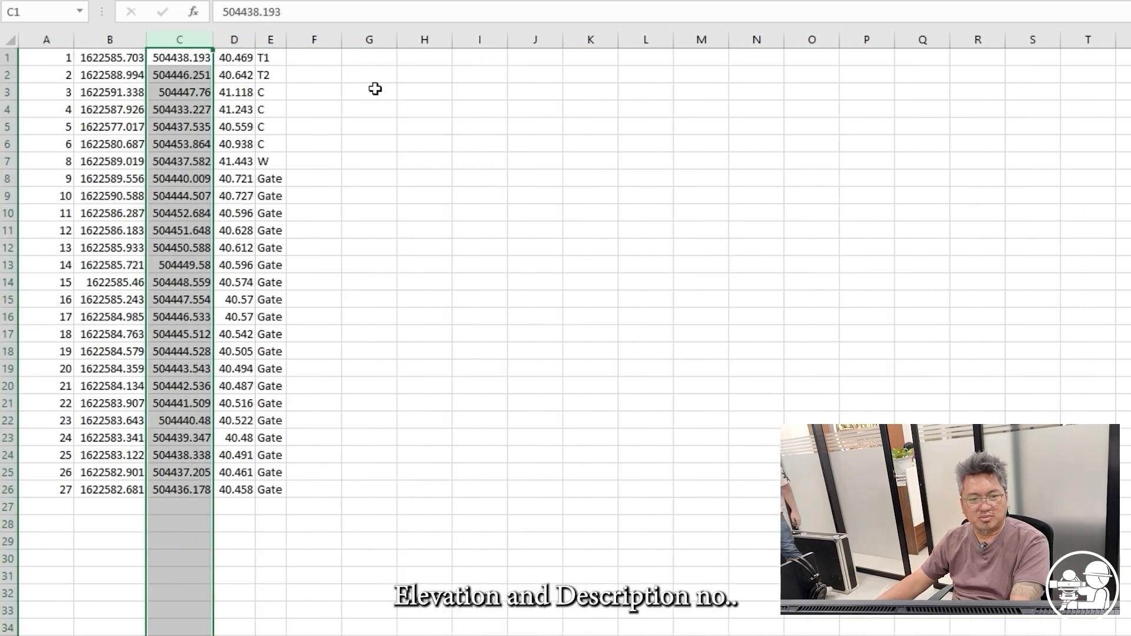
left_click(59, 57)
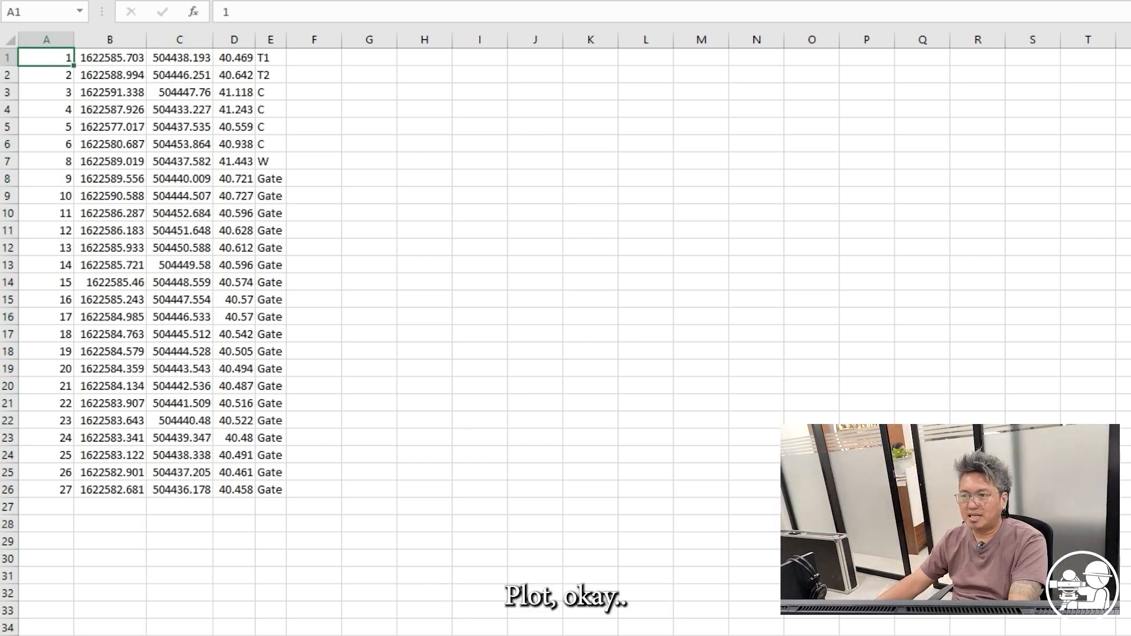
left_click(1107, 1)
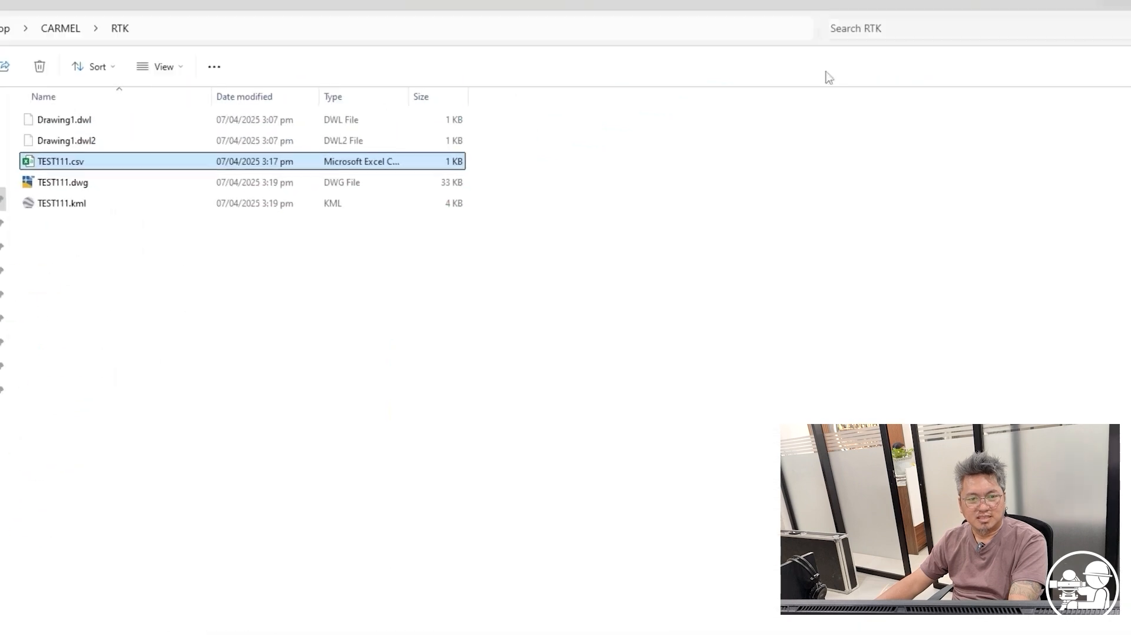
- Open TEST111.dwg from the RTK folder in Autodesk Civil 3D
left_click(251, 378)
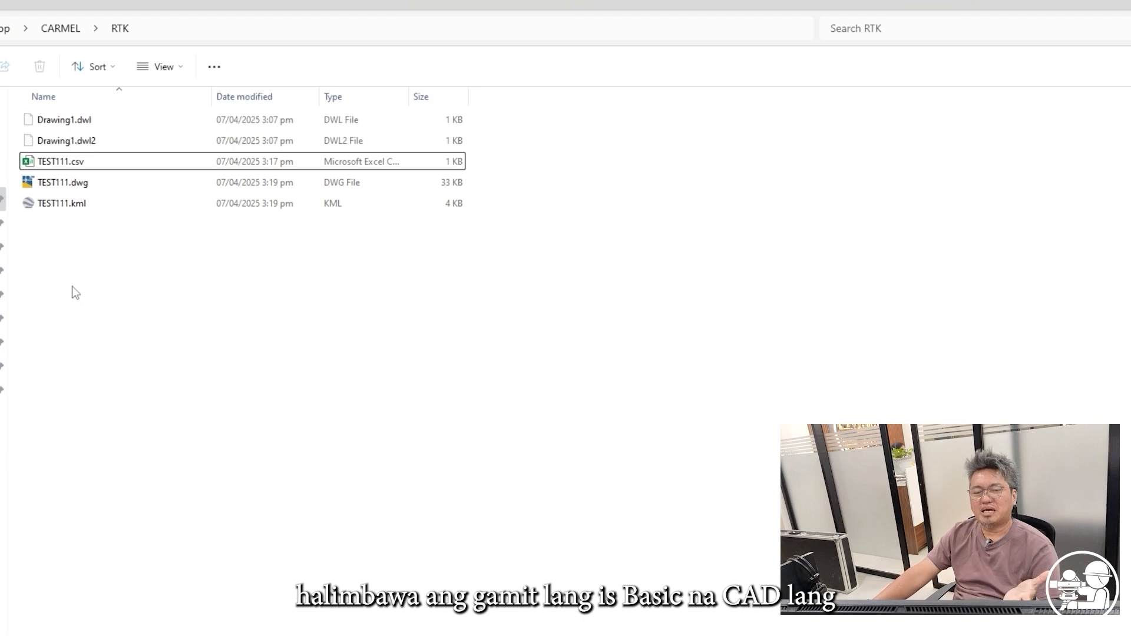
left_click(60, 184)
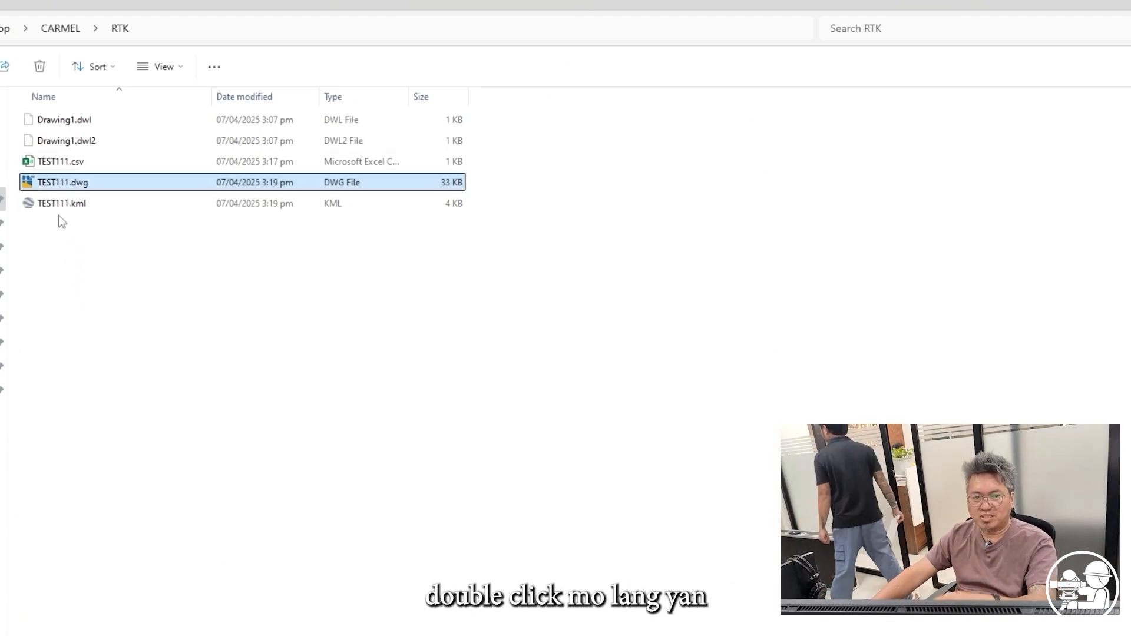
double_click(60, 184)
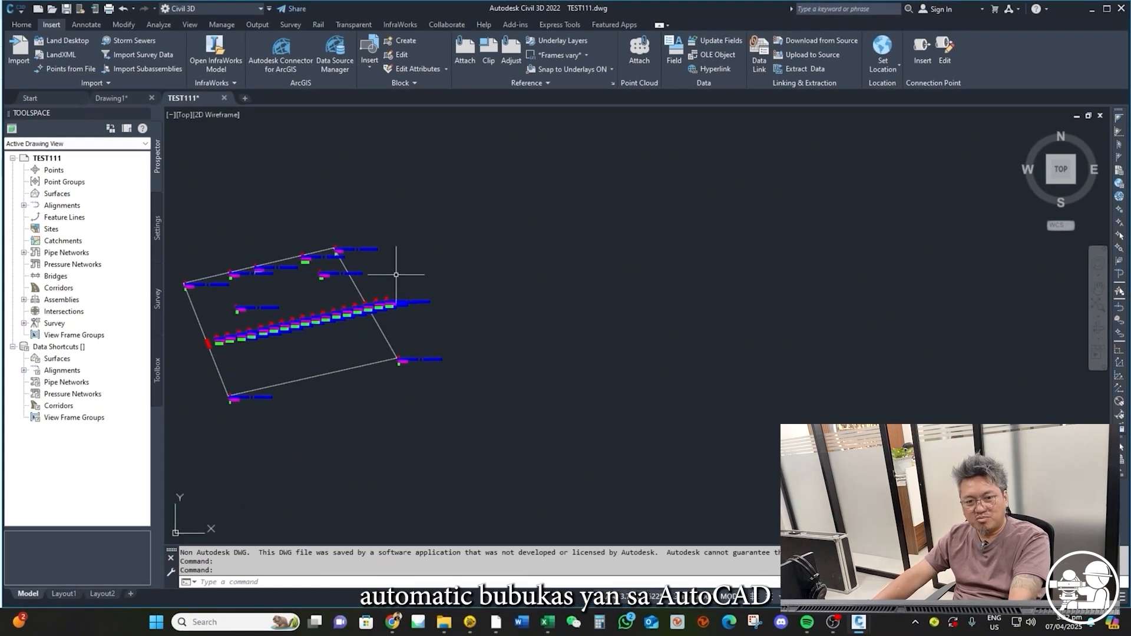
- Examine the plotted survey points, their labels and the boundary lines in the TEST111 drawing
middle_click_drag(392, 262, 522, 256)
scroll(522, 257, "up", 6)
mouse_move(409, 295)
middle_mouse_down()
mouse_move(721, 201)
mouse_move(667, 263)
middle_mouse_up()
scroll(636, 228, "down", 1)
scroll(721, 202, "down", 3)
scroll(626, 262, "up", 6)
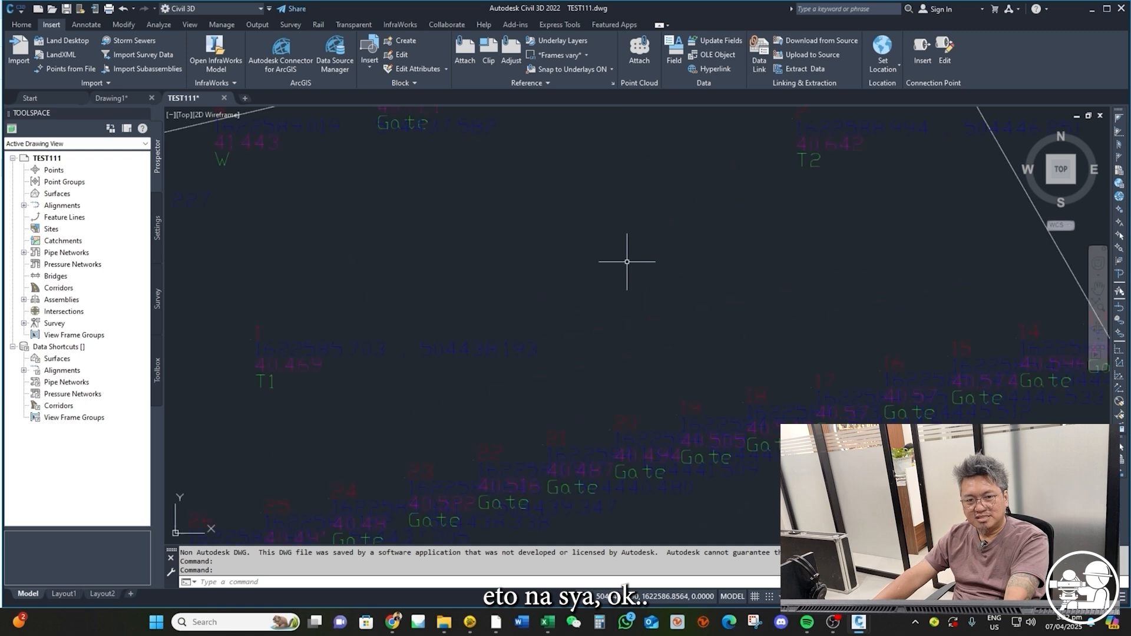
scroll(625, 263, "down", 8)
- Inspect the Height property of all Text objects in the drawing, leaving it as is, and clear the selection
left_click(394, 171)
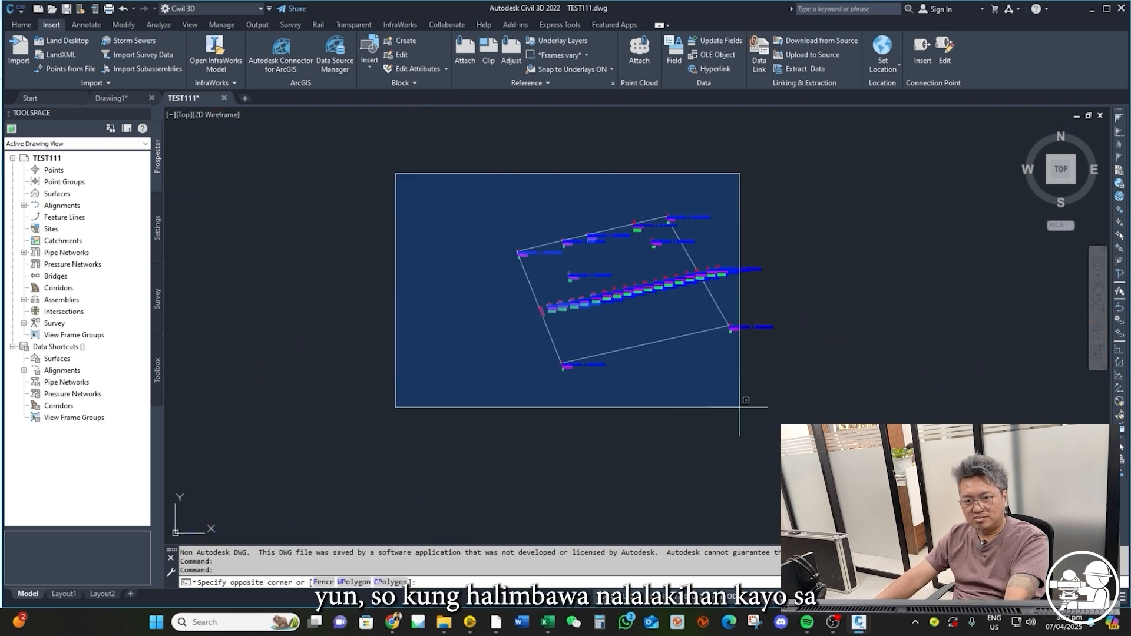
left_click(901, 463)
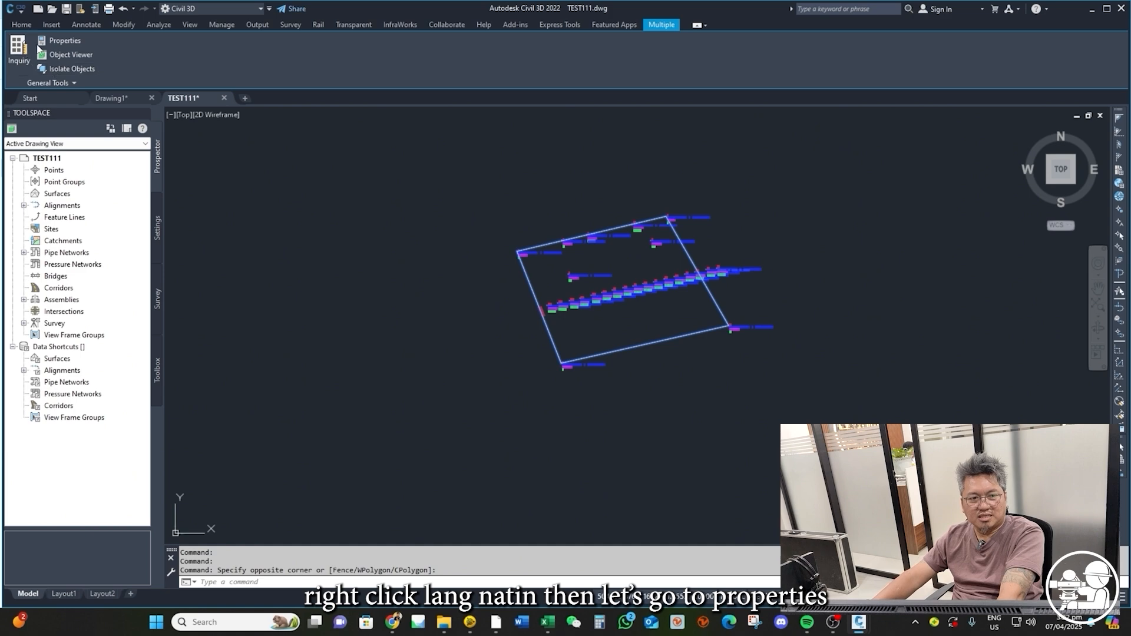
left_click(72, 41)
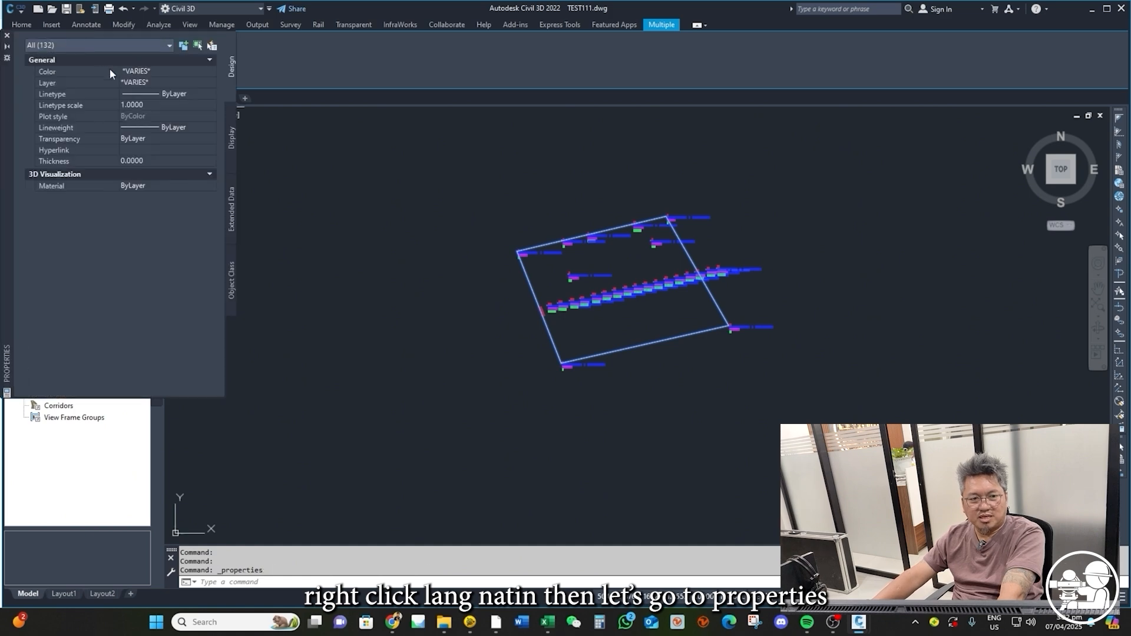
left_click(79, 44)
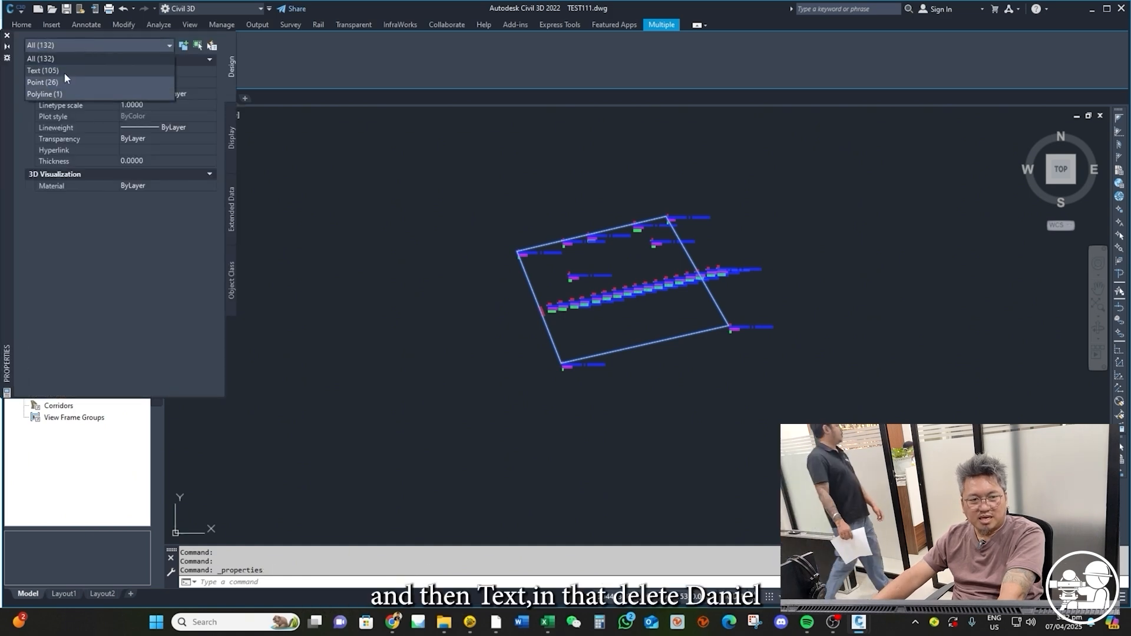
left_click(65, 71)
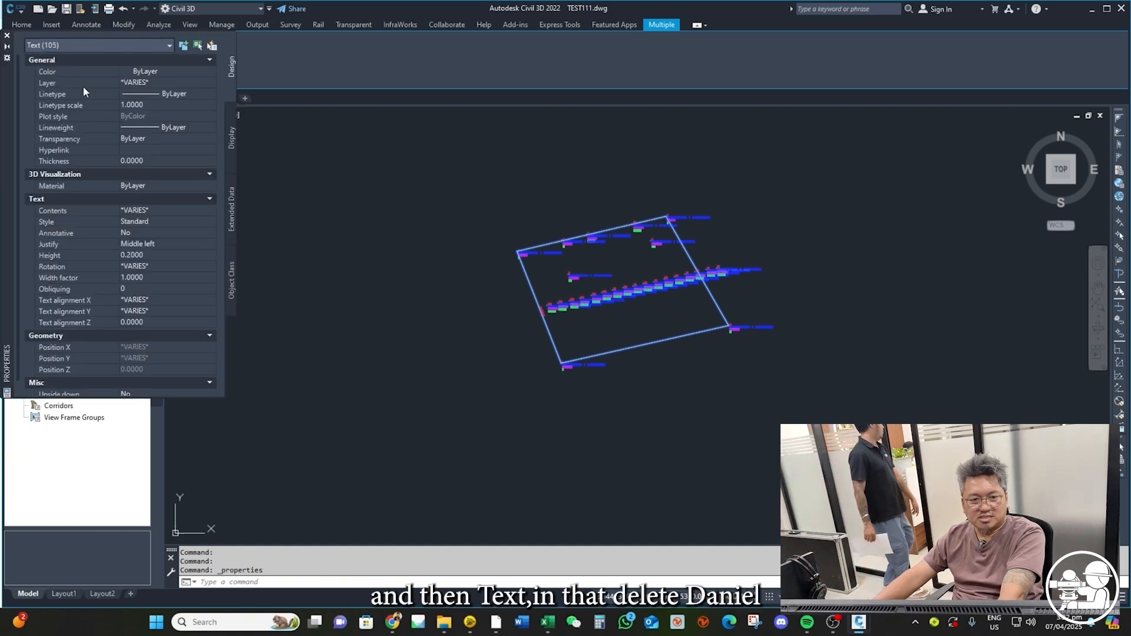
left_click(151, 254)
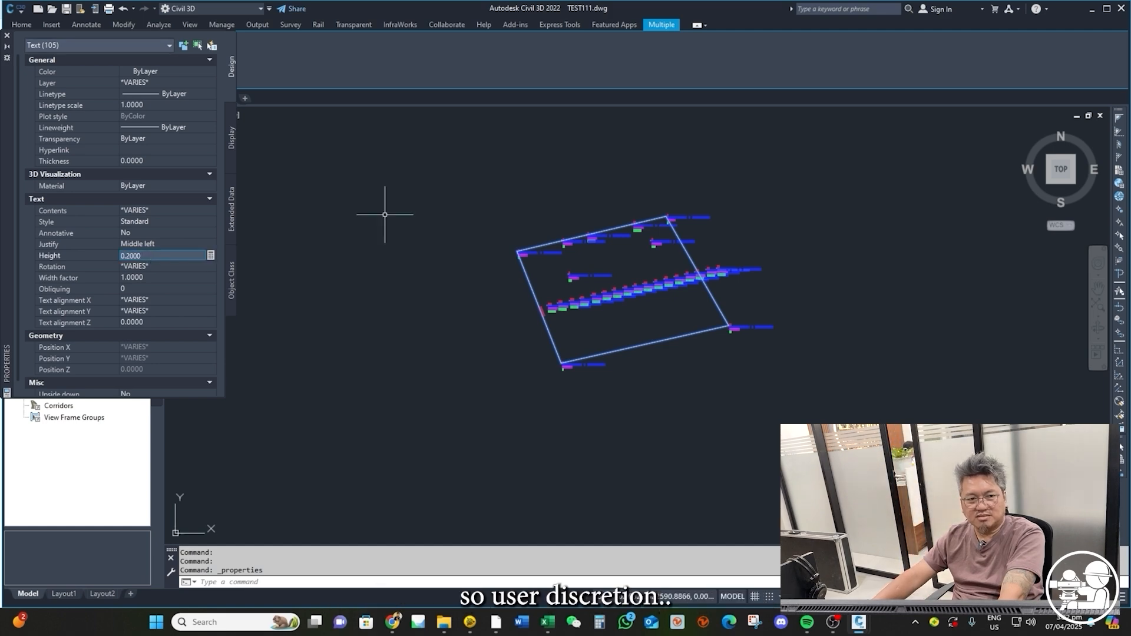
left_click(8, 36)
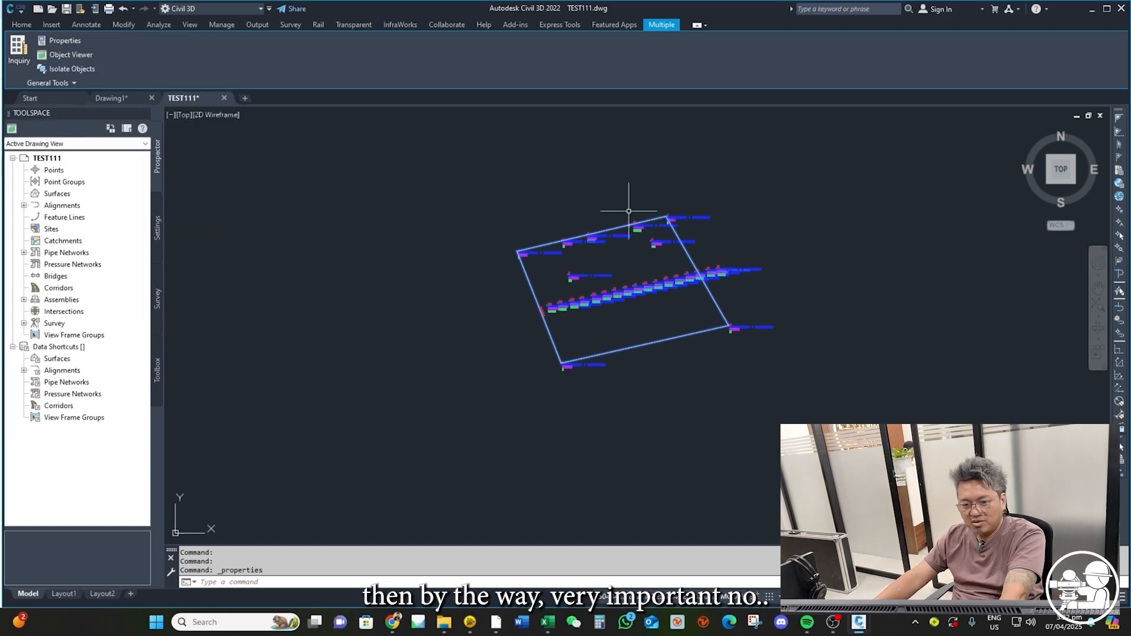
key("Escape")
key("Escape")
- Set PDMODE to 34 to change how the survey points are displayed
scroll(594, 289, "up", 5)
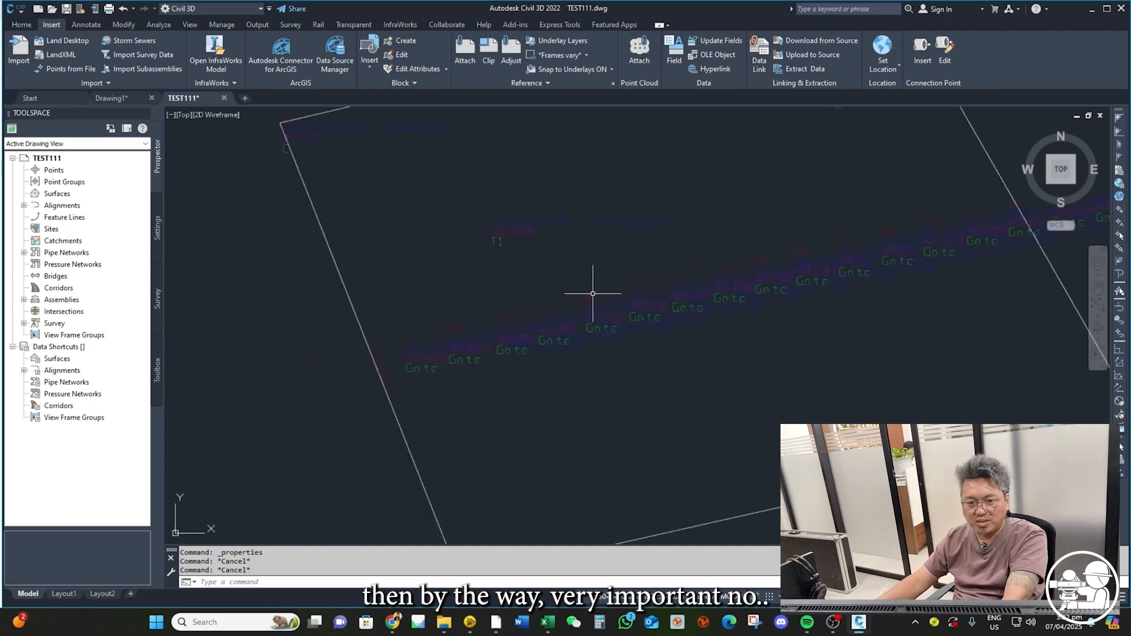
scroll(491, 357, "up", 2)
scroll(512, 328, "down", 6)
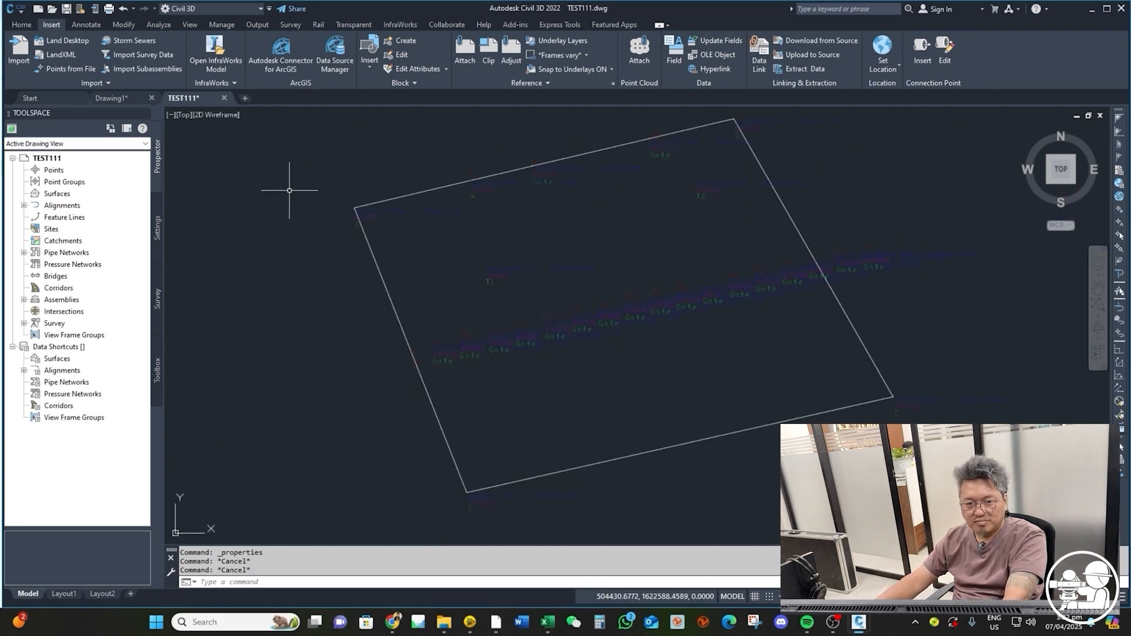
scroll(394, 235, "up", 6)
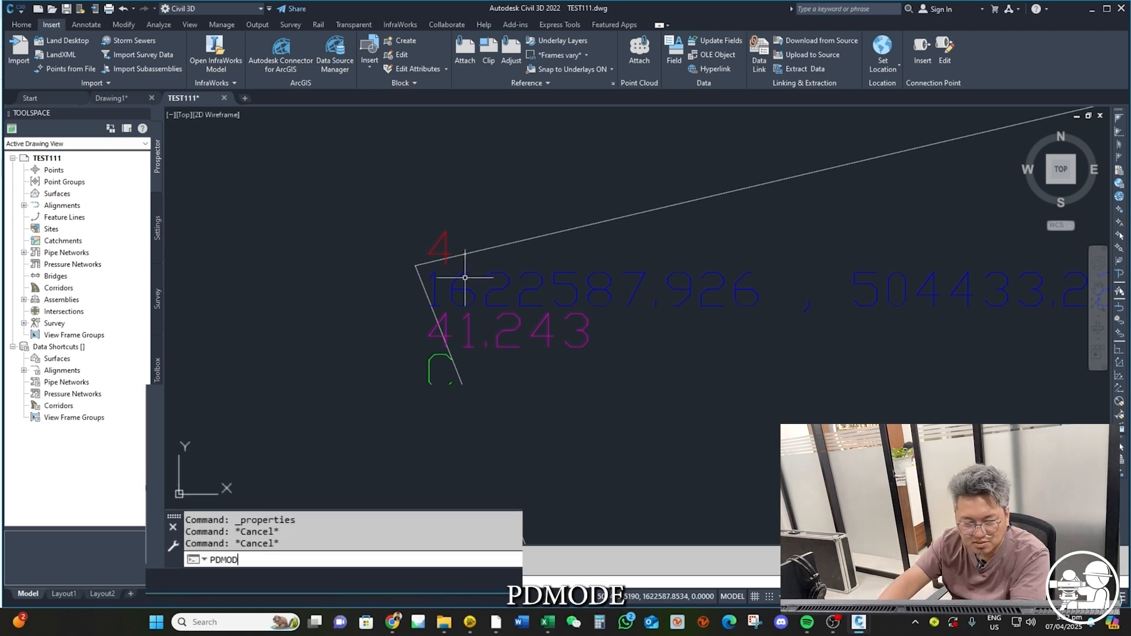
type("E")
key("Return")
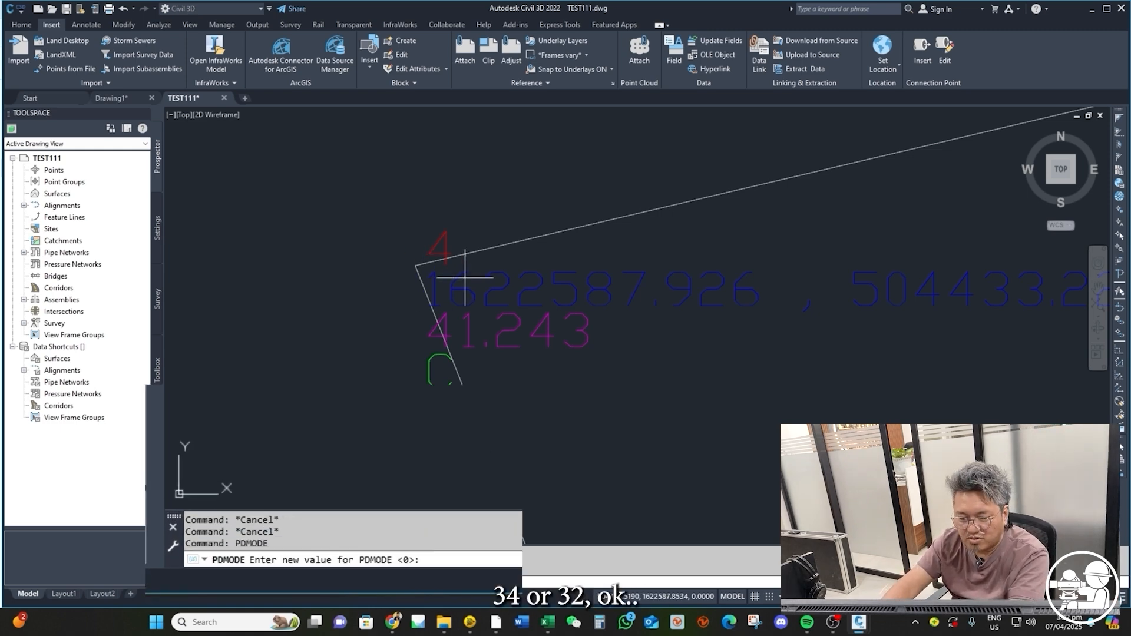
type("34")
key("Return")
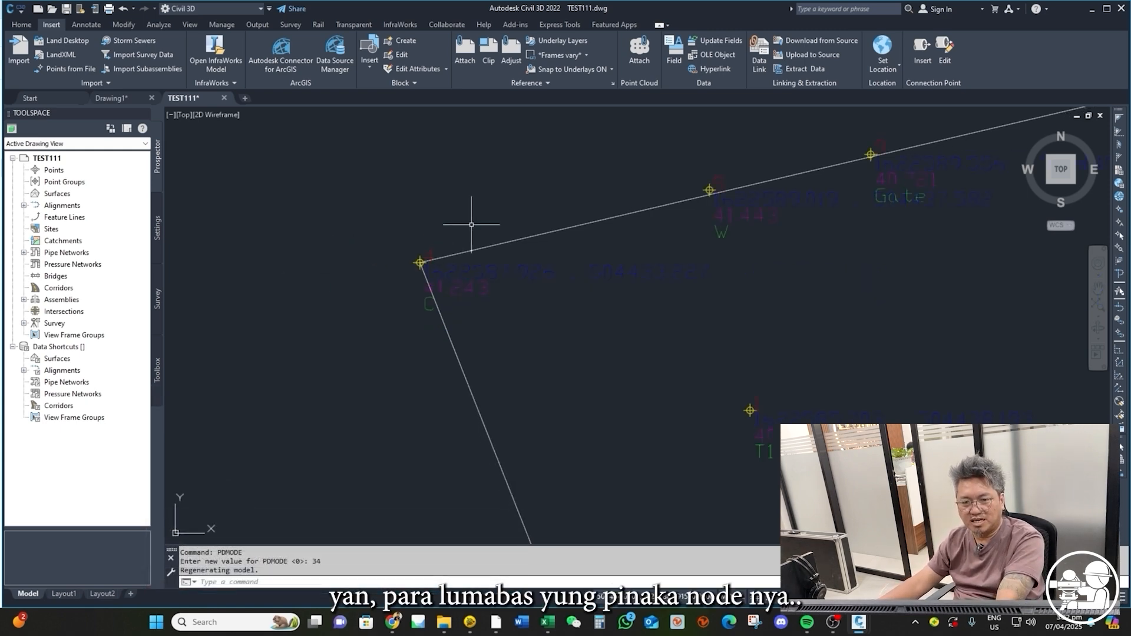
- Inspect the position properties, including Z, of survey point 4 at the boundary's corner
scroll(547, 242, "down", 5)
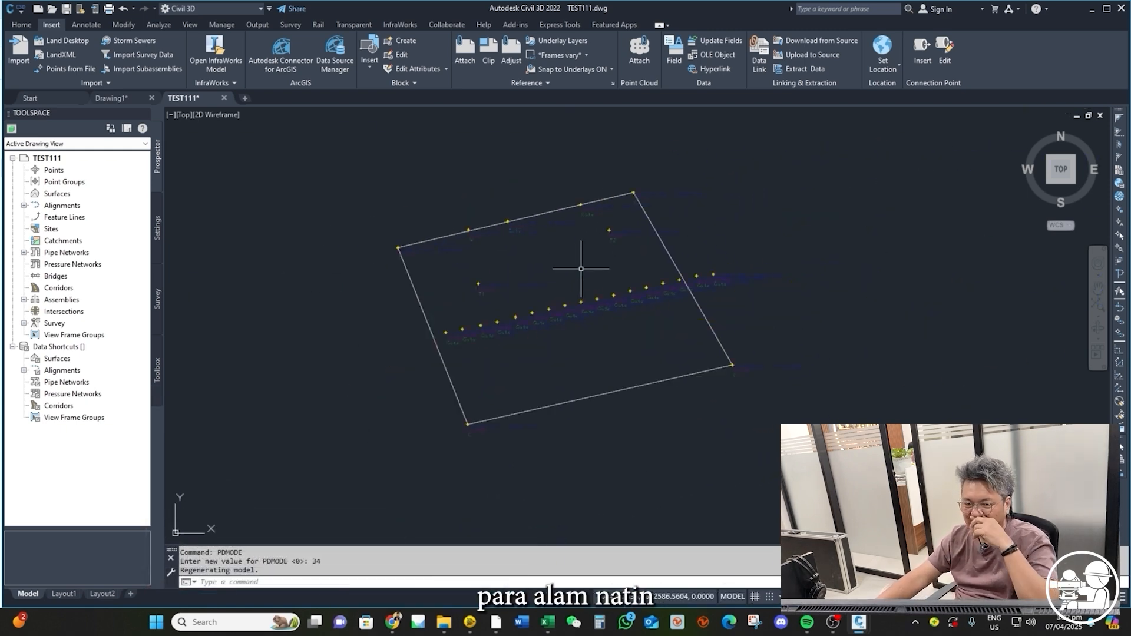
scroll(404, 248, "up", 5)
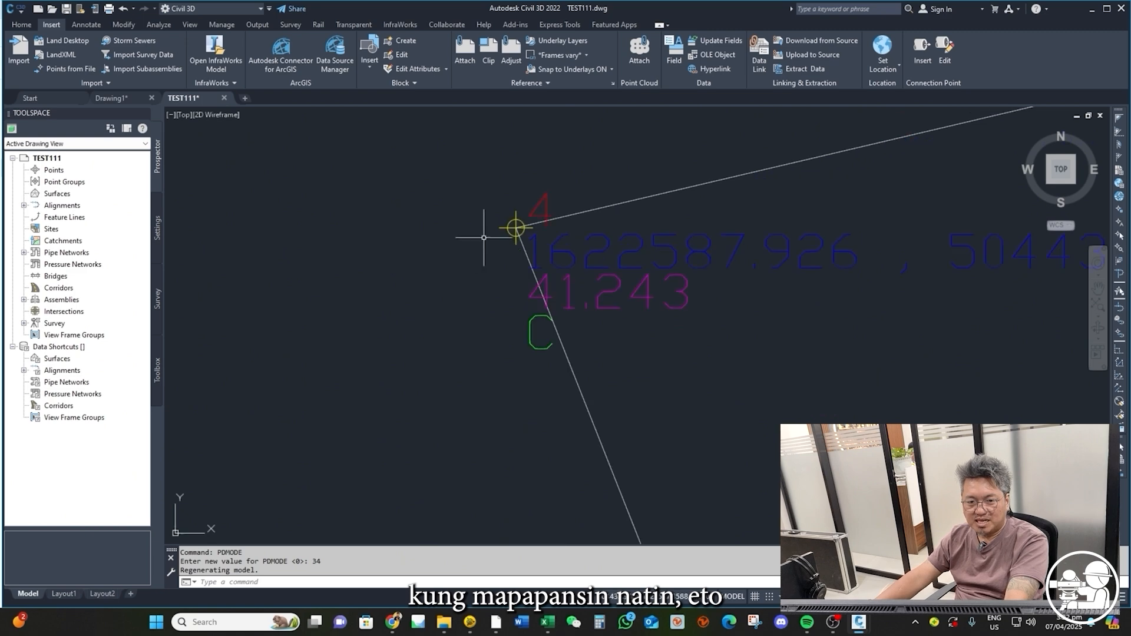
left_click(516, 227)
right_click(441, 213)
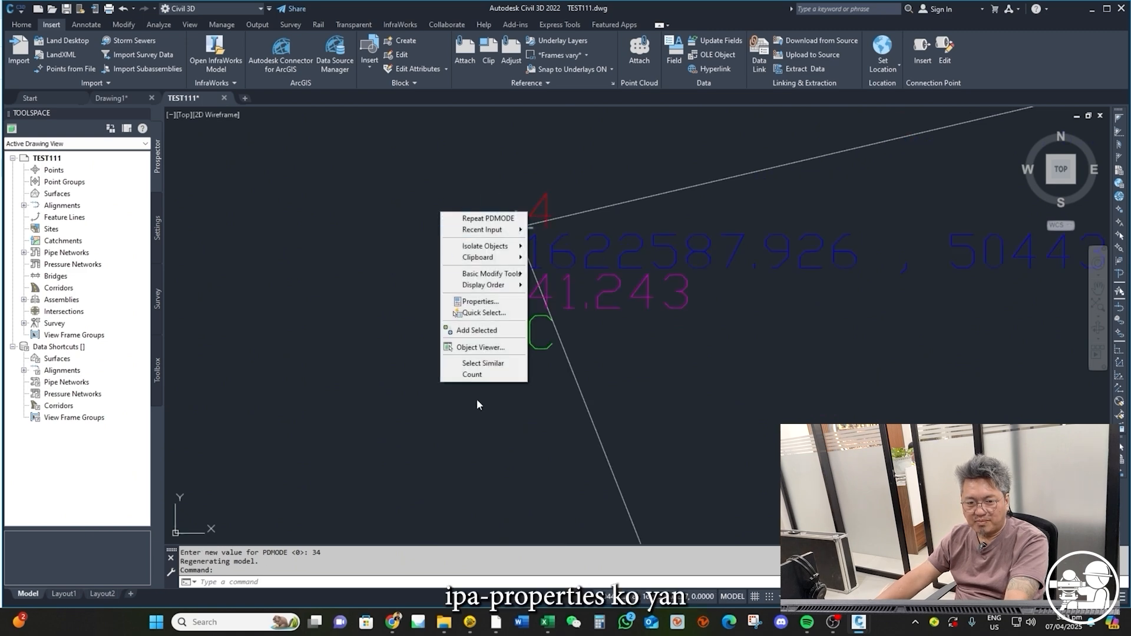
left_click(480, 301)
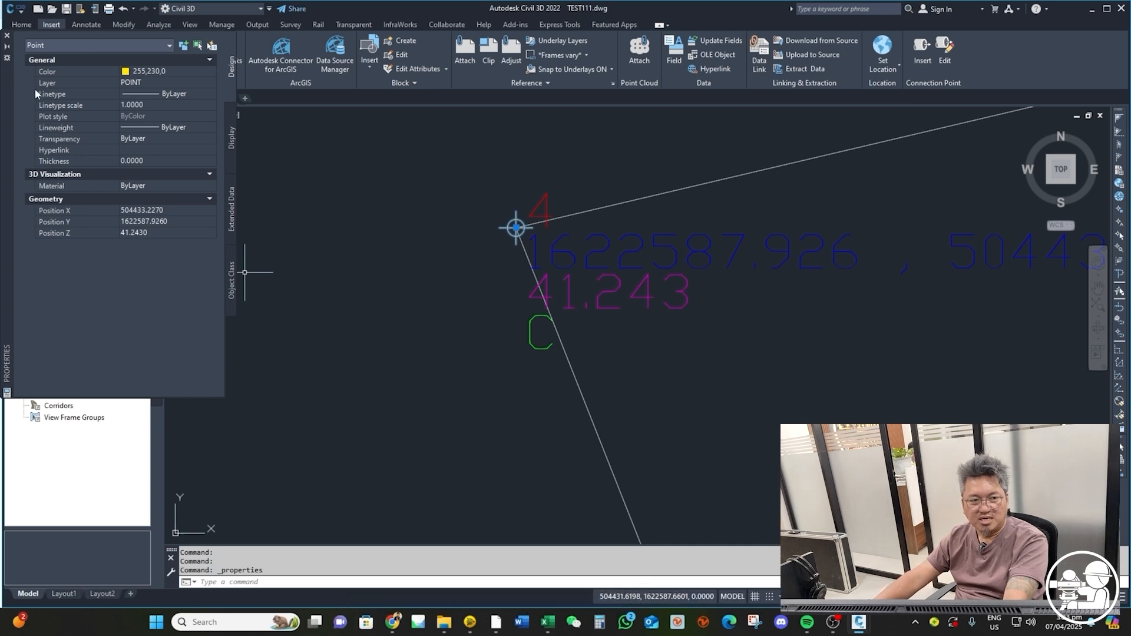
left_click(7, 37)
- Select everything in the drawing and set Position Z of all Point objects to 0
scroll(442, 294, "down", 6)
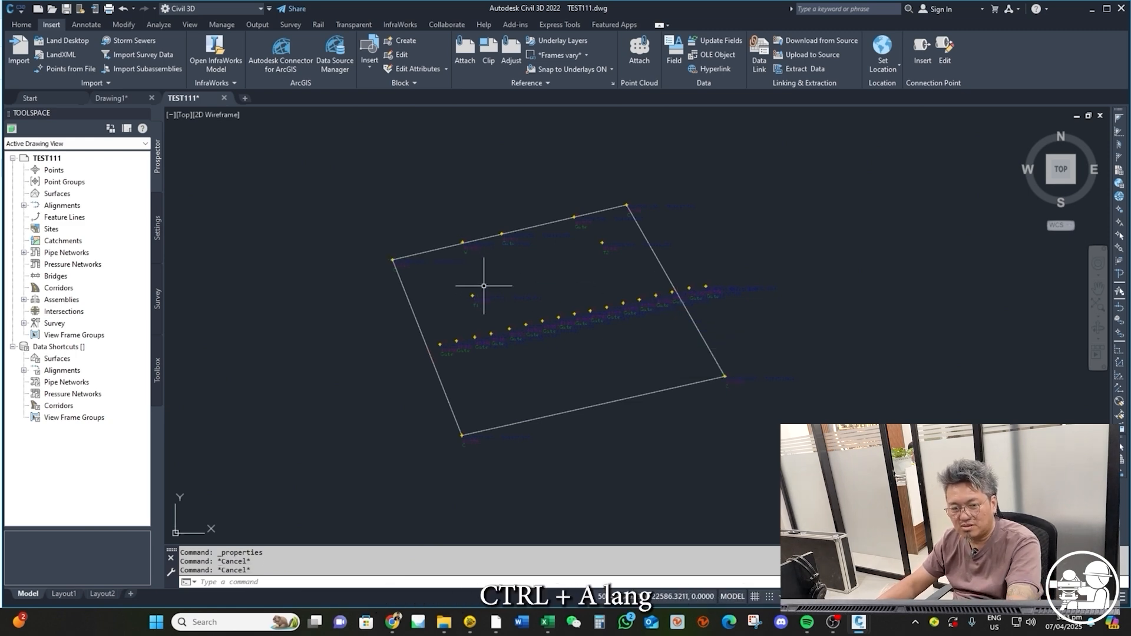
key("ctrl+a")
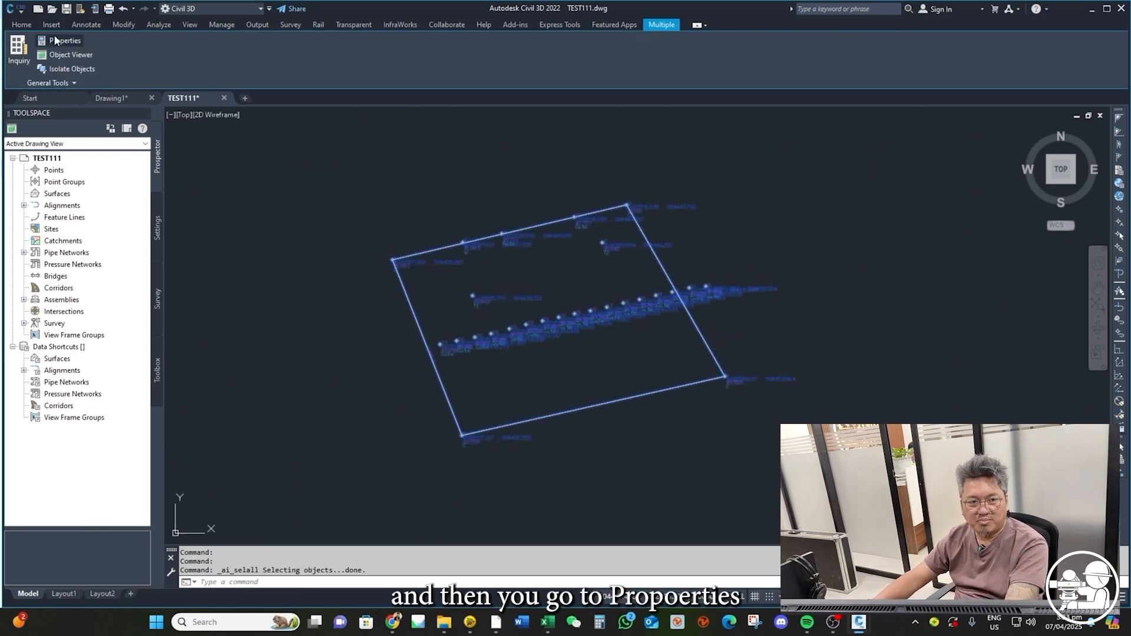
left_click(56, 39)
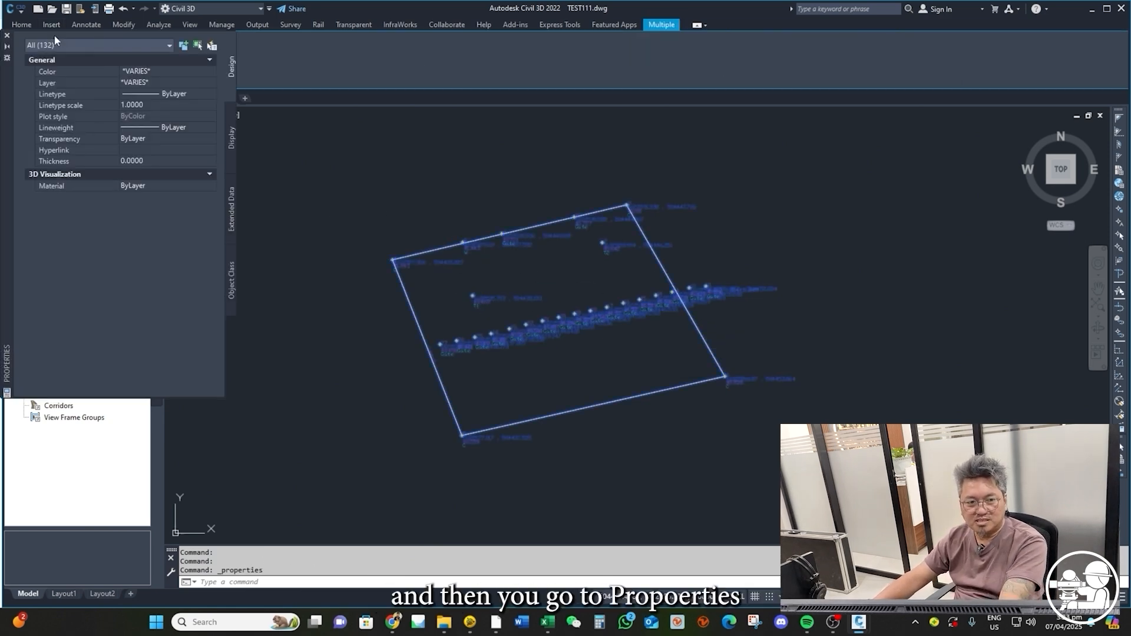
left_click(109, 45)
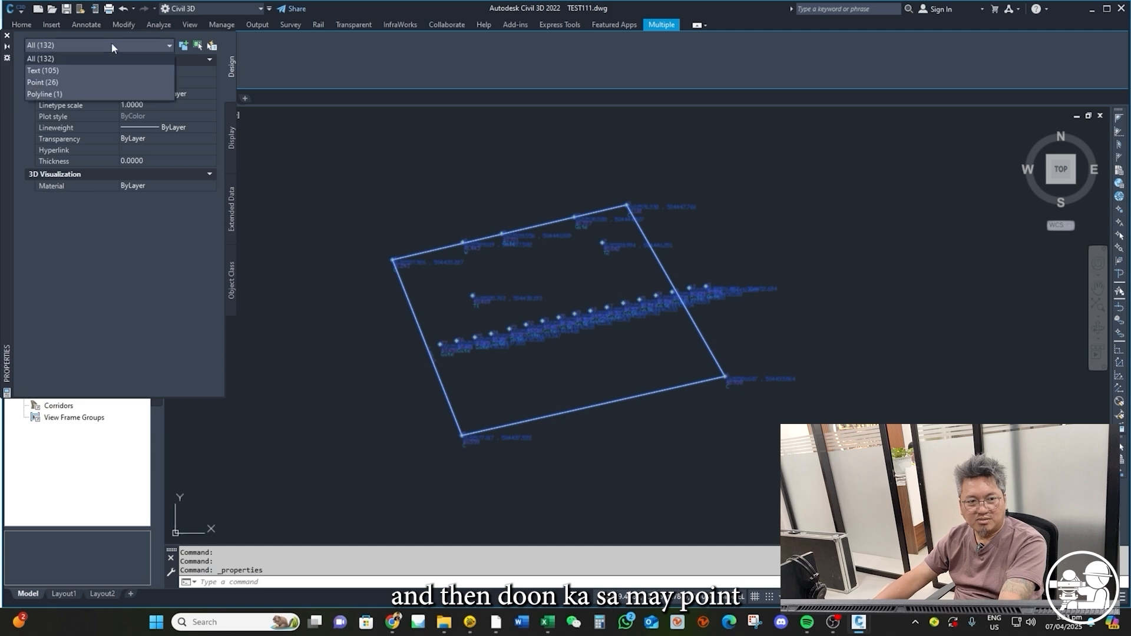
left_click(60, 82)
left_click(133, 233)
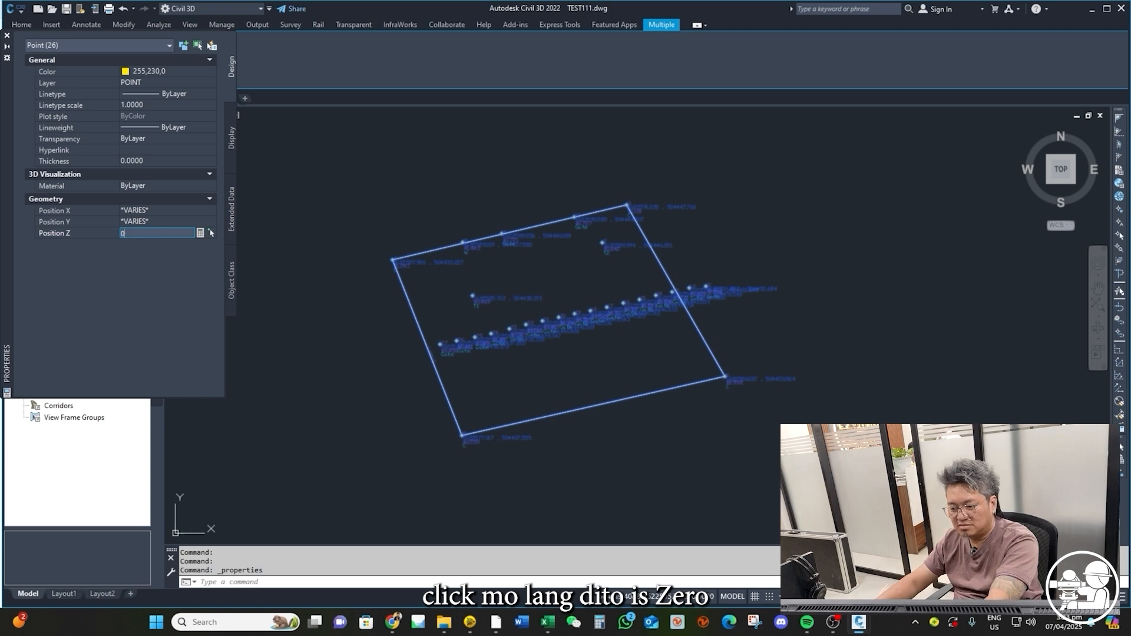
type("0")
key("Return")
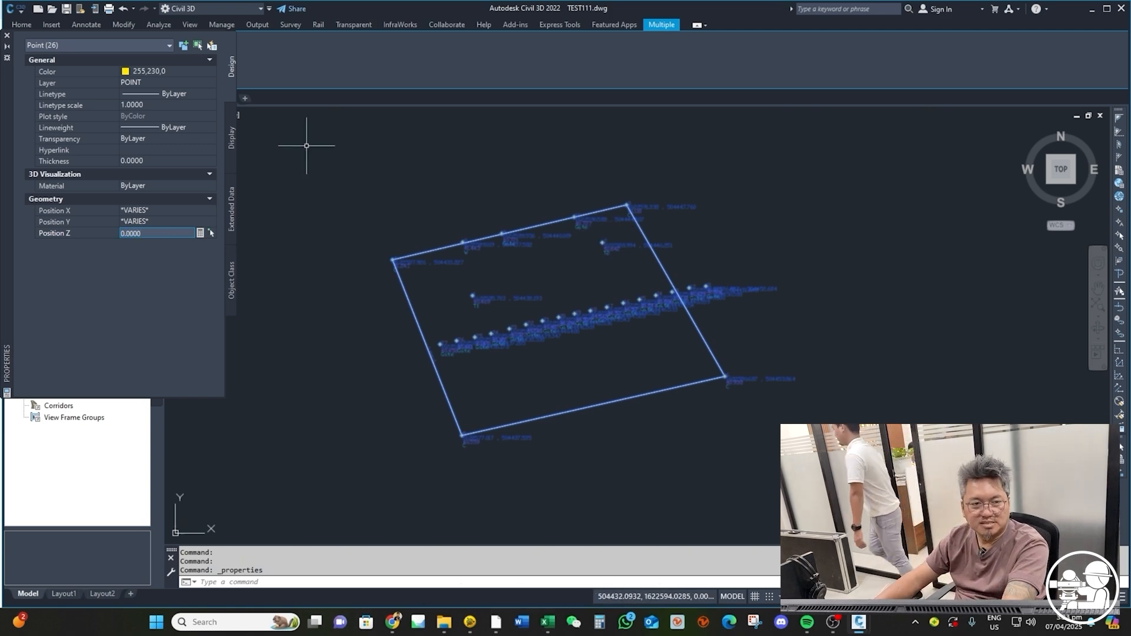
- Check the elevation of the boundary polyline in its properties, and clear the selection
left_click(80, 43)
left_click(54, 93)
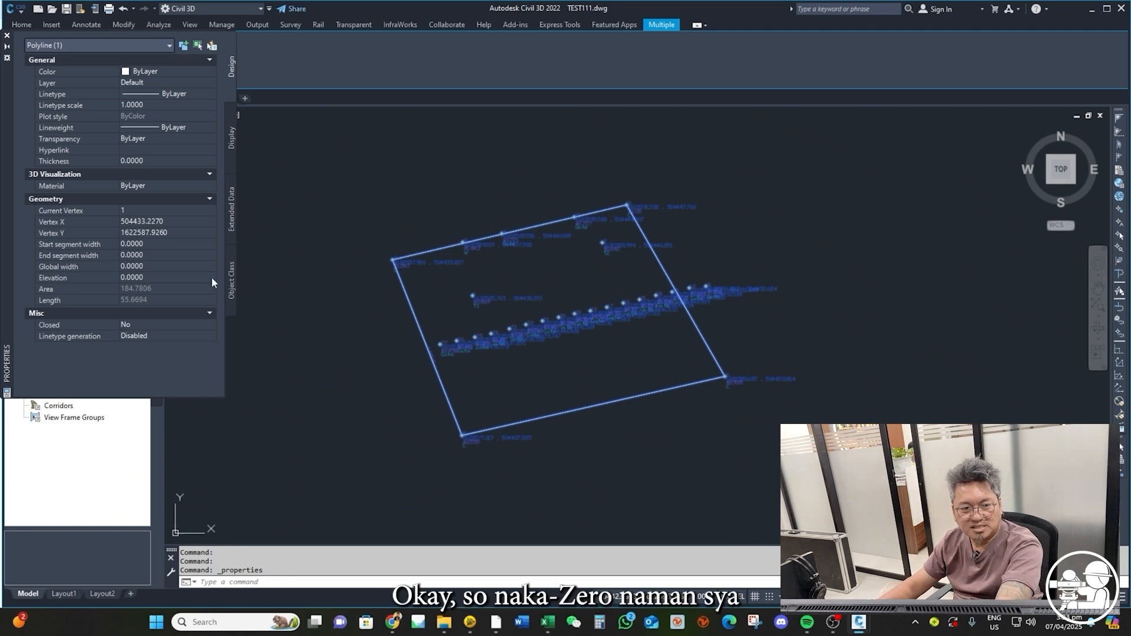
key("Escape")
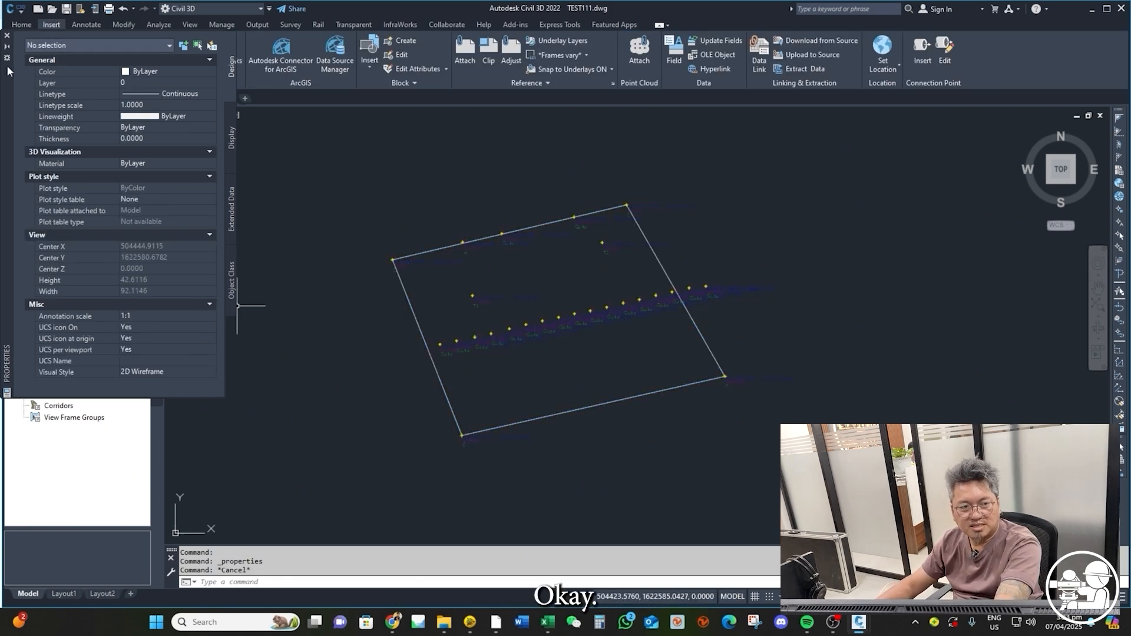
left_click(7, 36)
key("Escape")
key("Escape")
- Query the coordinates of survey point 4 at the boundary's corner with the ID command
scroll(404, 245, "up", 8)
middle_click_drag(374, 265, 767, 195)
type("I")
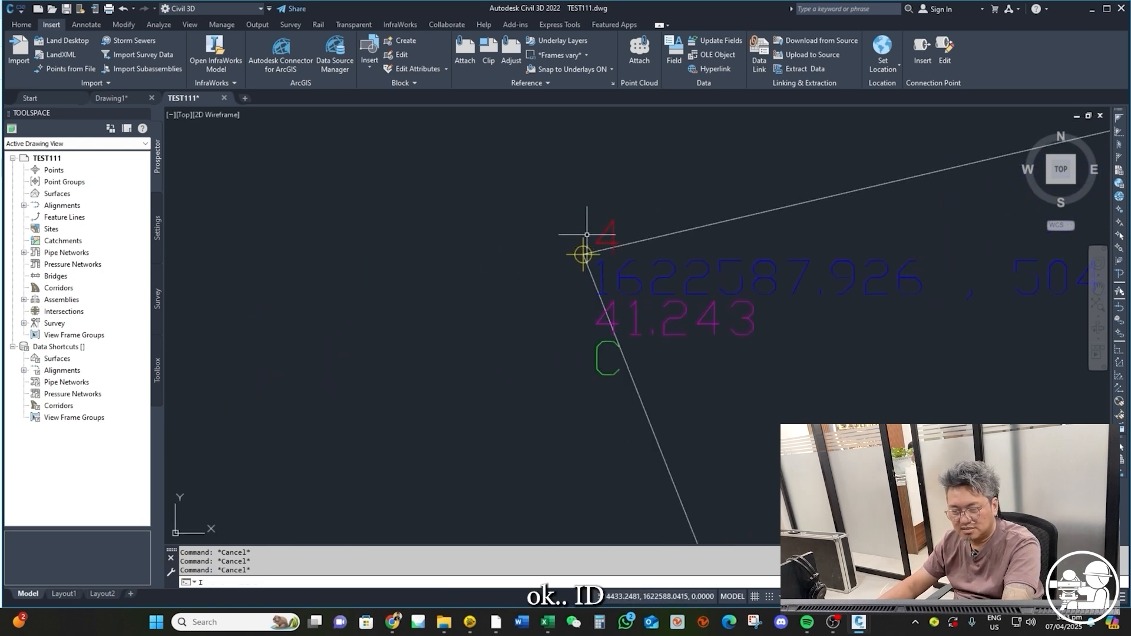
type("D")
key("Return")
left_click(584, 254)
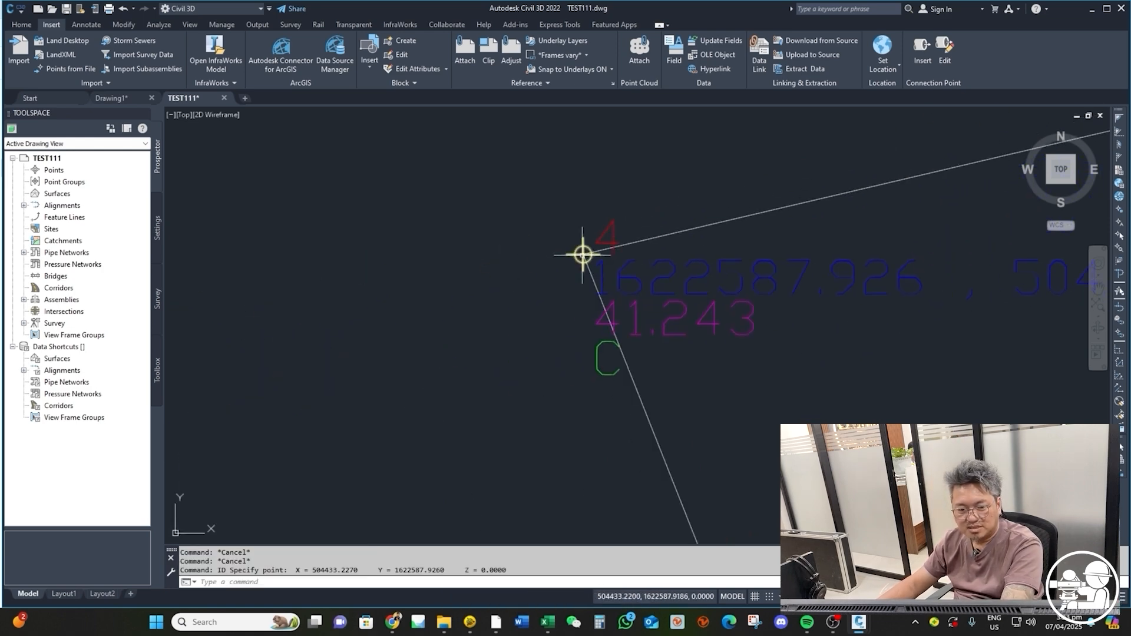
scroll(467, 227, "down", 5)
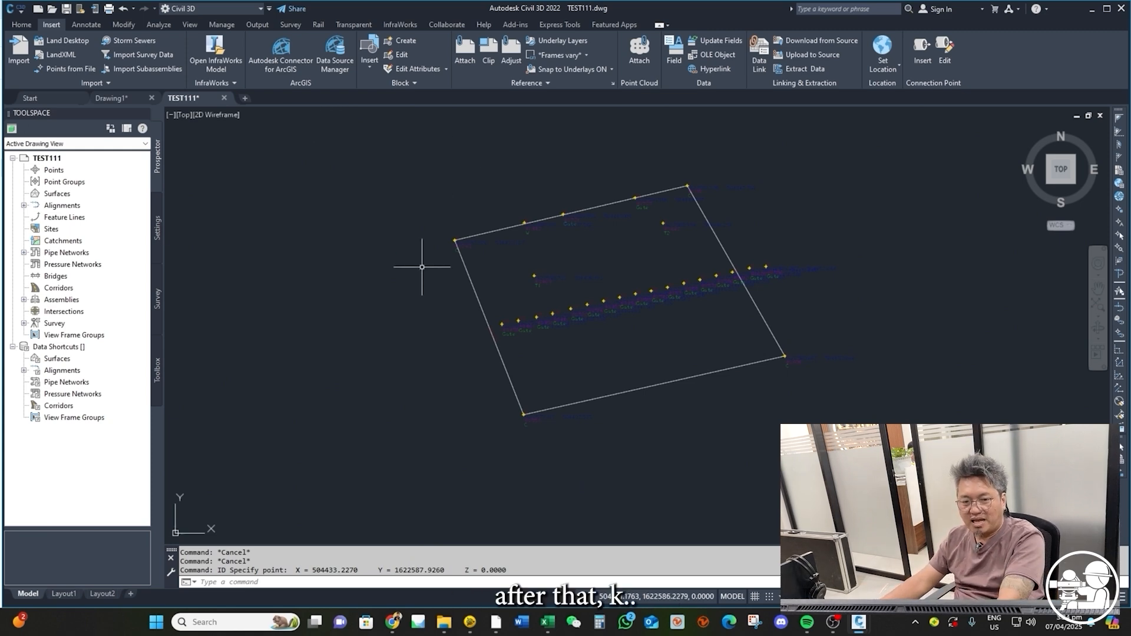
middle_click_drag(583, 309, 538, 342)
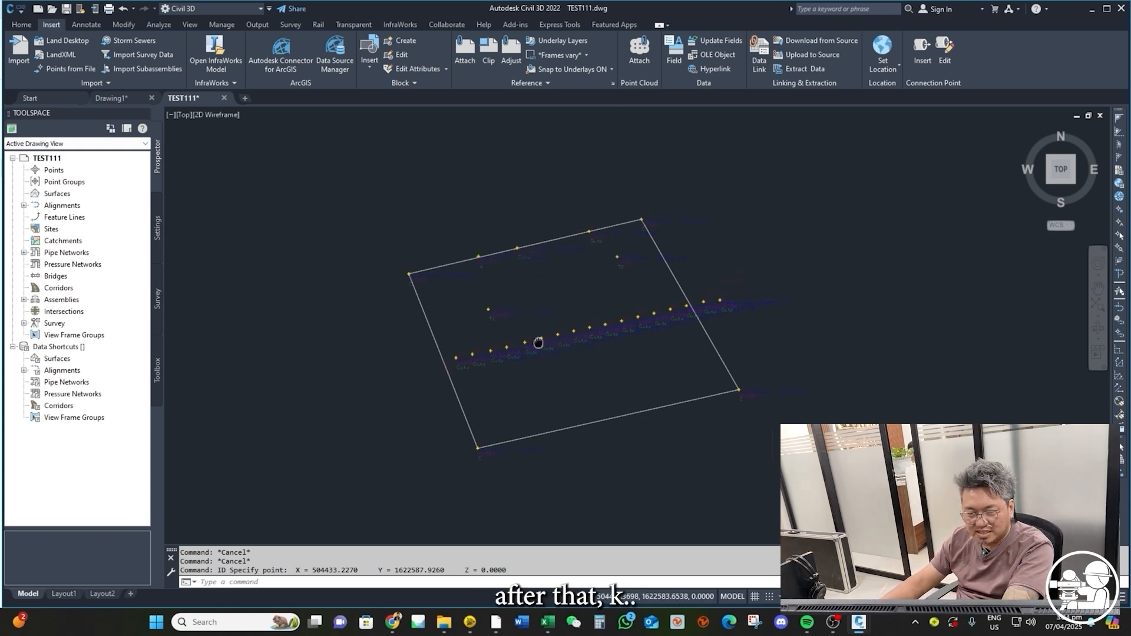
left_click(426, 327)
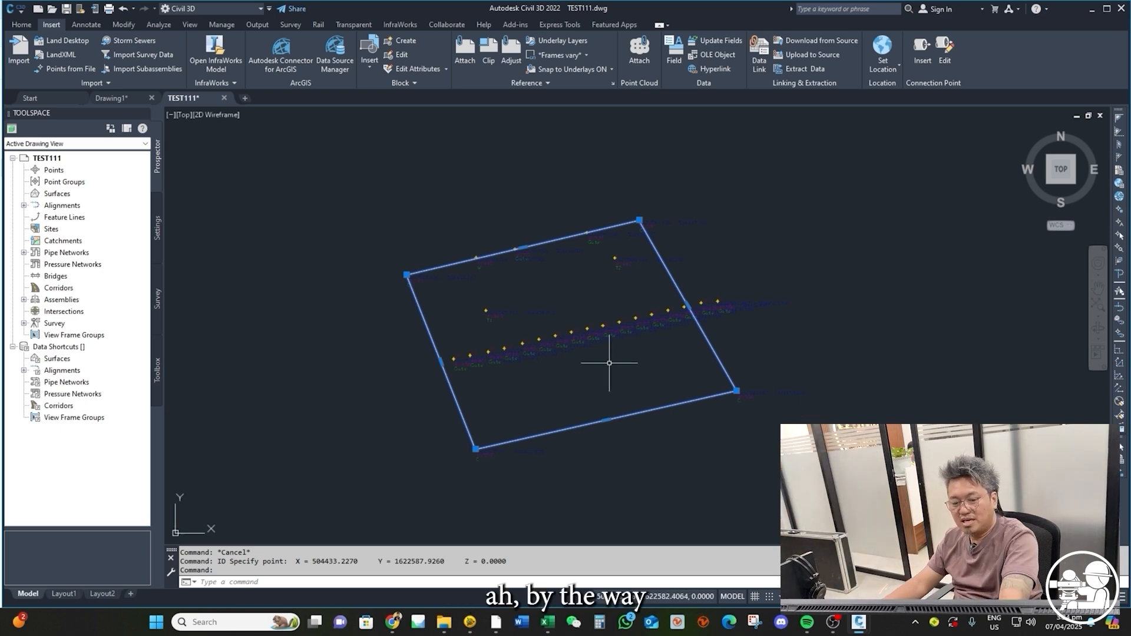
key("Escape")
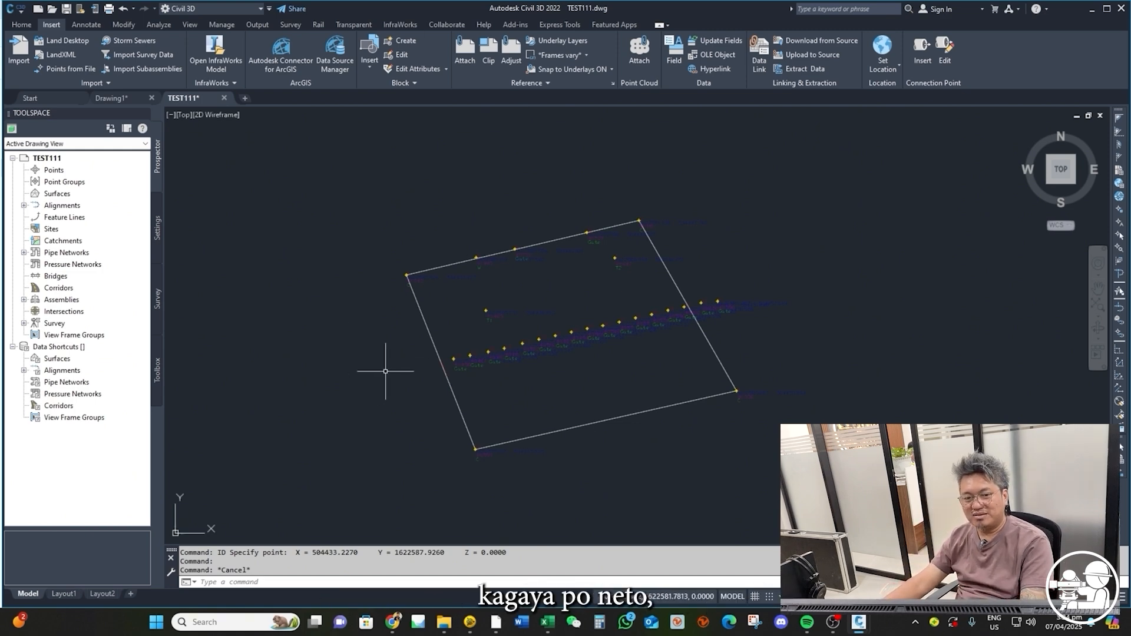
left_click(428, 327)
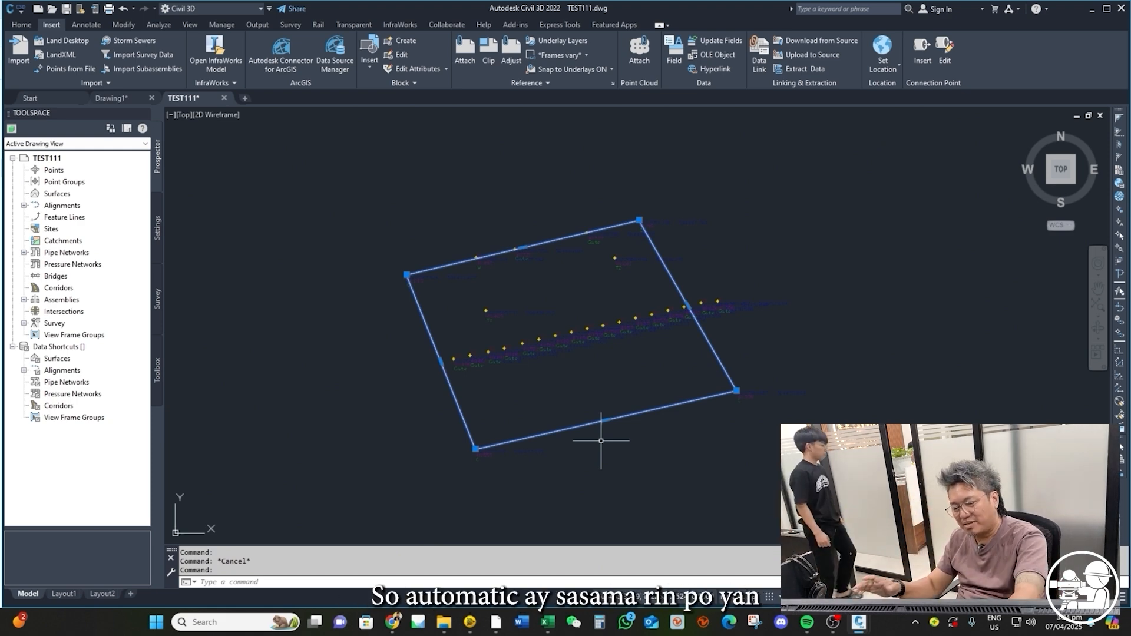
key("Escape")
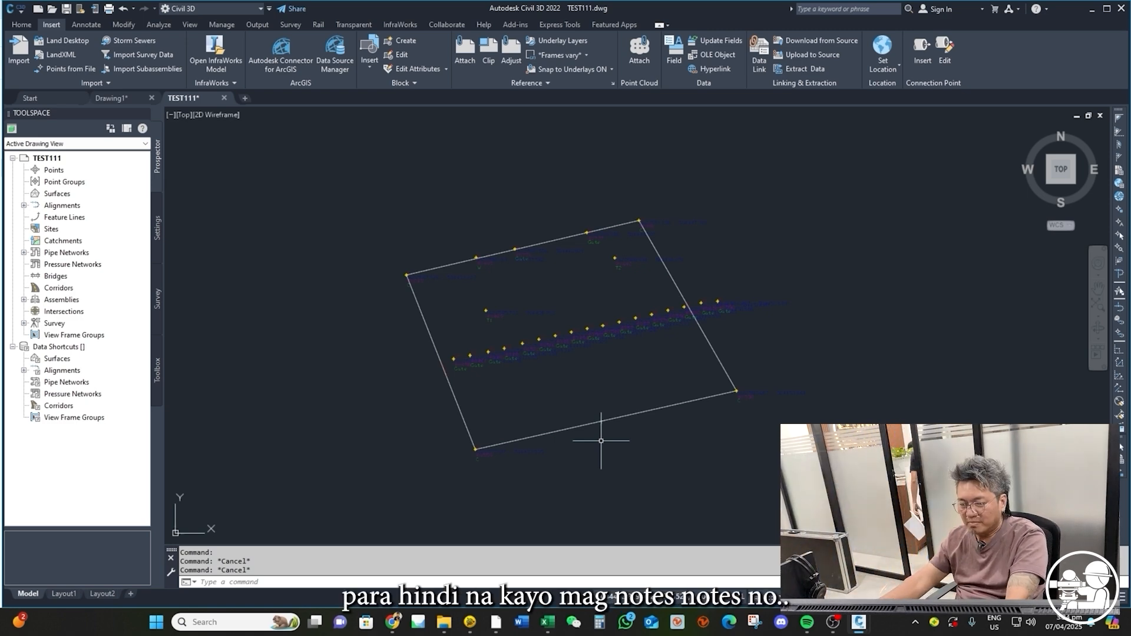
- In a new drawing, start a points import with the PNEZD (comma delimited) format and TEST111.csv from the RTK folder as source
left_click(245, 99)
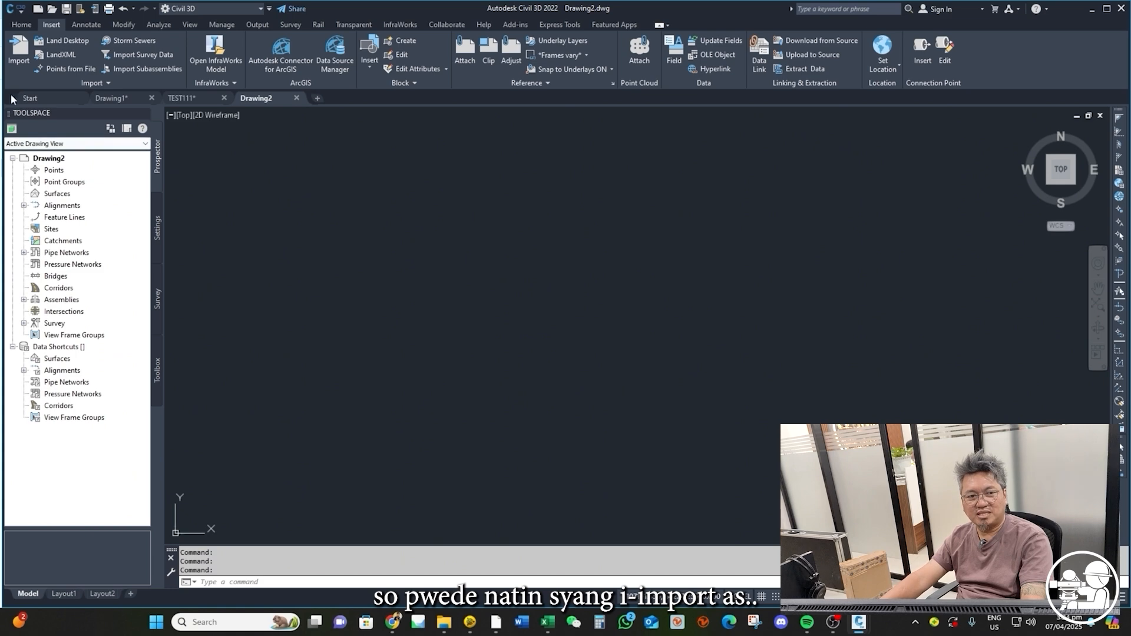
left_click(66, 68)
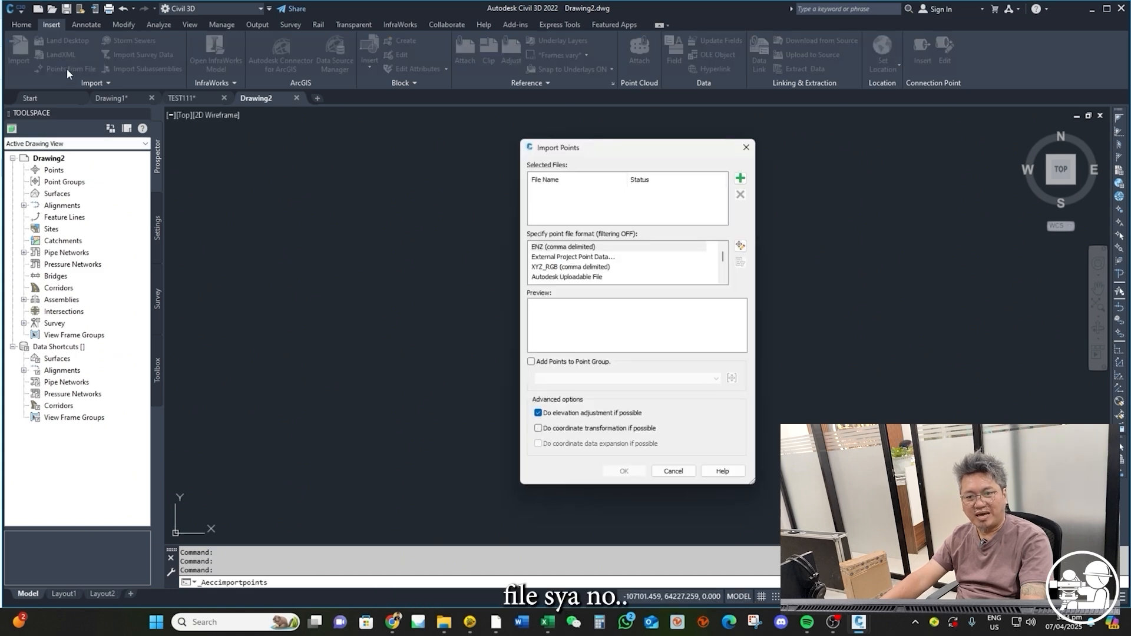
scroll(589, 277, "down", 3)
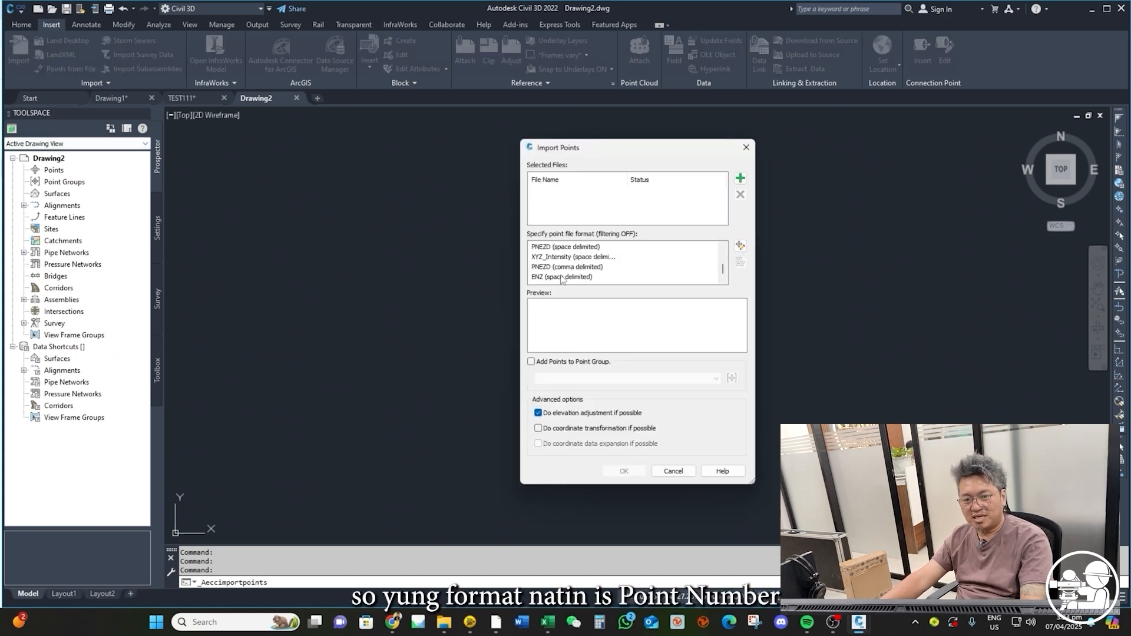
left_click(567, 268)
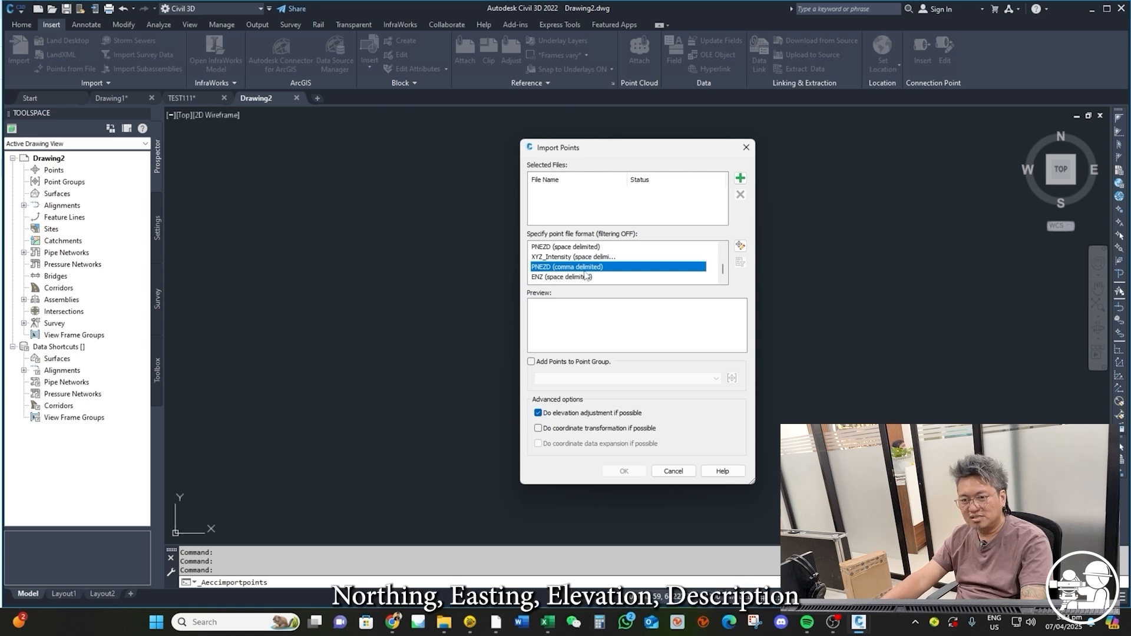
left_click(740, 178)
left_click(604, 235)
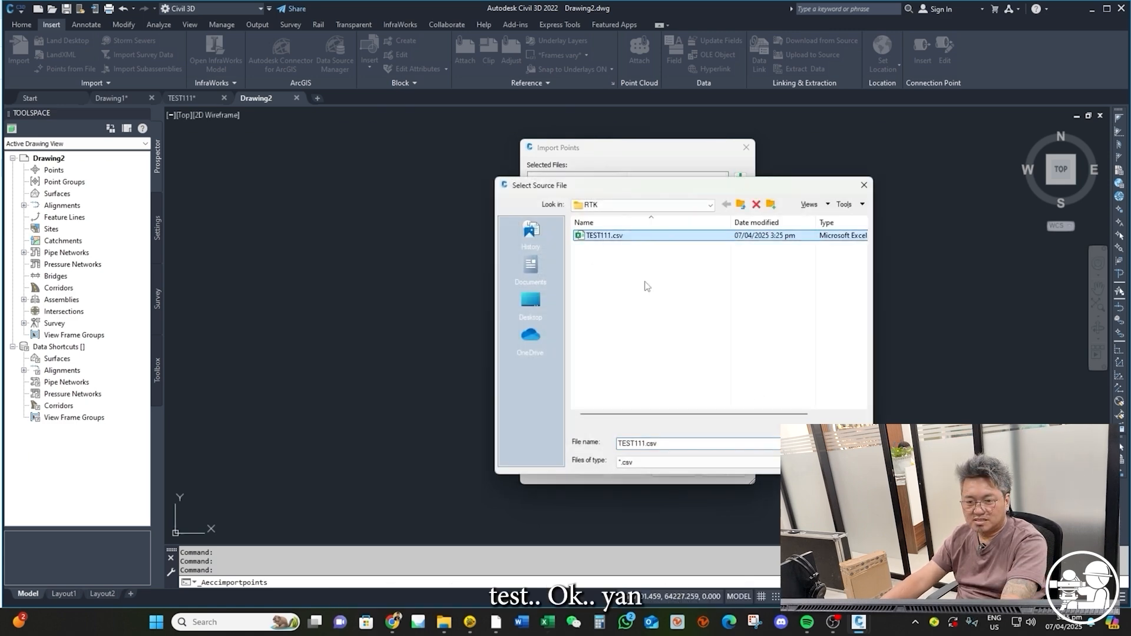
left_click(838, 443)
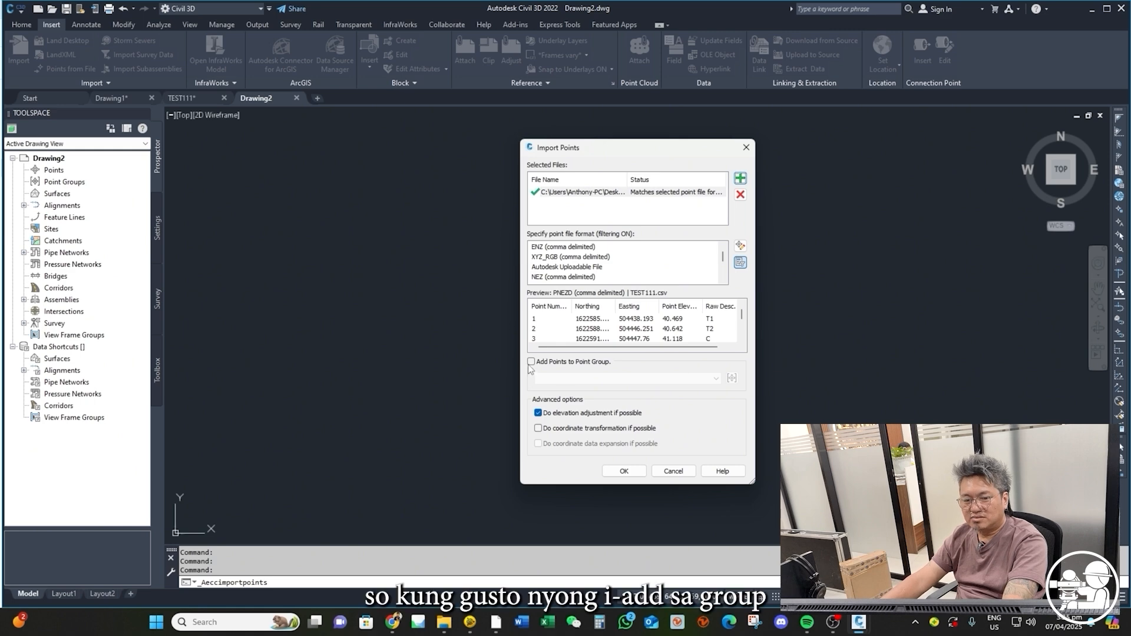
- Assign the imported points to a new point group named LOT and run the import
left_click(731, 378)
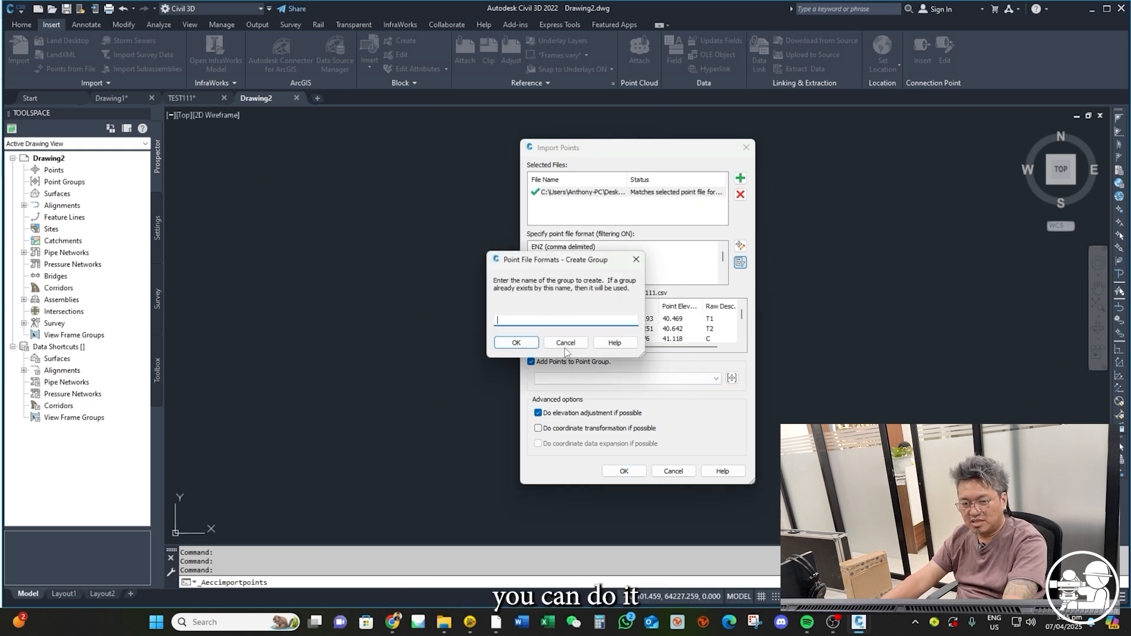
type("L")
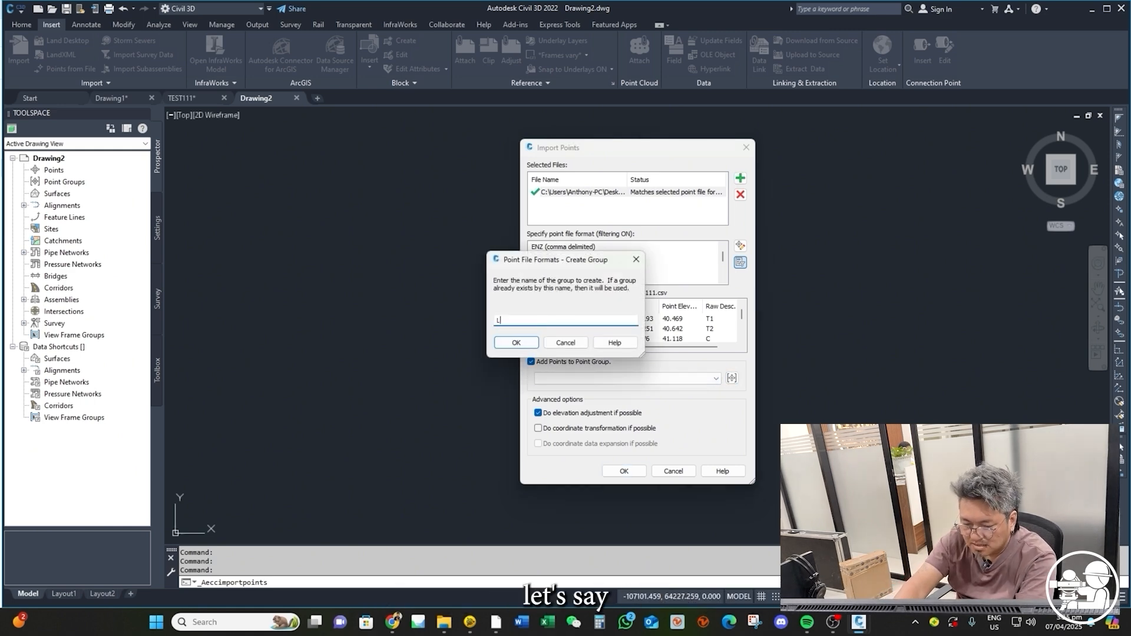
type("OT")
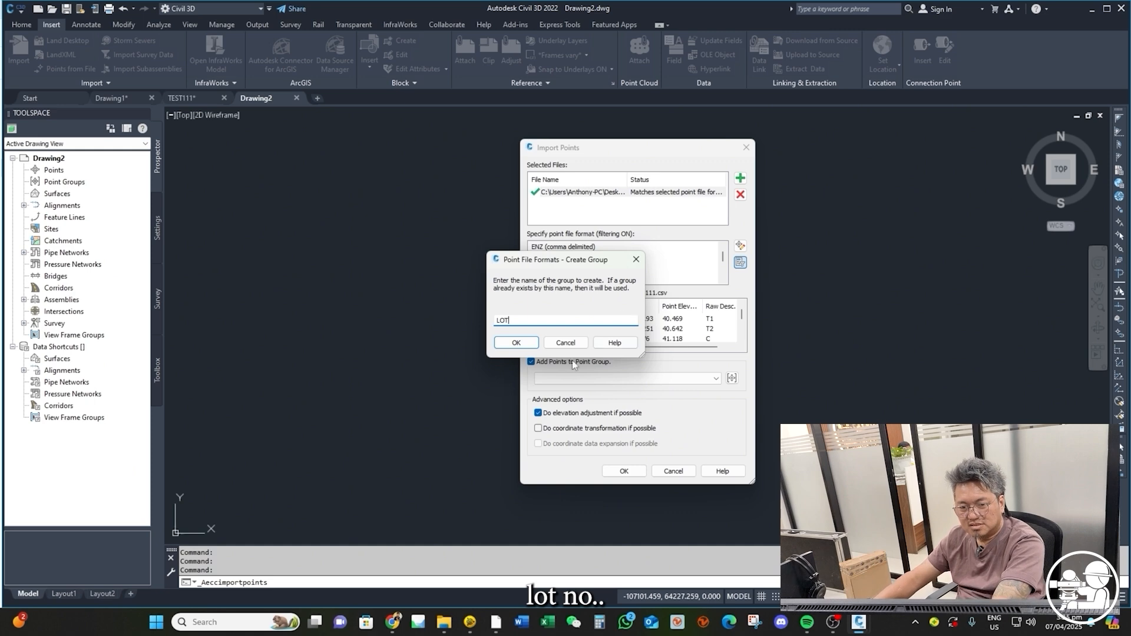
left_click(516, 343)
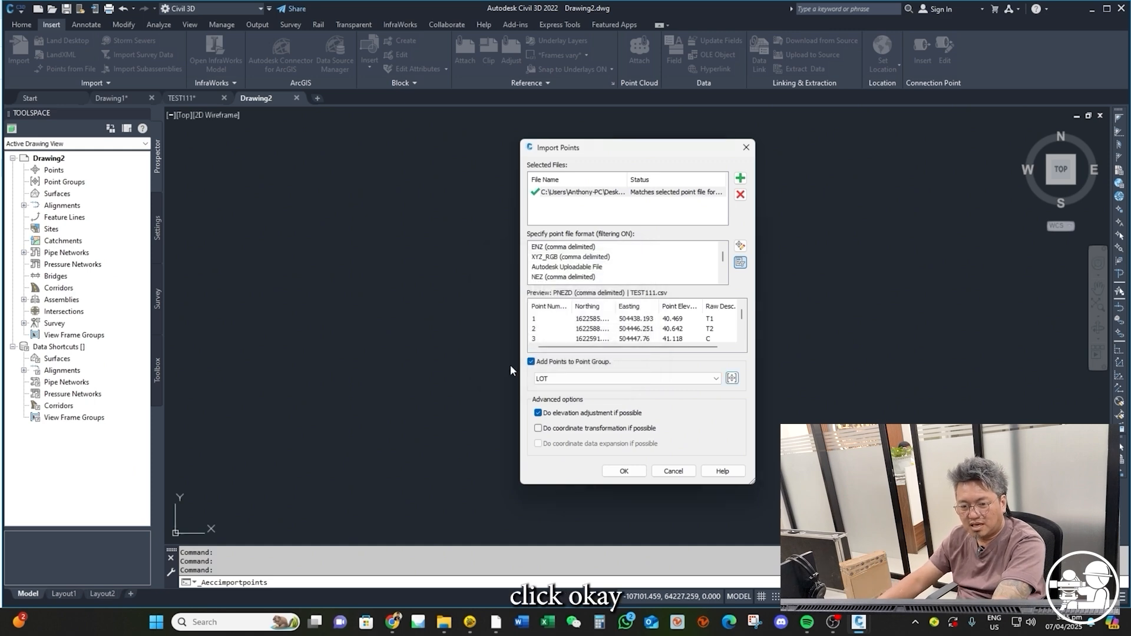
left_click(625, 471)
- Set the drawing's annotation scale to 1:100 to make the imported points' labels readable, and review the points
type("z")
key("Return")
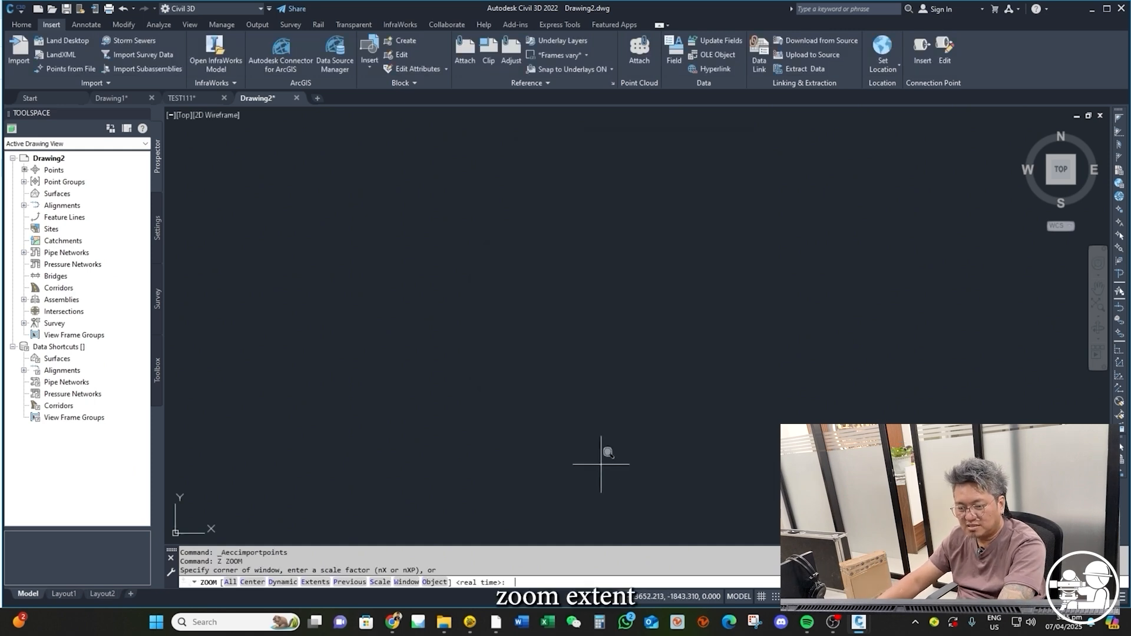
type("E")
key("Return")
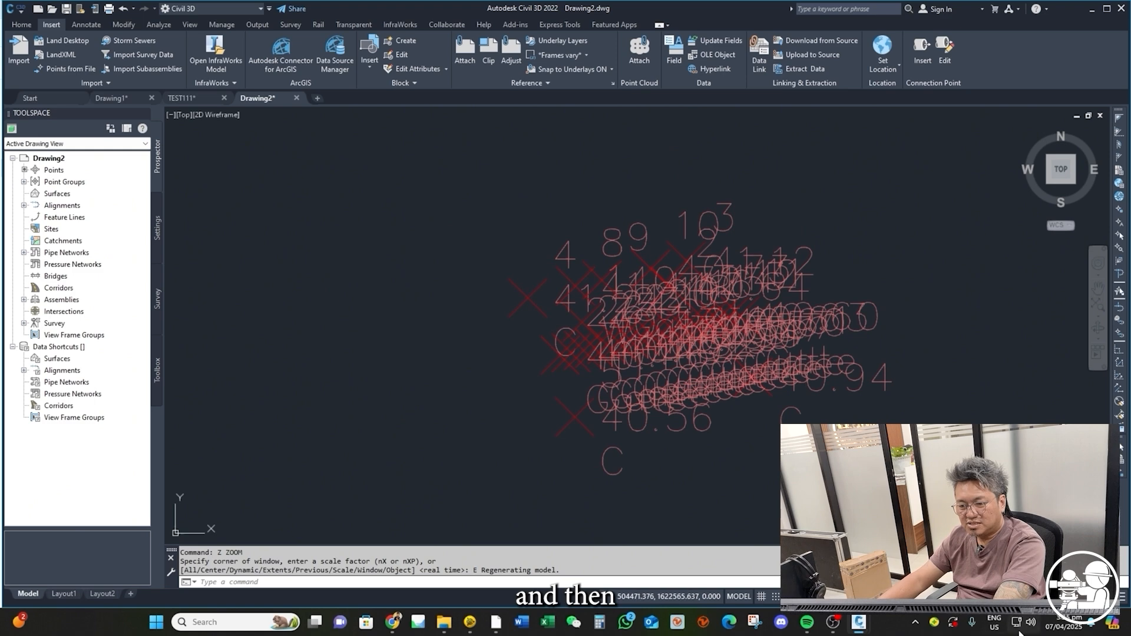
left_click(970, 597)
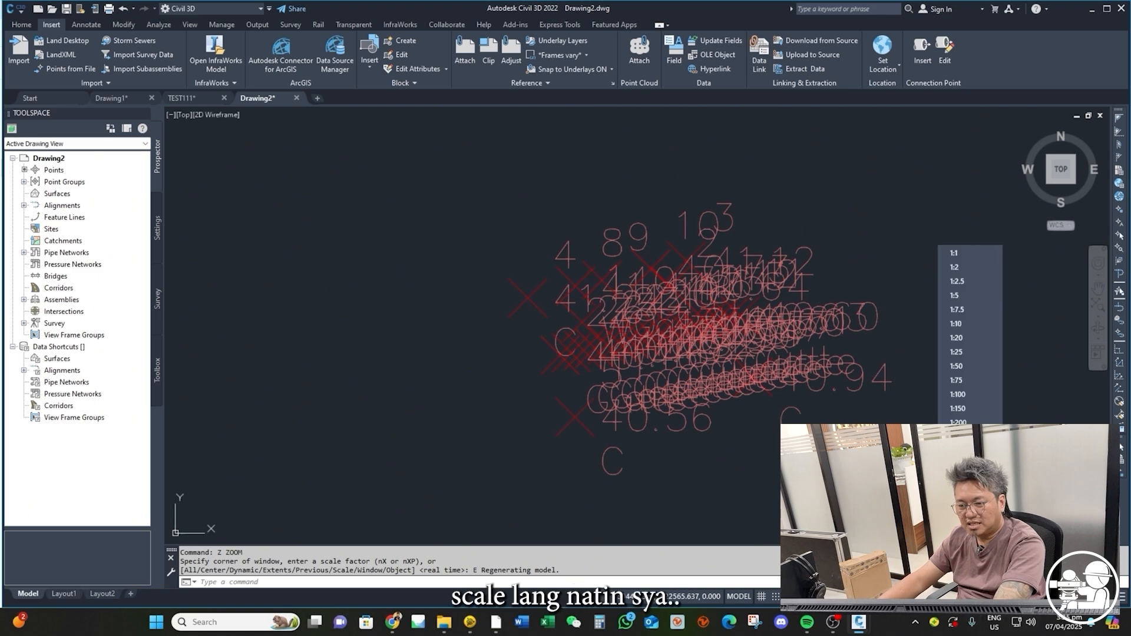
left_click(957, 394)
scroll(637, 356, "up", 5)
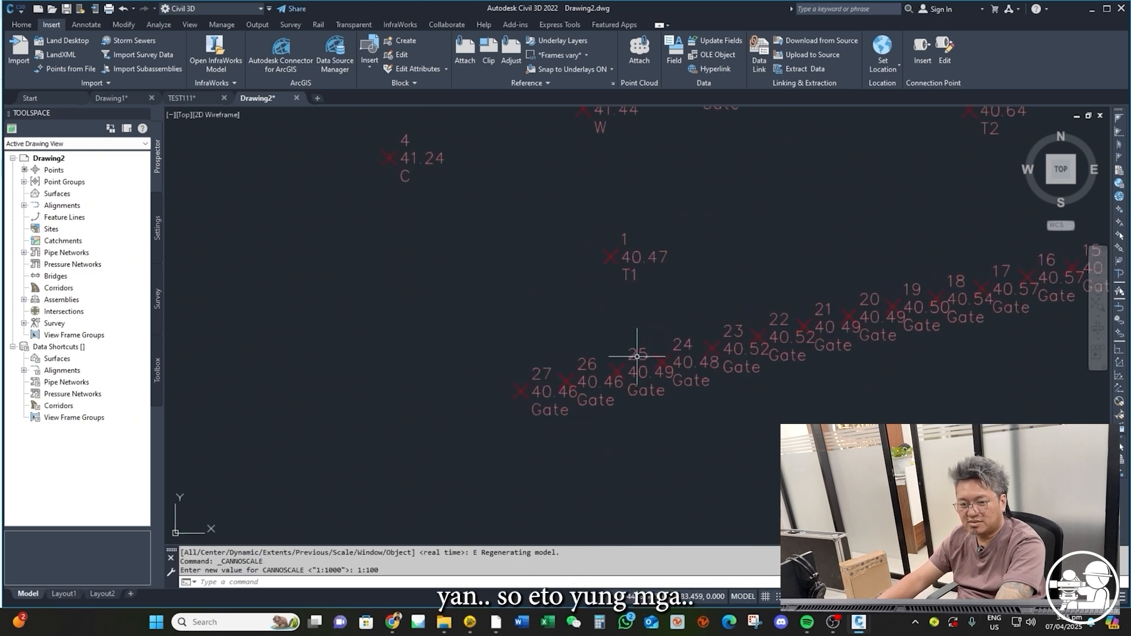
scroll(497, 316, "down", 4)
scroll(391, 252, "up", 4)
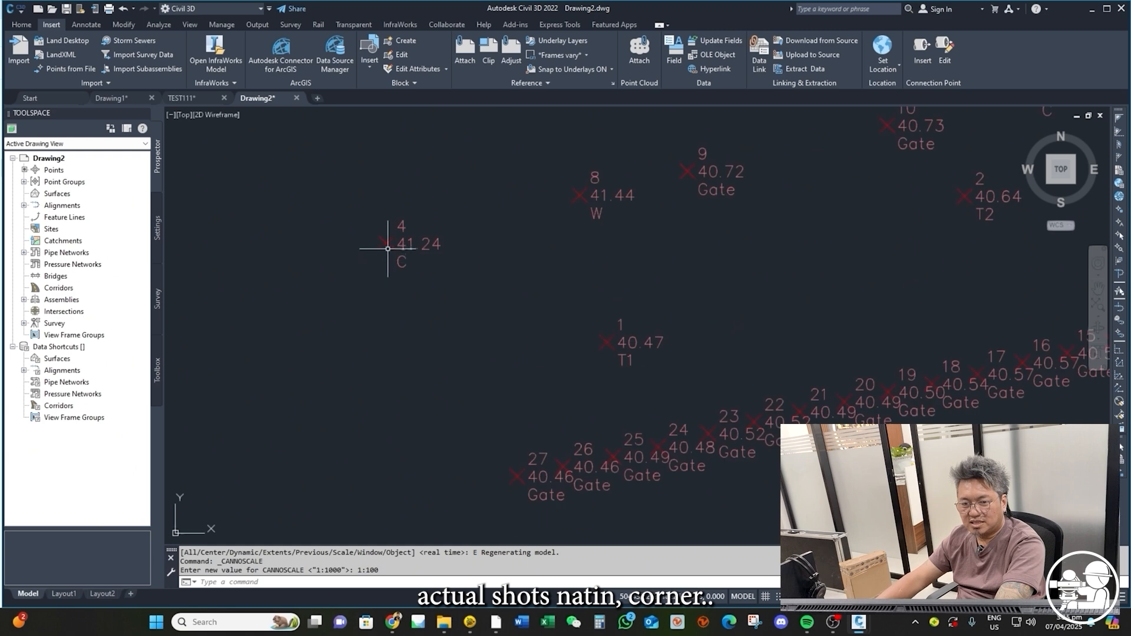
scroll(550, 222, "down", 3)
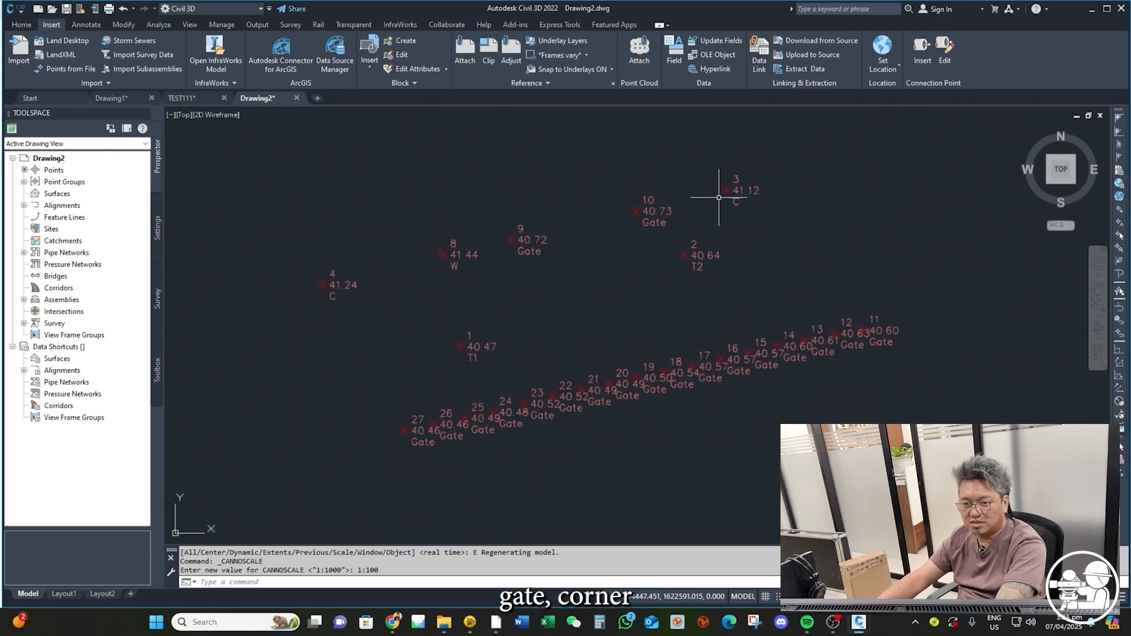
middle_click_drag(760, 369, 708, 271)
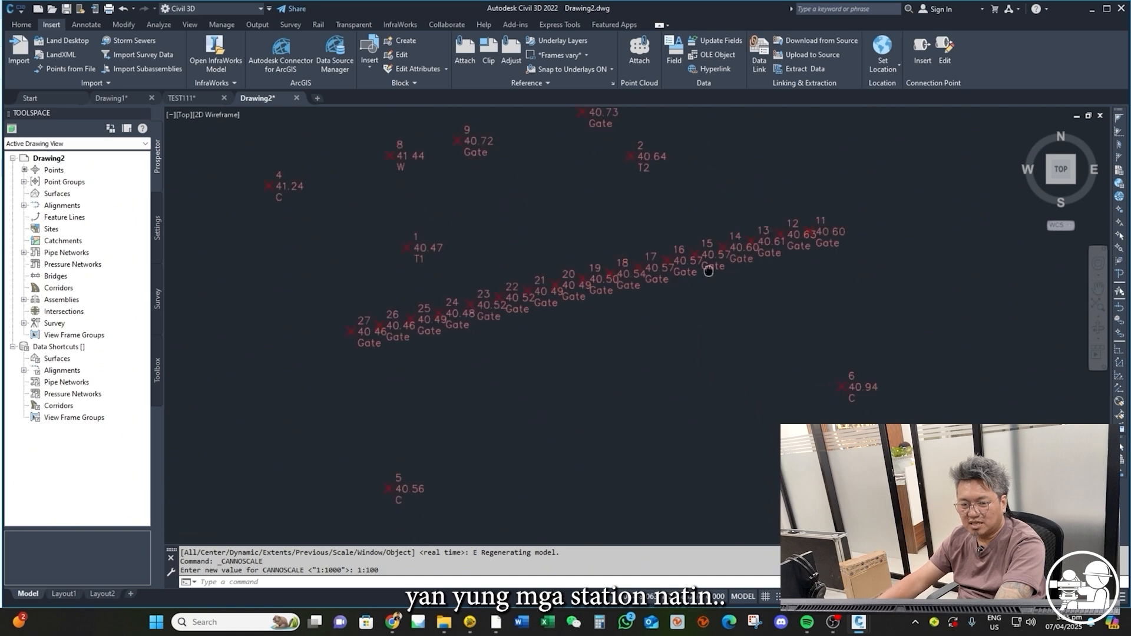
scroll(709, 271, "down", 4)
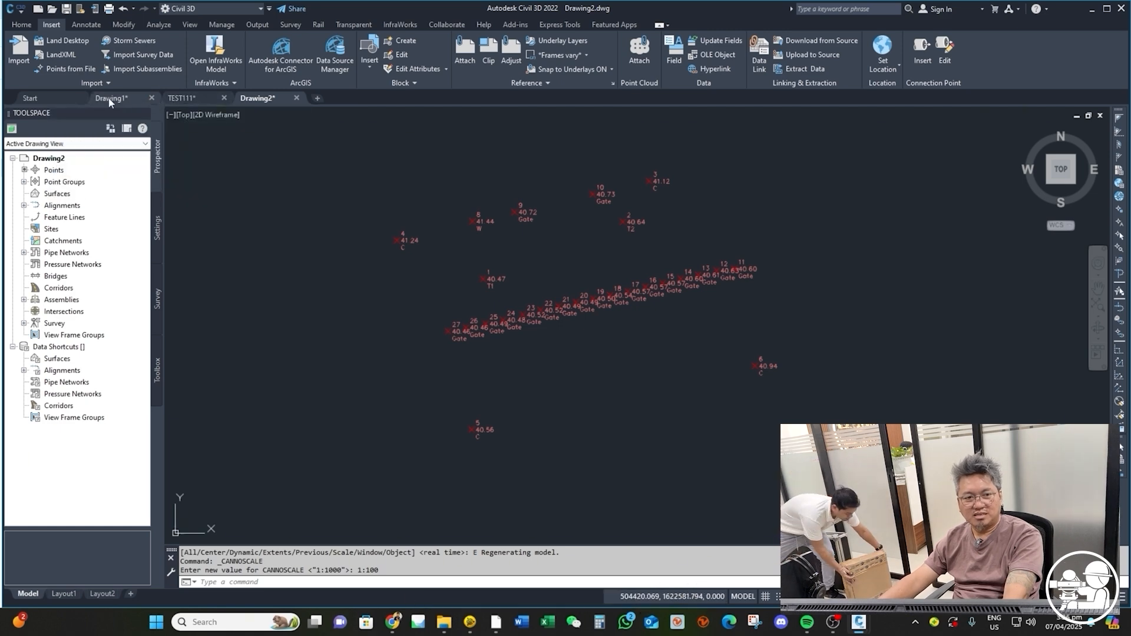
- Open the existing drawing LOT_111.dwg from the CARMEL folder
left_click(14, 8)
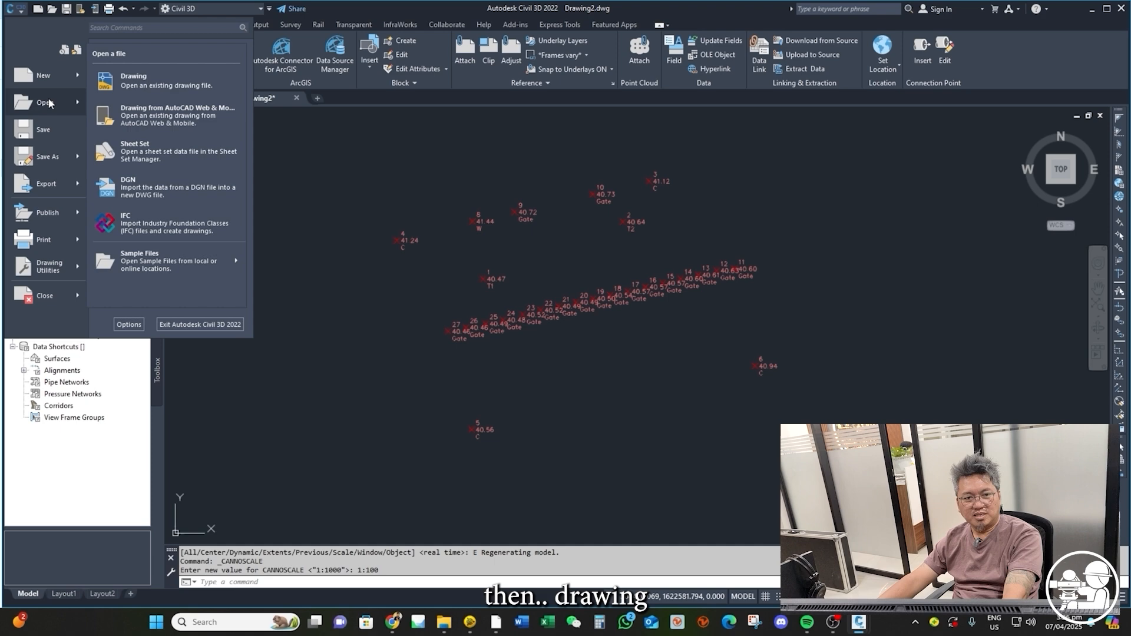
left_click(134, 80)
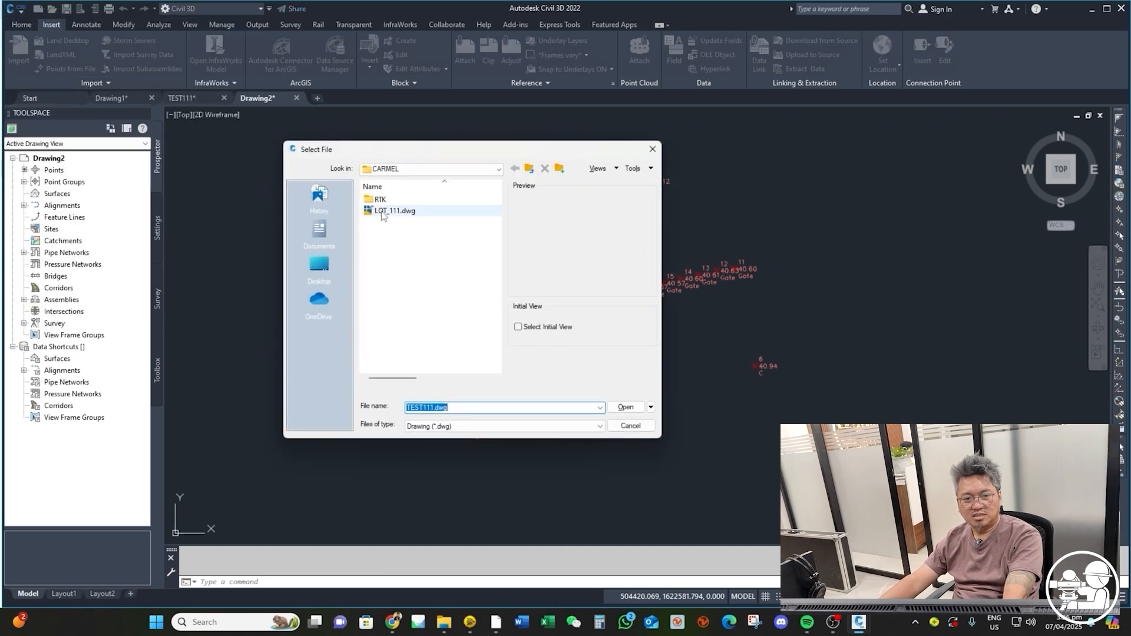
left_click(383, 212)
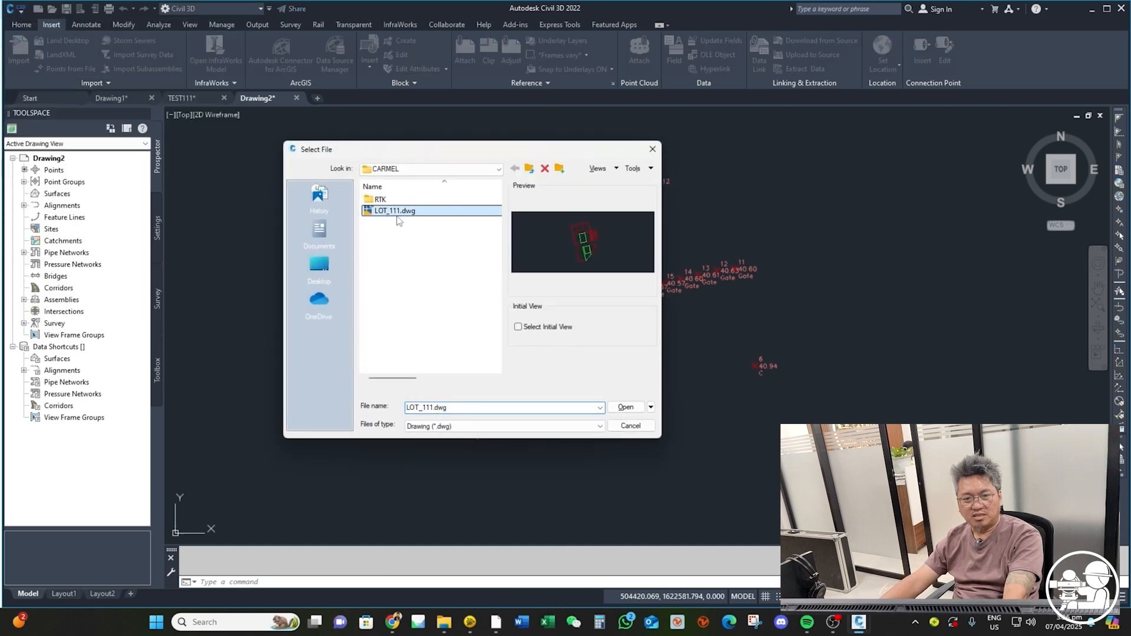
left_click(621, 407)
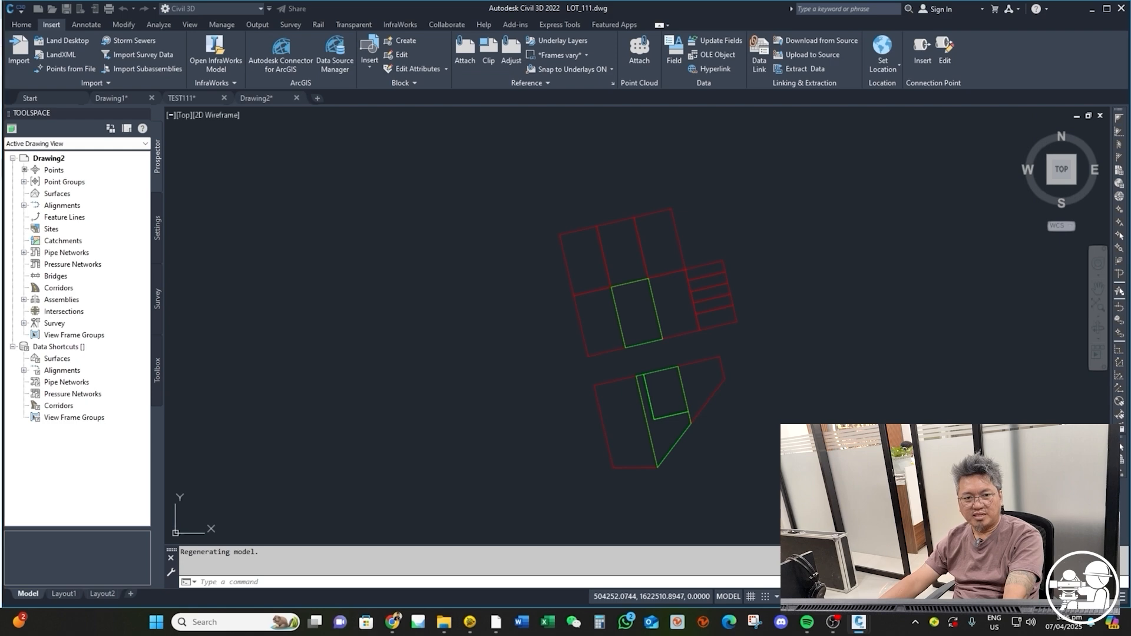
scroll(416, 185, "down", 2)
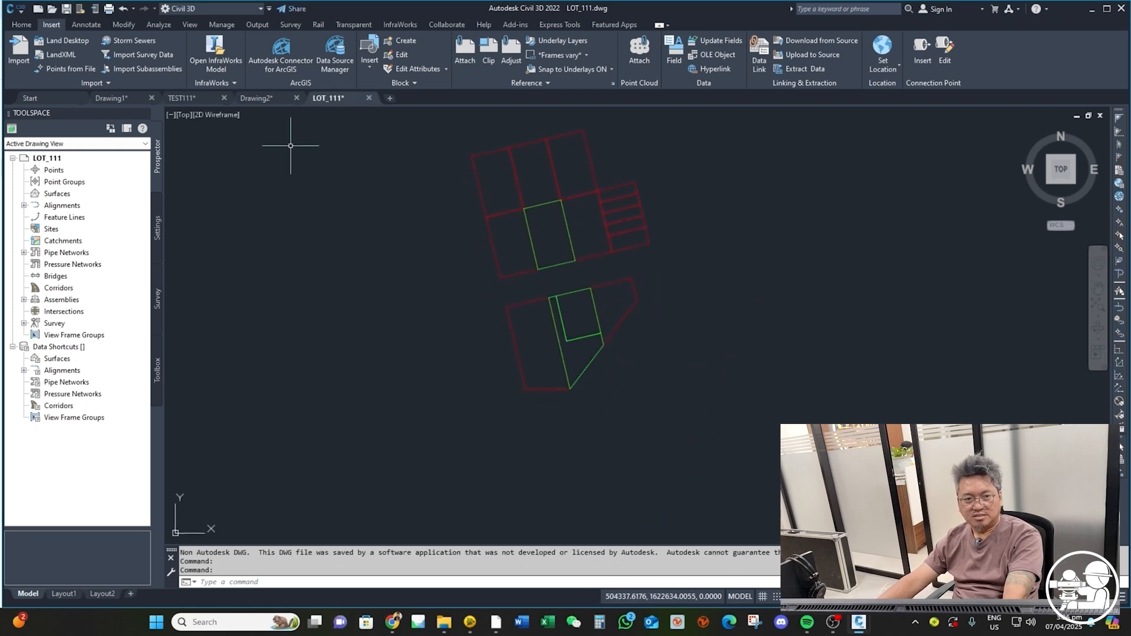
- Compare the survey points in the TEST111 drawing with the csv points imported into Drawing2
left_click(253, 99)
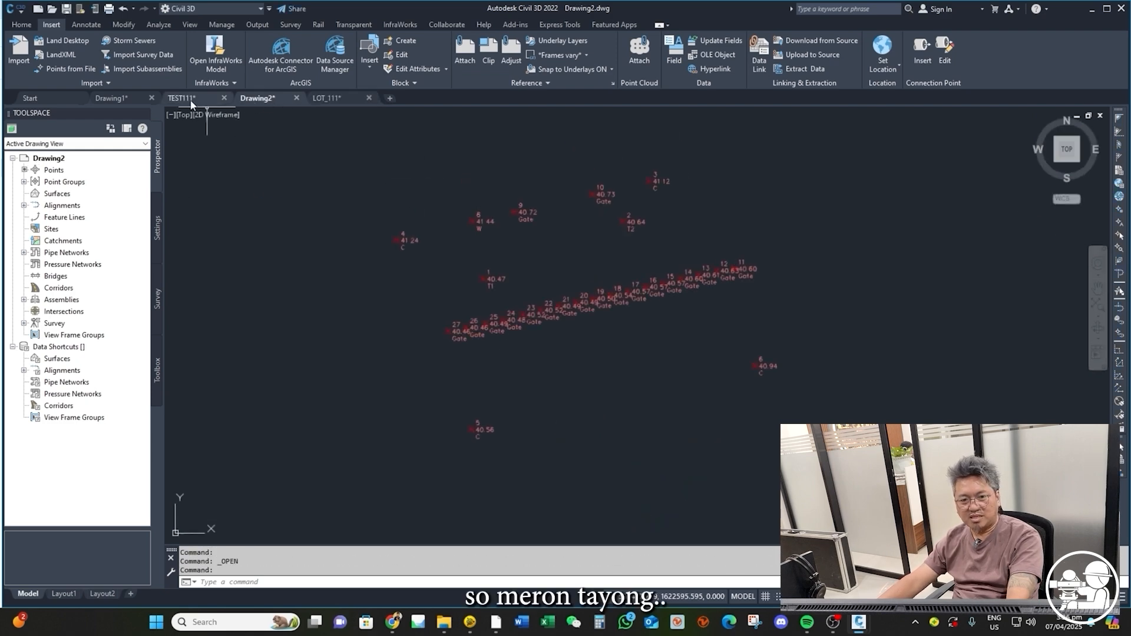
left_click(189, 99)
left_click(253, 99)
left_click(194, 99)
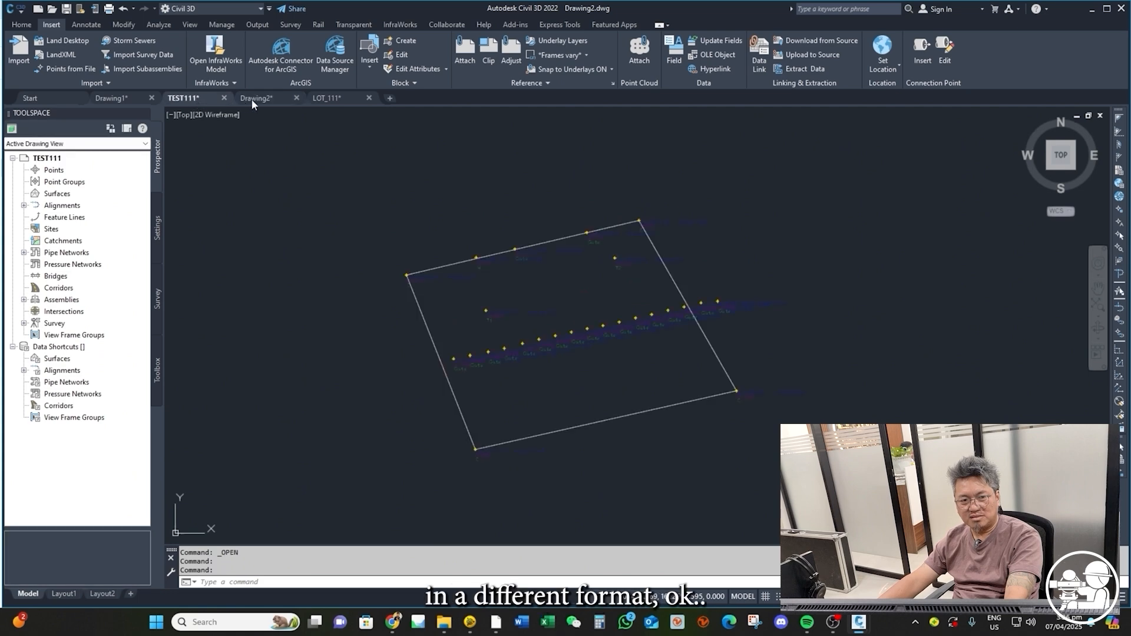
left_click(252, 100)
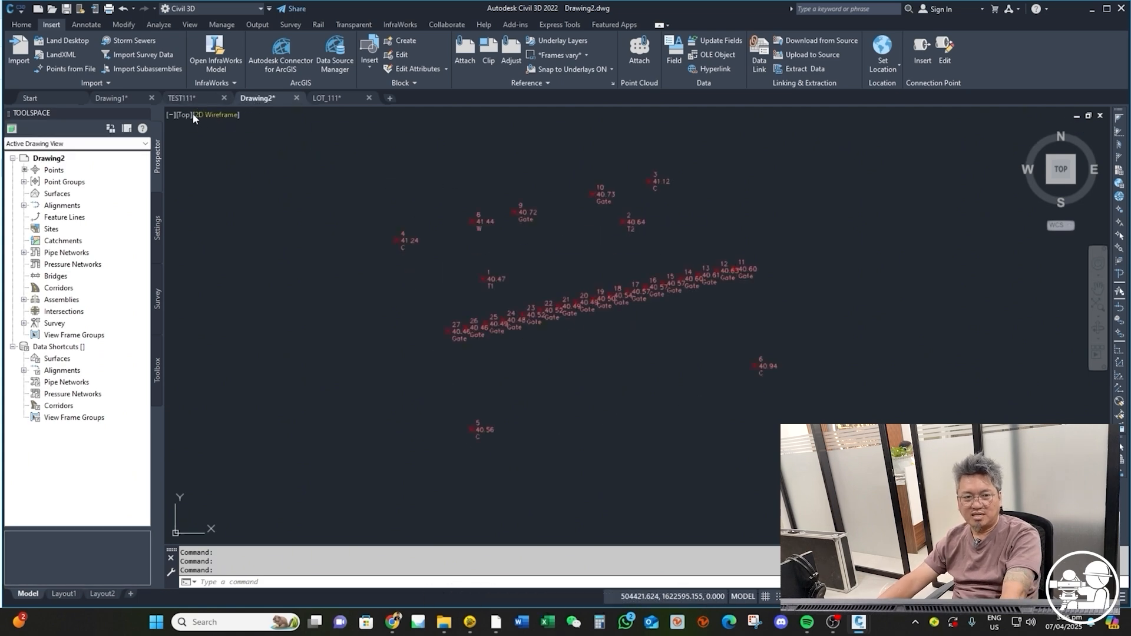
left_click(185, 98)
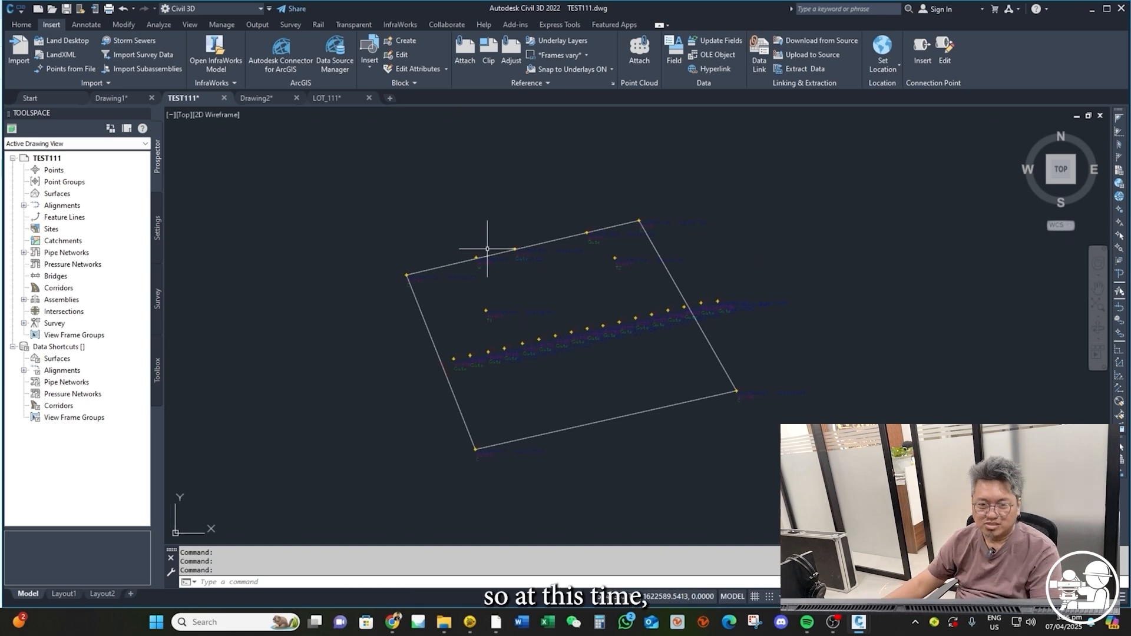
left_click(257, 98)
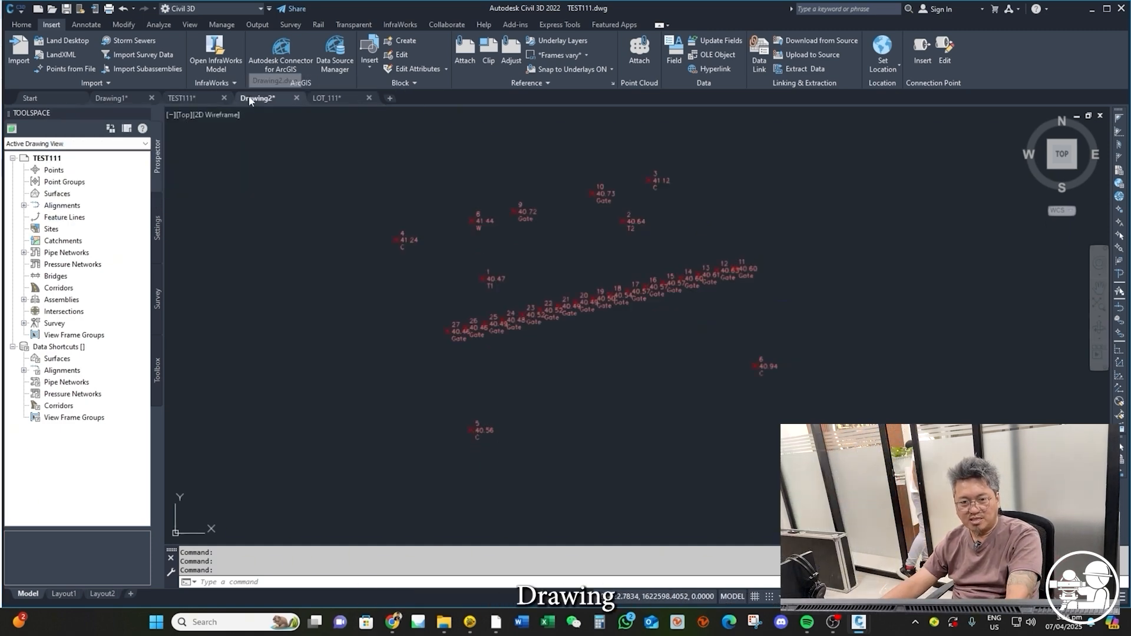
- Select the whole lot plan in the LOT_111 drawing and copy it to the clipboard
left_click(334, 98)
left_click(848, 392)
left_click(615, 223)
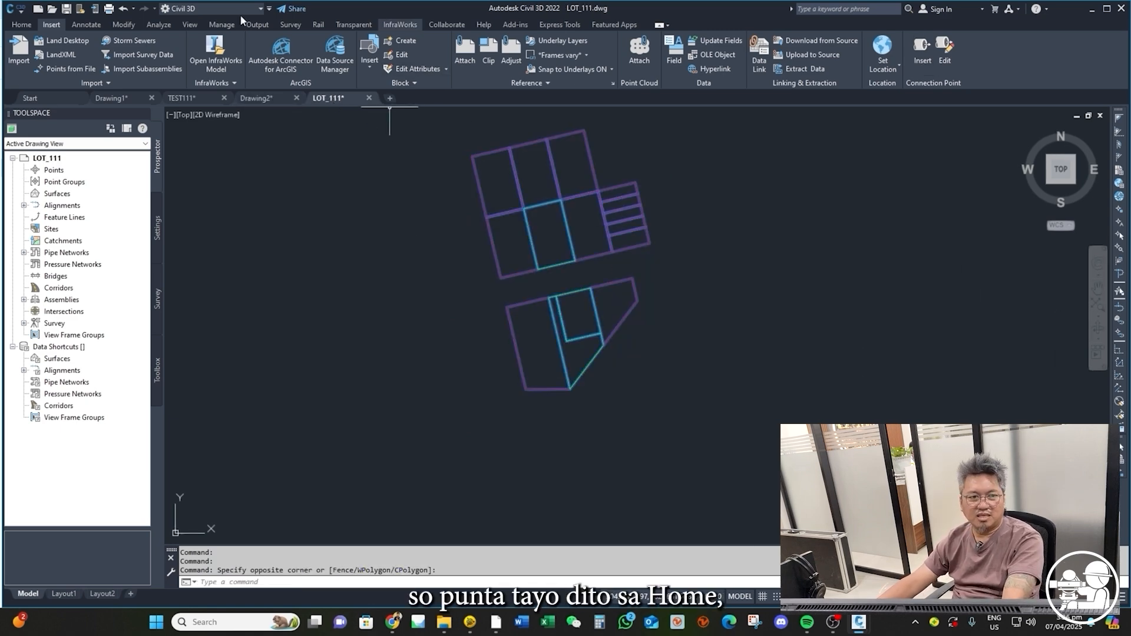
left_click(22, 24)
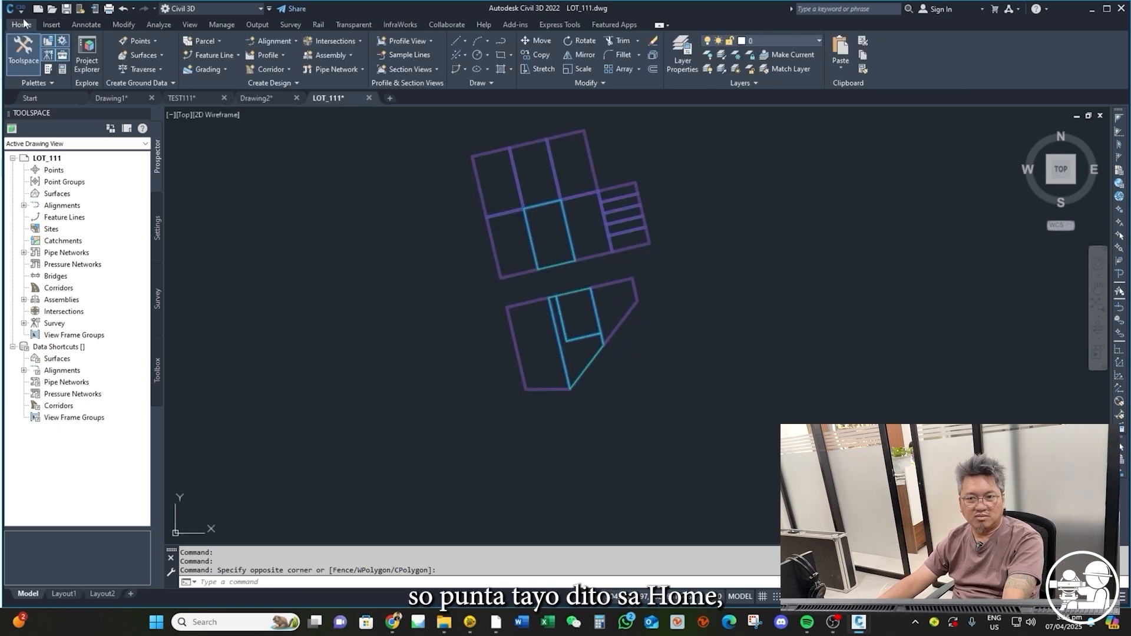
left_click(861, 55)
- Paste the copied lot plan into Drawing2, placing it freely to the northeast of the survey points
left_click(256, 98)
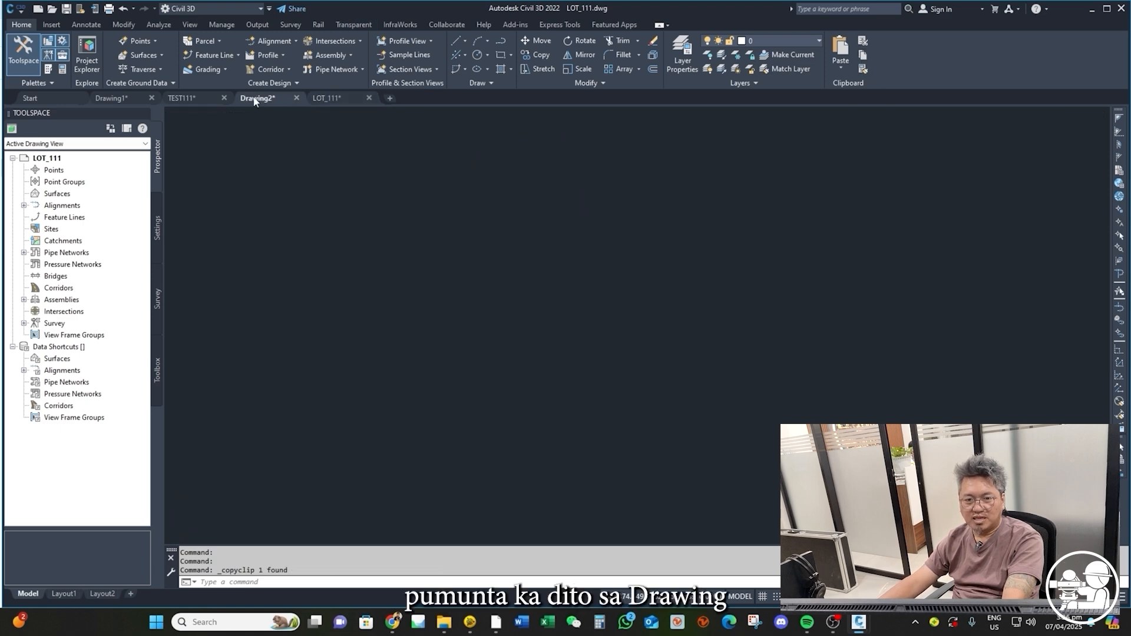
left_click(840, 53)
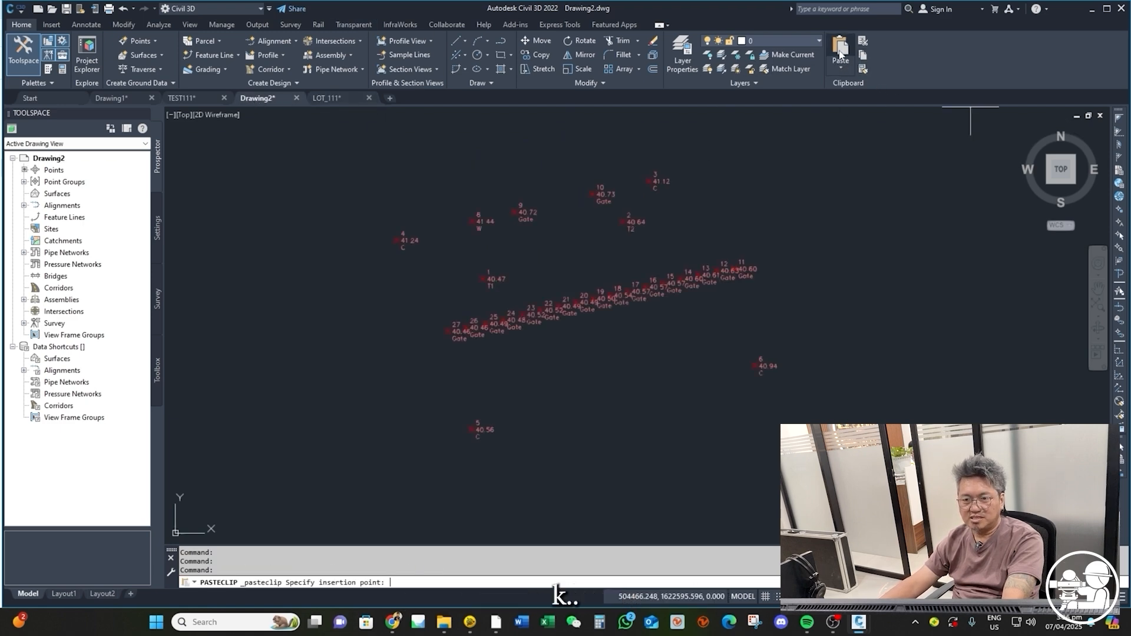
scroll(580, 324, "down", 6)
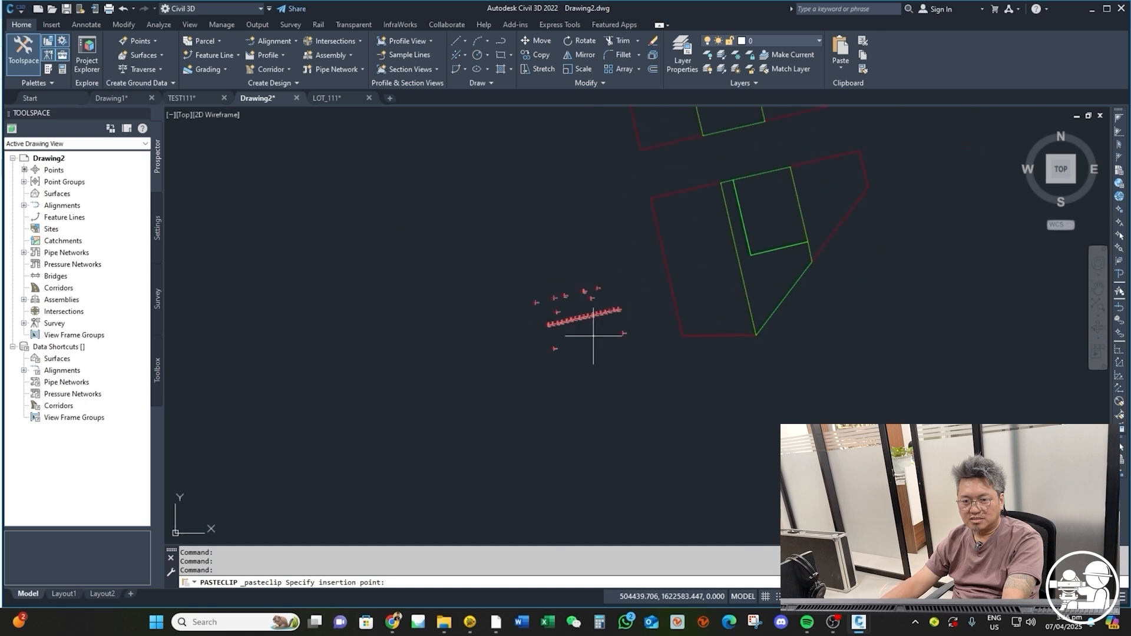
left_click(715, 477)
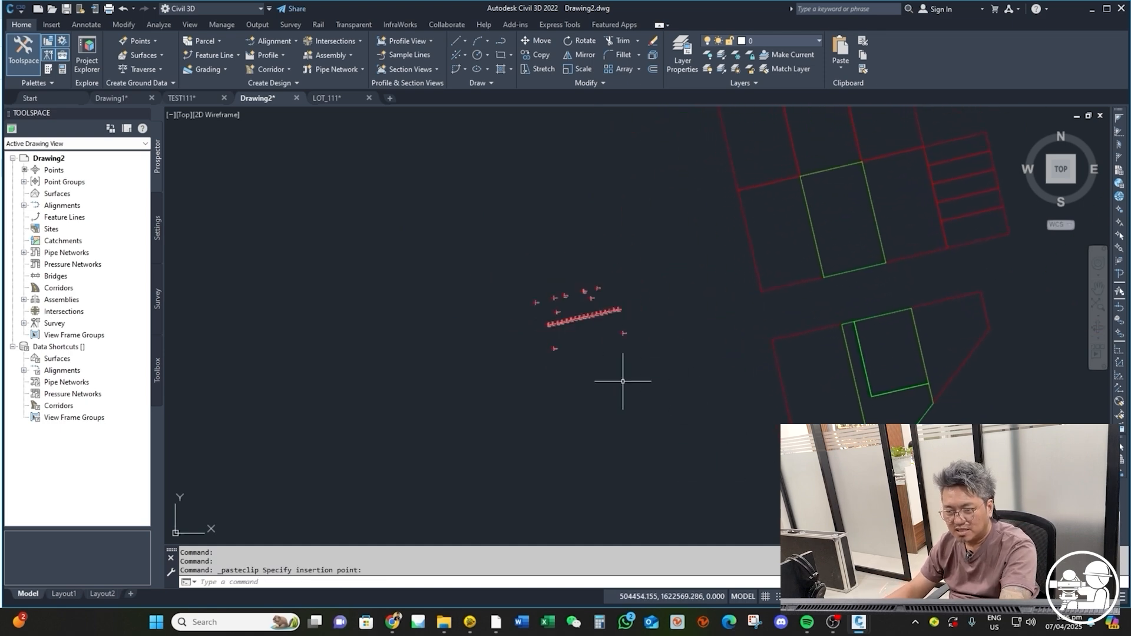
scroll(760, 332, "up", 3)
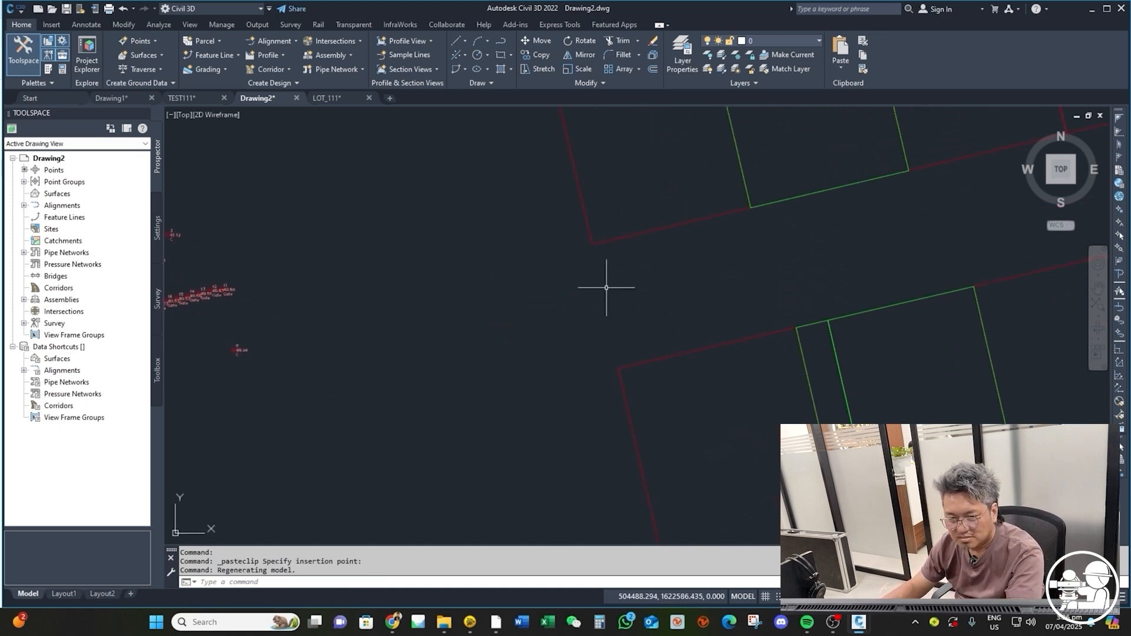
- Move the pasted lot plan from the southwest corner of the northern green lot onto survey point 4
scroll(606, 285, "down", 3)
scroll(739, 355, "down", 2)
scroll(819, 412, "up", 2)
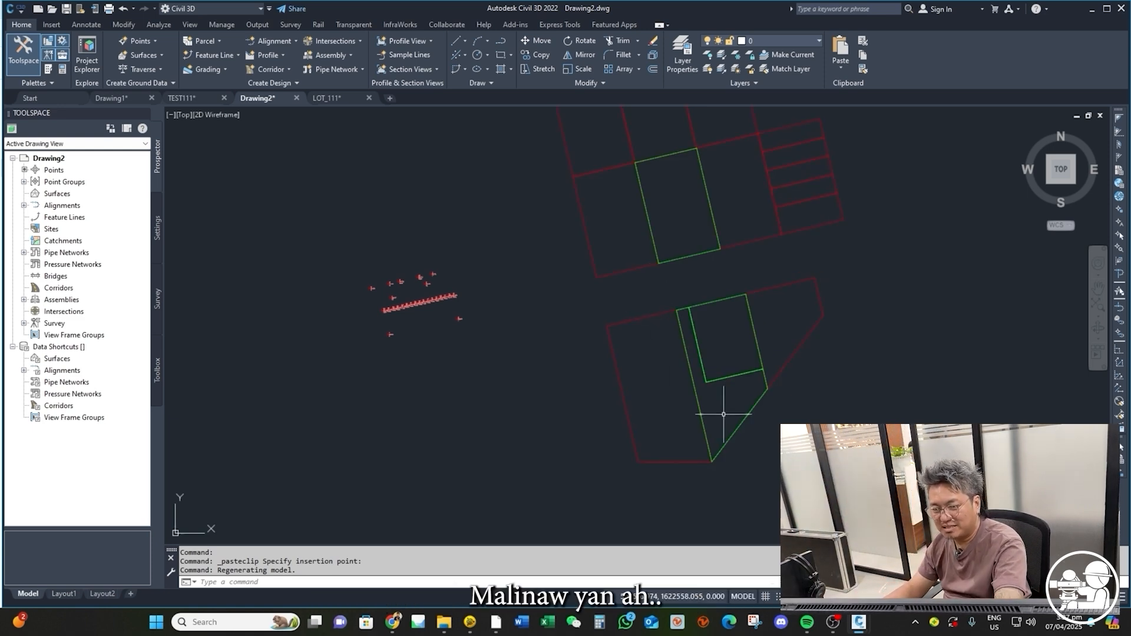
left_click(829, 387)
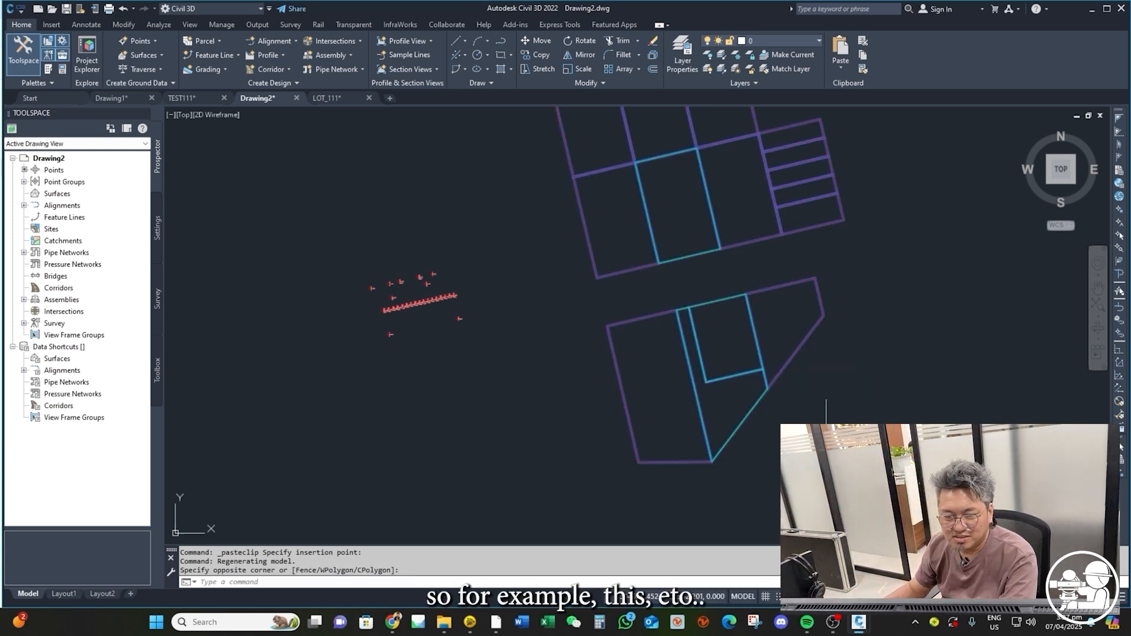
scroll(757, 291, "up", 2)
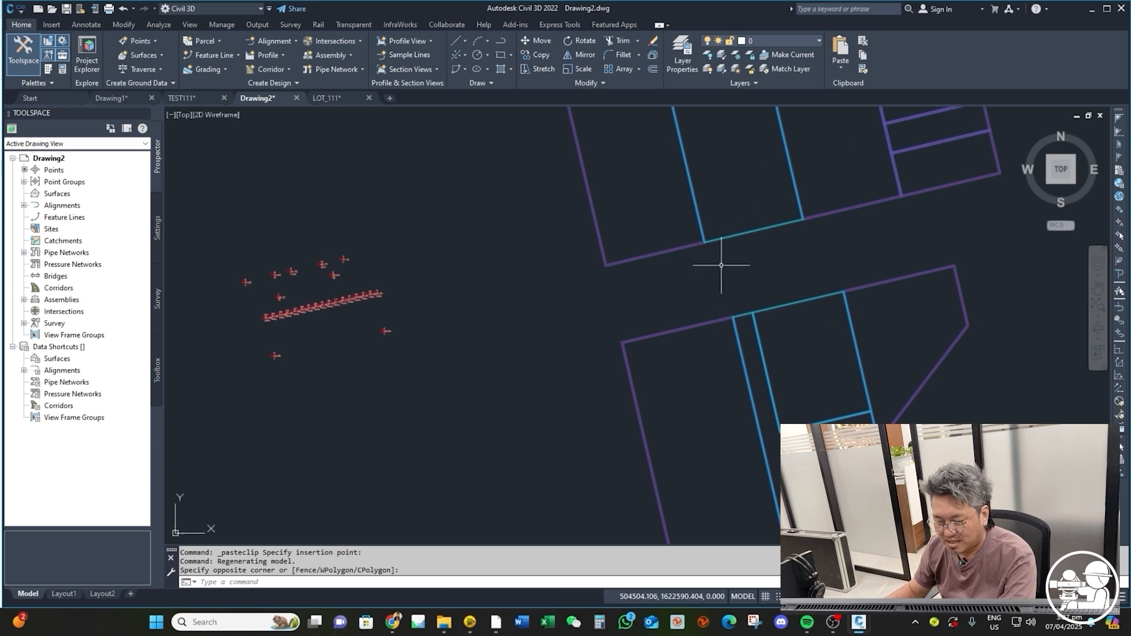
key("Return")
left_click(707, 235)
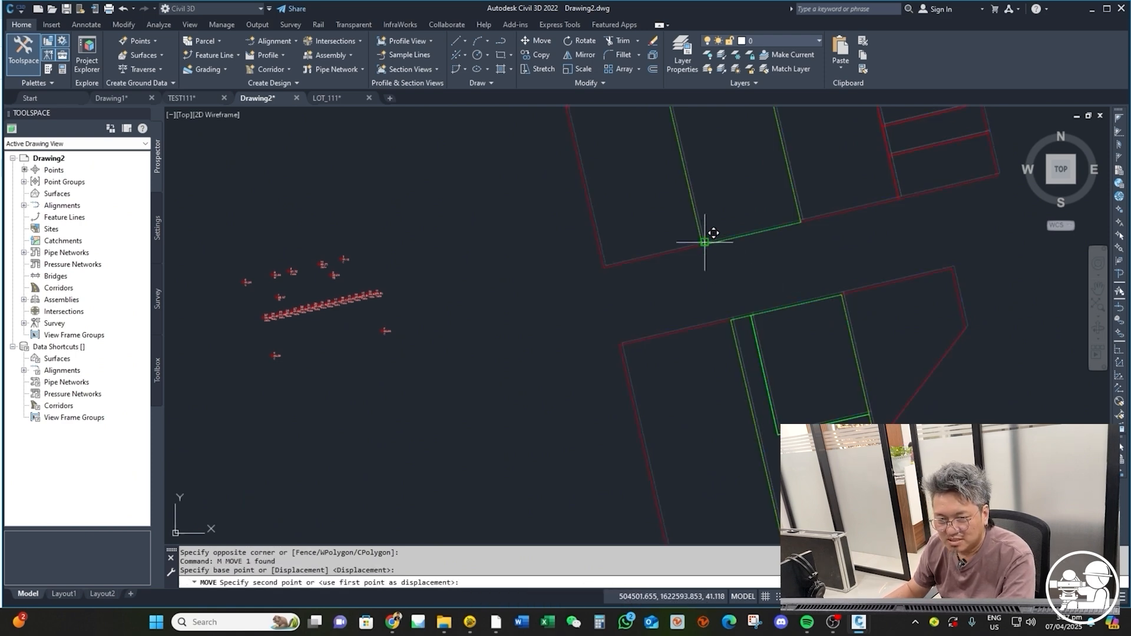
middle_click_drag(388, 335, 642, 305)
scroll(525, 252, "up", 5)
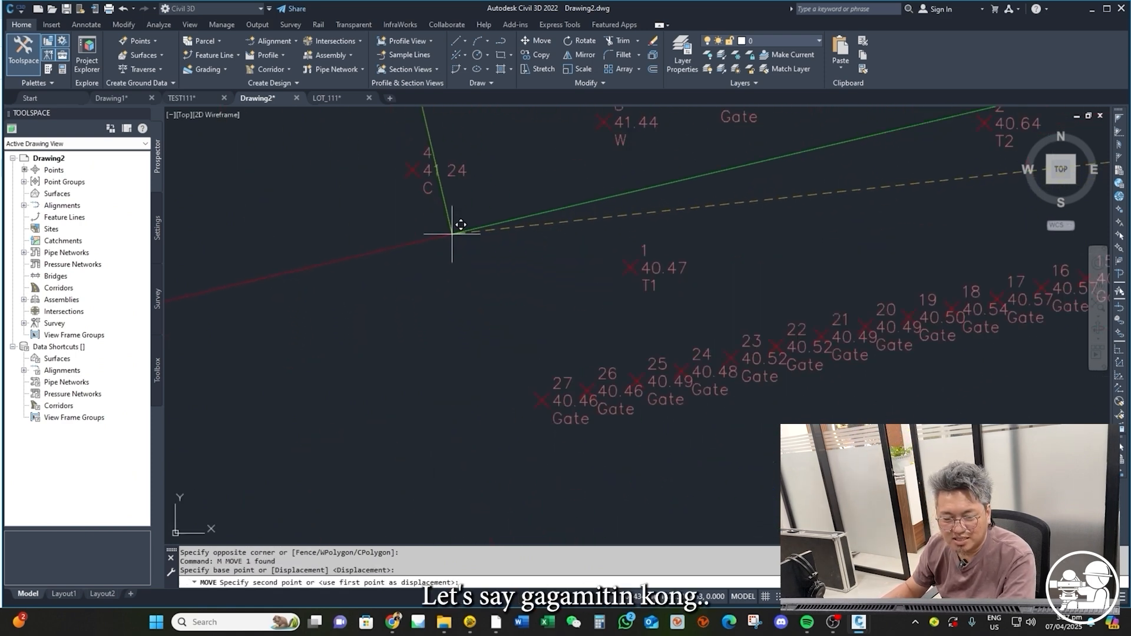
left_click(508, 251)
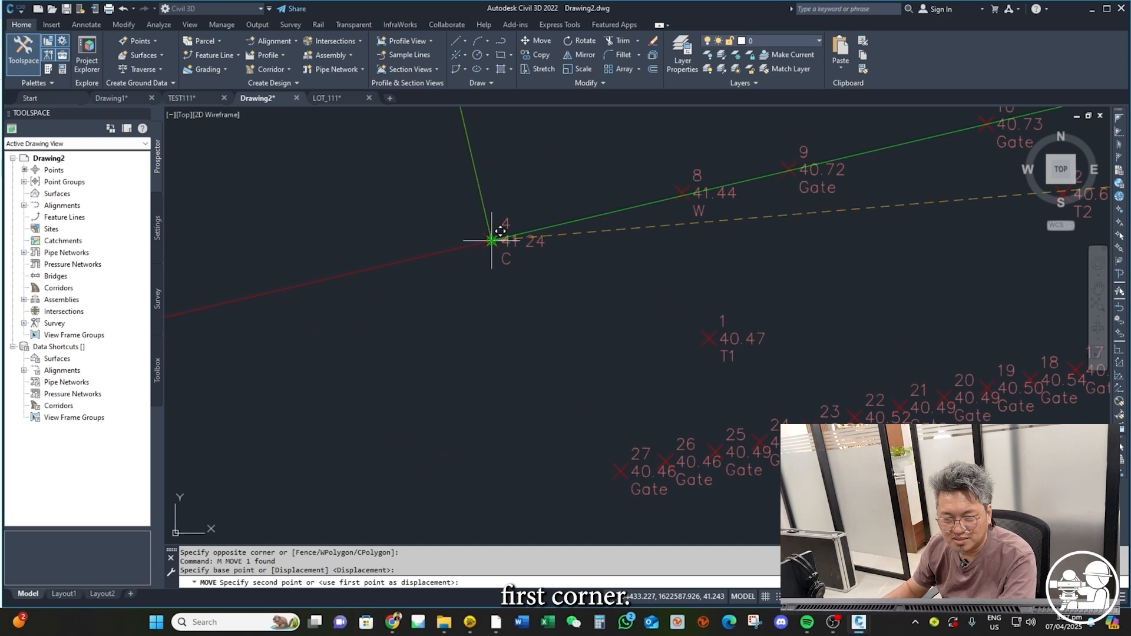
- Check how closely the lot plan's green corners match survey points 3, 6 and 5, looking for any rotation
scroll(280, 311, "down", 4)
scroll(280, 311, "down", 4)
middle_click_drag(310, 316, 552, 288)
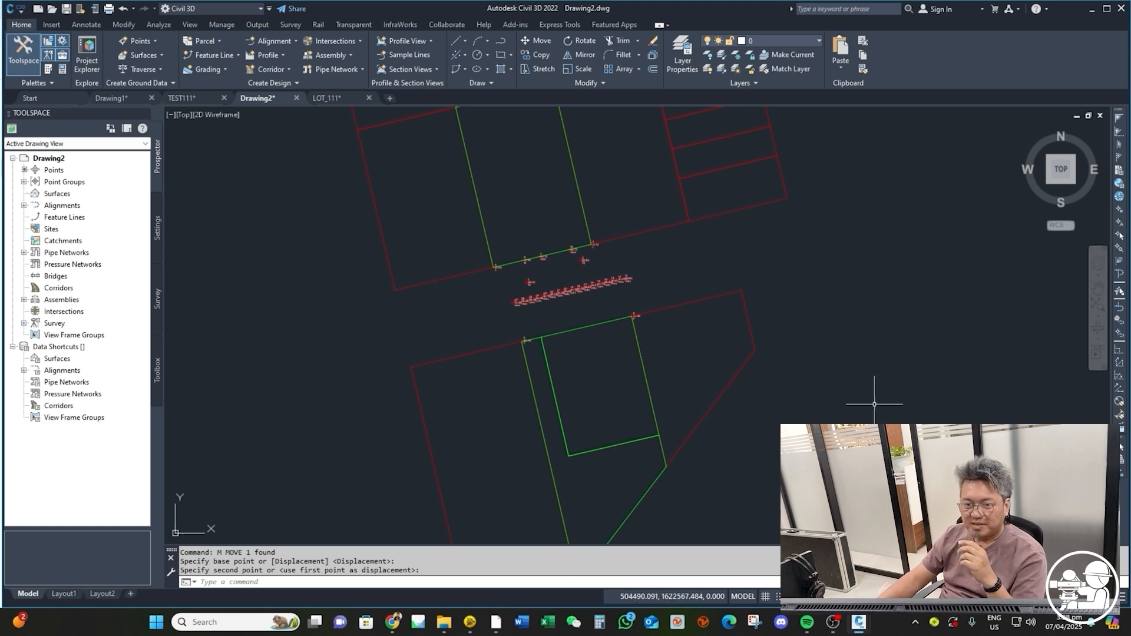
scroll(545, 245, "up", 8)
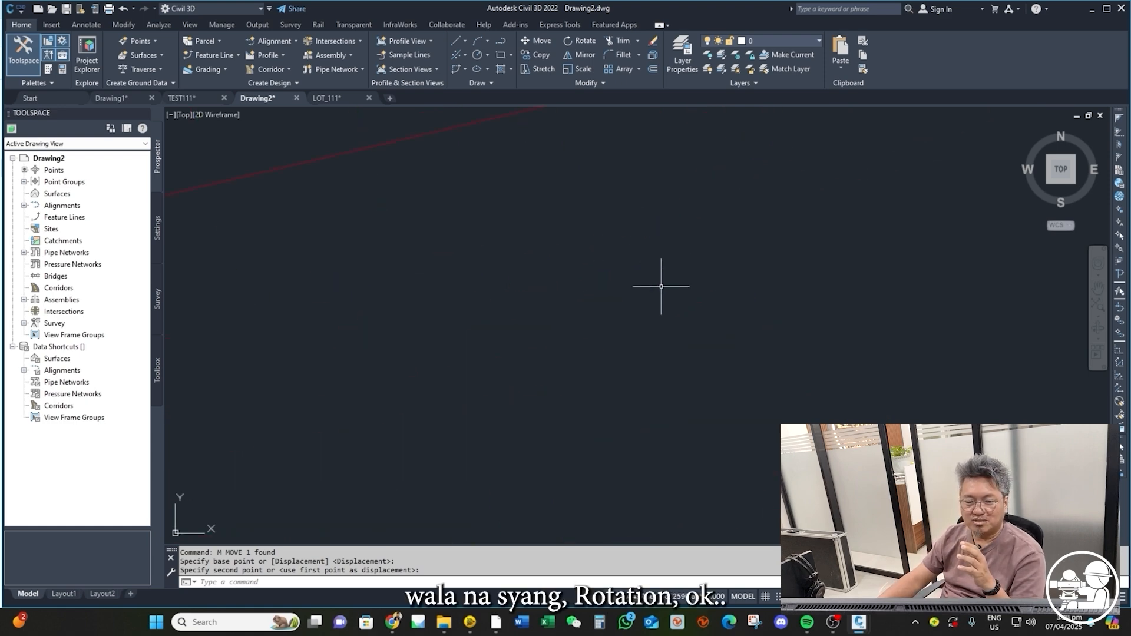
middle_click_drag(662, 283, 888, 339)
middle_click_drag(480, 321, 651, 308)
scroll(601, 247, "up", 5)
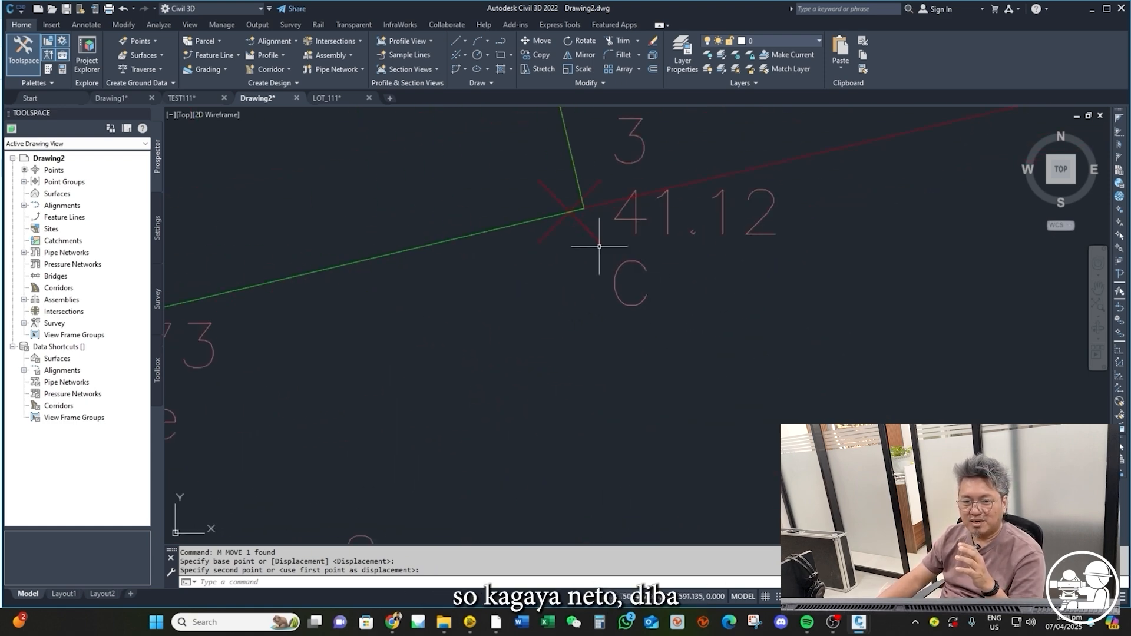
scroll(607, 247, "down", 6)
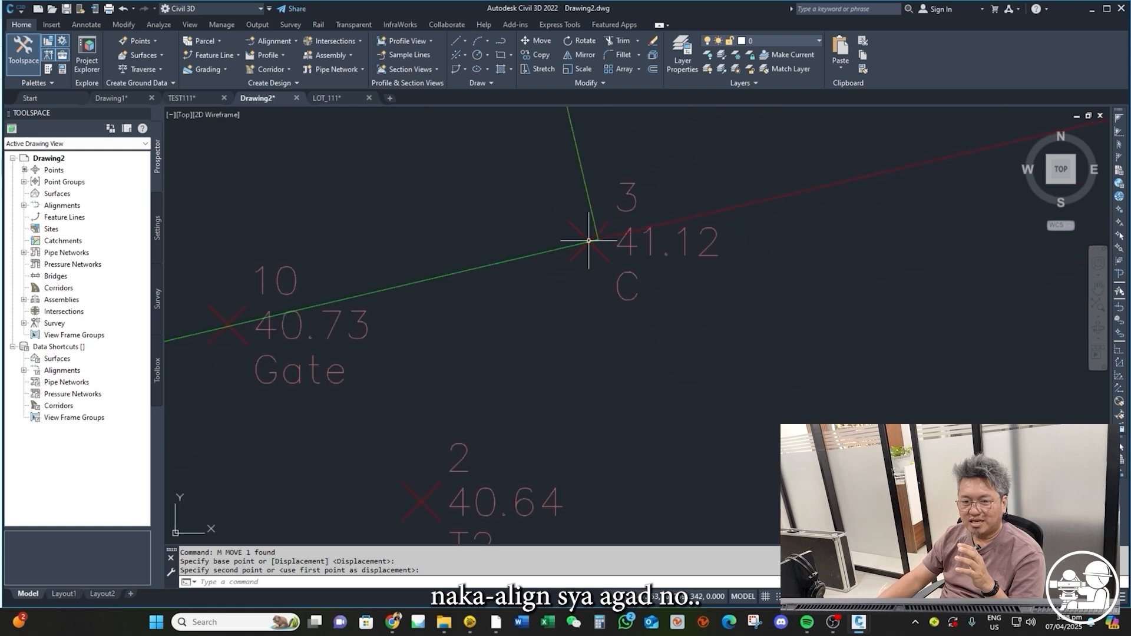
middle_click_drag(601, 412, 594, 235)
scroll(594, 236, "down", 4)
scroll(652, 283, "up", 6)
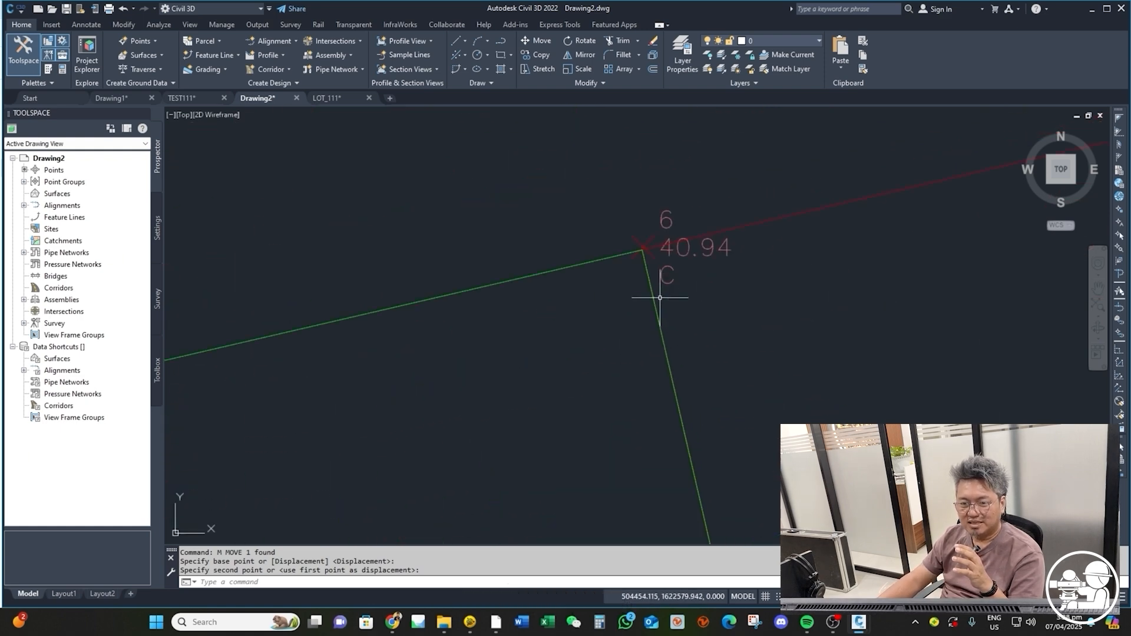
mouse_move(651, 283)
middle_mouse_down()
mouse_move(611, 276)
mouse_move(620, 294)
middle_mouse_up()
scroll(649, 245, "up", 2)
middle_click_drag(512, 345, 921, 273)
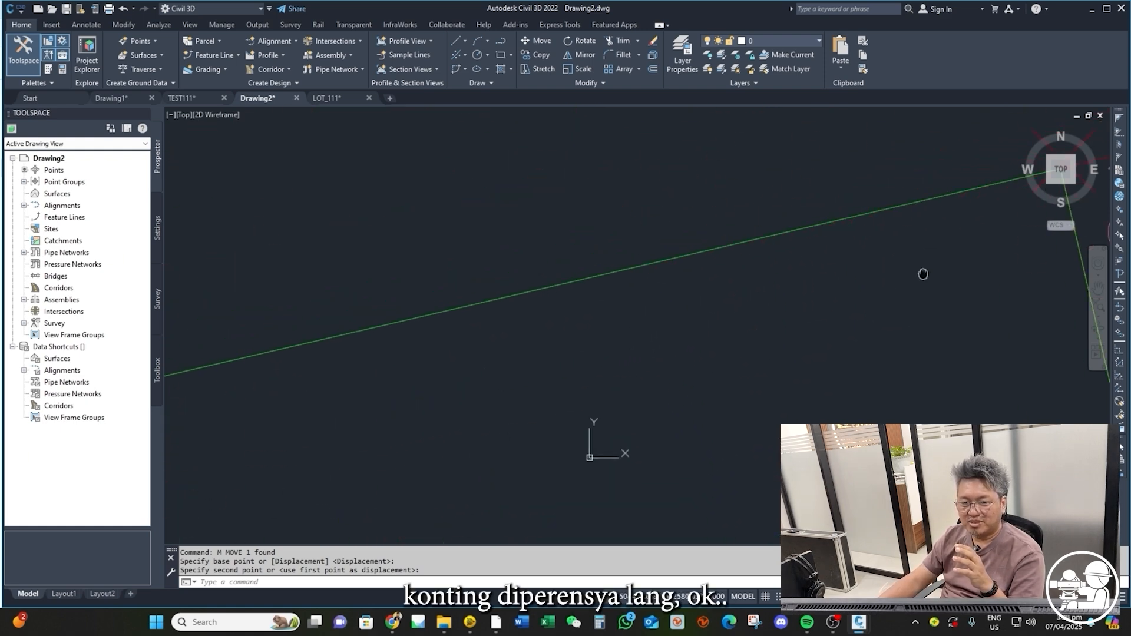
scroll(879, 277, "down", 6)
scroll(878, 277, "down", 5)
scroll(682, 283, "up", 12)
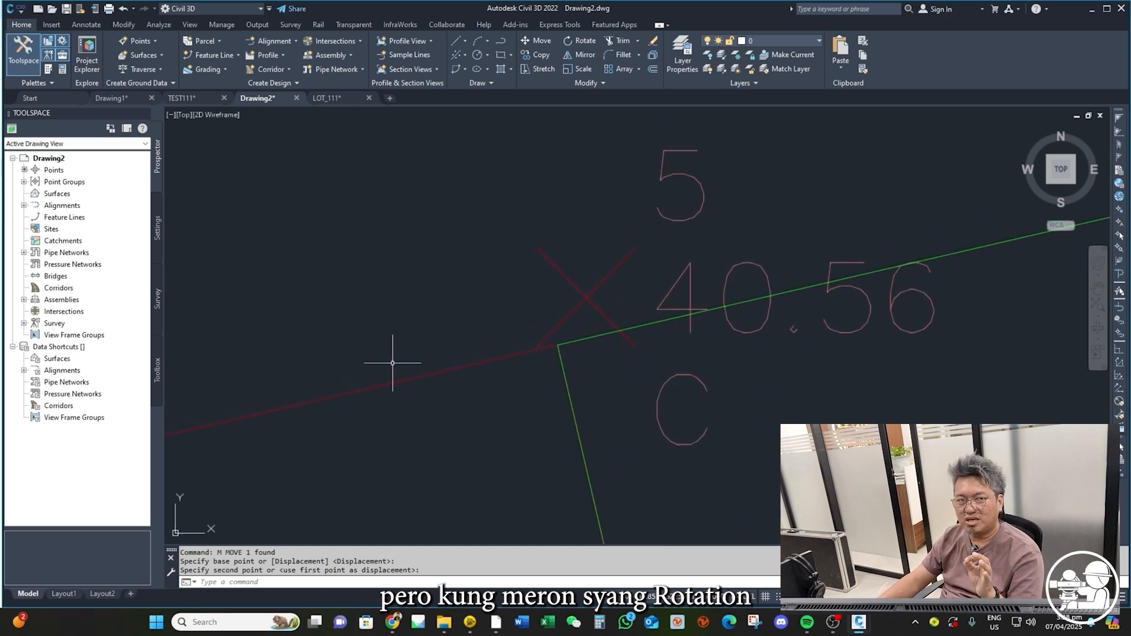
scroll(386, 362, "down", 5)
scroll(588, 399, "down", 4)
scroll(587, 403, "up", 3)
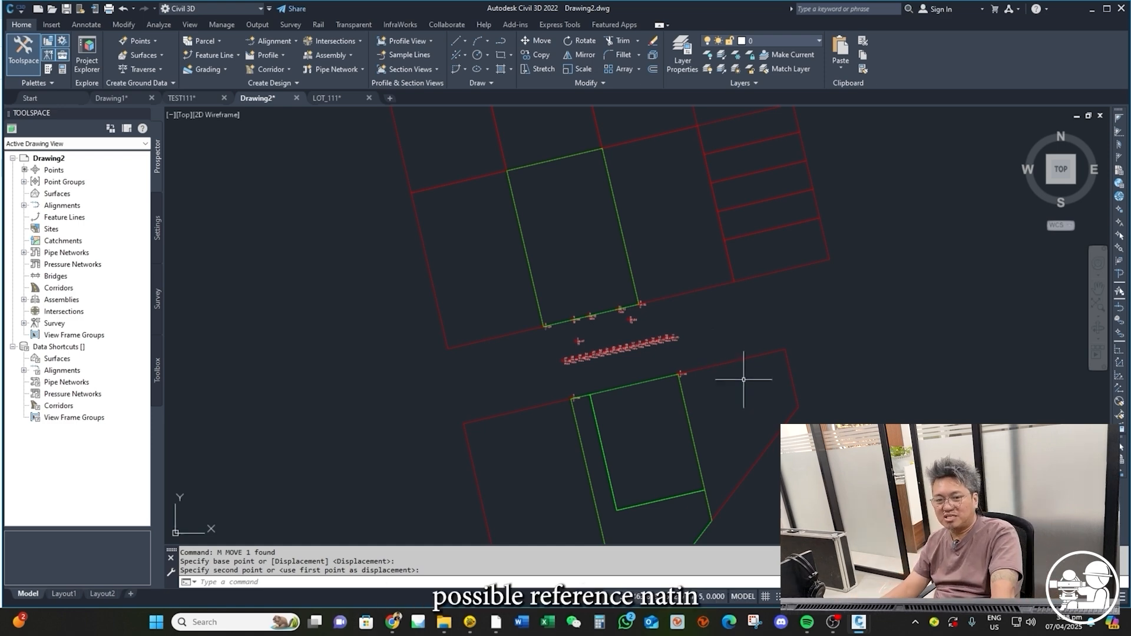
- Inspect the northern green lot's street frontage against survey points 8, 9 and 10 and corner points 4 and 3
scroll(585, 341, "up", 6)
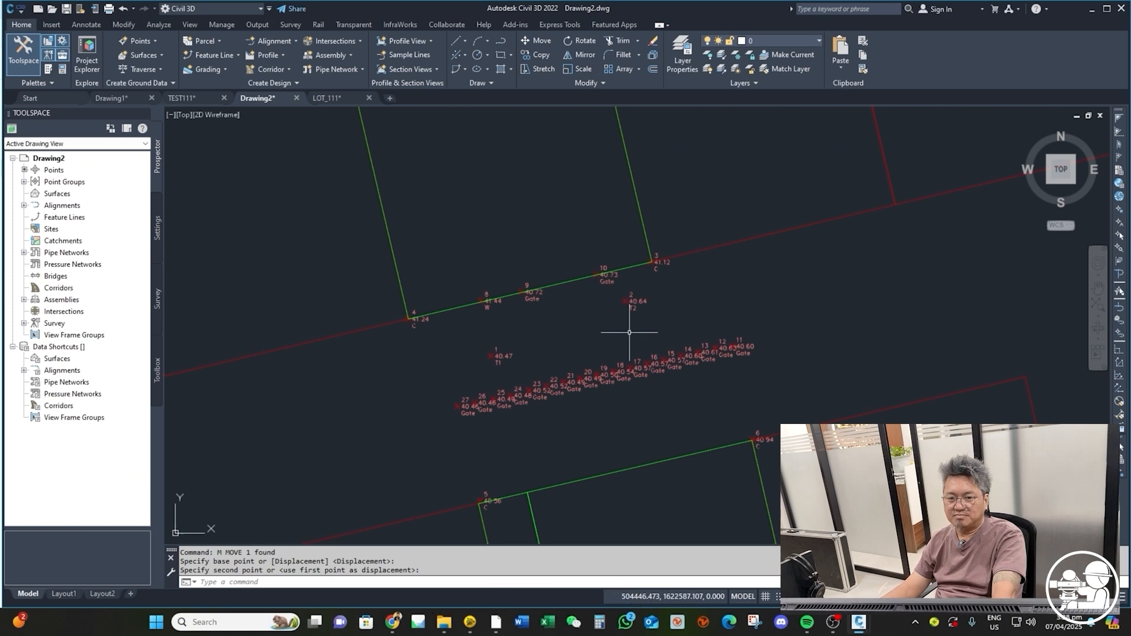
scroll(719, 297, "down", 5)
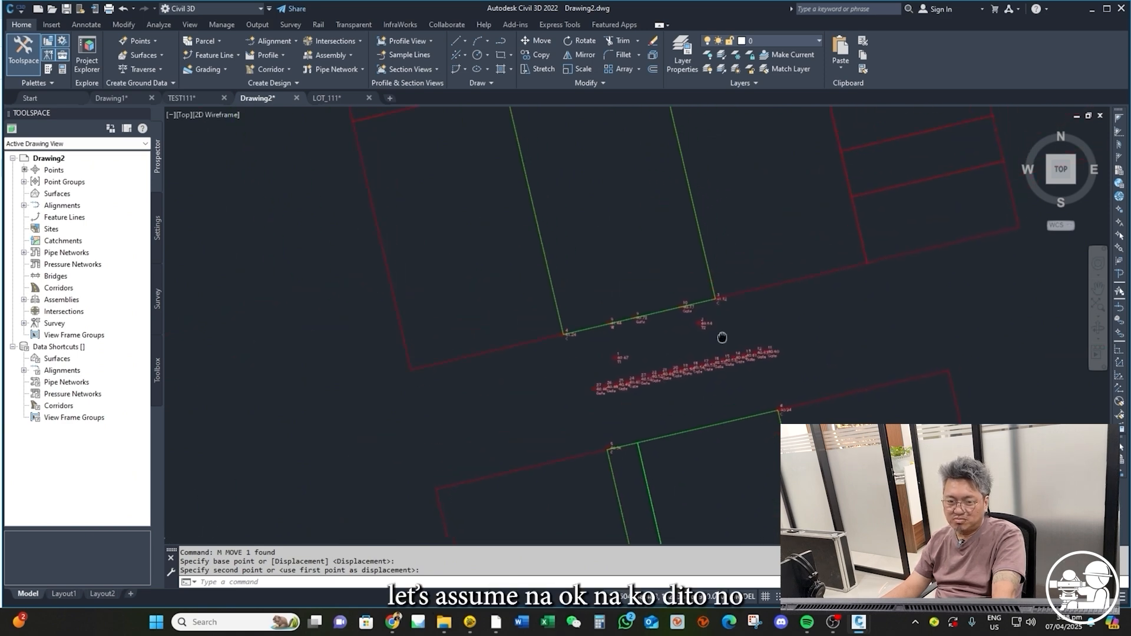
scroll(687, 315, "up", 7)
middle_click_drag(521, 380, 813, 318)
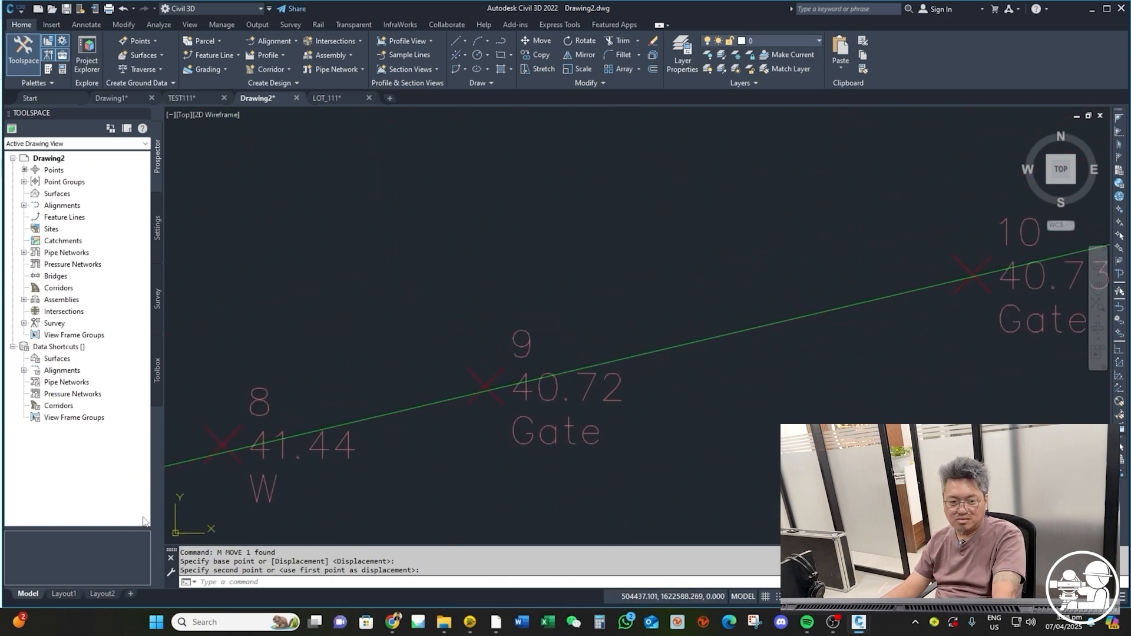
mouse_move(434, 434)
middle_mouse_down()
mouse_move(787, 377)
mouse_move(631, 373)
middle_mouse_up()
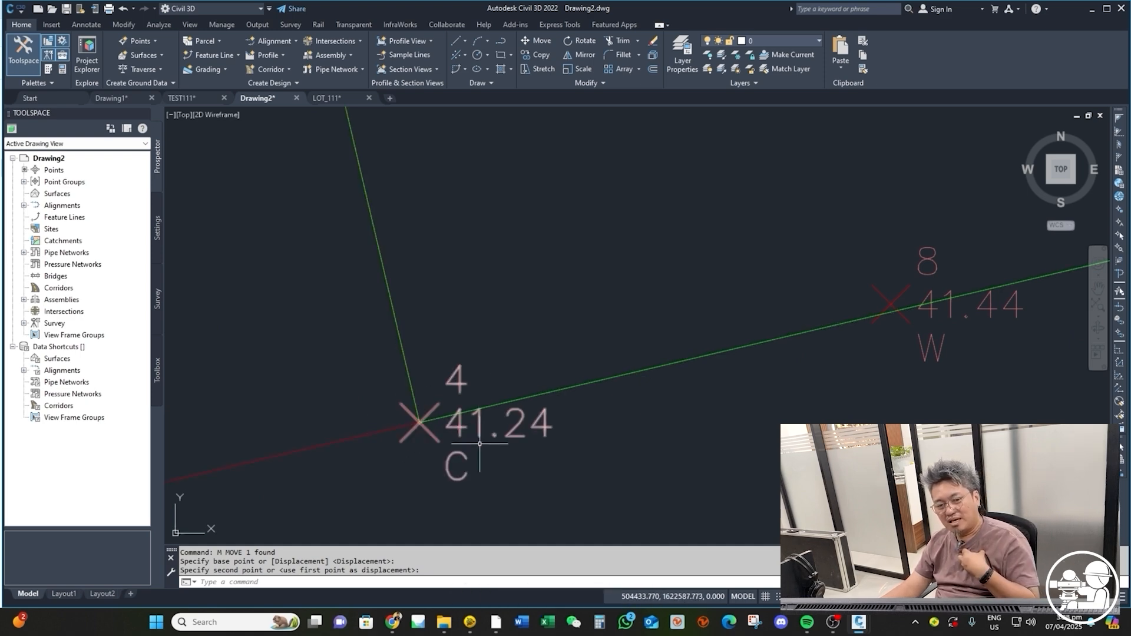
scroll(466, 439, "down", 7)
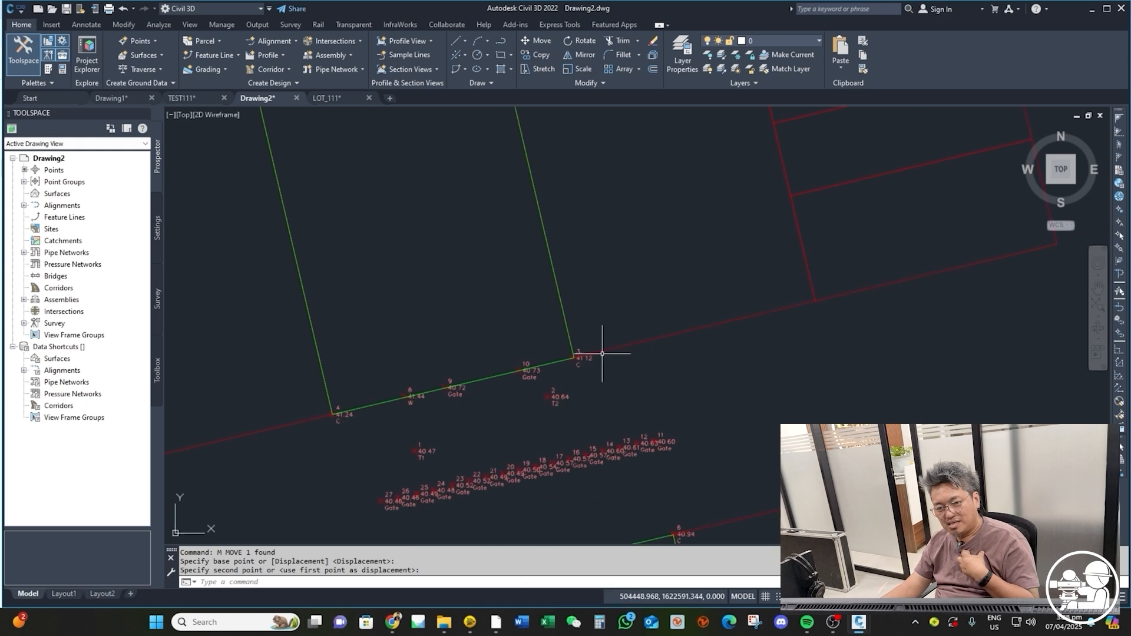
scroll(602, 353, "up", 8)
scroll(512, 293, "down", 4)
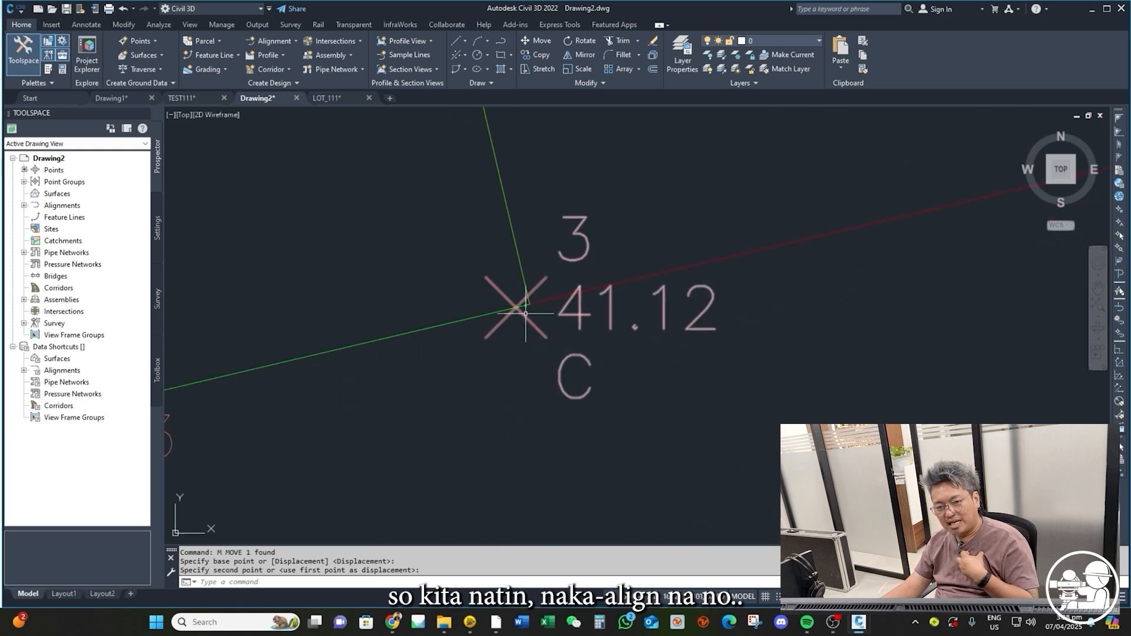
middle_click_drag(525, 369, 525, 358)
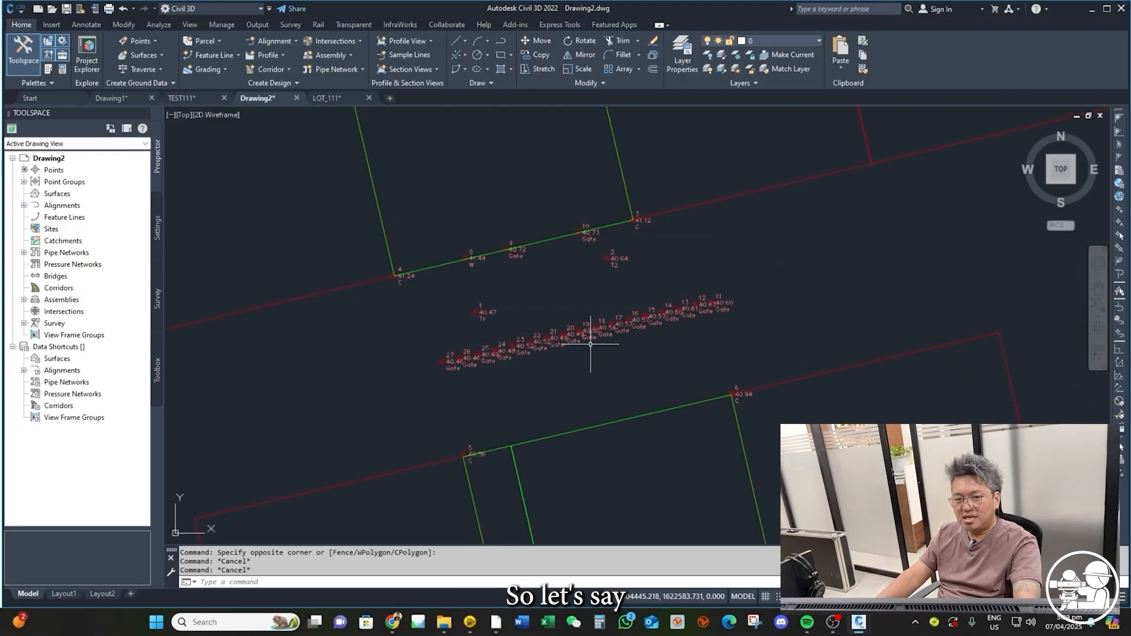
- Query the coordinates of the southwest corner of the narrow-lot stack in the northern block with the ID command
scroll(519, 348, "down", 2)
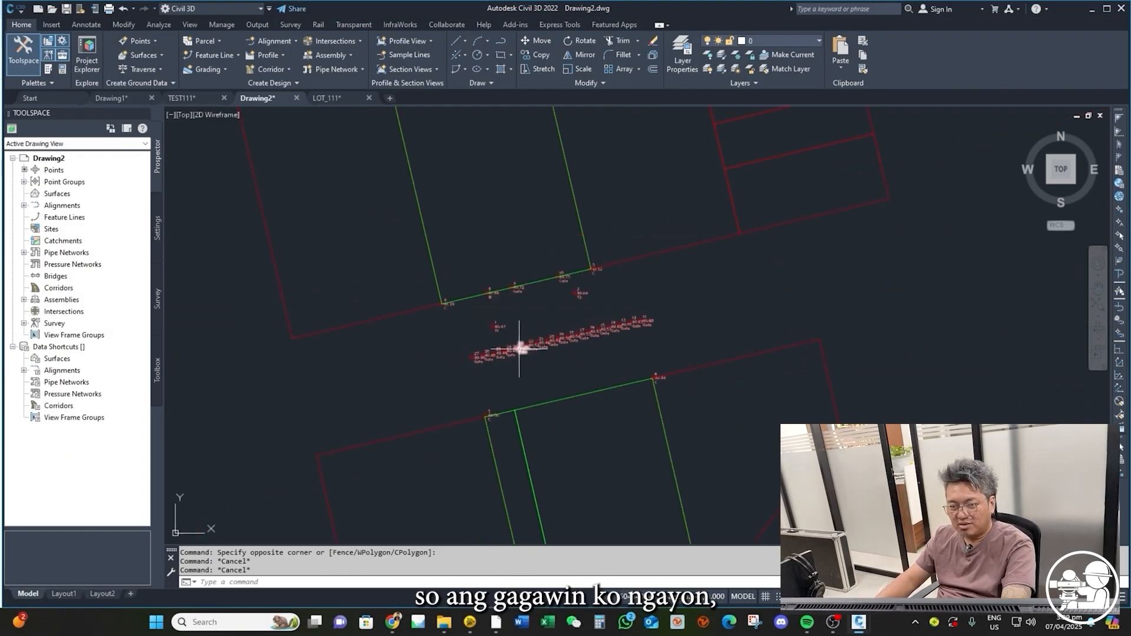
scroll(519, 348, "down", 2)
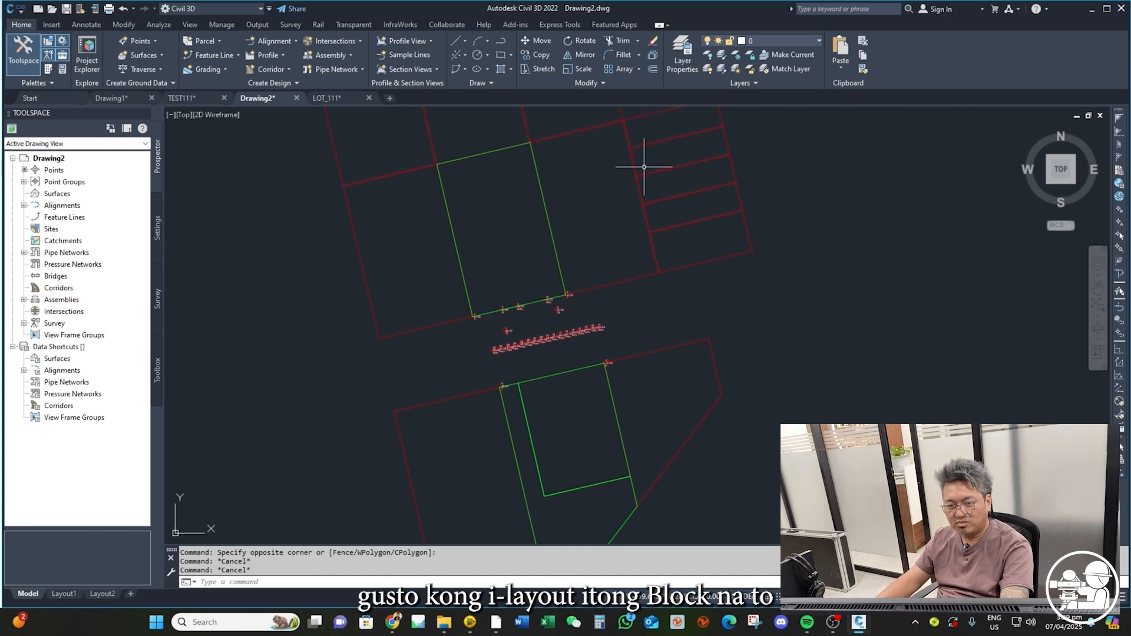
middle_click_drag(630, 208, 623, 247)
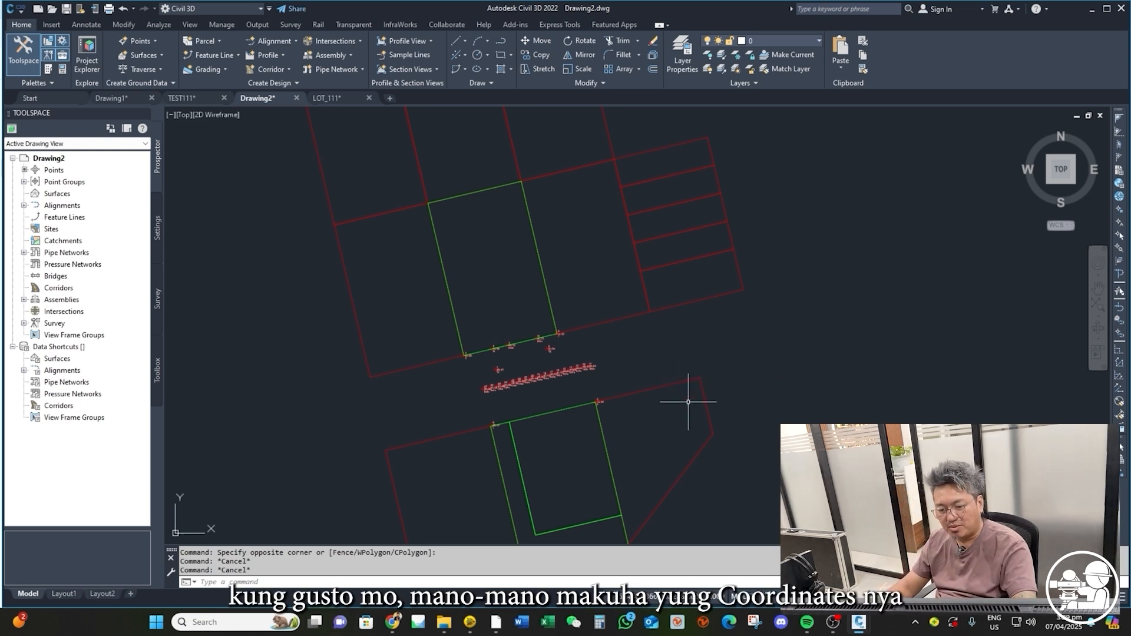
type("ID")
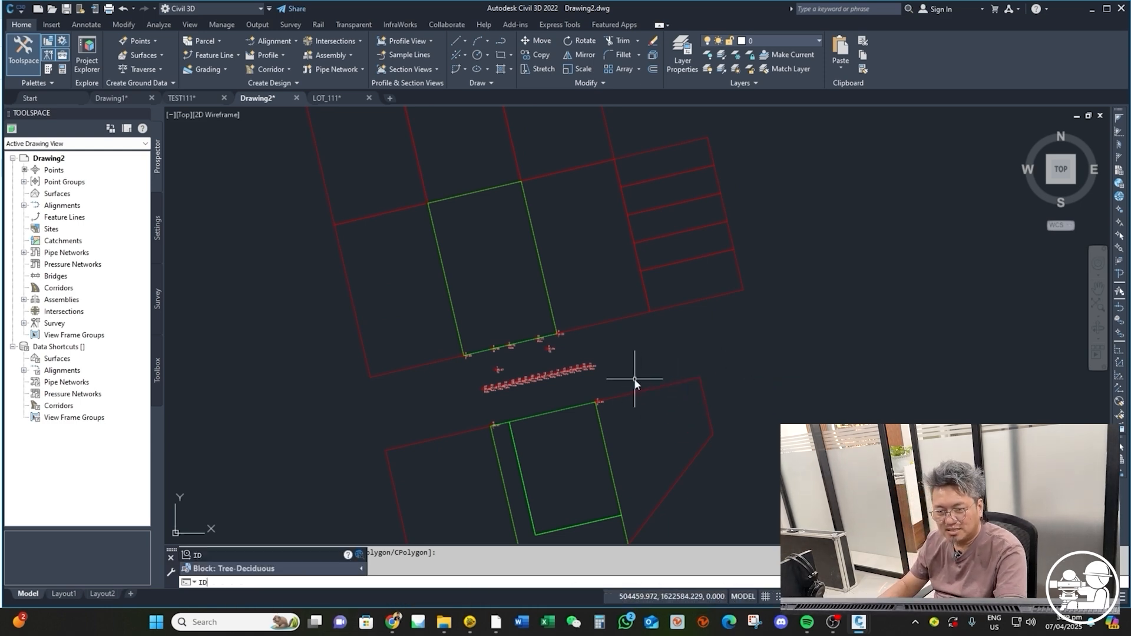
key("Return")
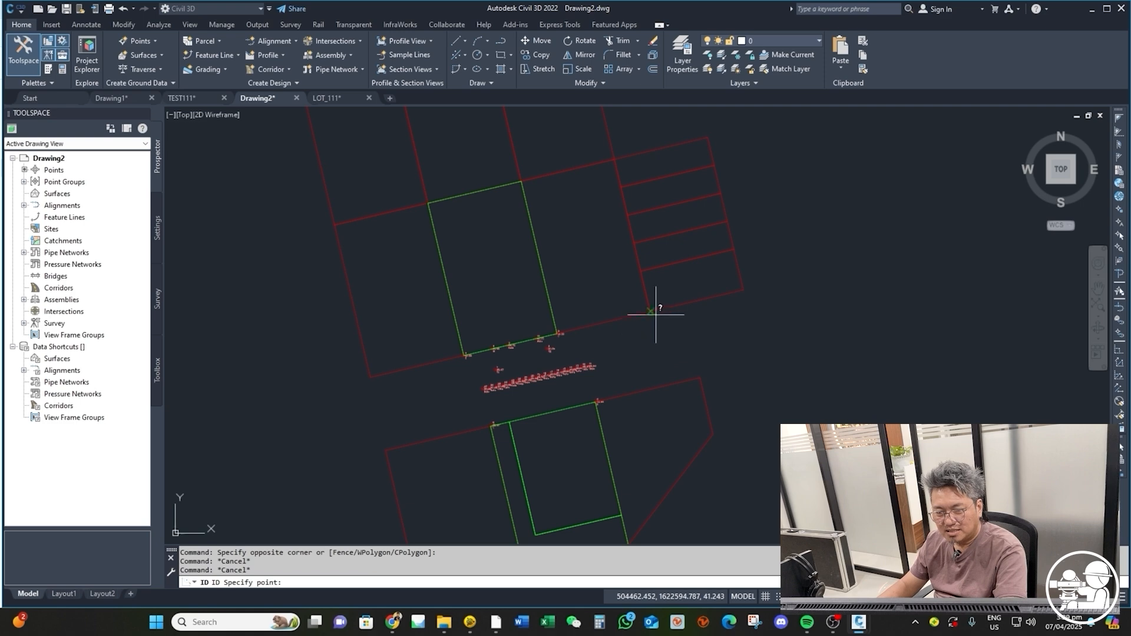
left_click(650, 311)
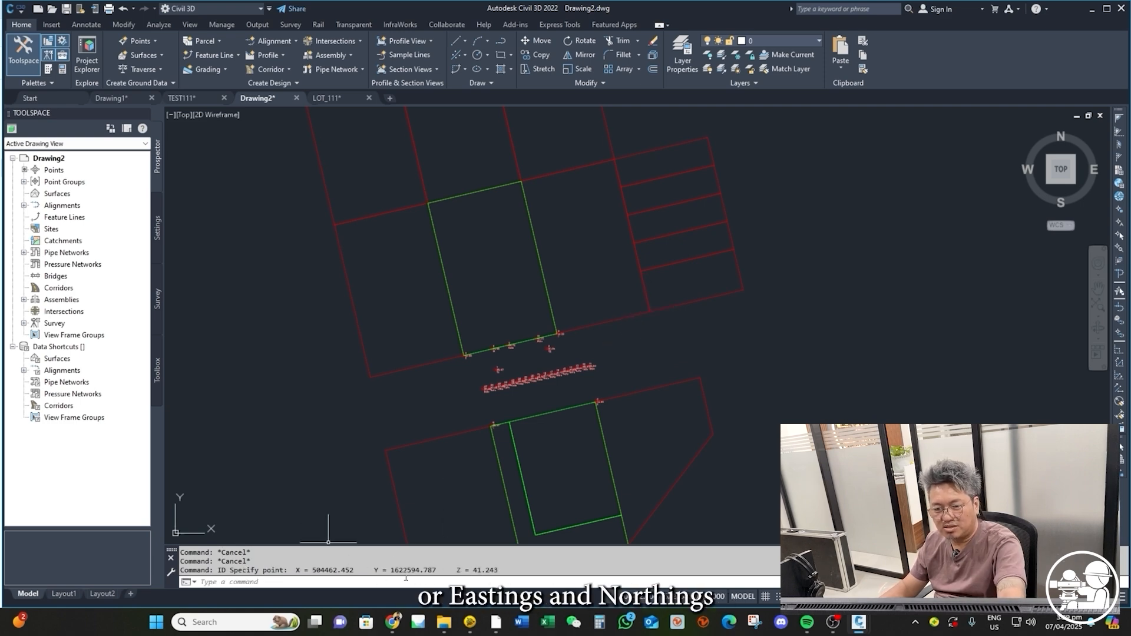
key("Escape")
key("Escape")
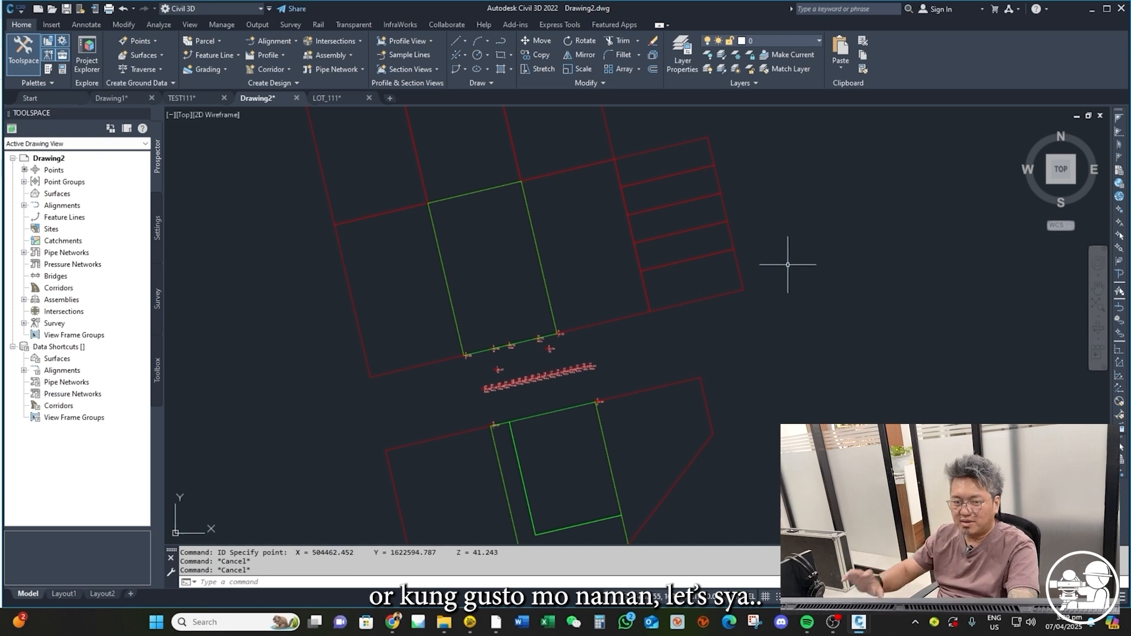
- Draw an open polyline around the lot east of the northern green lot, snapping to each corner including the narrow-lot corners, ending at survey point 3
scroll(731, 288, "down", 2)
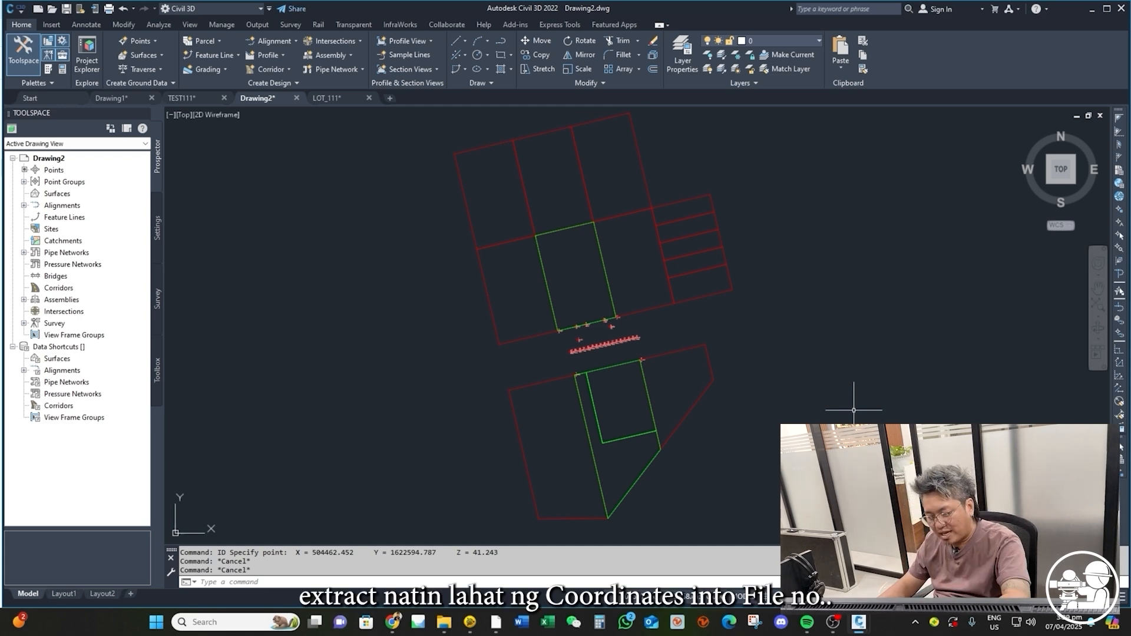
type("P")
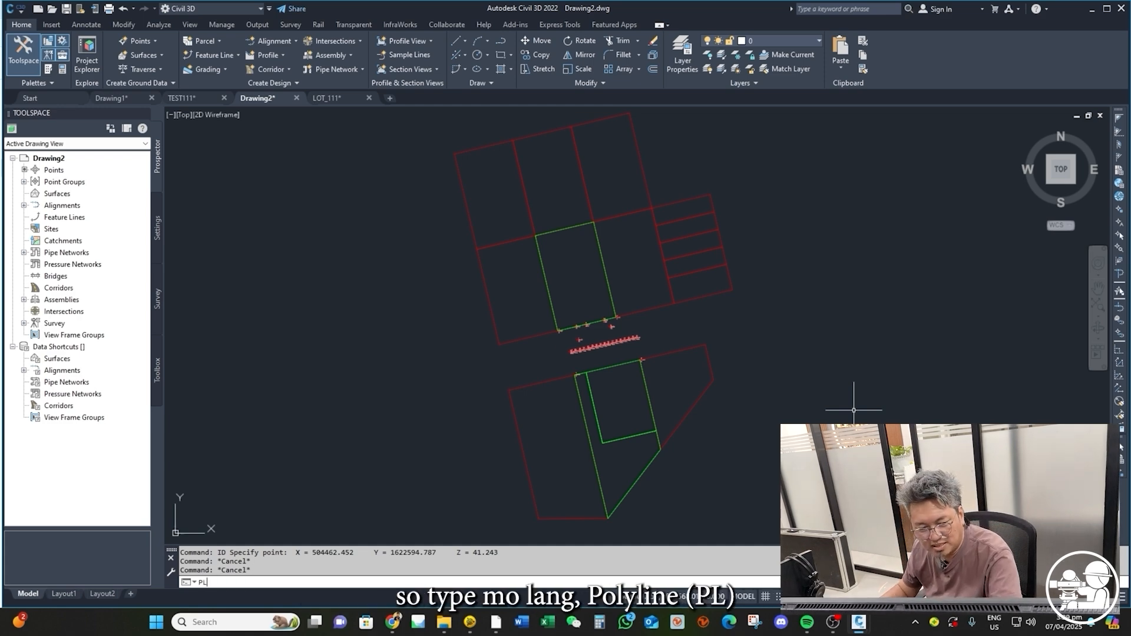
type("L")
key("Return")
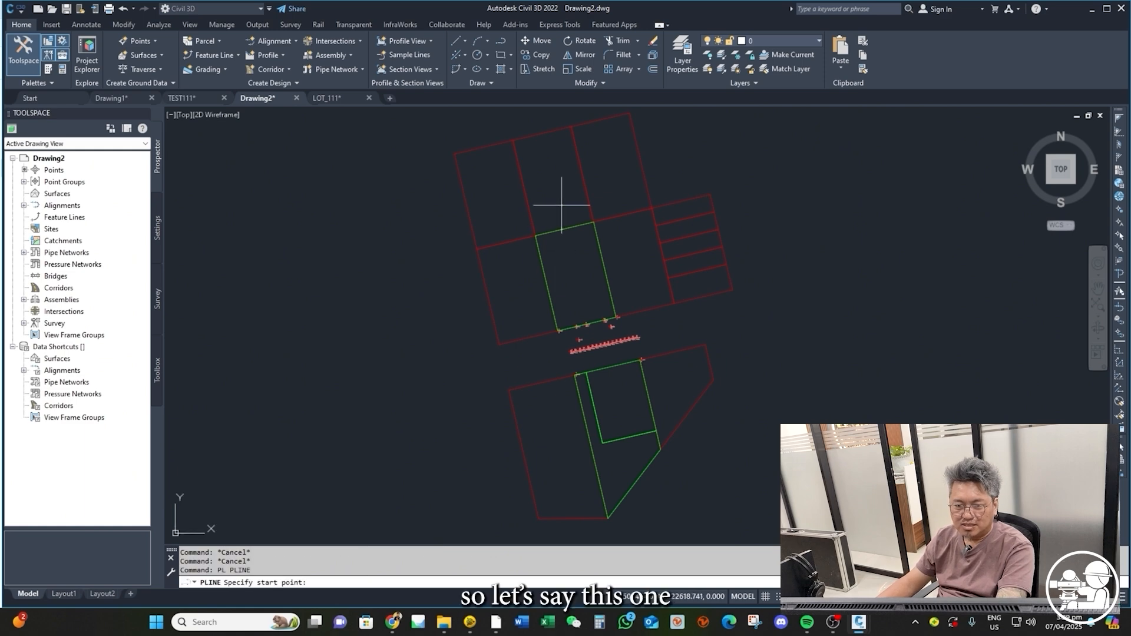
left_click(594, 222)
left_click(652, 209)
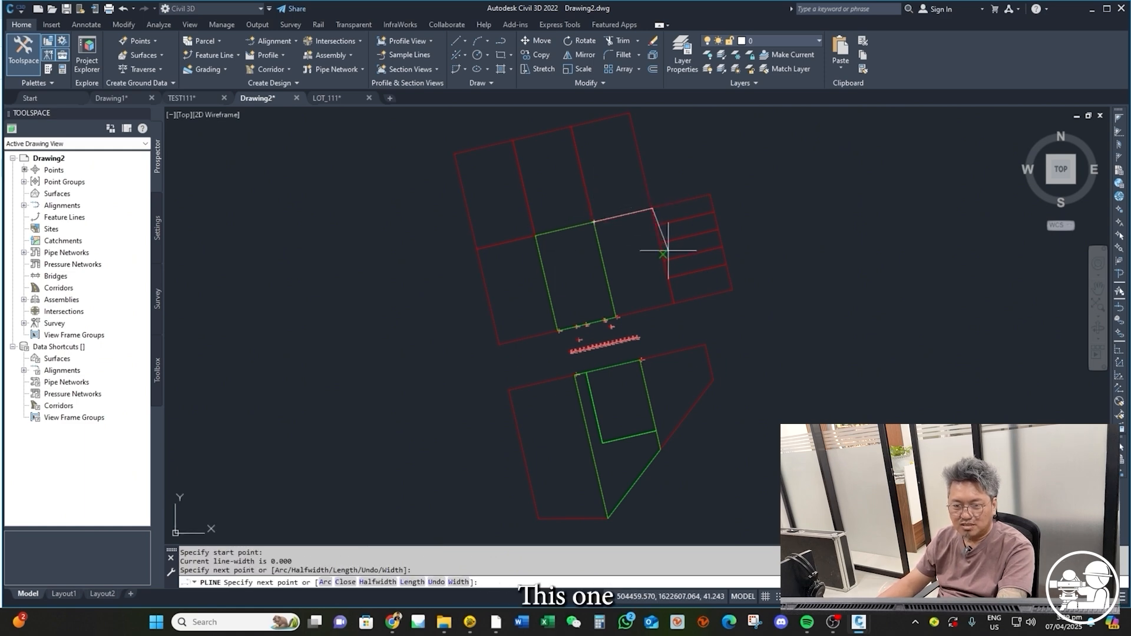
scroll(653, 223, "up", 3)
left_click(664, 233)
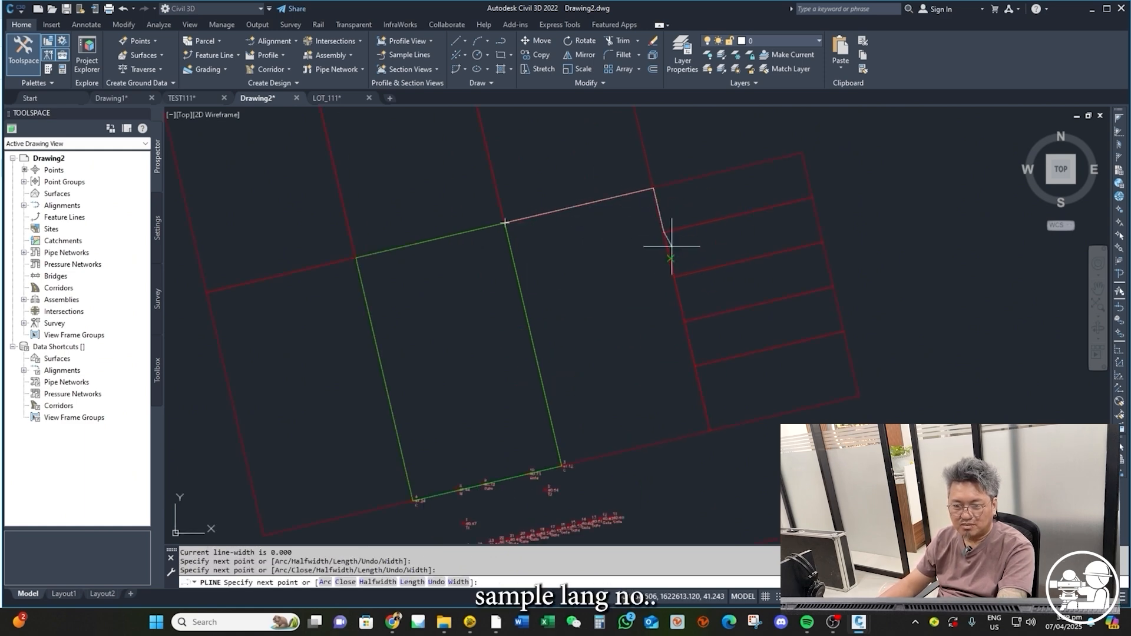
left_click(674, 275)
left_click(685, 320)
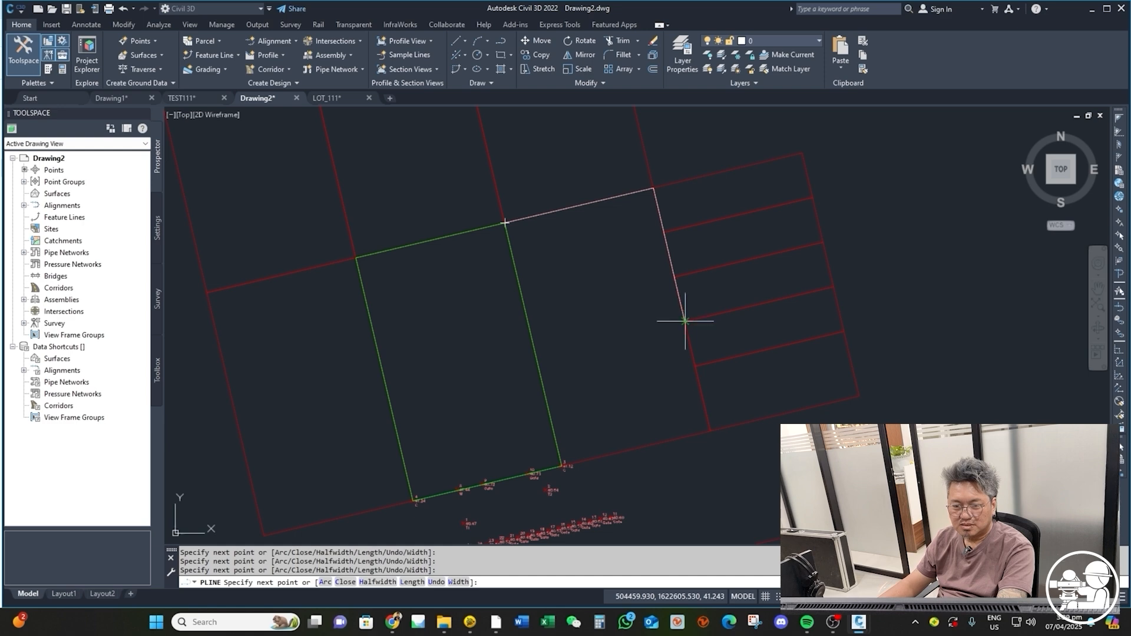
left_click(711, 430)
scroll(517, 431, "up", 5)
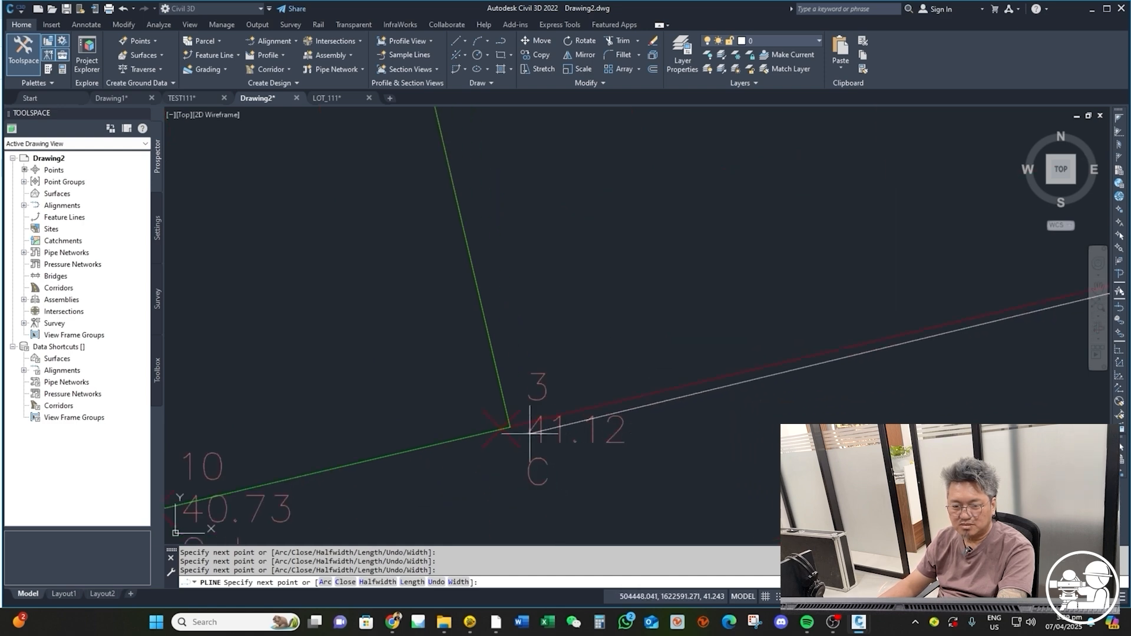
left_click(516, 430)
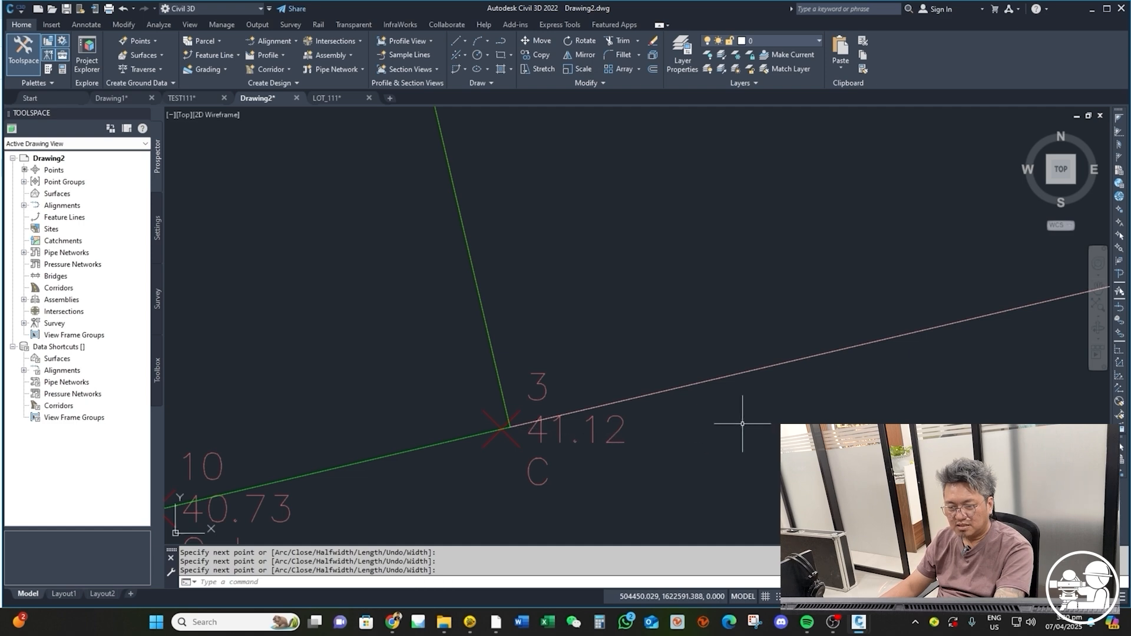
key("Return")
- List the new polyline's properties with the LIST command and copy all of its vertex coordinate lines
scroll(707, 447, "down", 5)
left_click(813, 289)
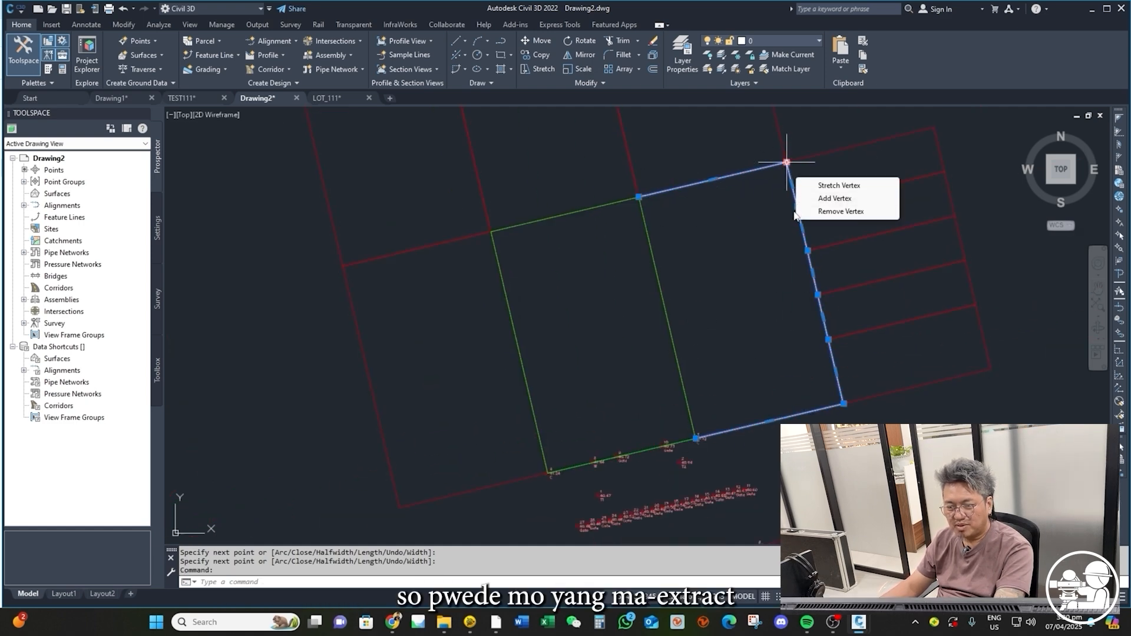
key("Escape")
key("Escape")
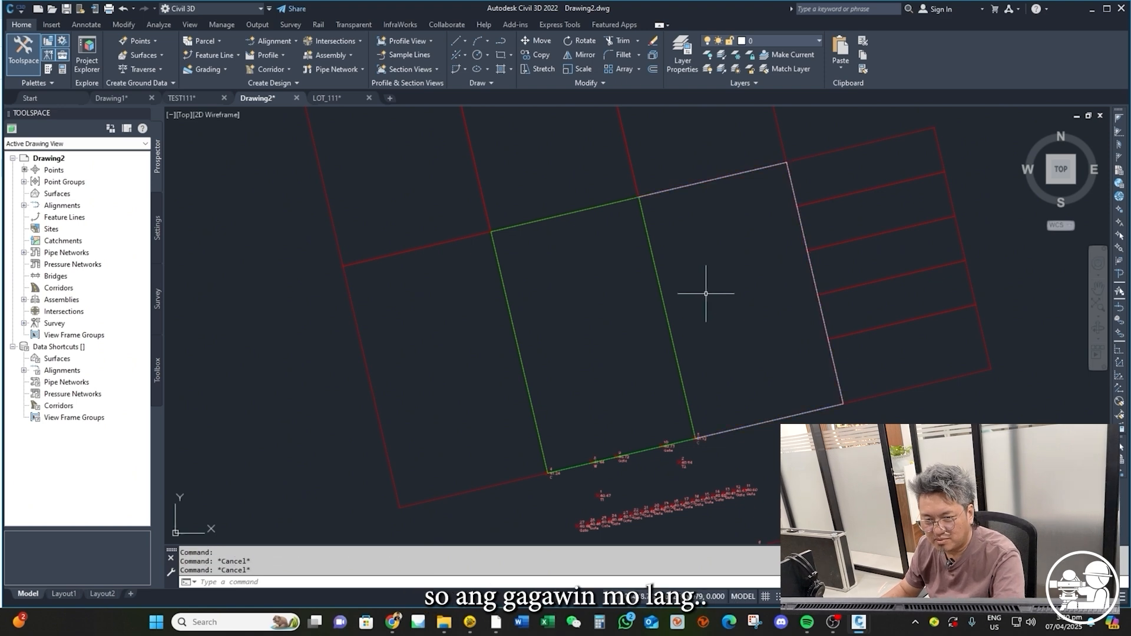
left_click(701, 180)
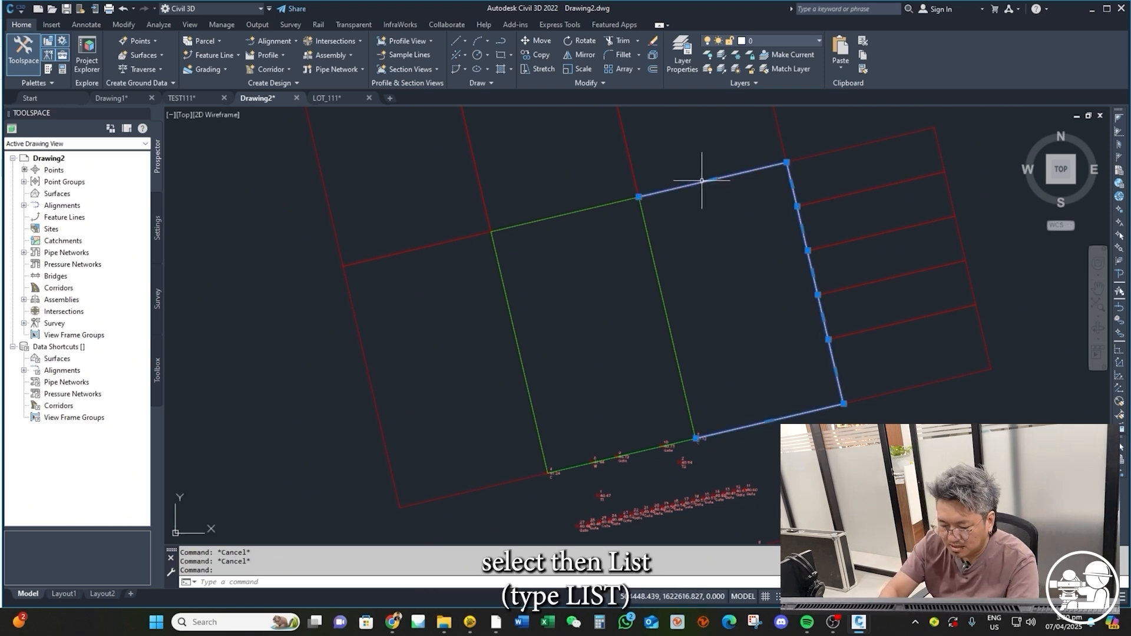
type("LIST")
key("Return")
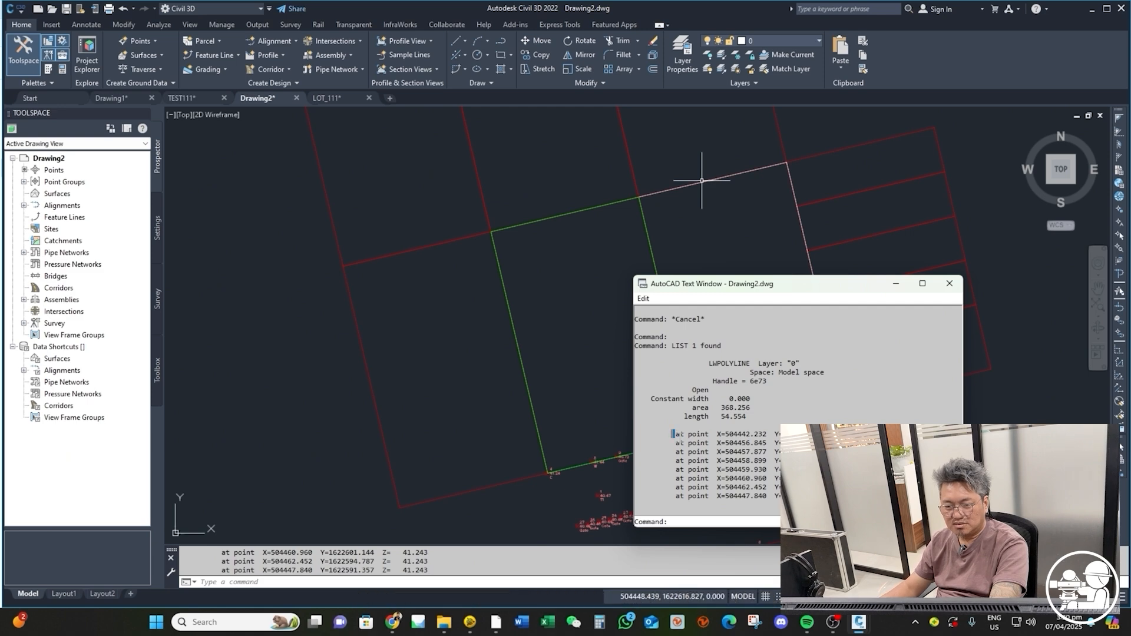
left_click_drag(674, 434, 789, 496)
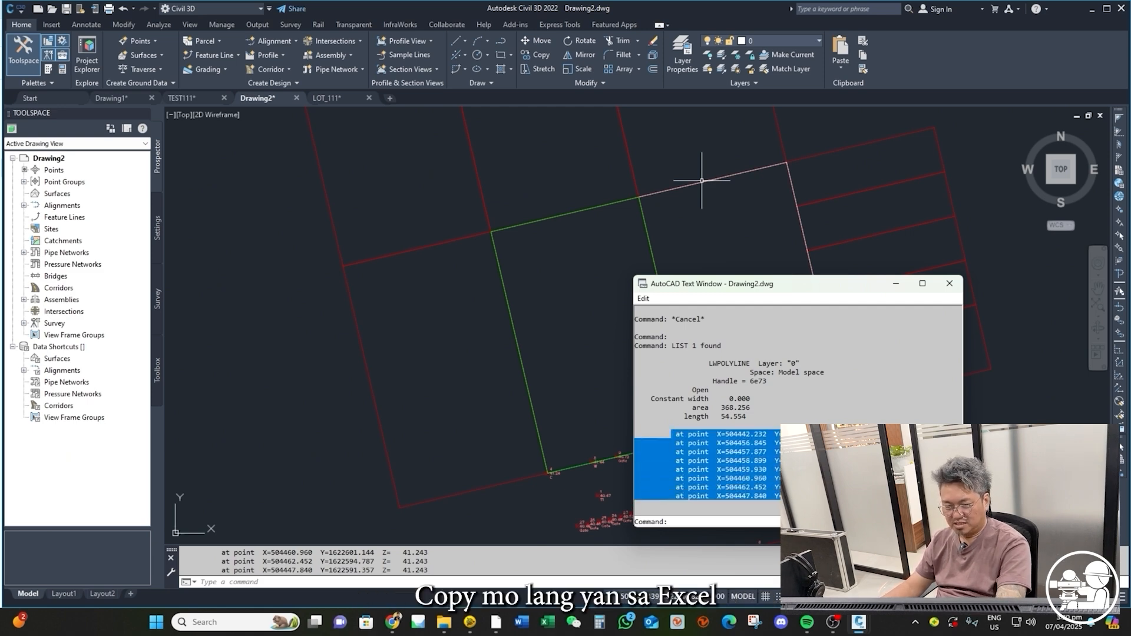
- Switch to Excel, create a blank workbook and paste the copied vertex lines starting in cell A1
left_click(547, 622)
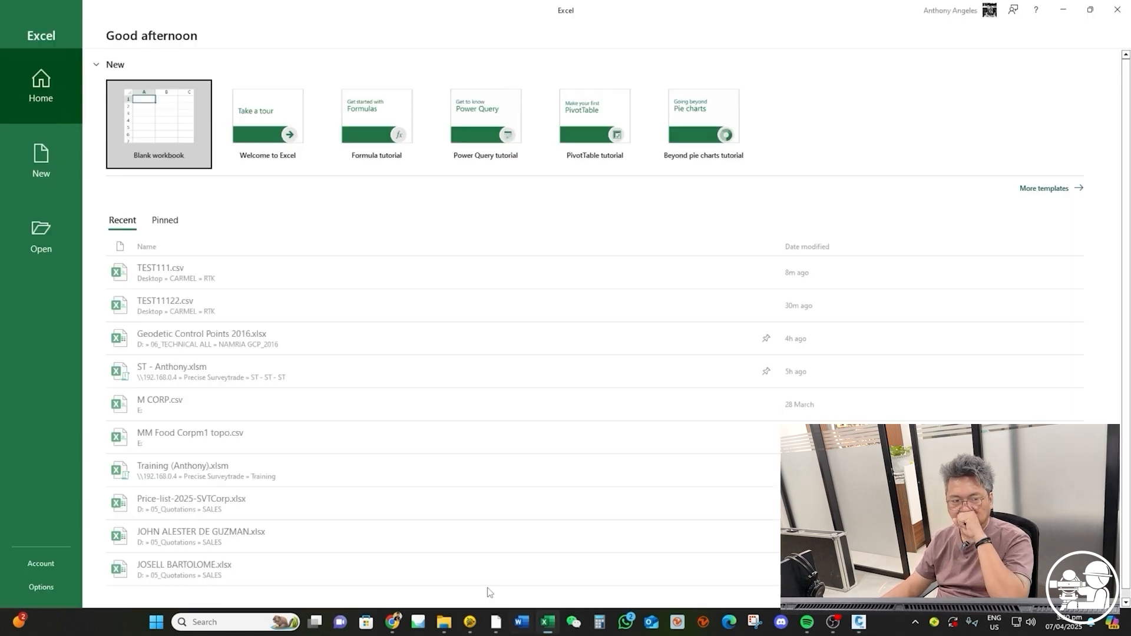
left_click(138, 101)
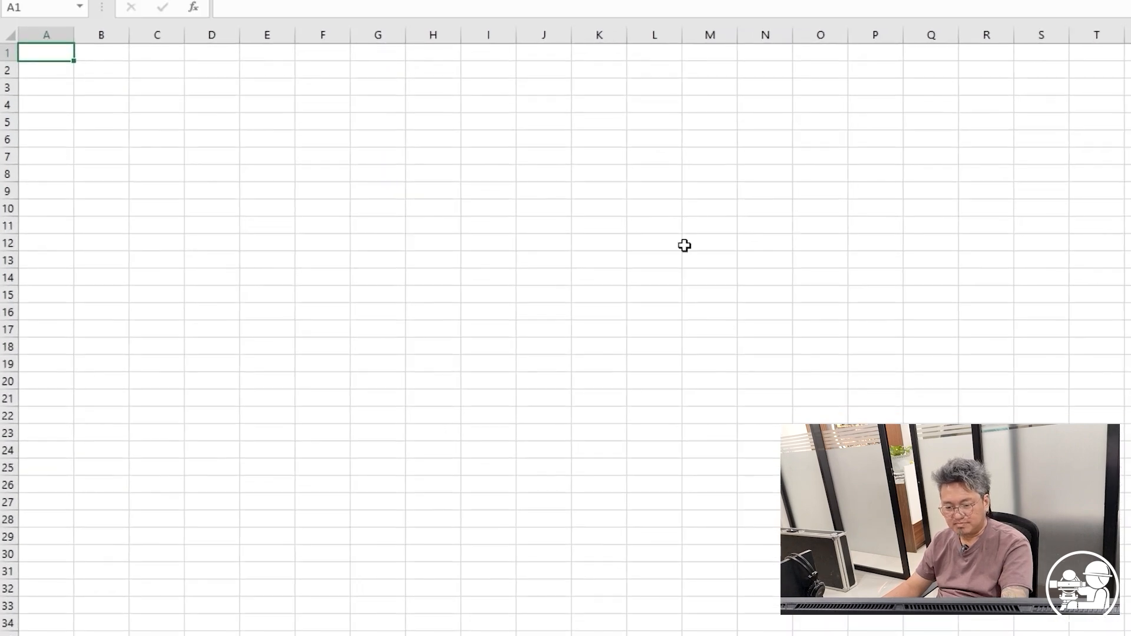
type("at point  X=504442.232  Y=1622615.241  Z=  41.243 at point  X=504456.845  Y=1622618.672  Z=  41.243 at point  X=504457.877  Y=1622614.295  Z=  41.243 at point  X=504458.899  Y=1622609.907  Z=  41.243 at point  X=504459.930  Y=1622605.530  Z=  41.243 at point  X=504460.960  Y=1622601.144  Z=  41.243 at point  X=504462.452  Y=1622594.787  Z=  41.243 at point  X=504447.840  Y=1622591.357  Z=  41.243")
left_click(492, 204)
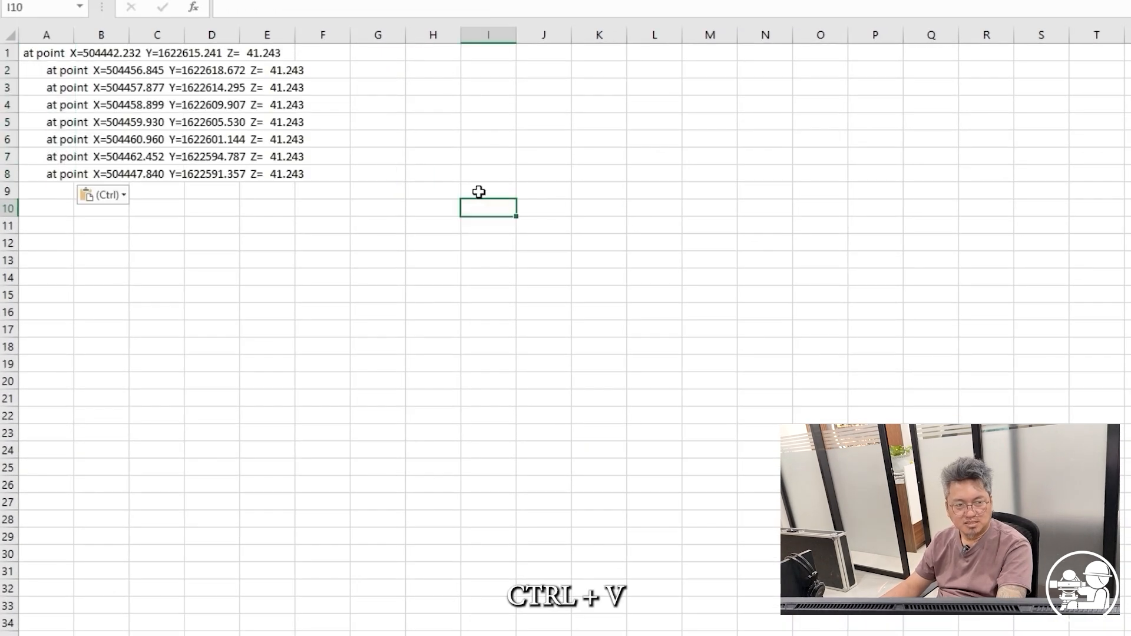
- Indent the text in cell A1 to match the rows below and autofit column A to its contents
left_click(53, 55)
left_click(226, 8)
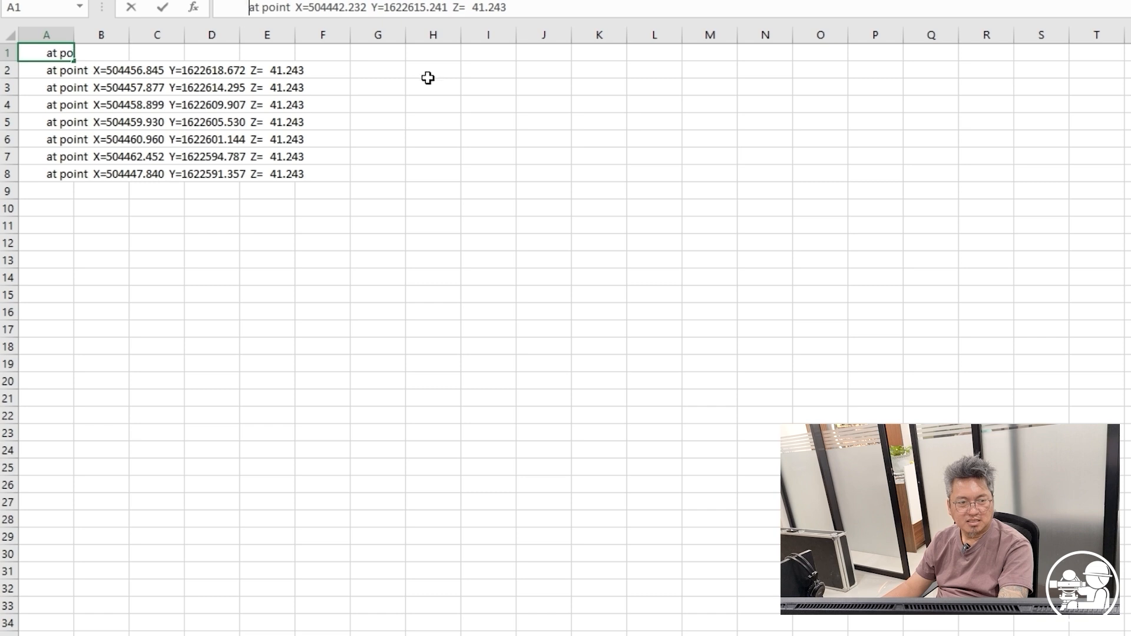
left_click(273, 259)
double_click(74, 35)
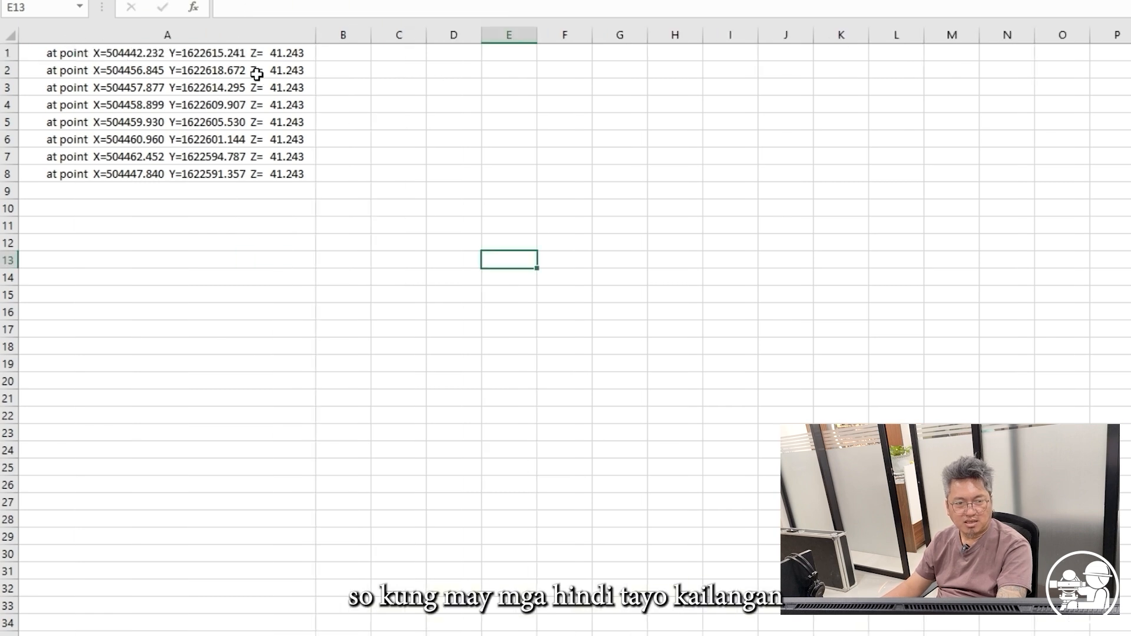
- Split column A with Text to Columns as delimited data, adding Space and the custom character = as delimiters
left_click(220, 27)
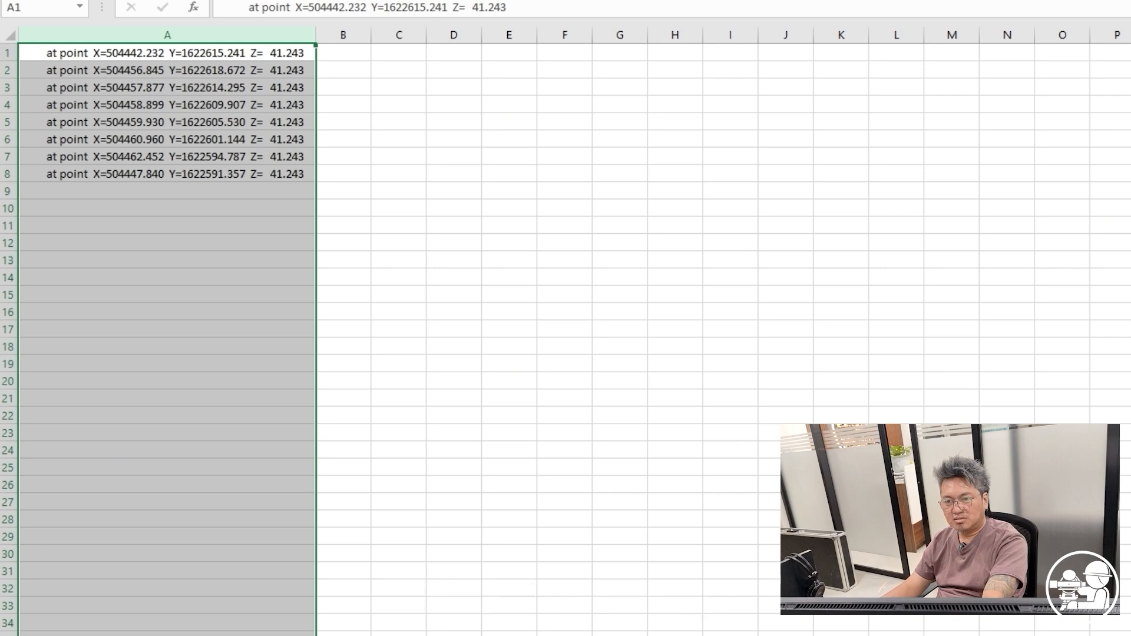
left_click(218, 6)
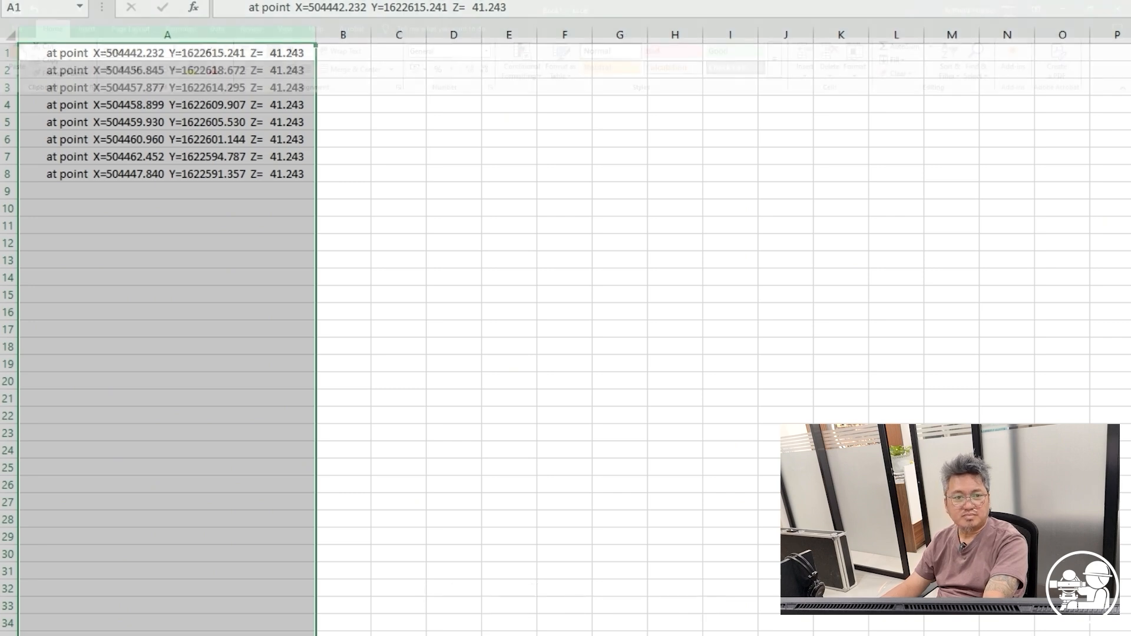
left_click(217, 28)
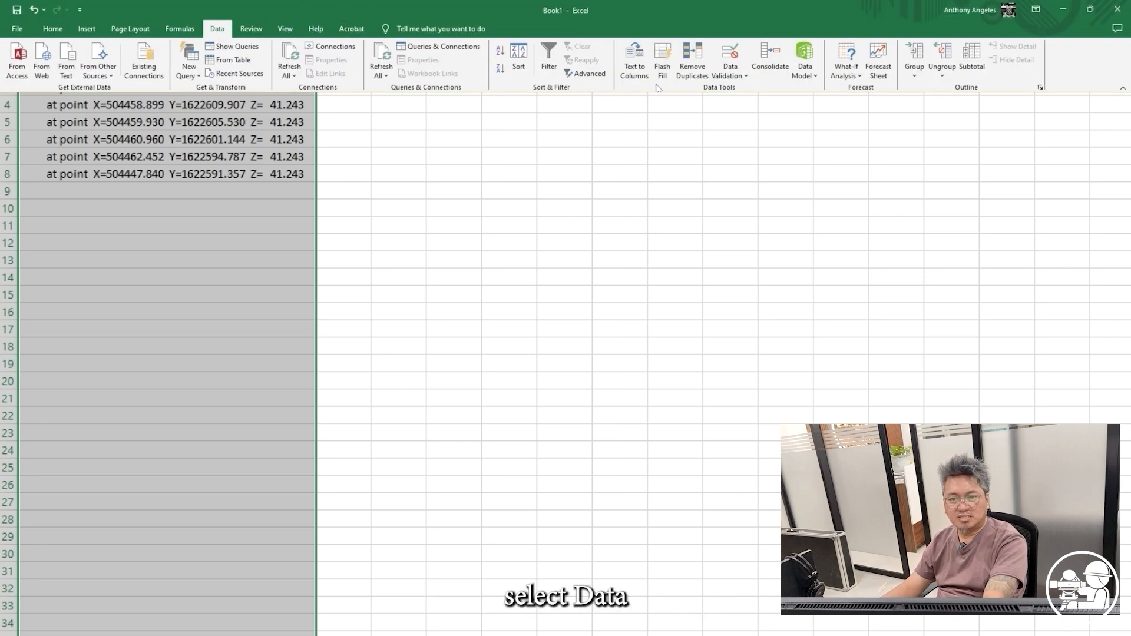
left_click(634, 59)
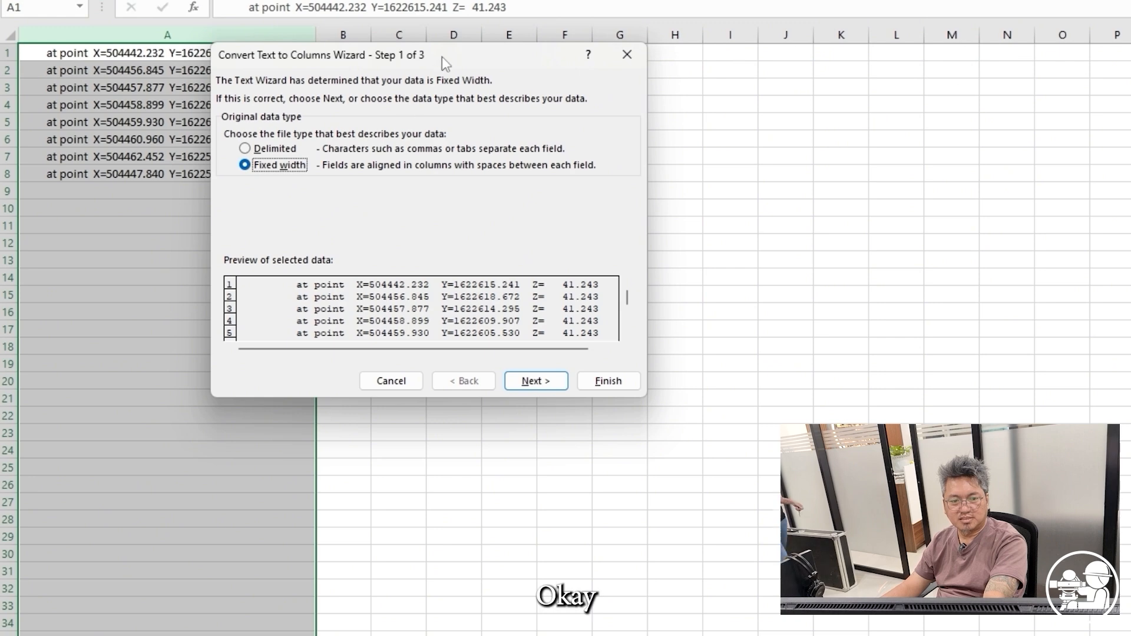
left_click_drag(445, 62, 833, 20)
left_click(655, 107)
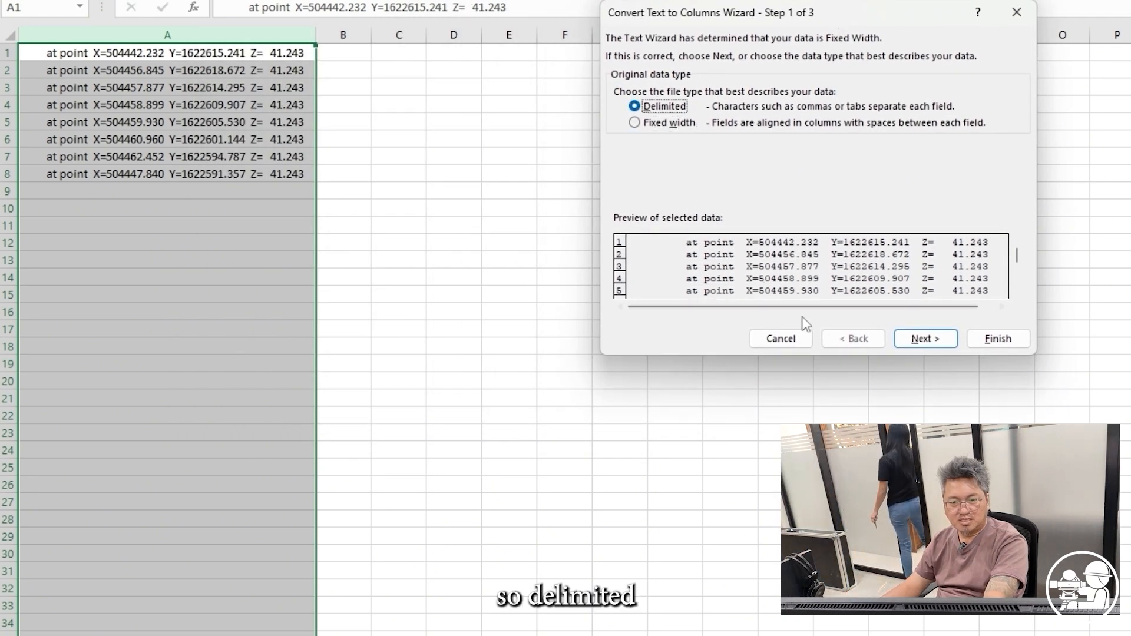
left_click(924, 338)
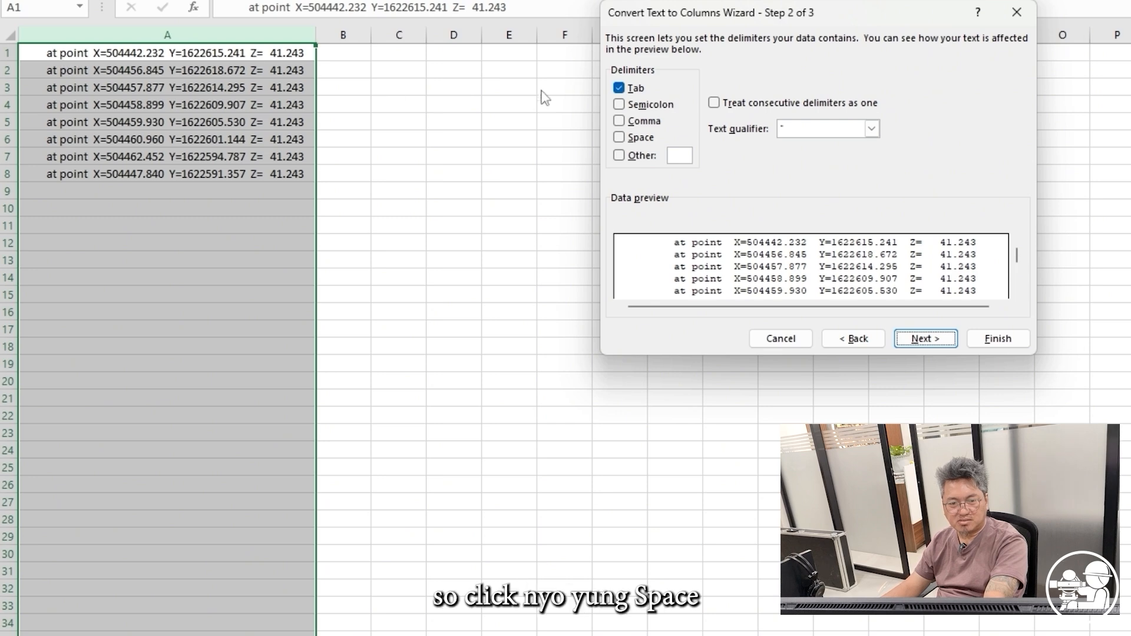
left_click(632, 139)
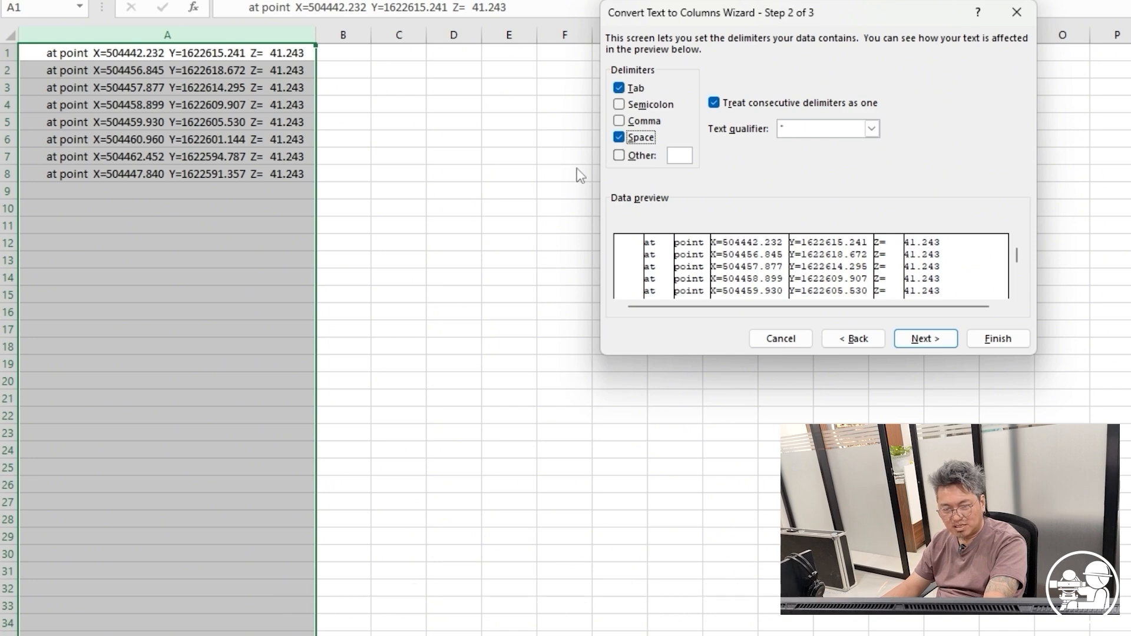
left_click(619, 156)
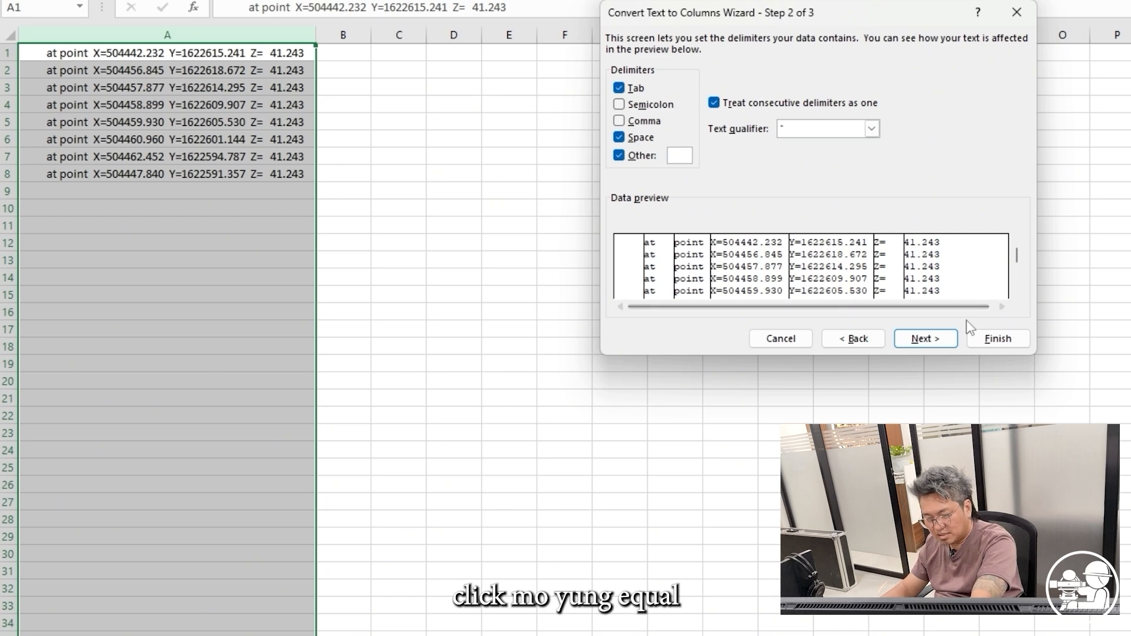
type("=")
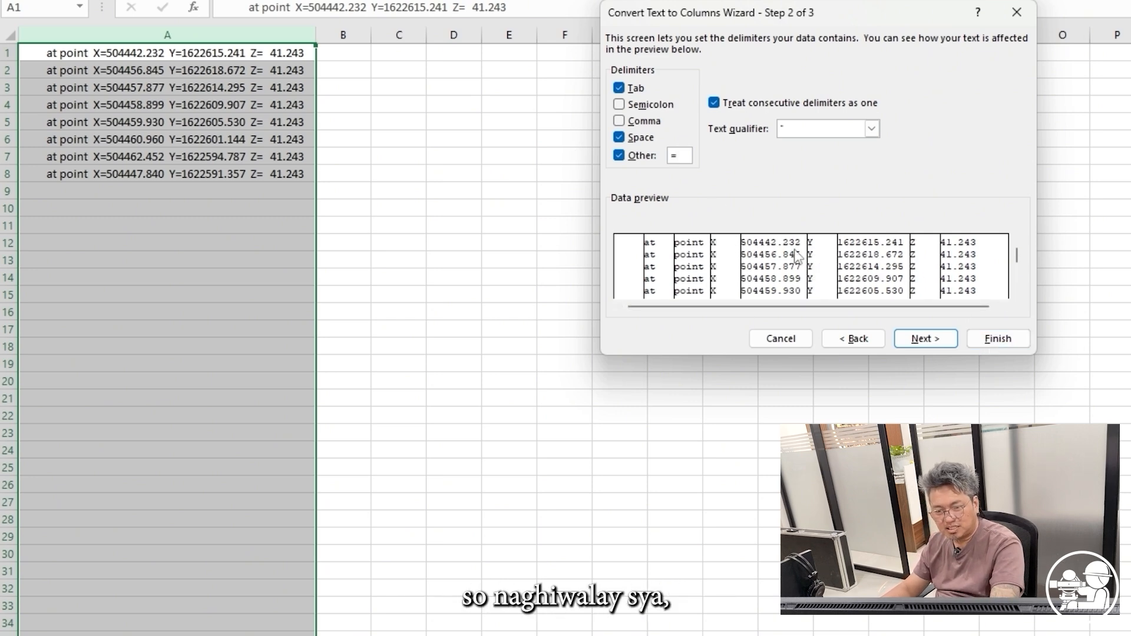
left_click(998, 339)
left_click(896, 347)
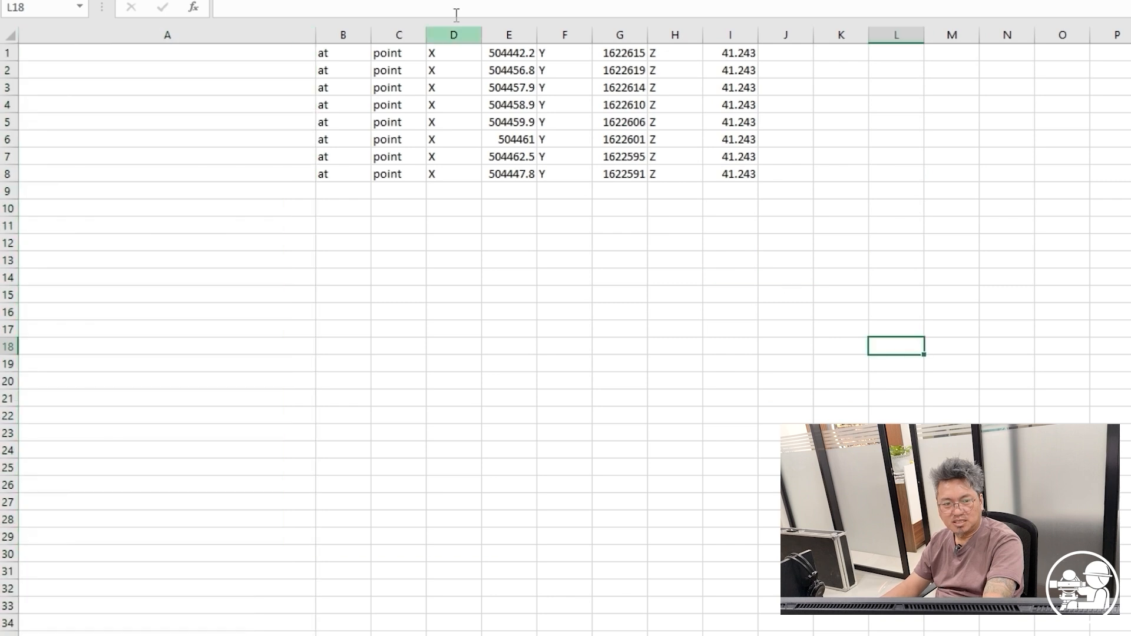
- Delete the columns holding the at, point, X, Y and Z labels so that only the coordinate values remain
left_click_drag(454, 34, 339, 28)
right_click(340, 34)
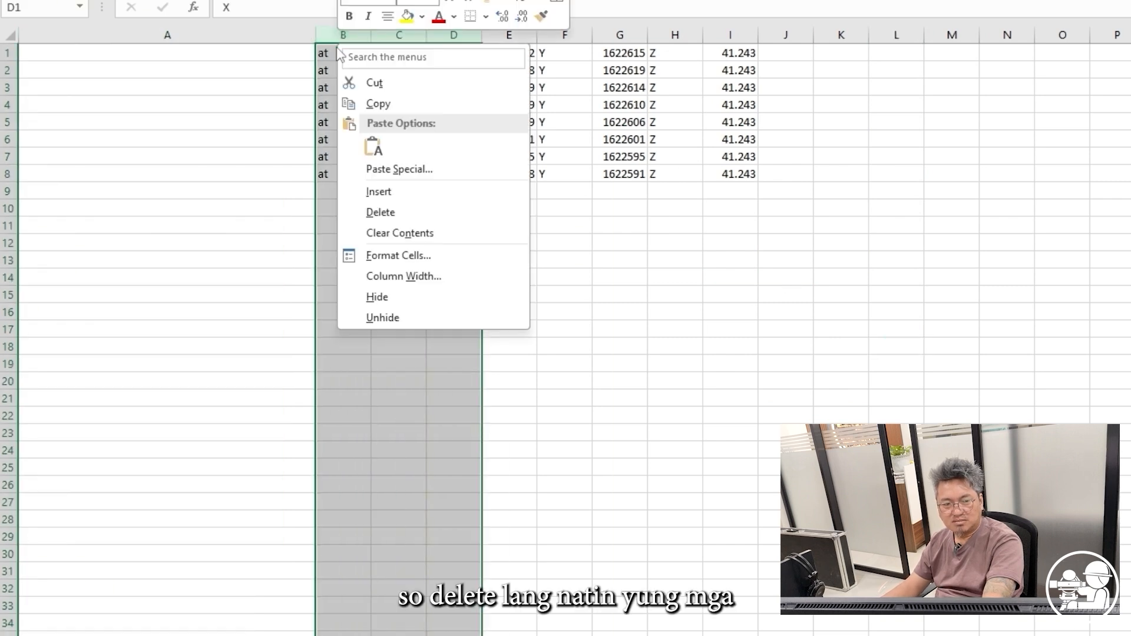
left_click(393, 217)
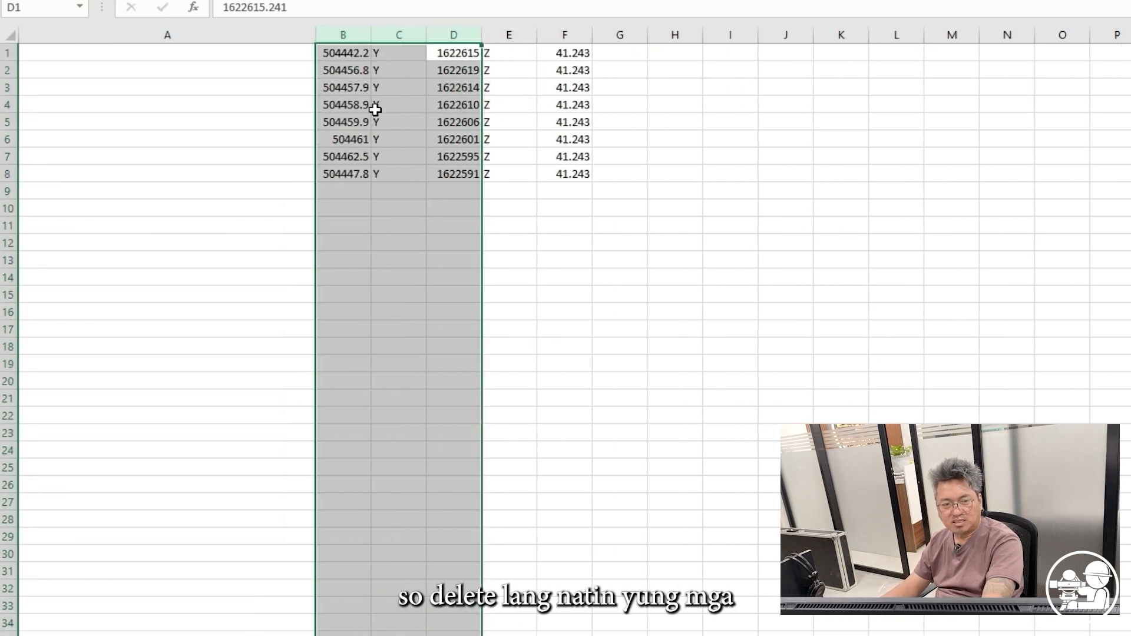
right_click(398, 34)
left_click(437, 207)
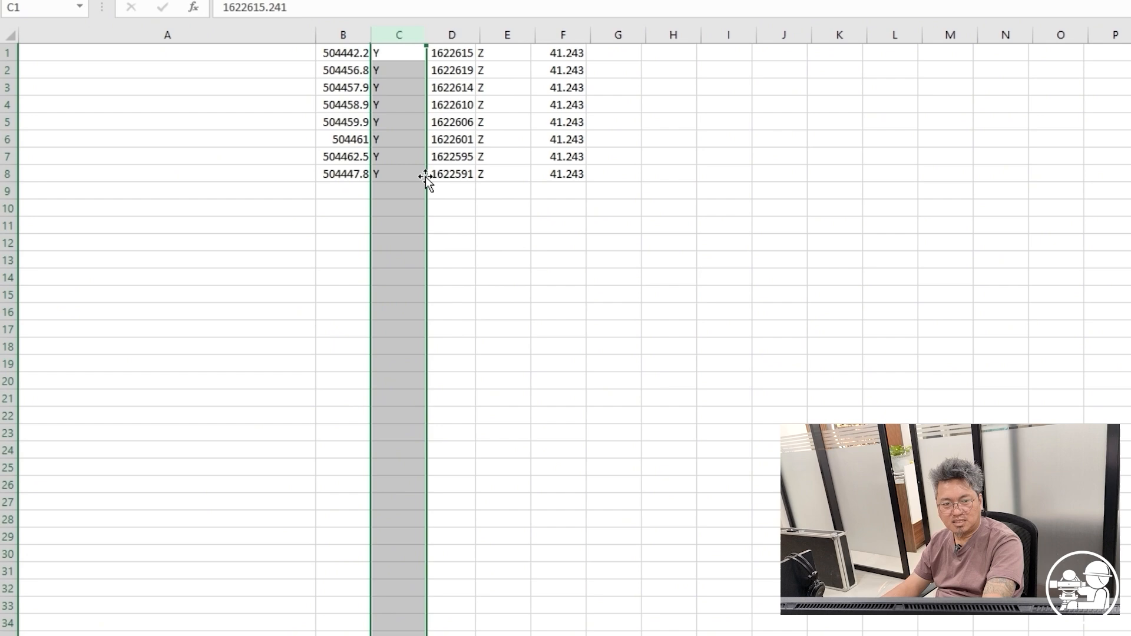
left_click(457, 36)
right_click(458, 35)
left_click(501, 204)
left_click(675, 225)
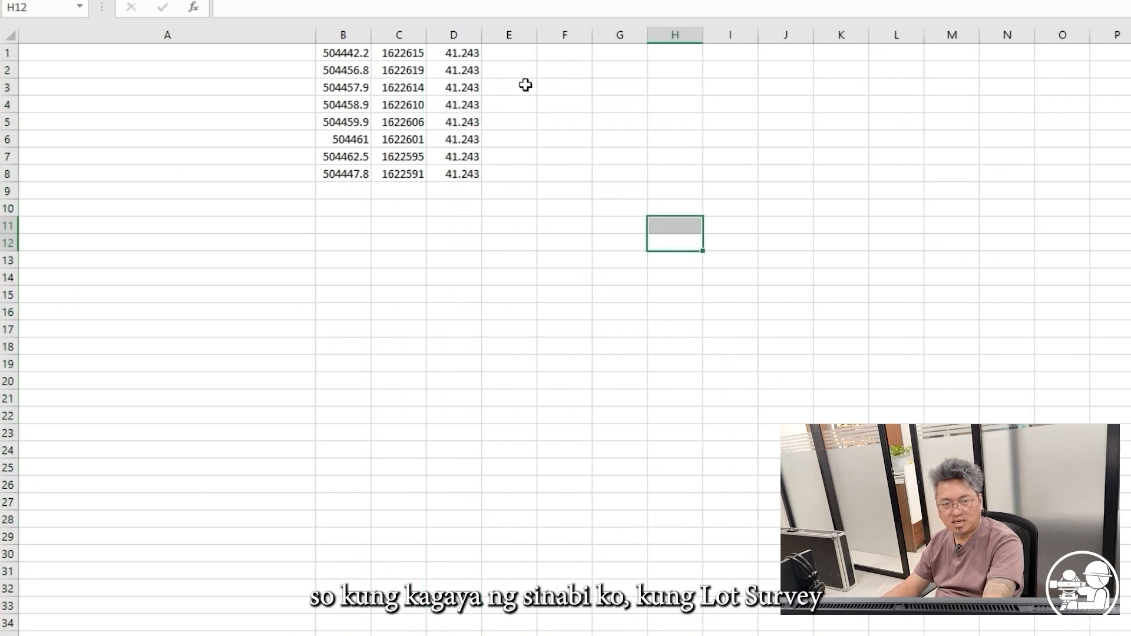
- Set the elevation in D1 to 0 and fill it down through D8
left_click(468, 53)
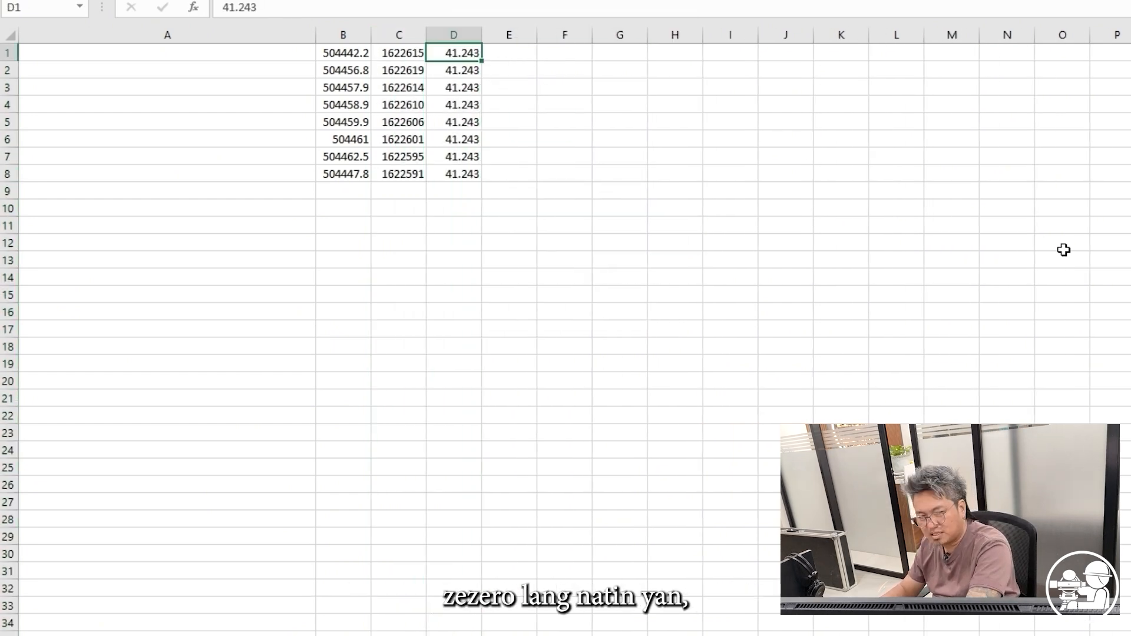
type("0")
left_click_drag(754, 173, 677, 174)
left_click(467, 52)
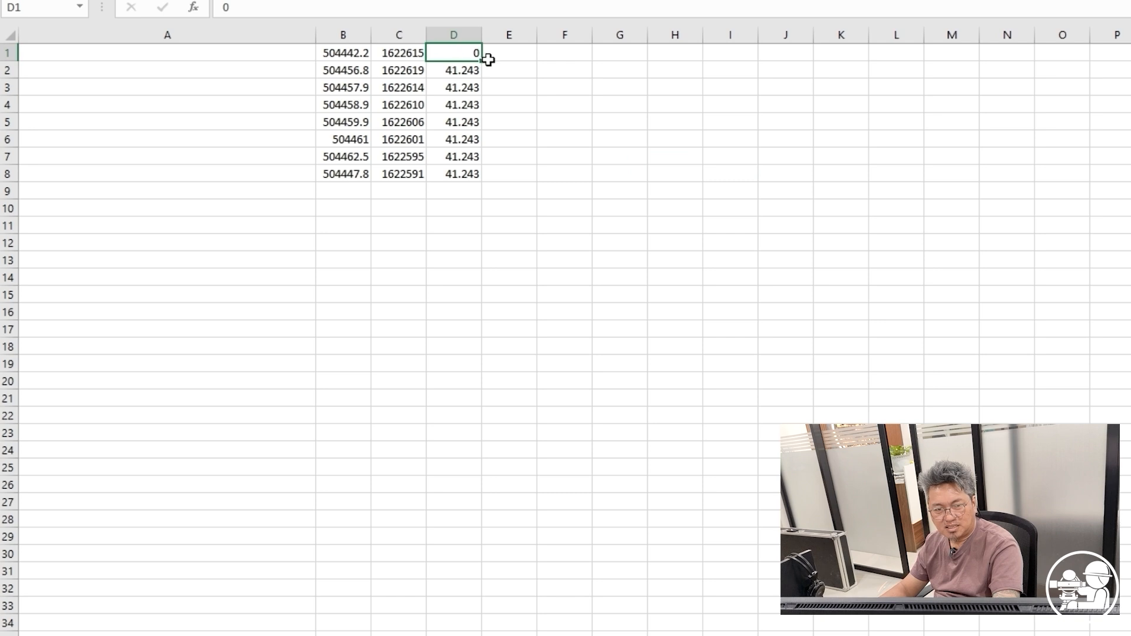
left_click_drag(484, 63, 481, 177)
- Enter the code C in E1 and fill it down through E8
left_click(516, 53)
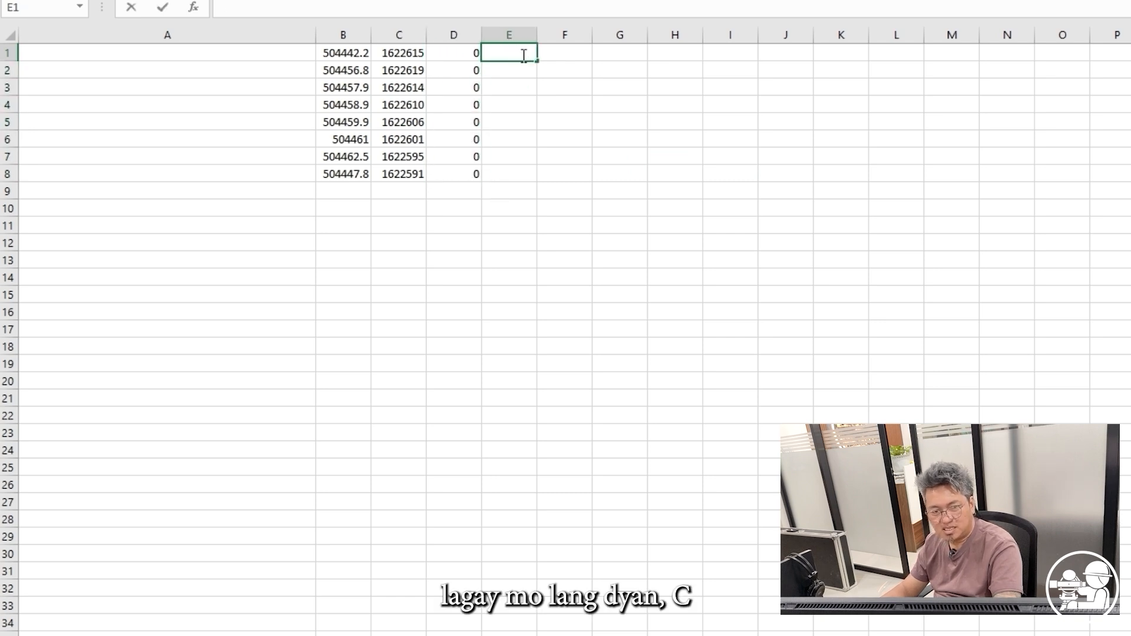
type("C")
left_click(617, 135)
left_click(507, 50)
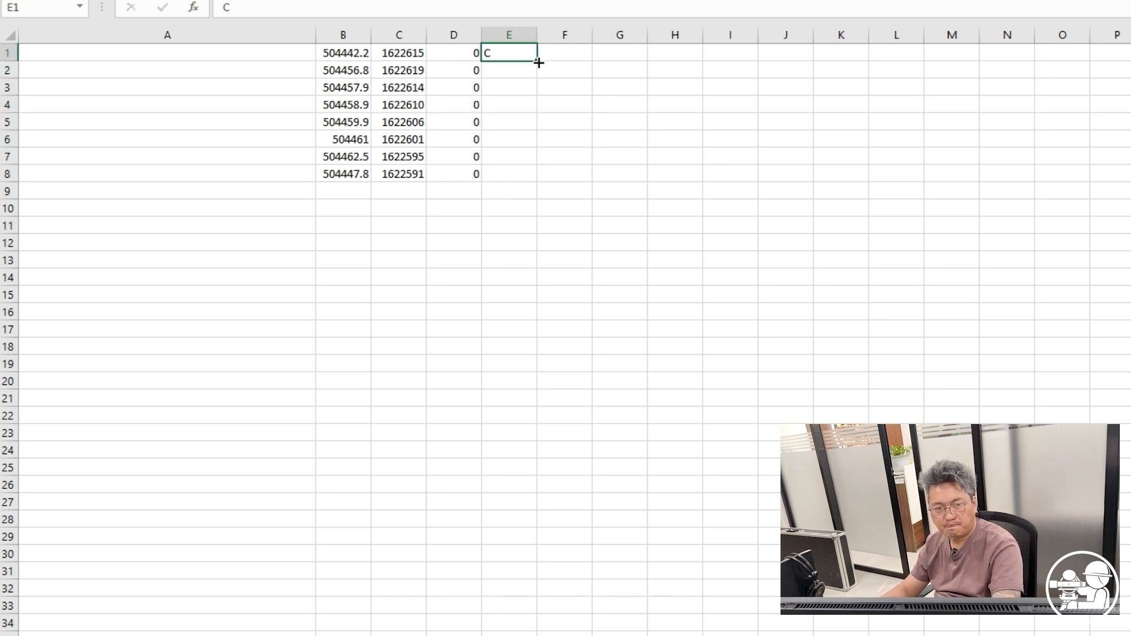
double_click(537, 62)
- Move column C ahead of column B so northings precede eastings, and autofit both coordinate columns
left_click(292, 53)
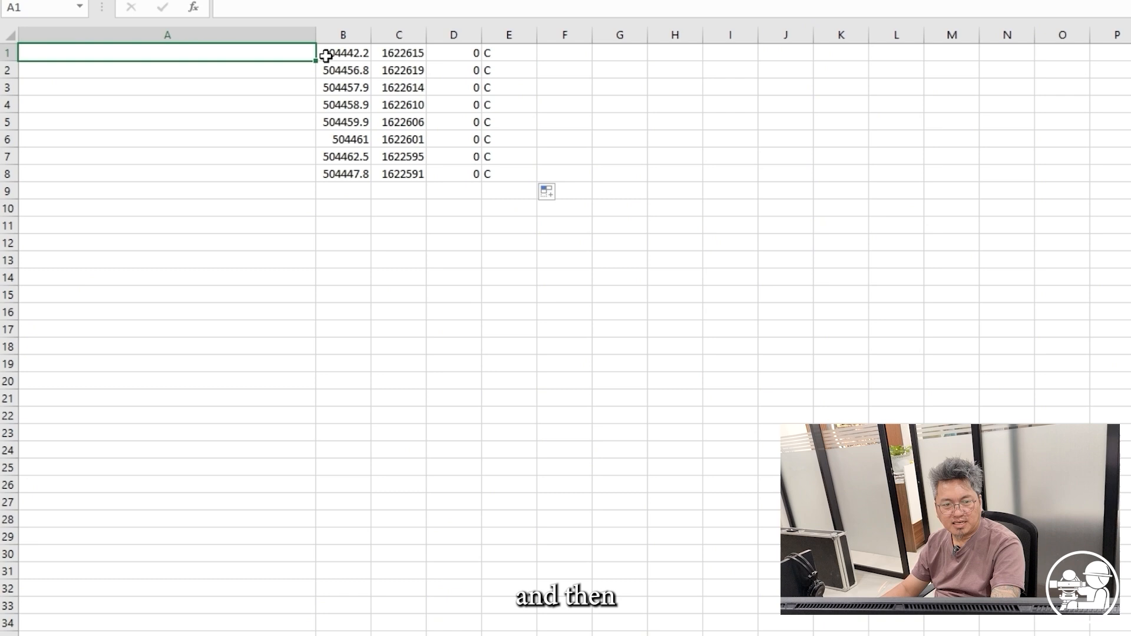
right_click(416, 36)
left_click(457, 98)
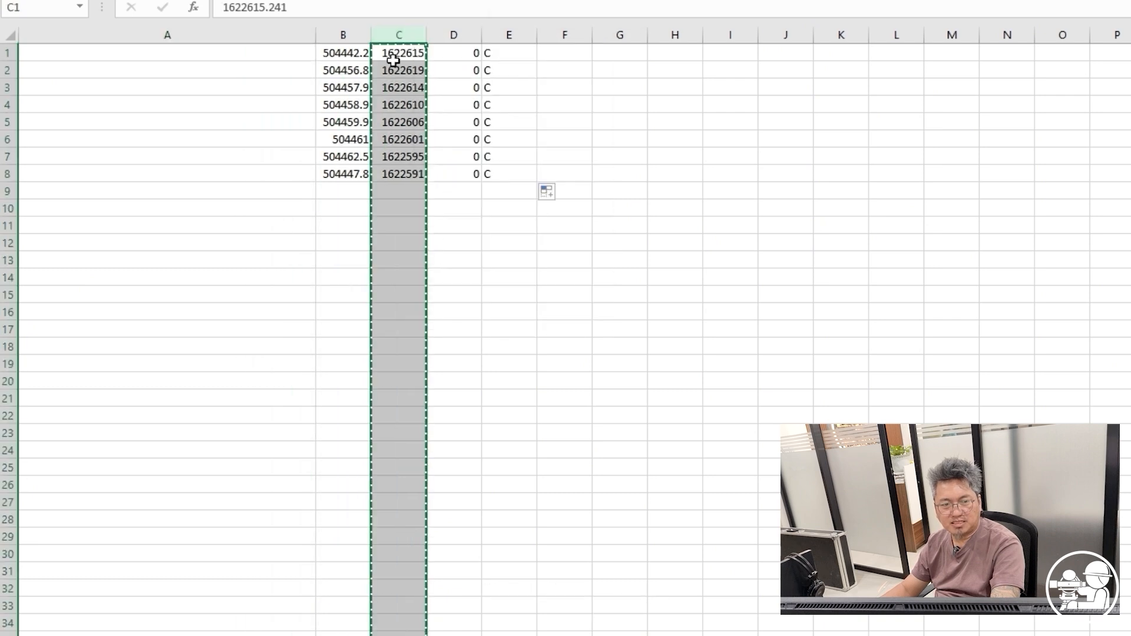
right_click(339, 33)
left_click(386, 182)
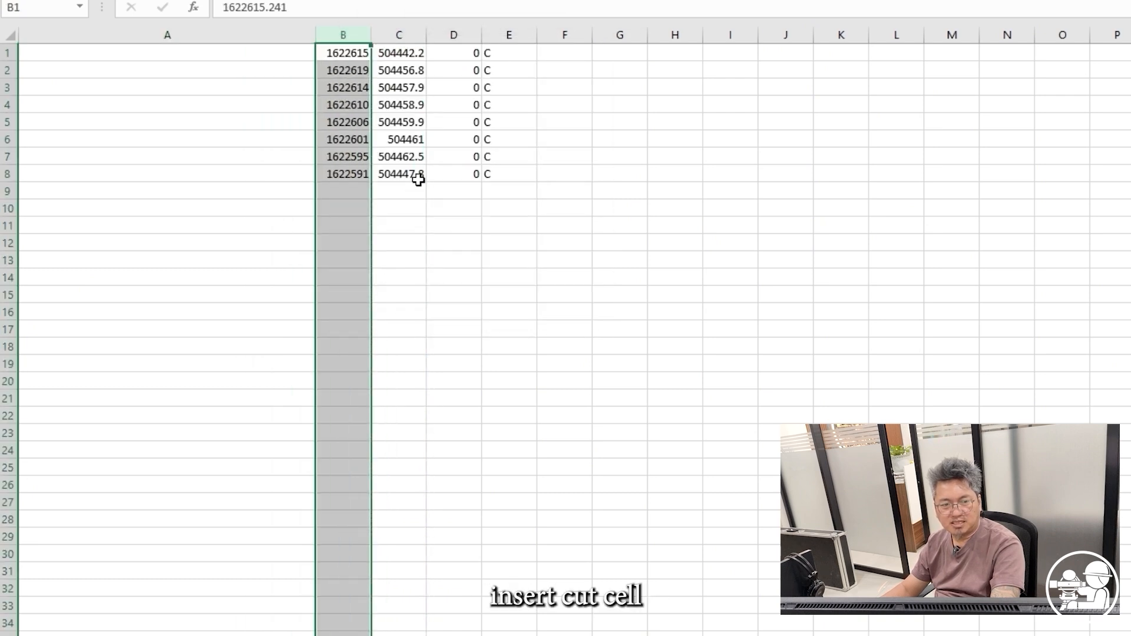
left_click(620, 208)
double_click(366, 36)
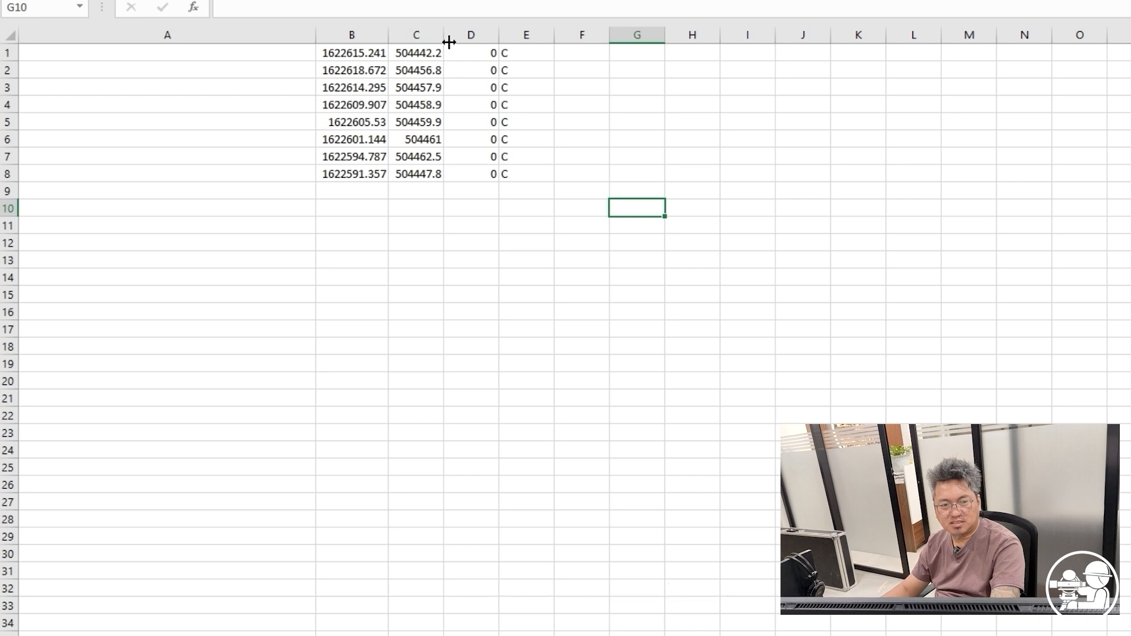
double_click(444, 36)
- Number the points 1 to 8 in A1 through A8 and autofit column A
key("ctrl+Home")
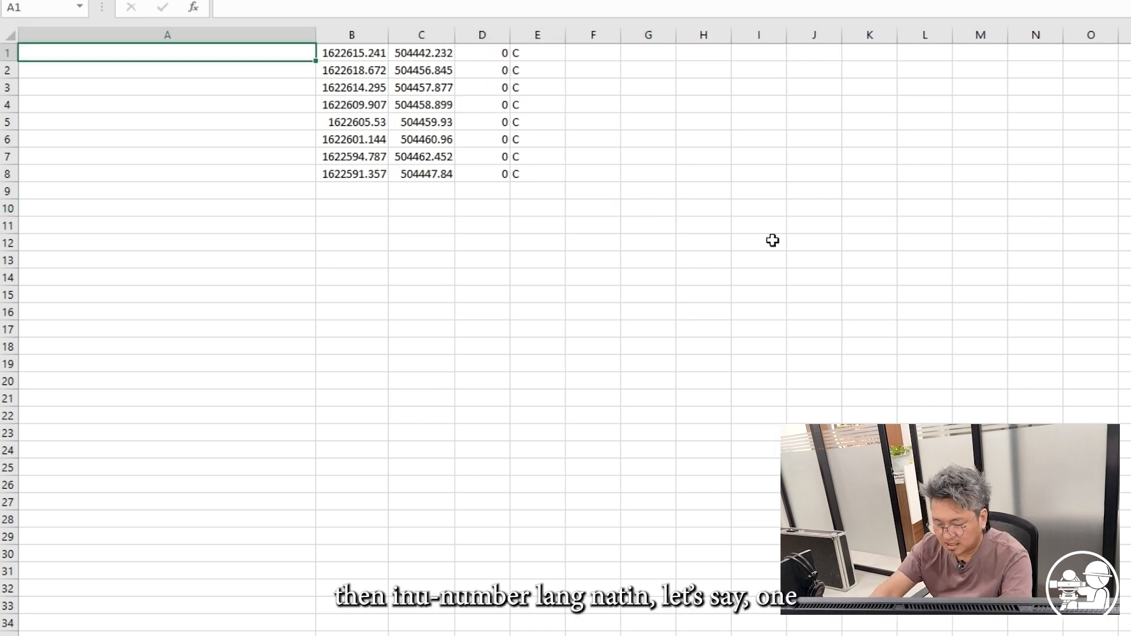
type("1")
key("Return")
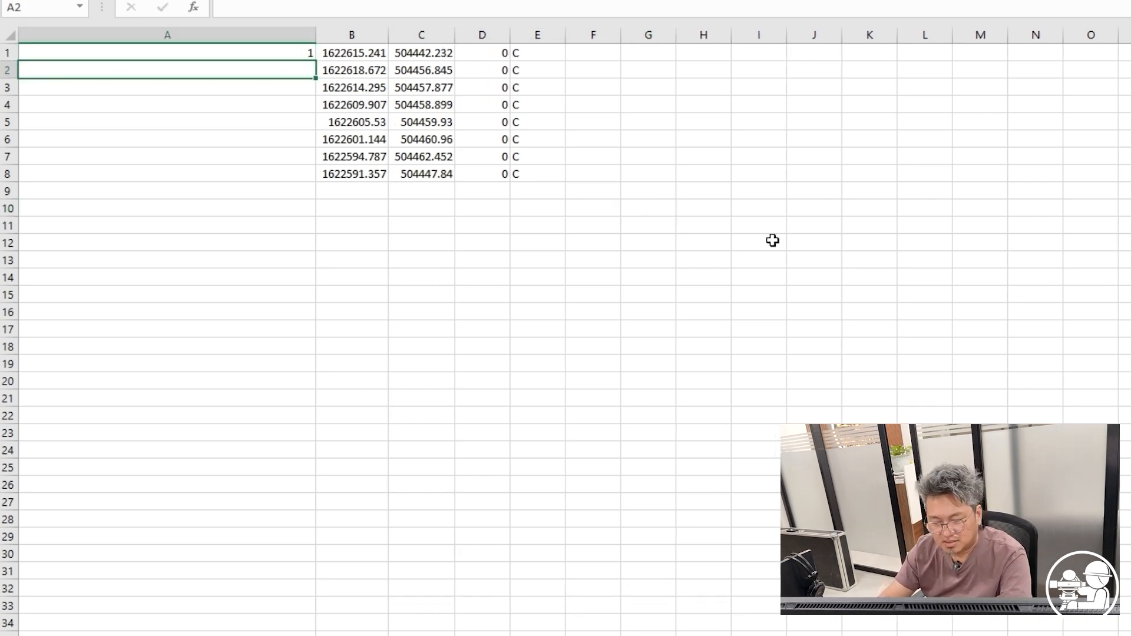
type("2")
key("Return")
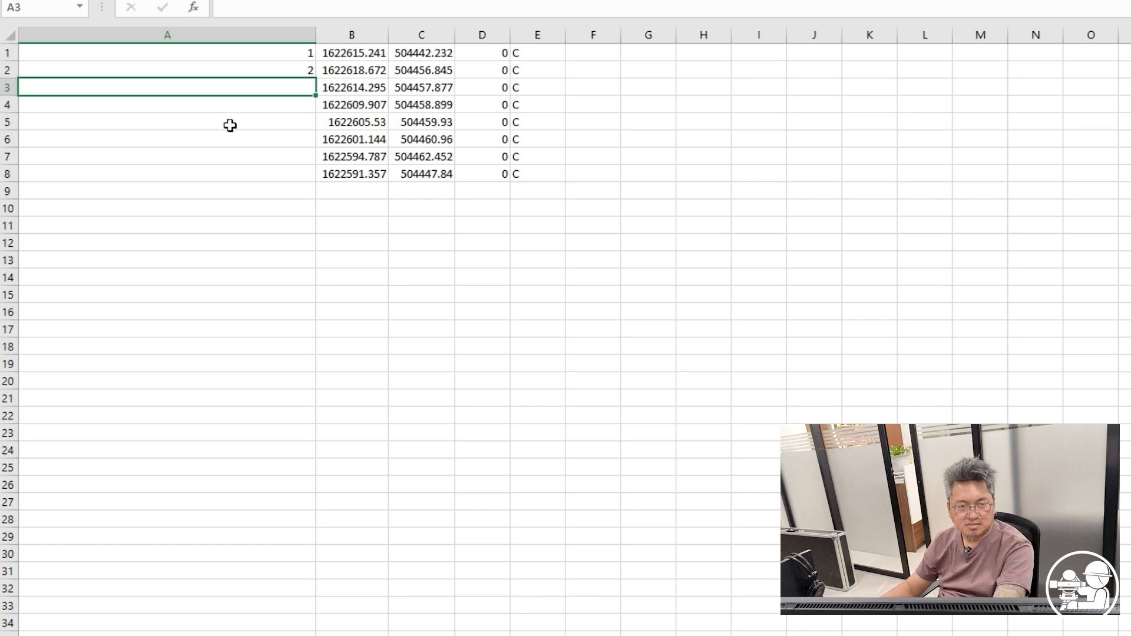
left_click_drag(251, 52, 279, 66)
double_click(318, 78)
left_click(469, 260)
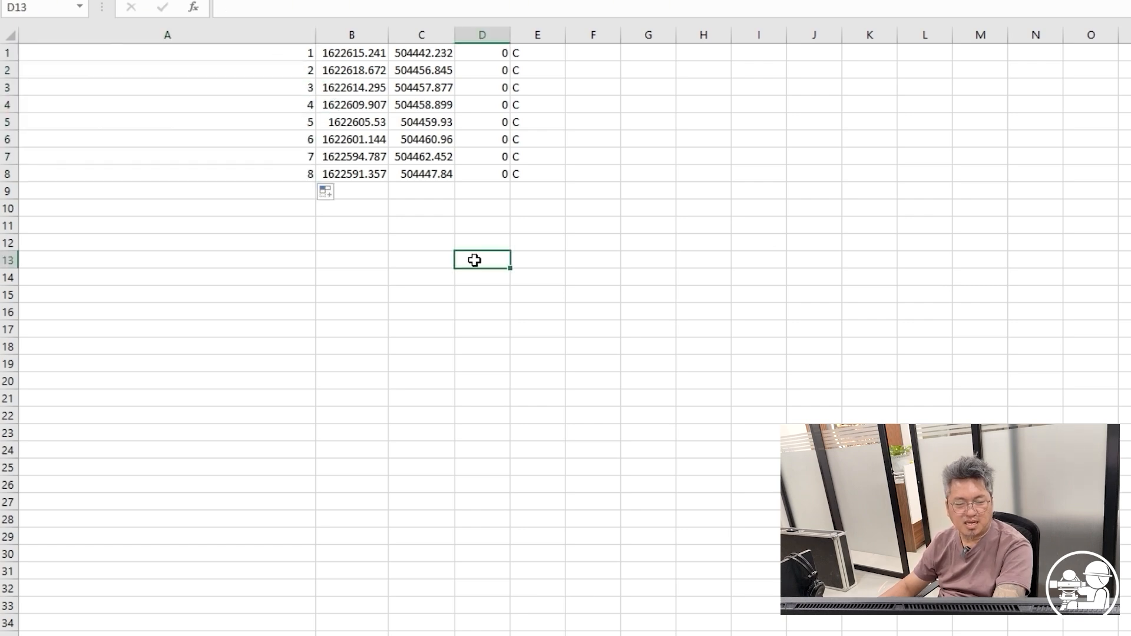
left_click(387, 35)
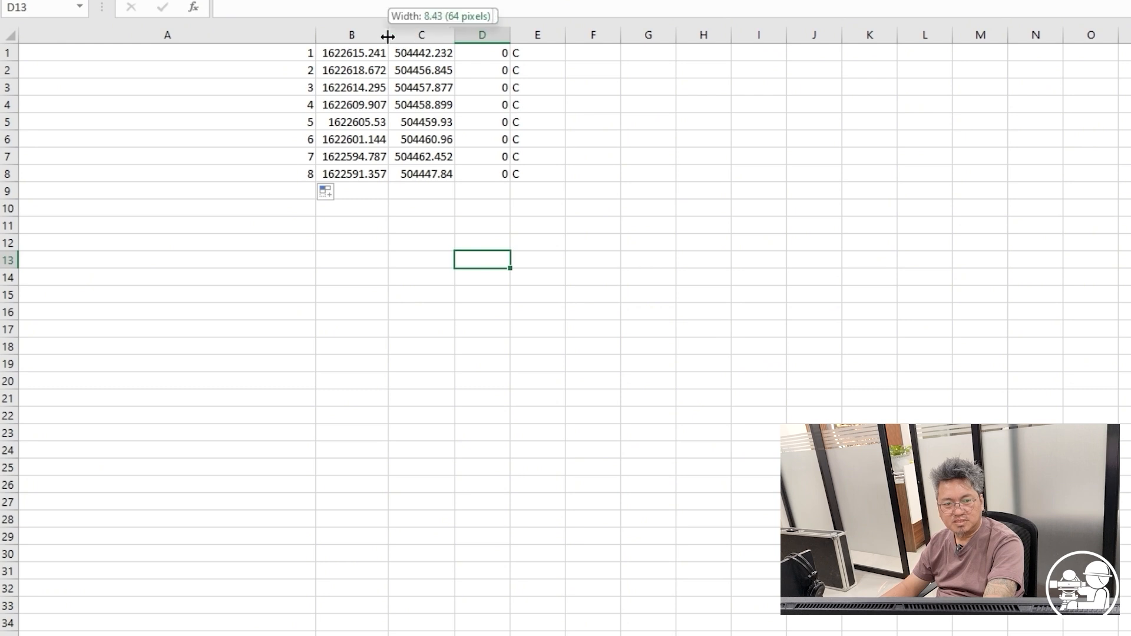
double_click(316, 34)
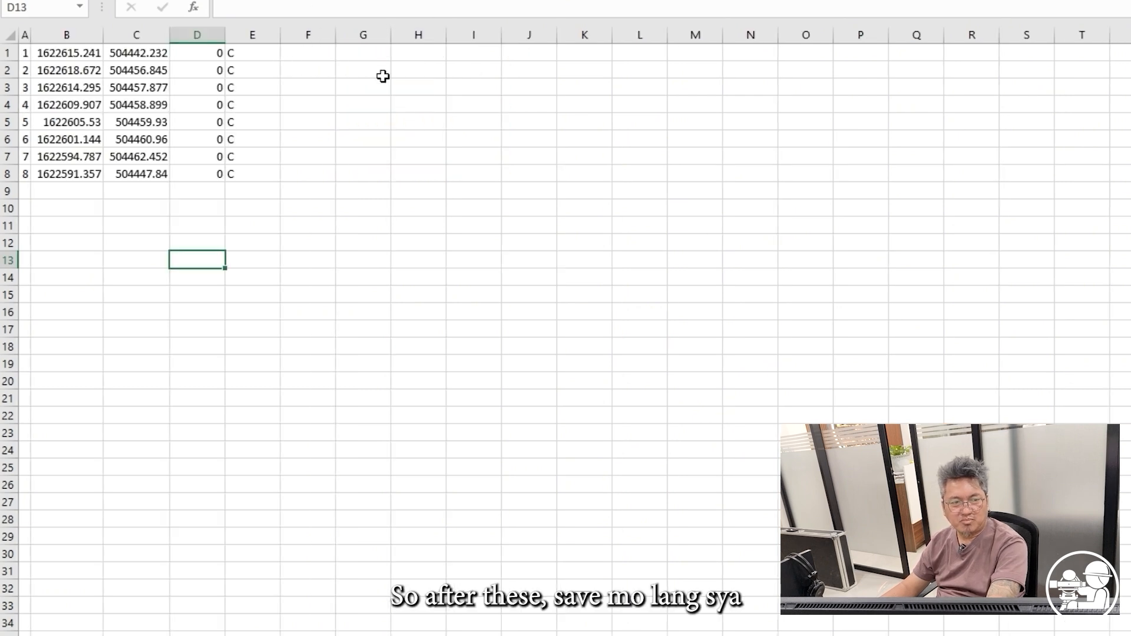
- Save the workbook in the RTK folder as SETTING in CSV (Comma delimited) format
key("alt+f")
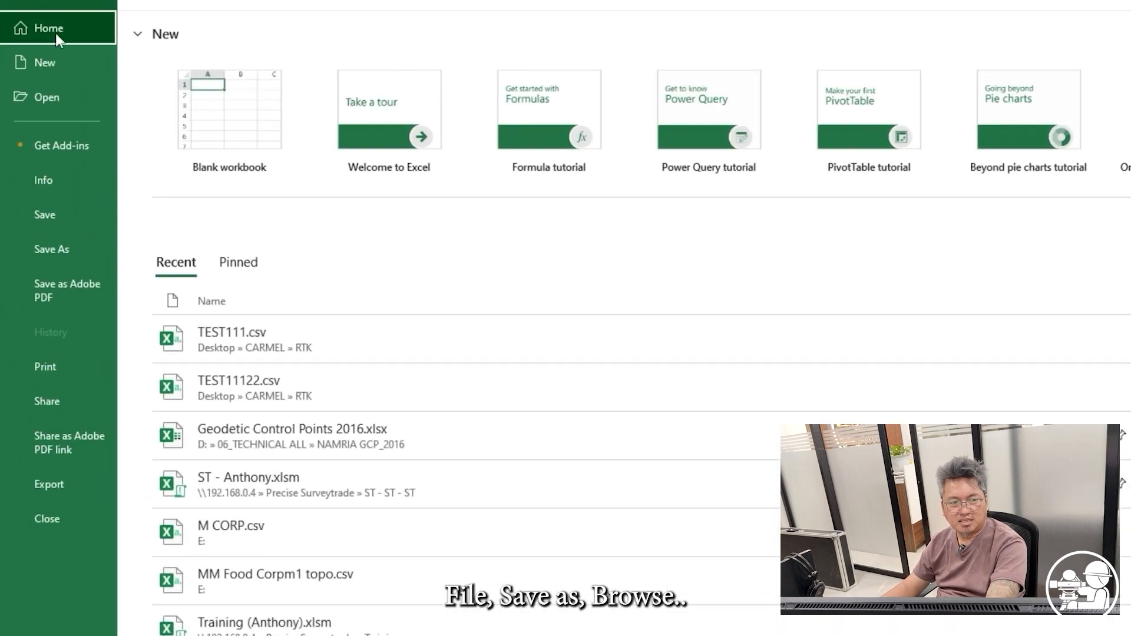
left_click(39, 254)
left_click(227, 361)
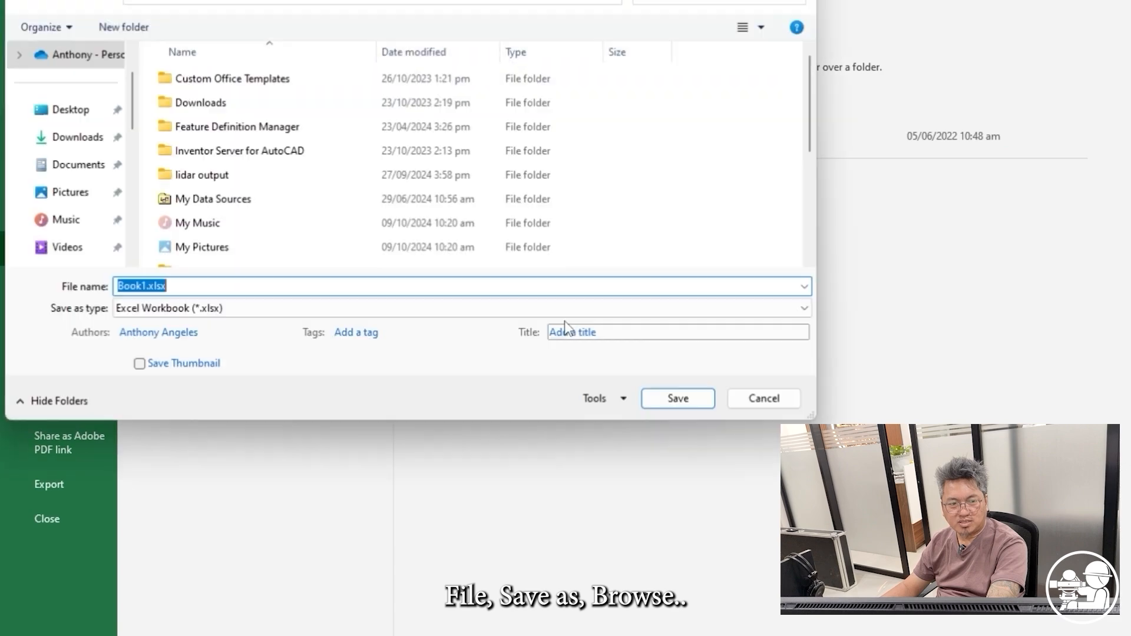
scroll(86, 250, "down", 4)
scroll(75, 222, "up", 1)
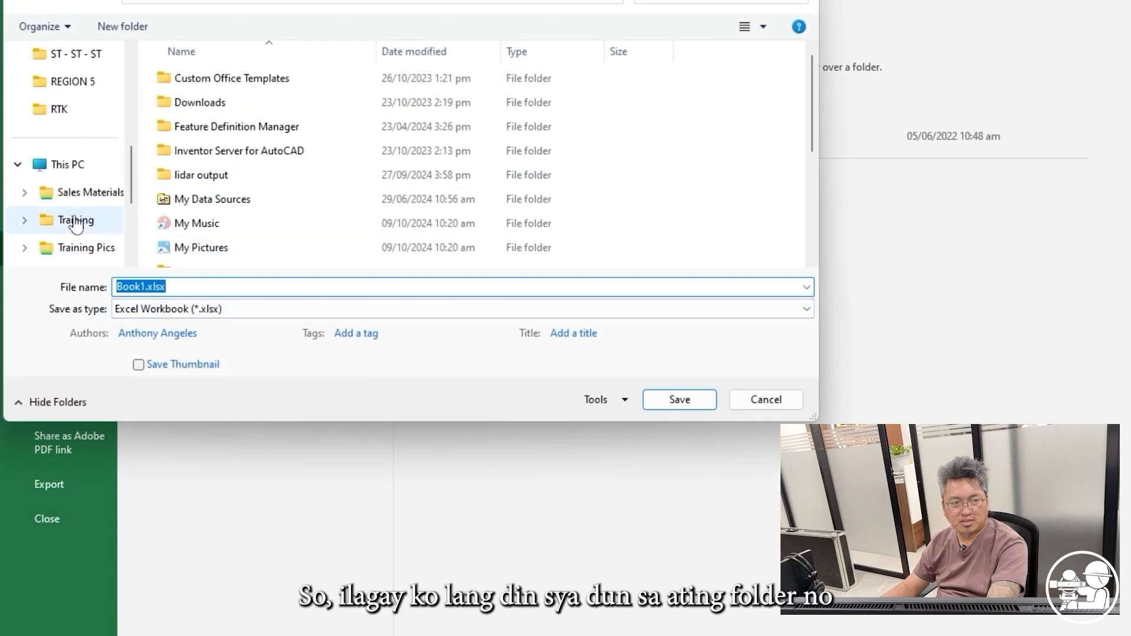
left_click(71, 123)
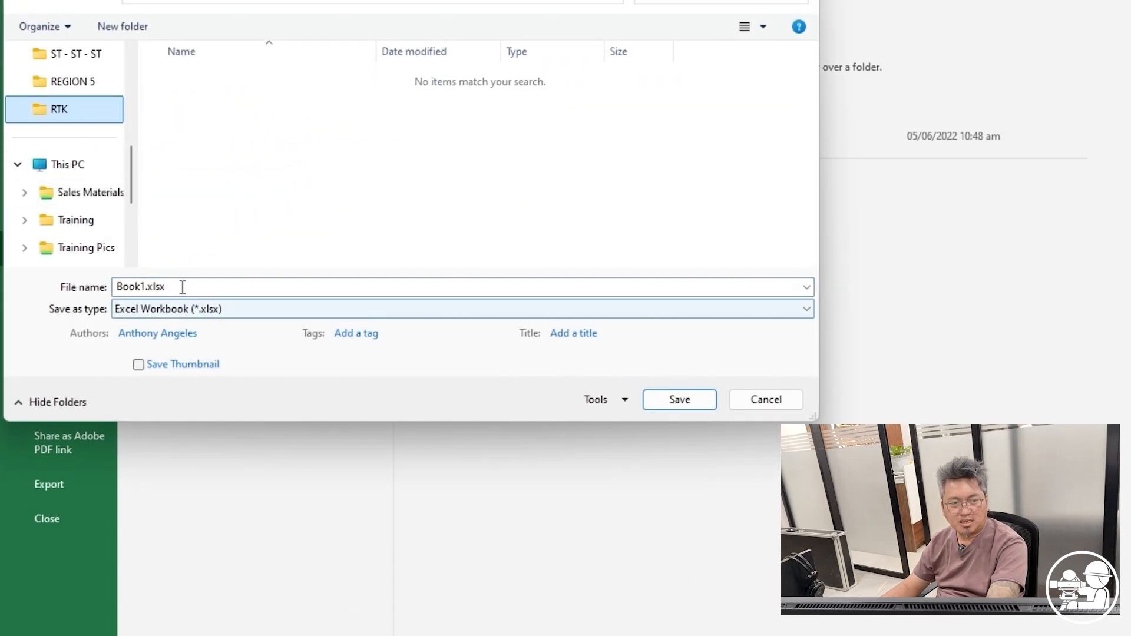
left_click(227, 307)
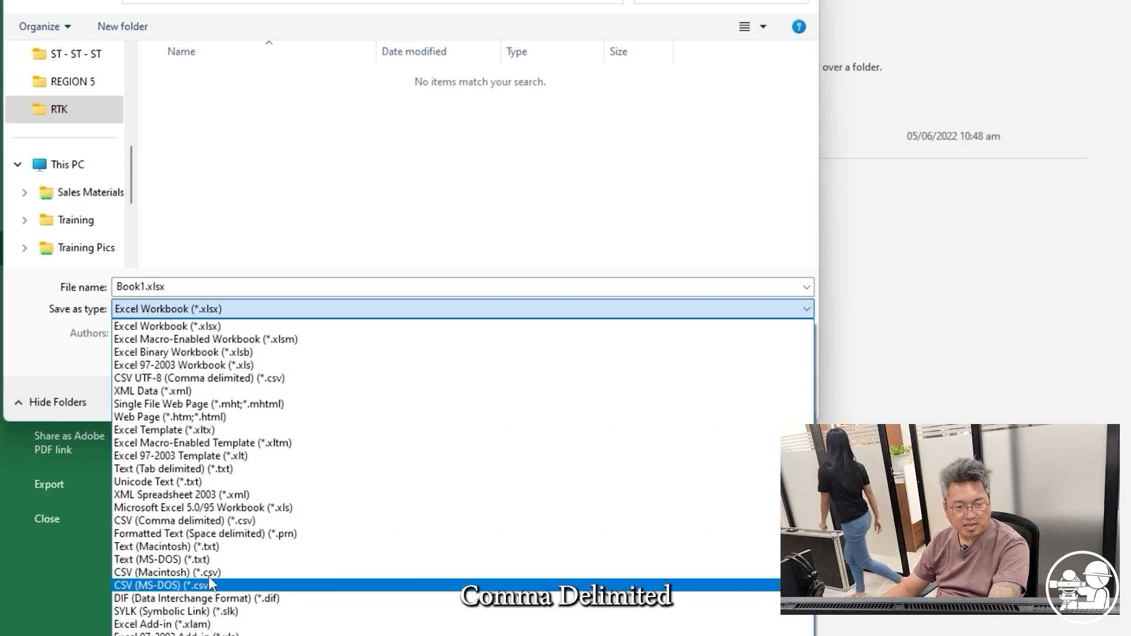
left_click(214, 521)
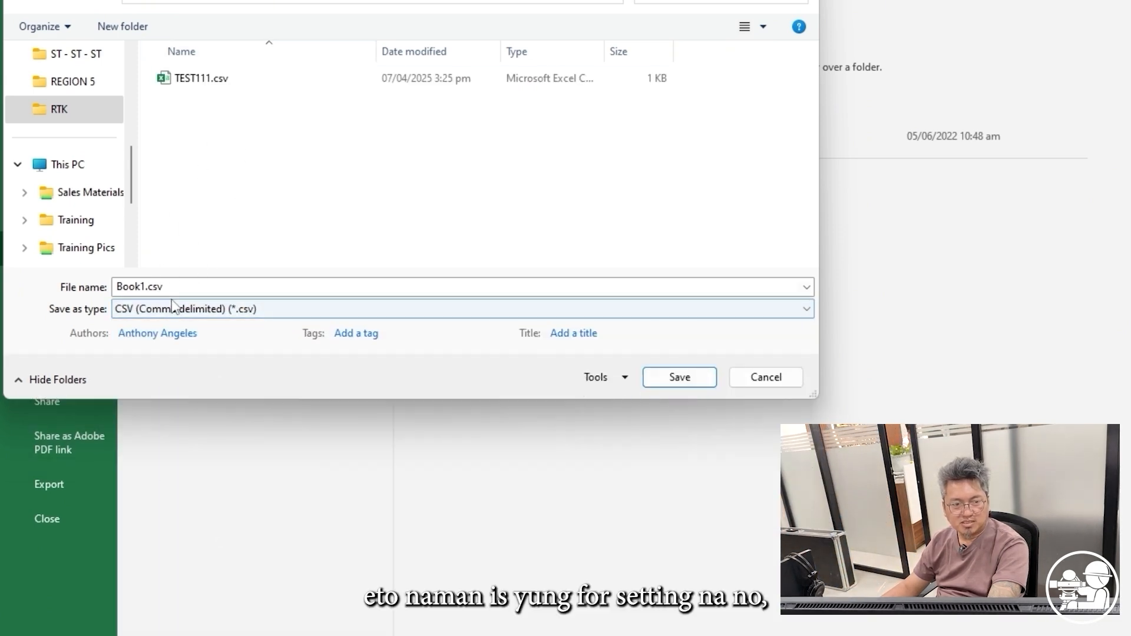
double_click(192, 288)
type("SETTING")
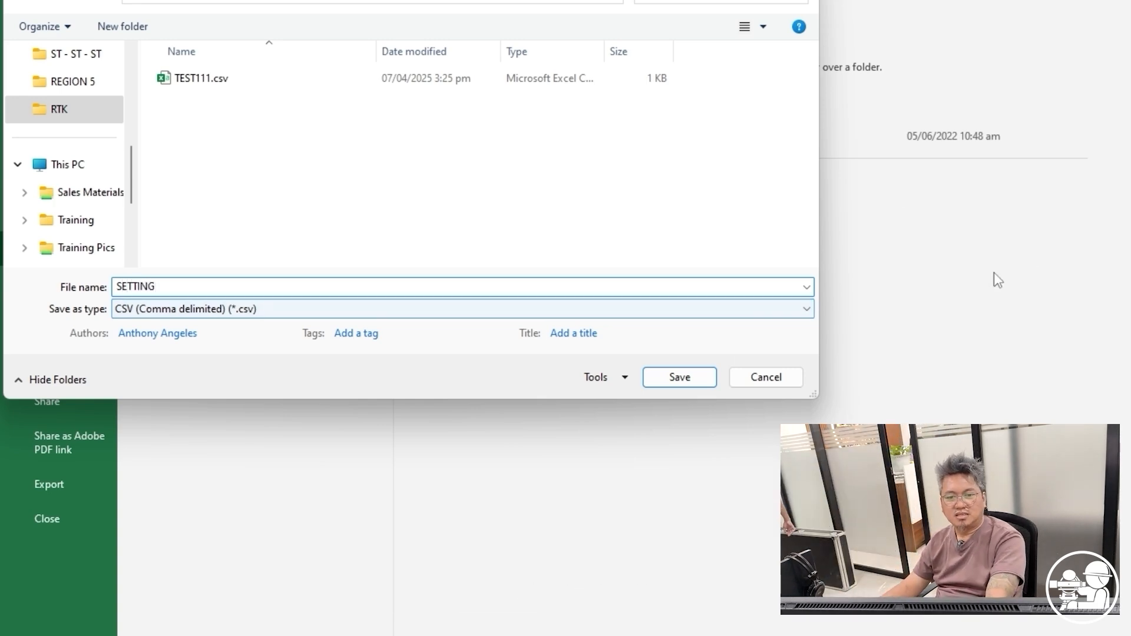
left_click(686, 377)
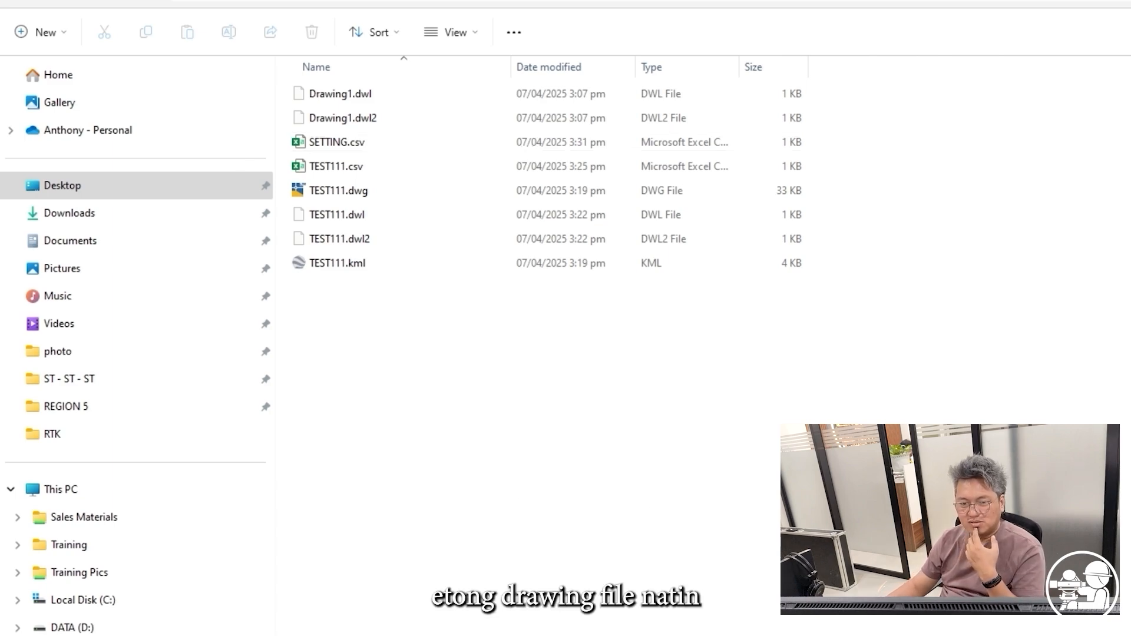
- Switch to Drawing2 in Civil 3D and erase the white outline of the lot east of the upper green lot
key("super+d")
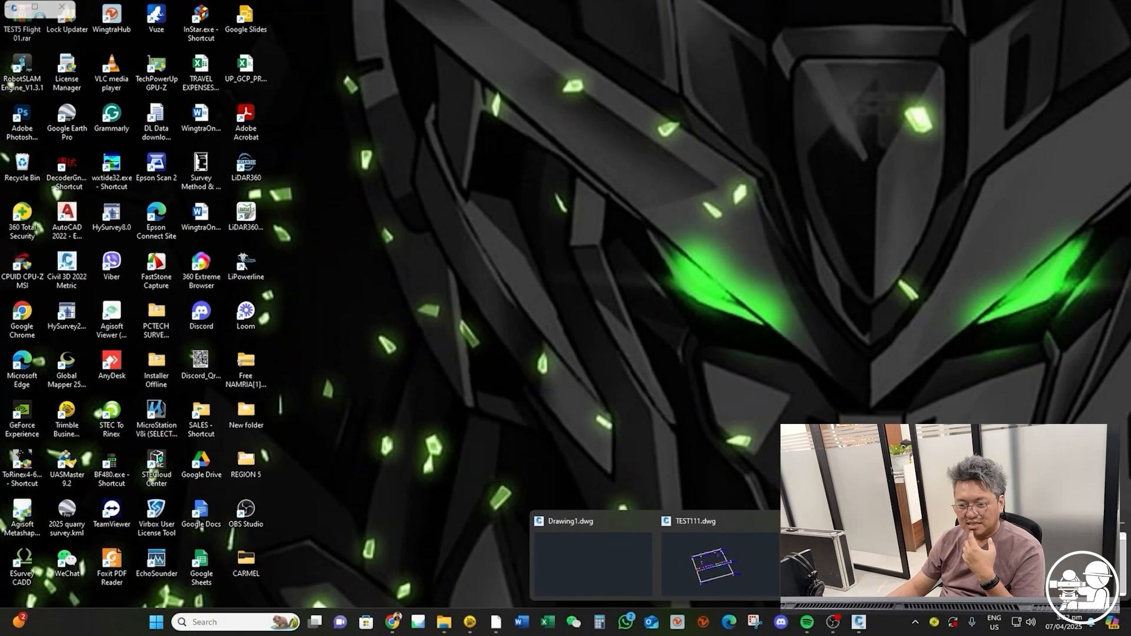
left_click(849, 563)
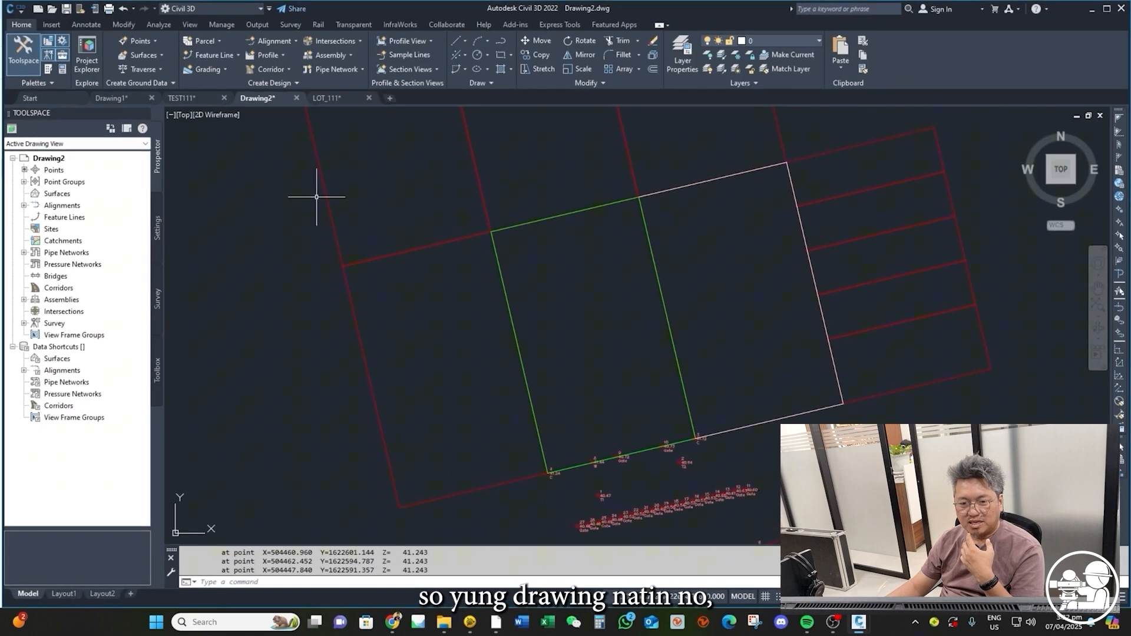
scroll(324, 200, "down", 5)
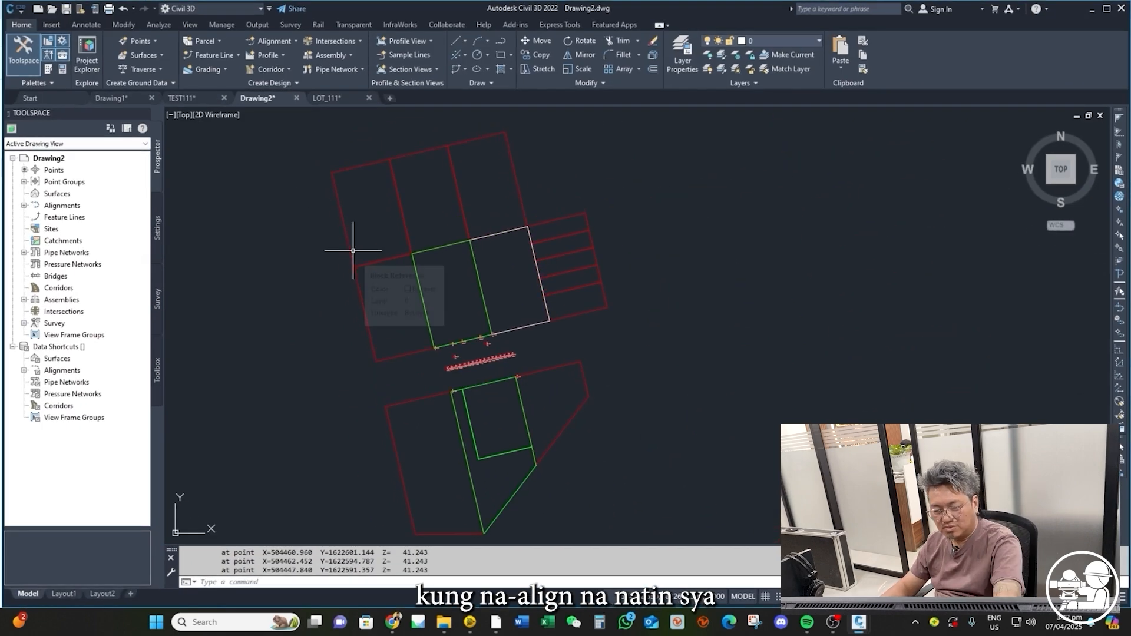
key("Escape")
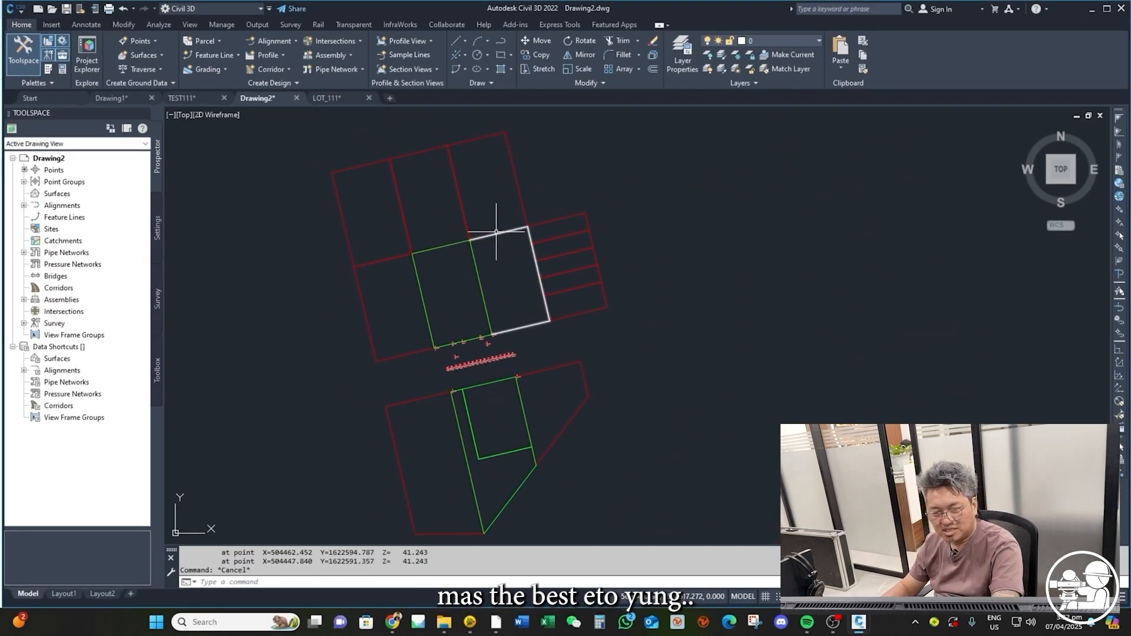
left_click(495, 232)
key("Delete")
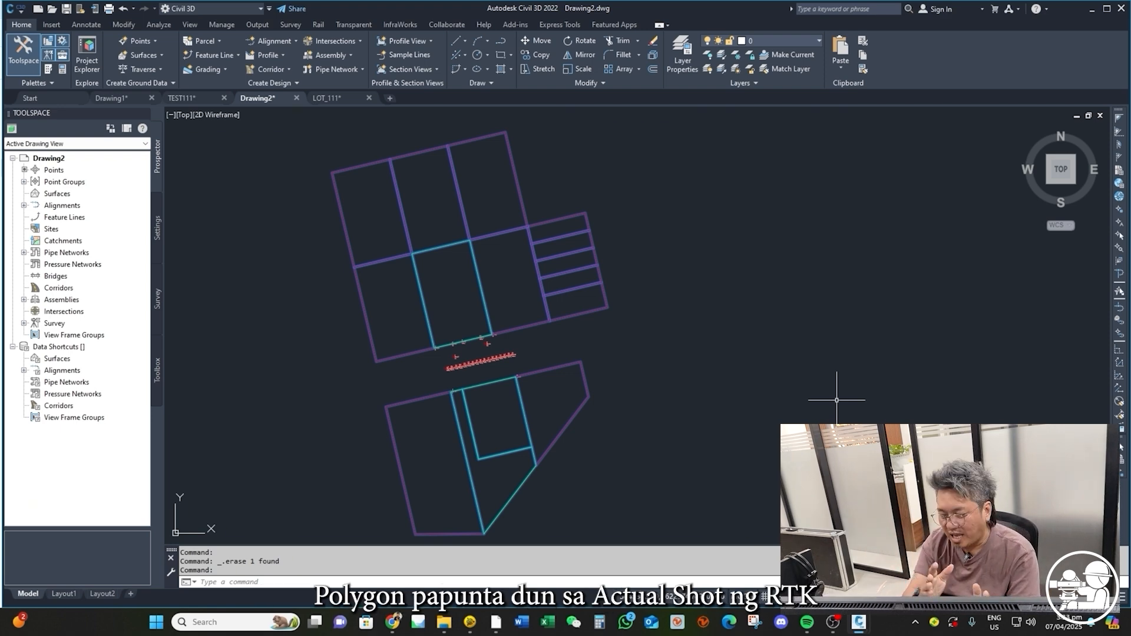
- Erase all the imported survey points along and between the two lot blocks
scroll(464, 346, "up", 8)
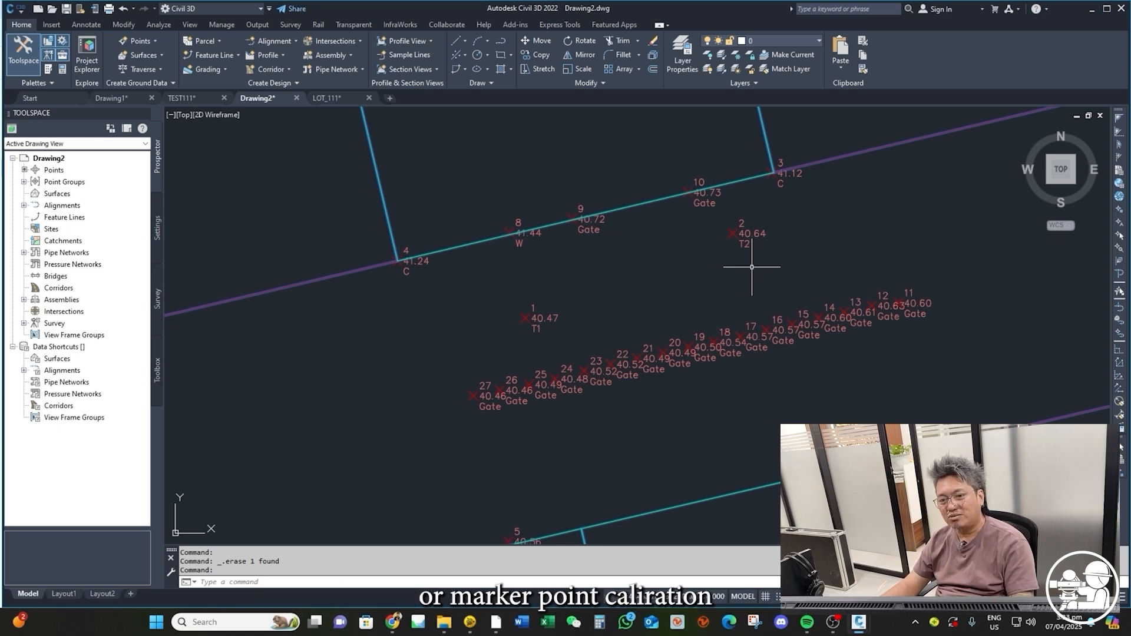
scroll(606, 298, "down", 4)
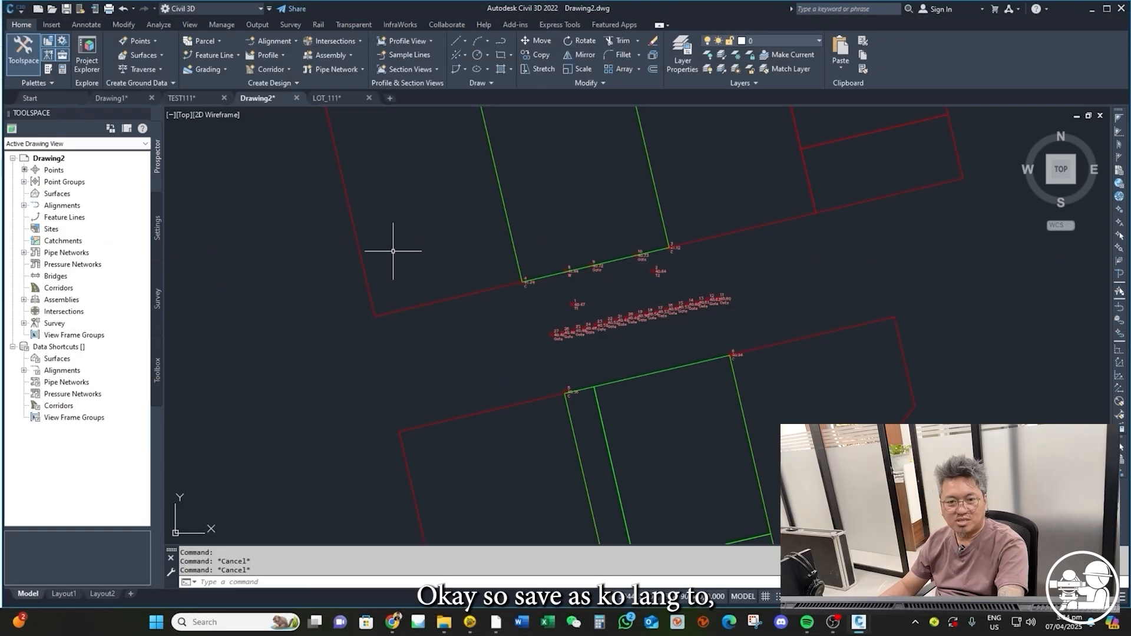
scroll(496, 307, "up", 4)
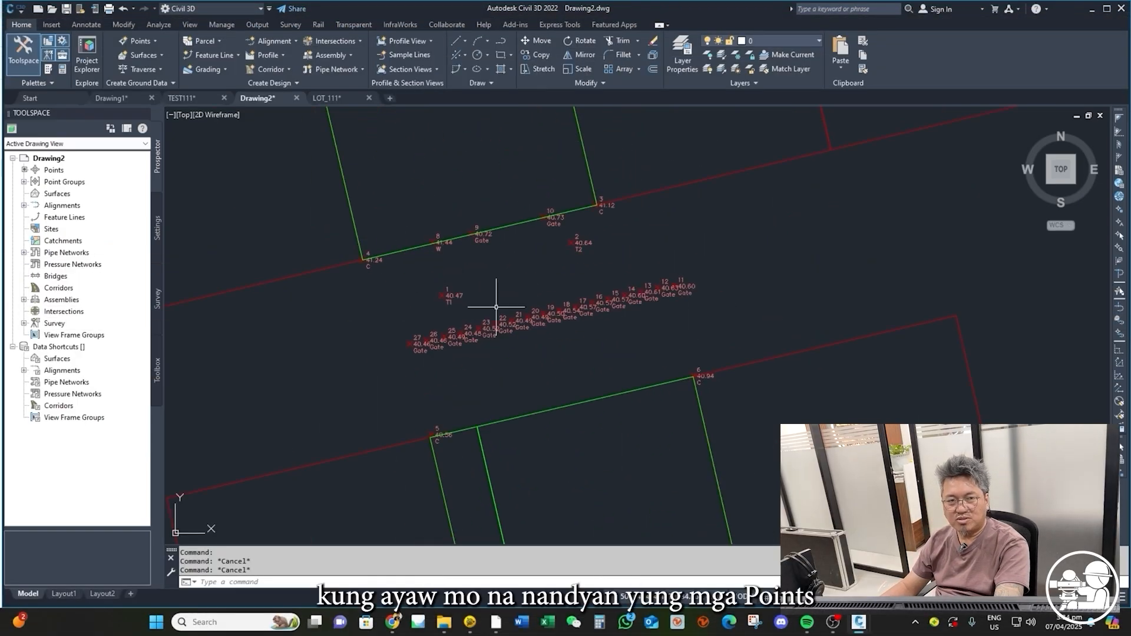
scroll(506, 360, "down", 4)
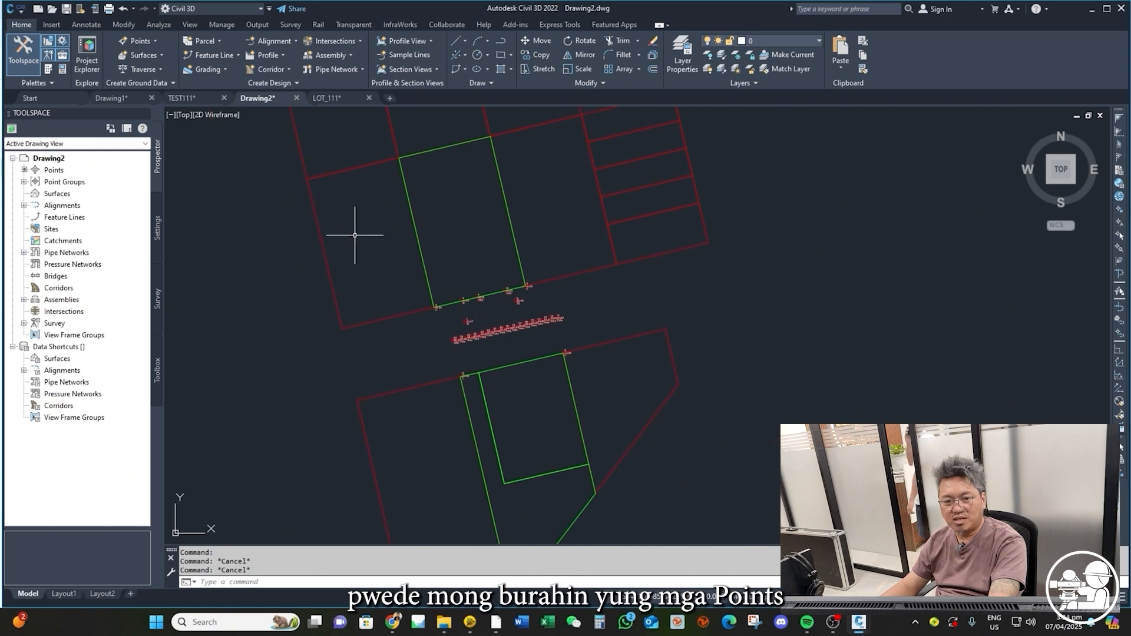
left_click(355, 233)
left_click(621, 420)
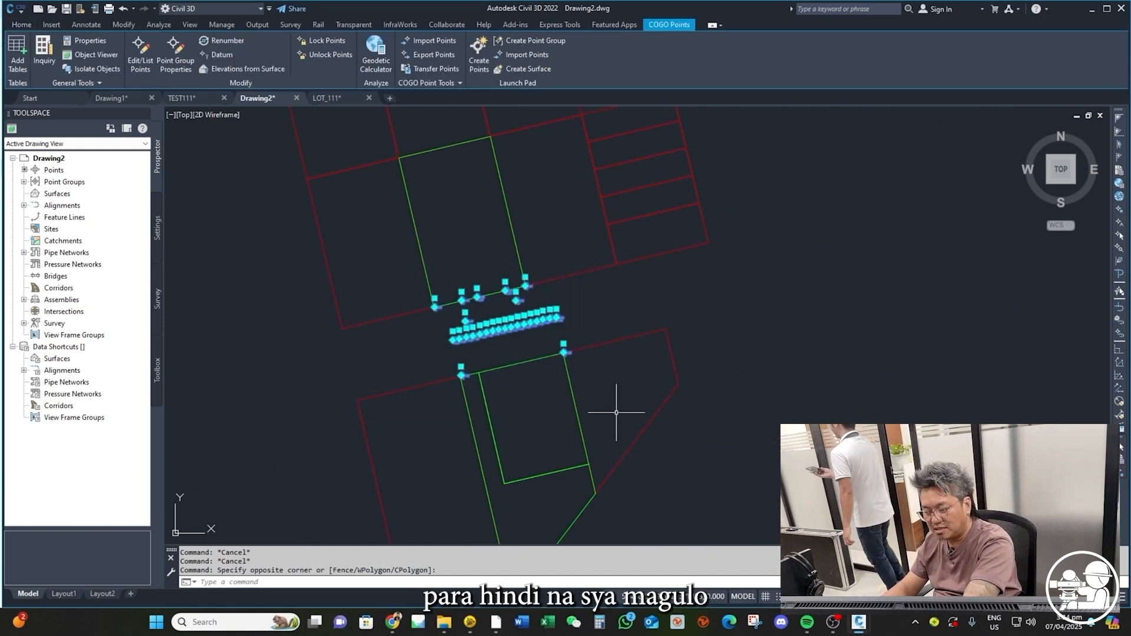
key("Delete")
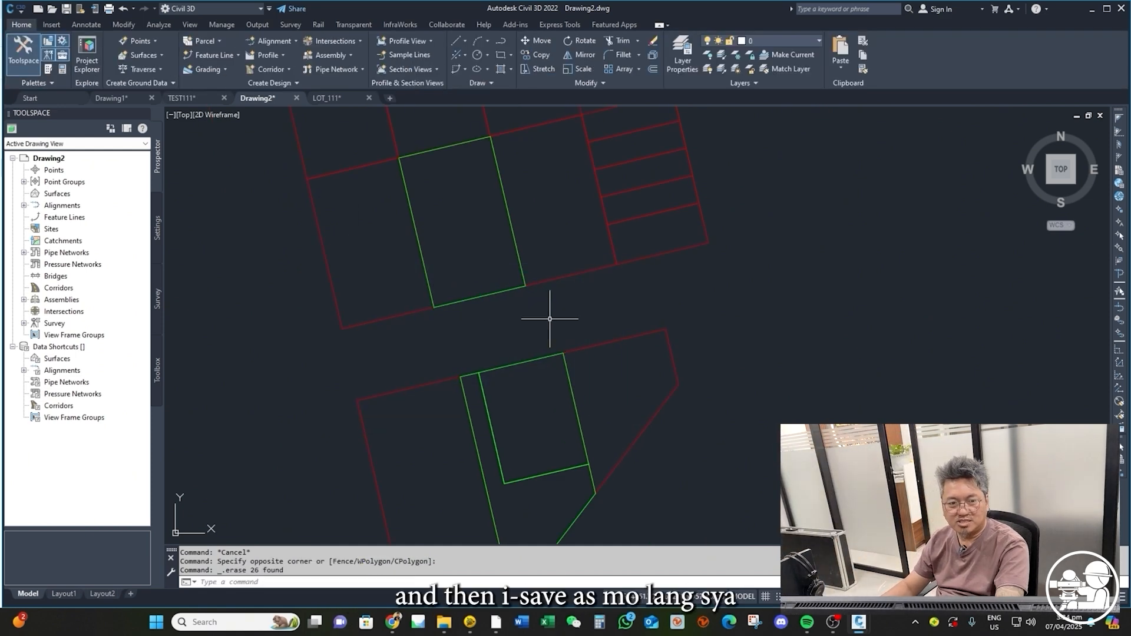
- Save the drawing in the CARMEL folder as SETTING in AutoCAD 2010/LT2010 Drawing (*.dwg) format
scroll(545, 320, "down", 2)
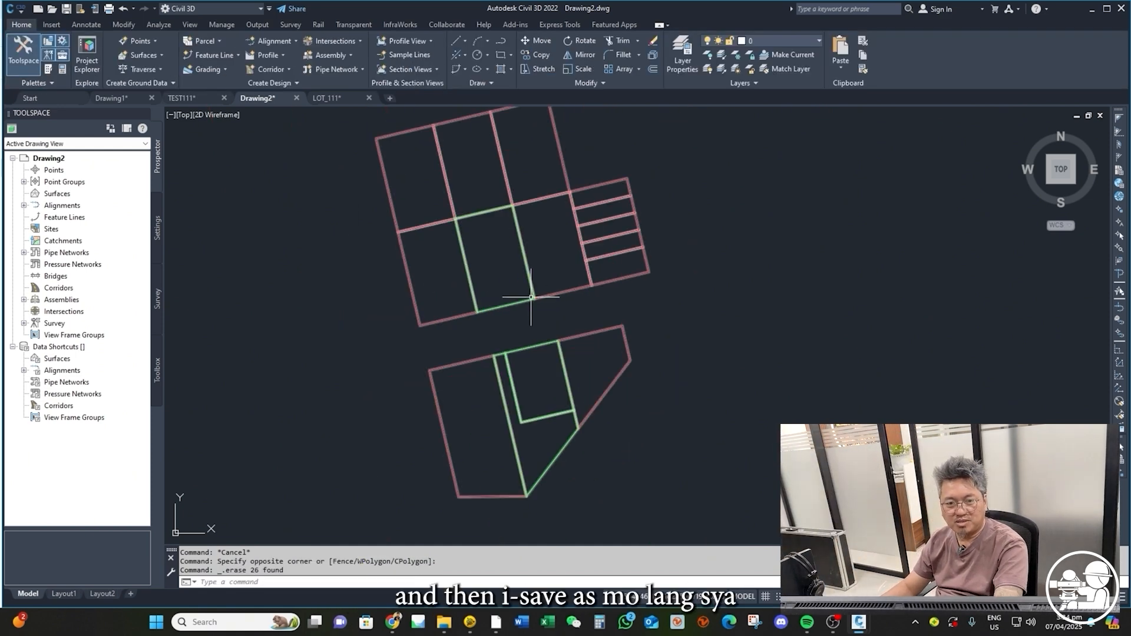
left_click(16, 10)
mouse_move(46, 164)
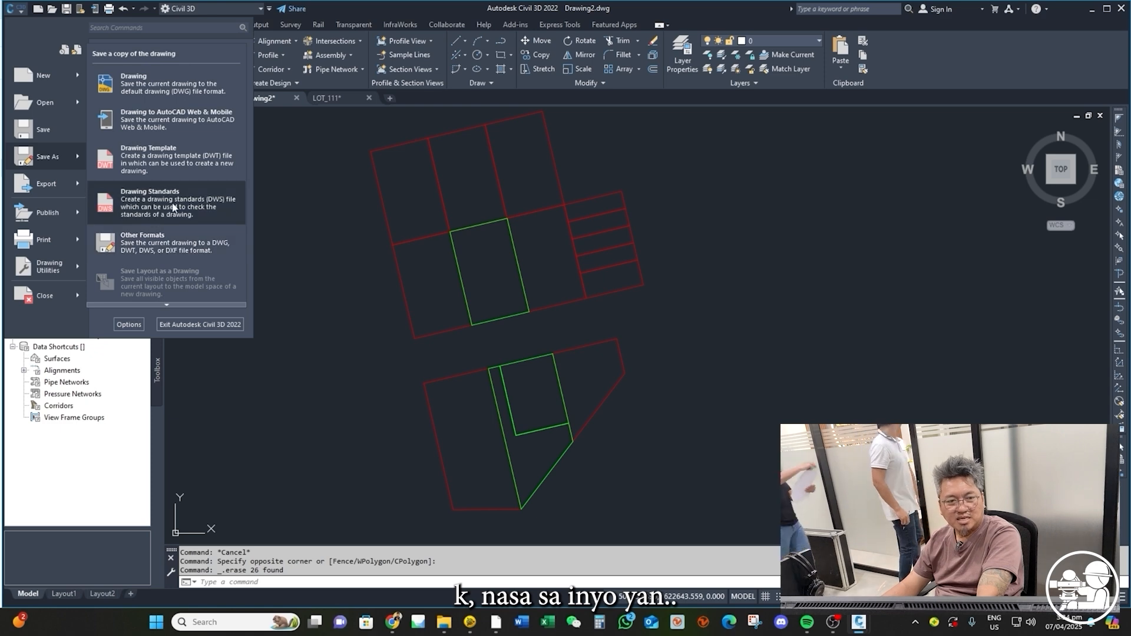
left_click(144, 241)
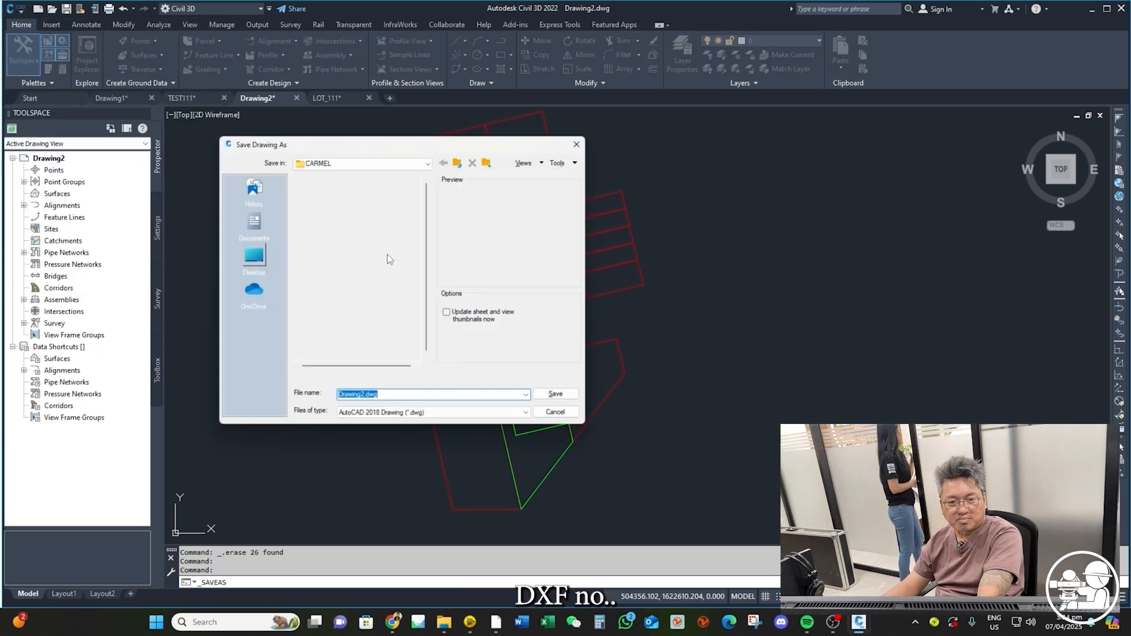
left_click(424, 413)
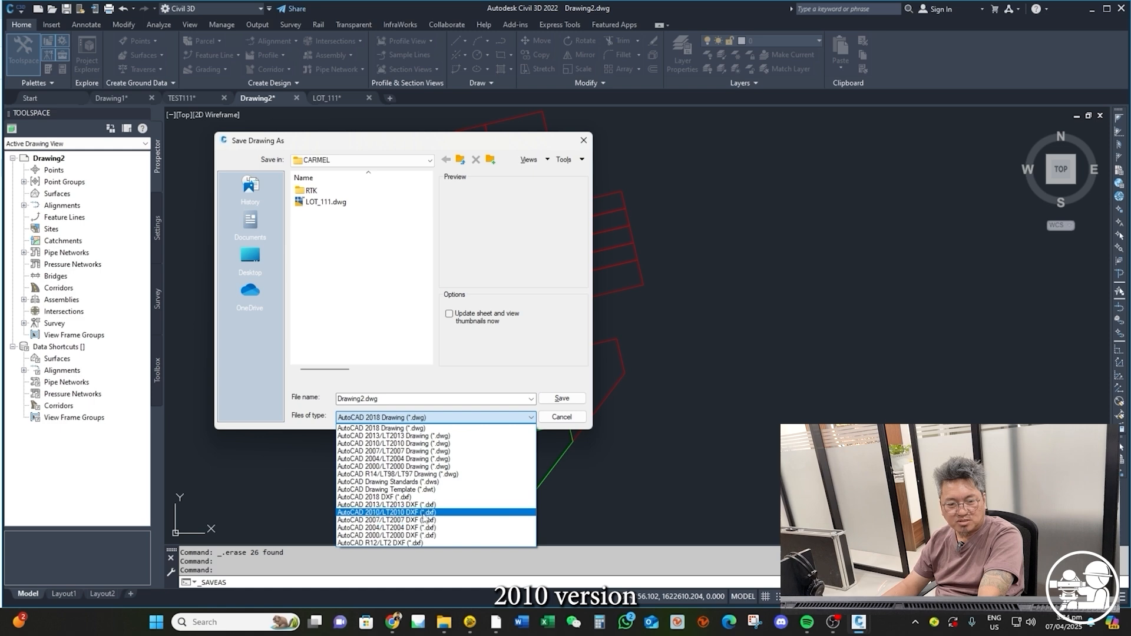
left_click(408, 443)
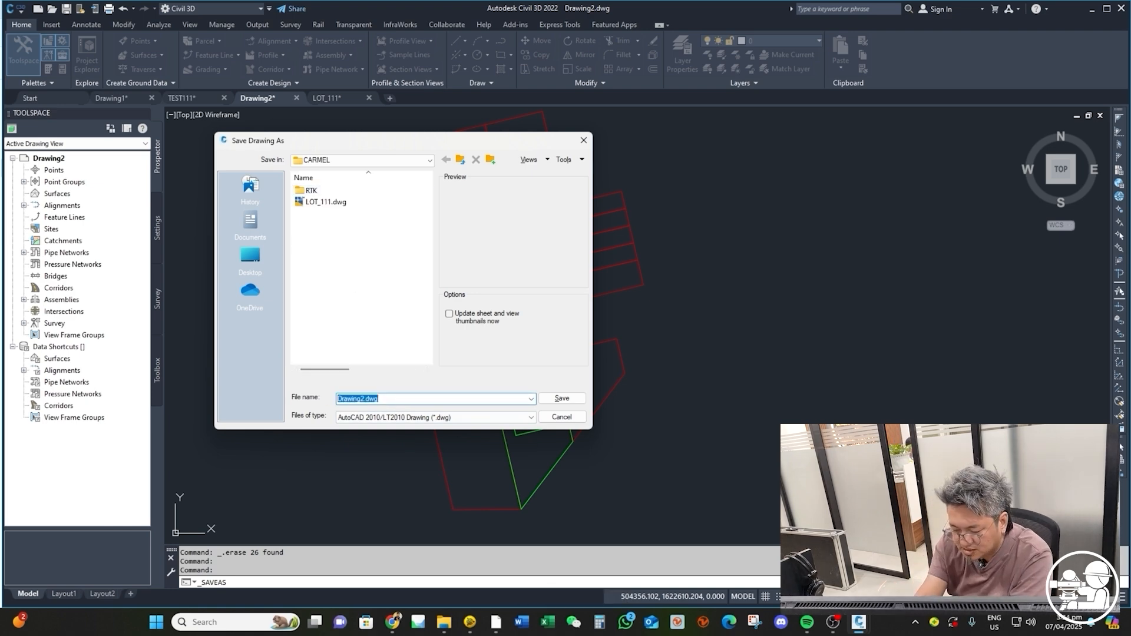
type("SDE")
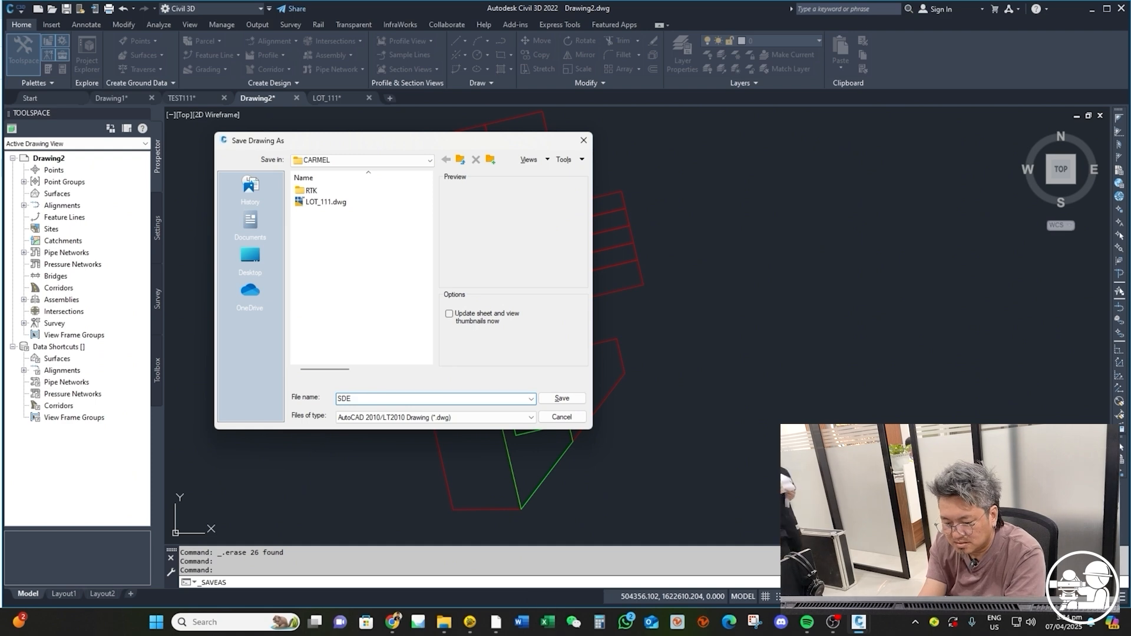
key("BackSpace")
key("BackSpace")
type("ETTING")
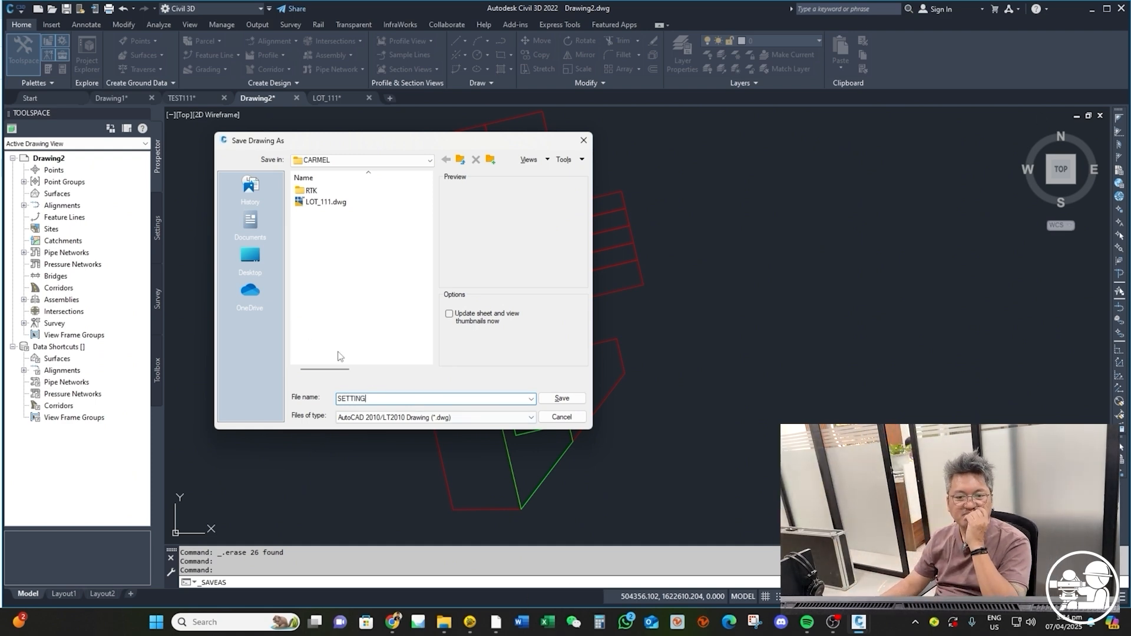
left_click(556, 400)
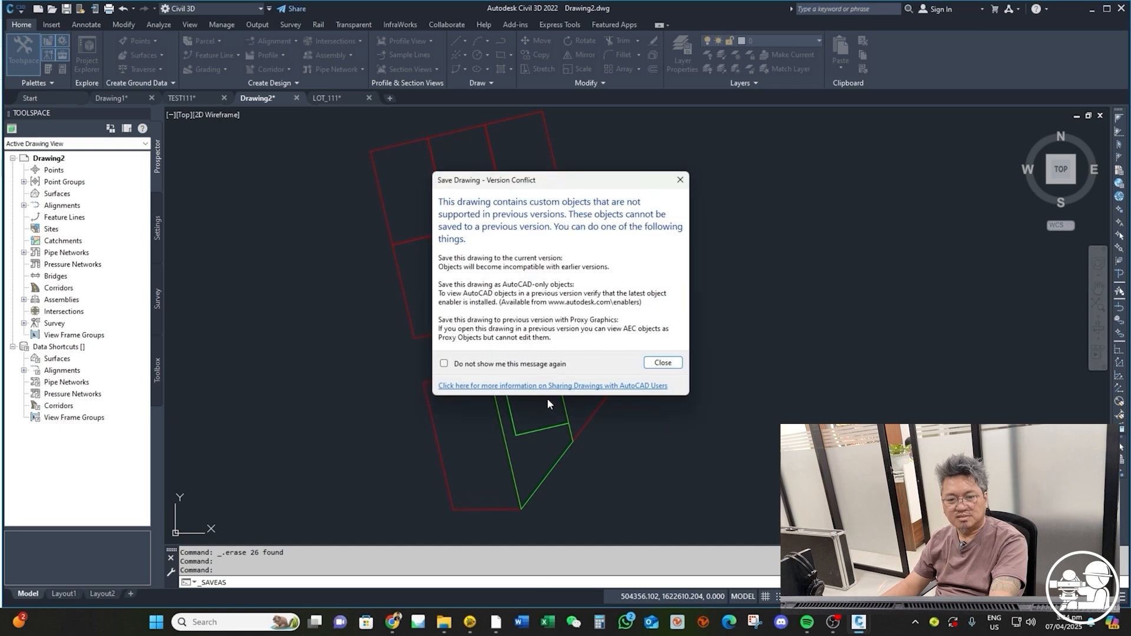
left_click(662, 363)
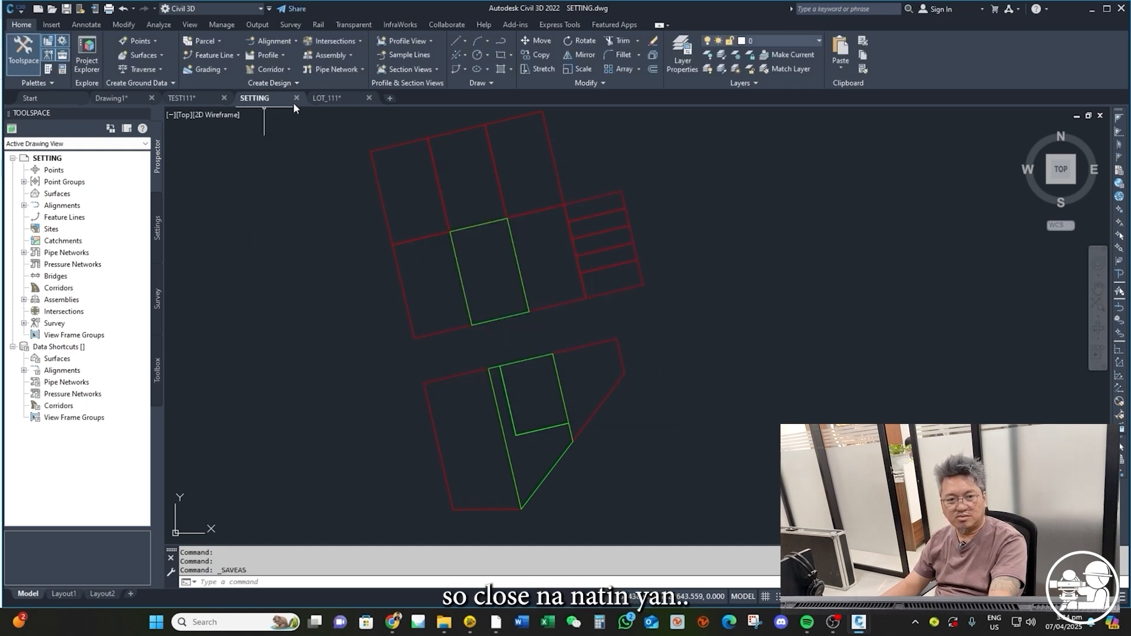
- Close the SETTING and LOT_111 drawings, discarding the changes to LOT_111
left_click(296, 98)
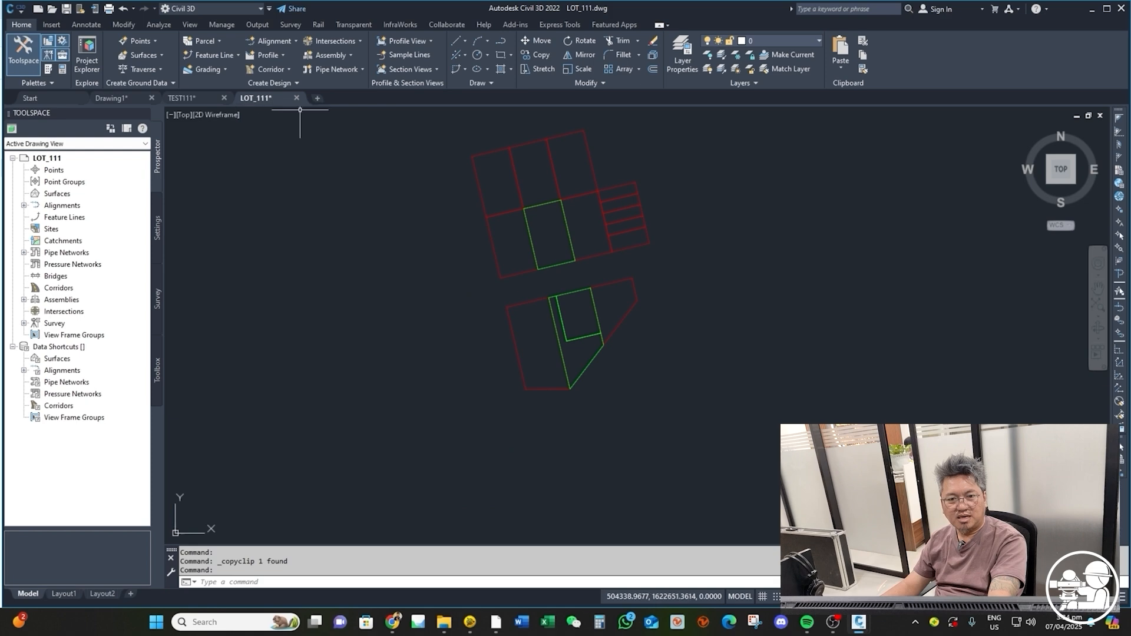
left_click(295, 98)
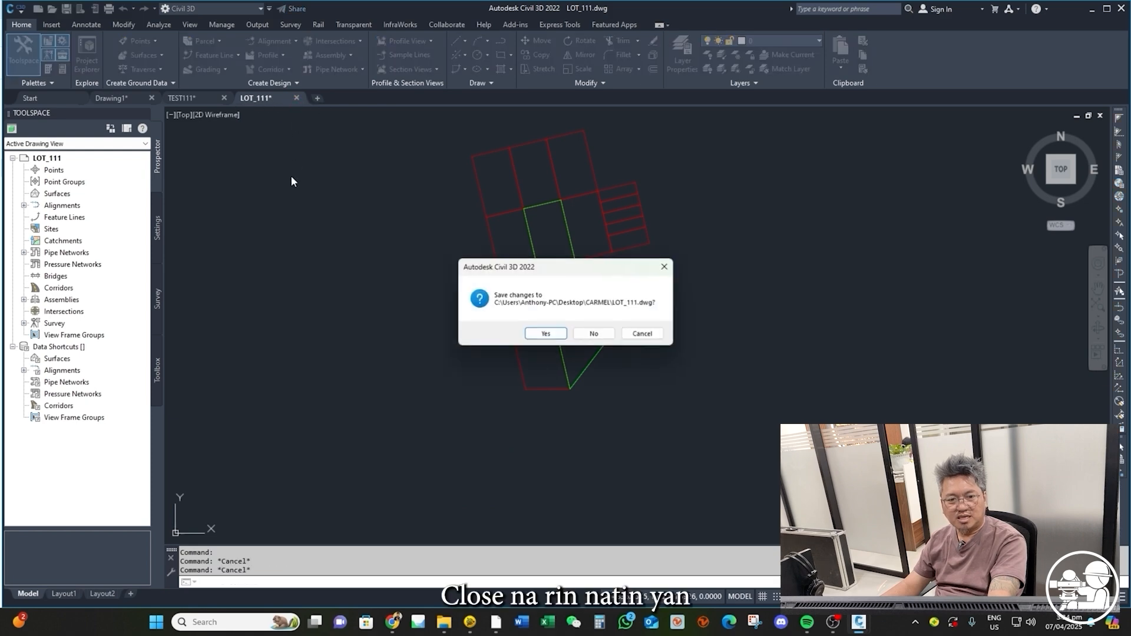
left_click(605, 338)
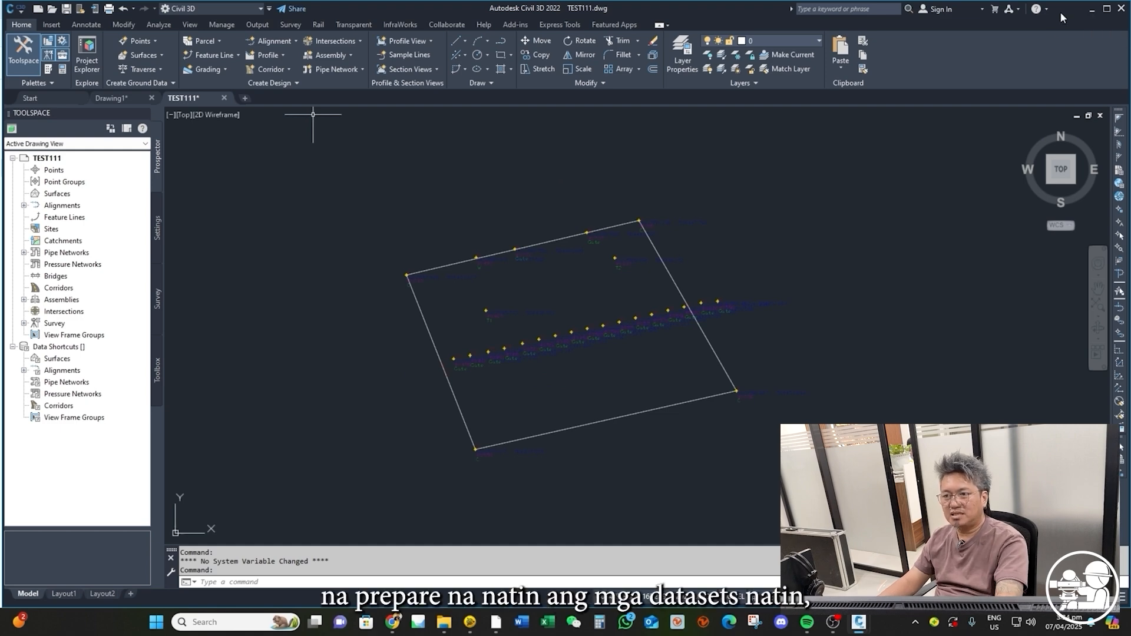
- Switch to File Explorer and copy SETTING.dwg and SETTING.csv from CARMEL into the FieldMaster Cad folder on the H3's internal shared storage
left_click(1085, 9)
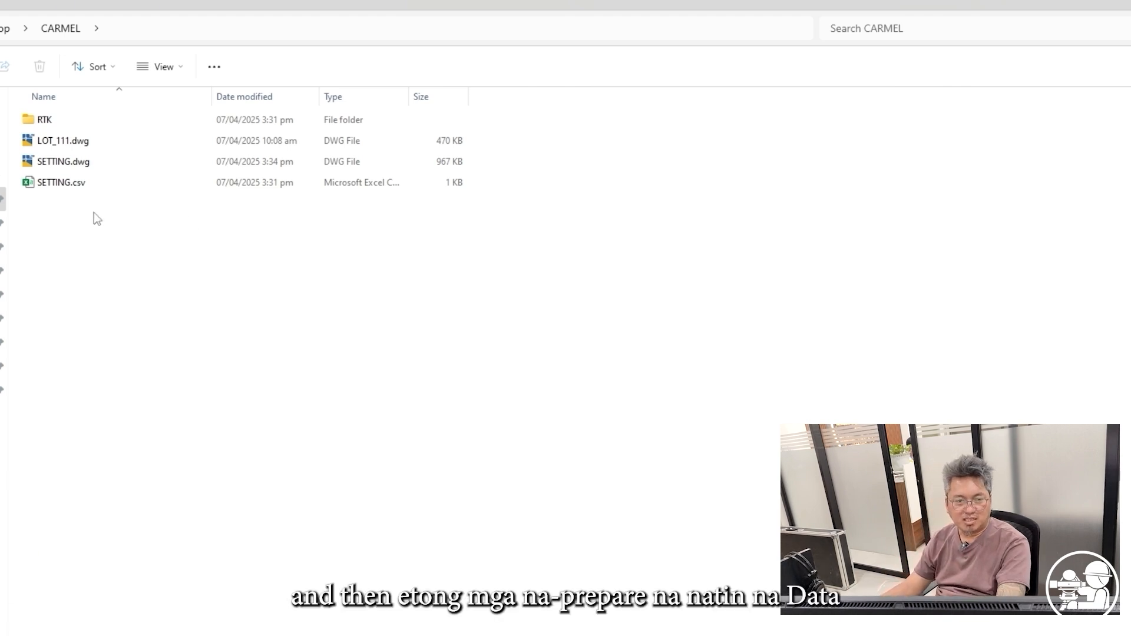
left_click_drag(127, 234, 43, 164)
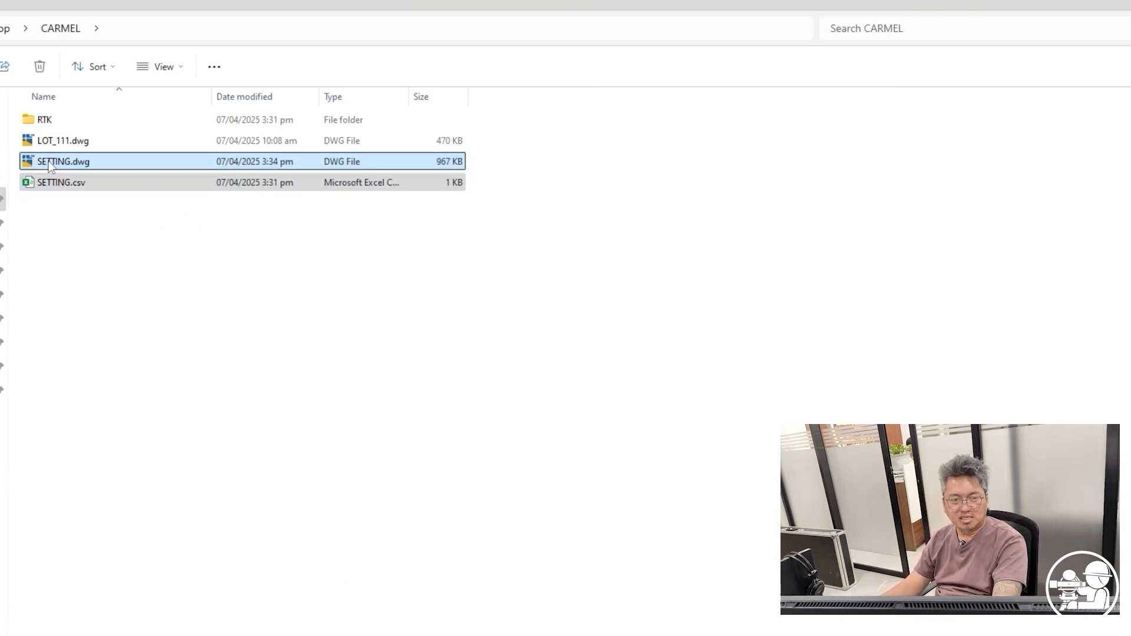
right_click(47, 167)
left_click(95, 179)
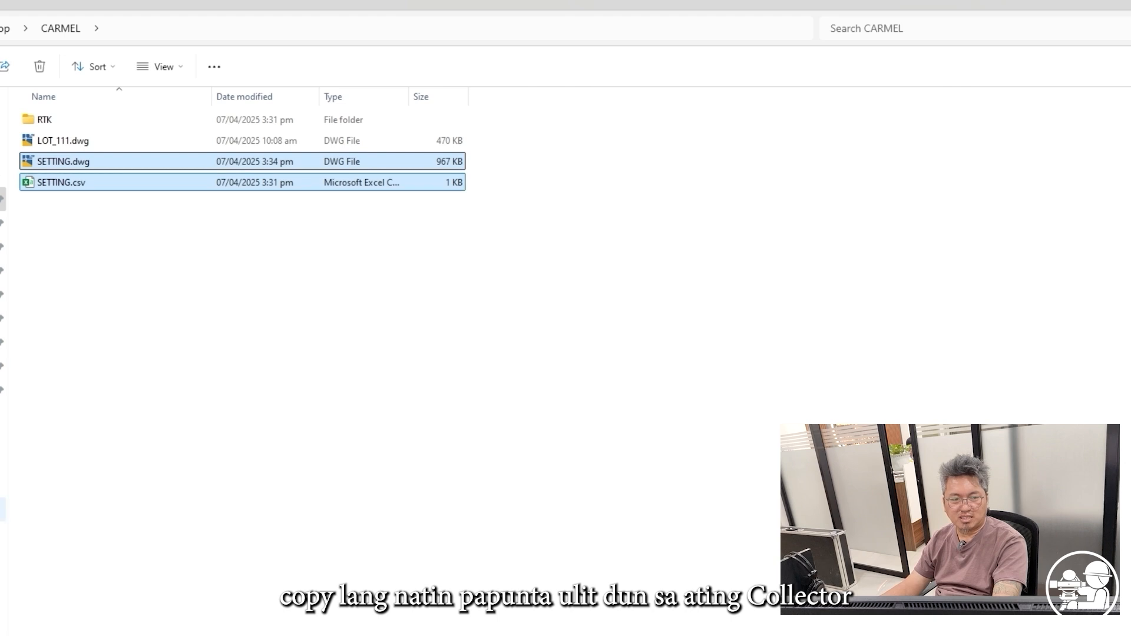
double_click(117, 118)
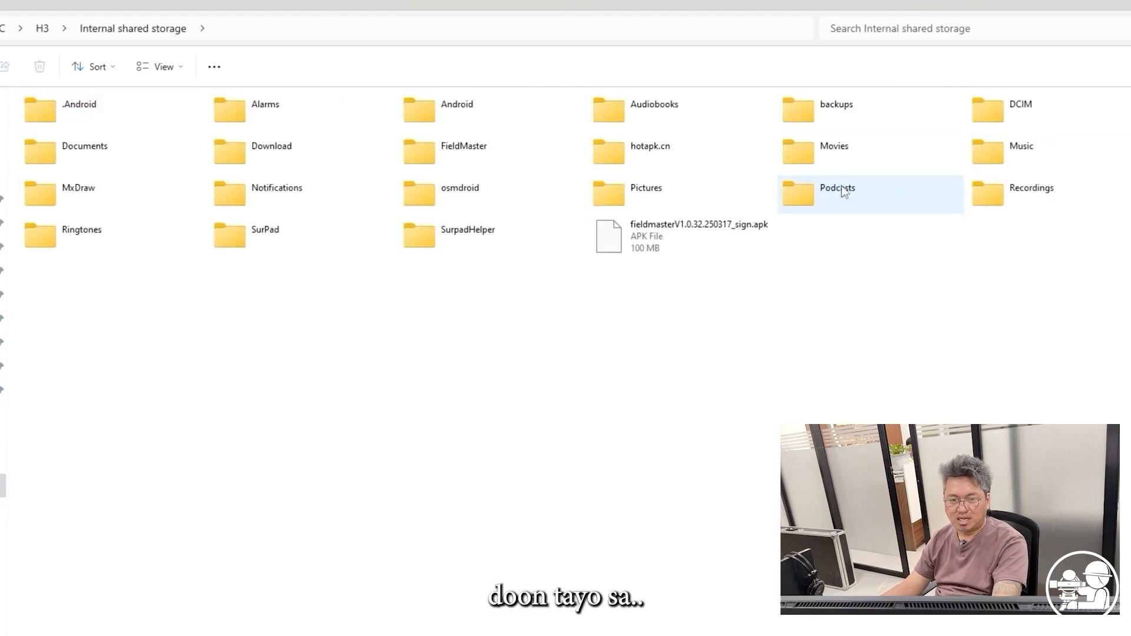
double_click(489, 155)
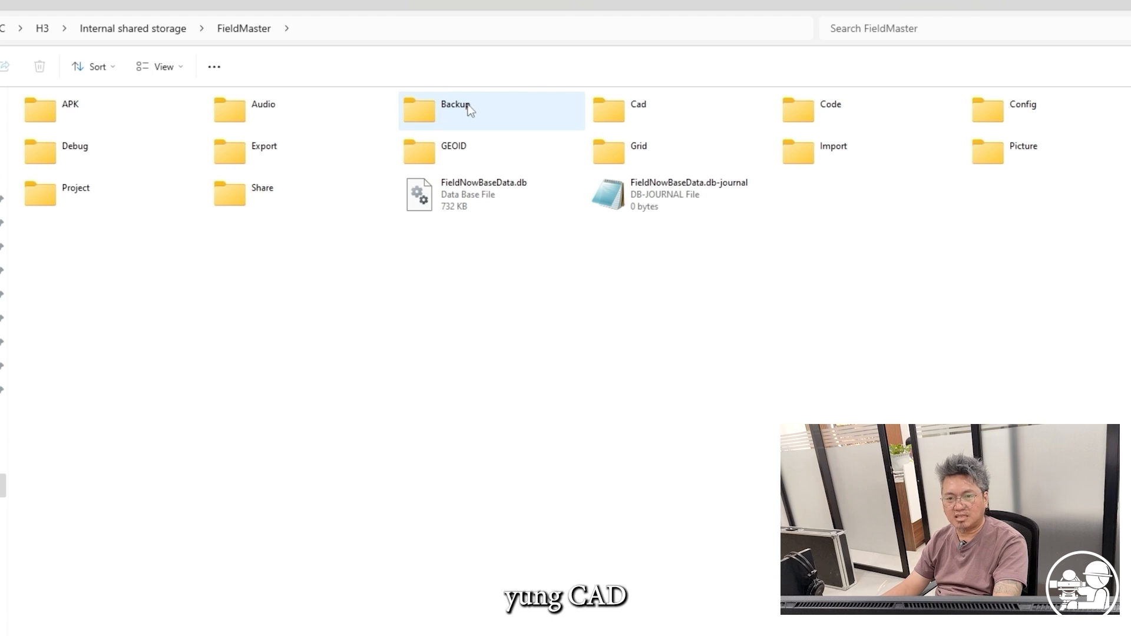
double_click(645, 108)
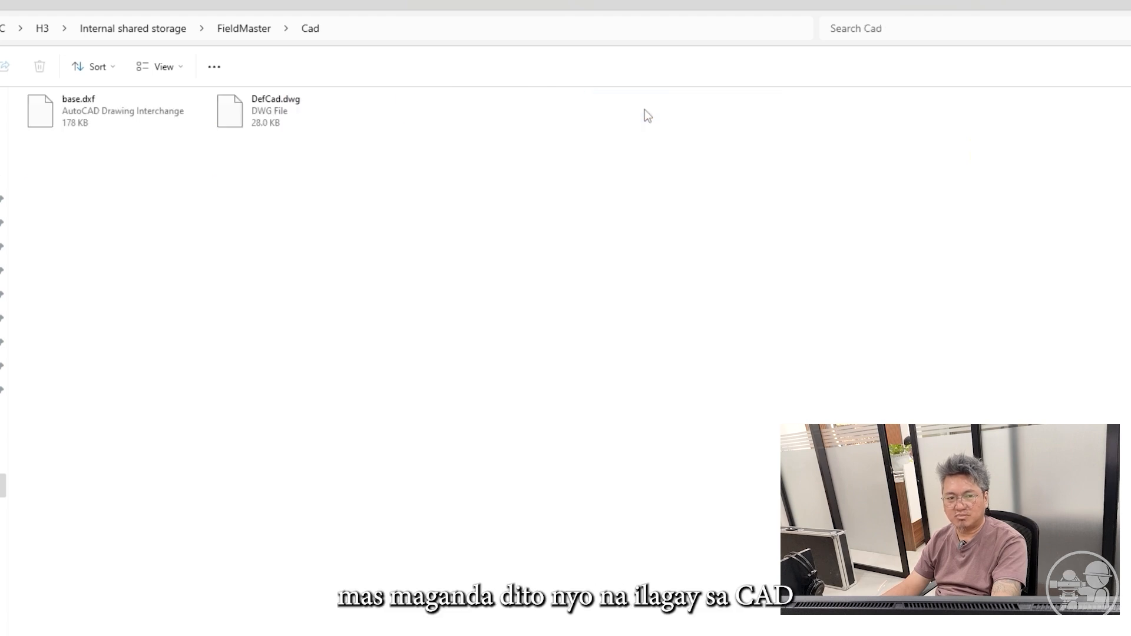
right_click(155, 215)
left_click(172, 236)
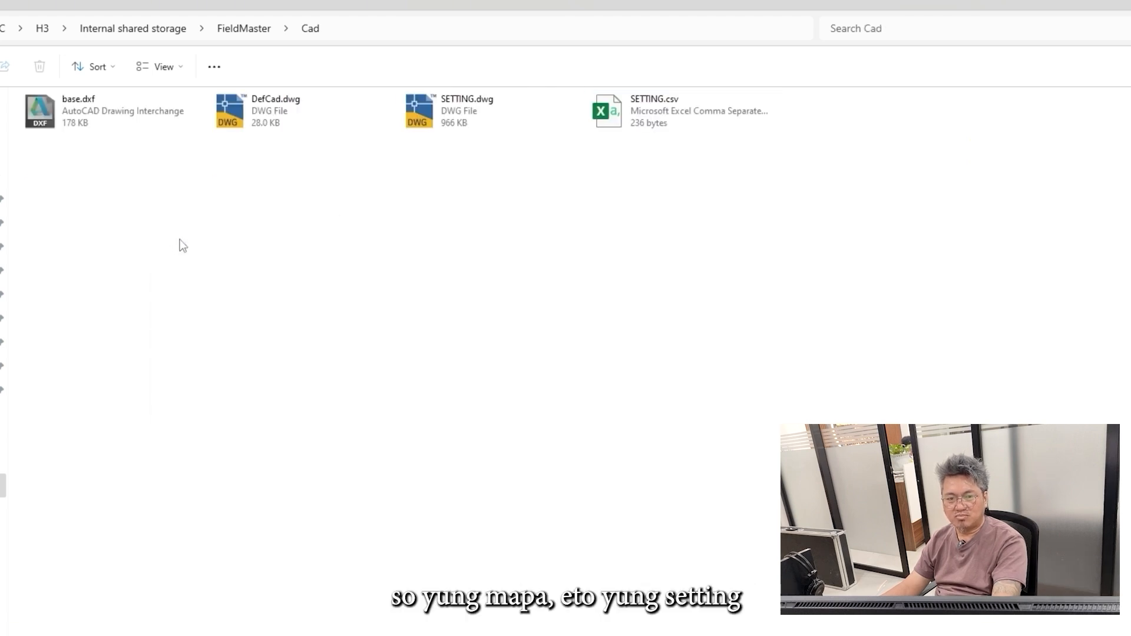
- Move SETTING.csv from the Cad folder to the FieldMaster Import folder
left_click(623, 101)
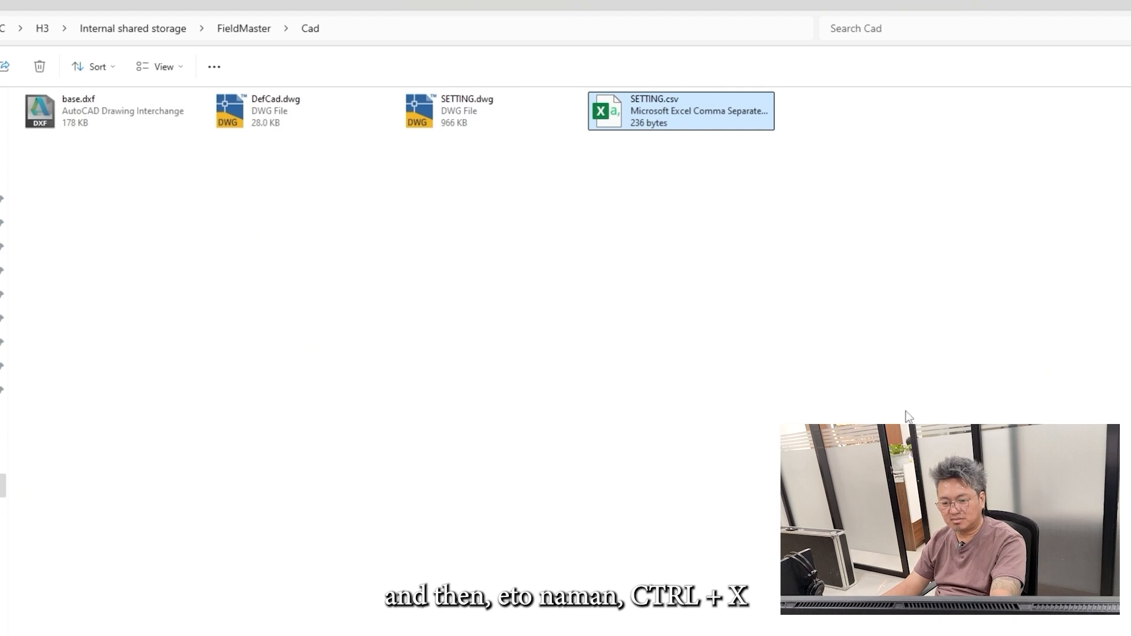
key("alt+Left")
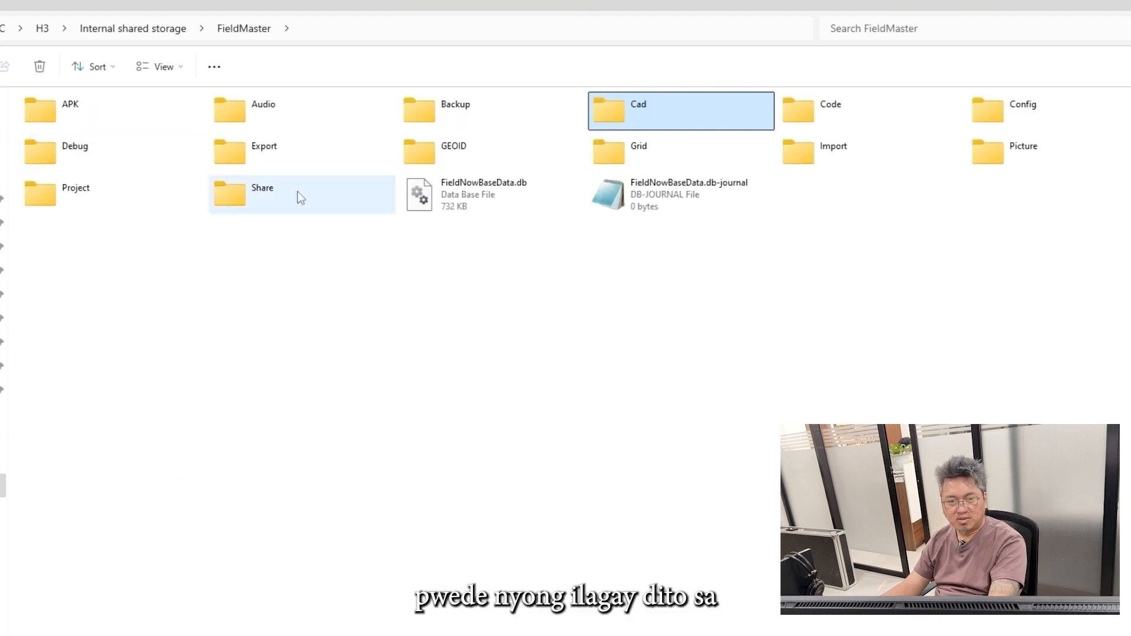
double_click(830, 152)
right_click(133, 187)
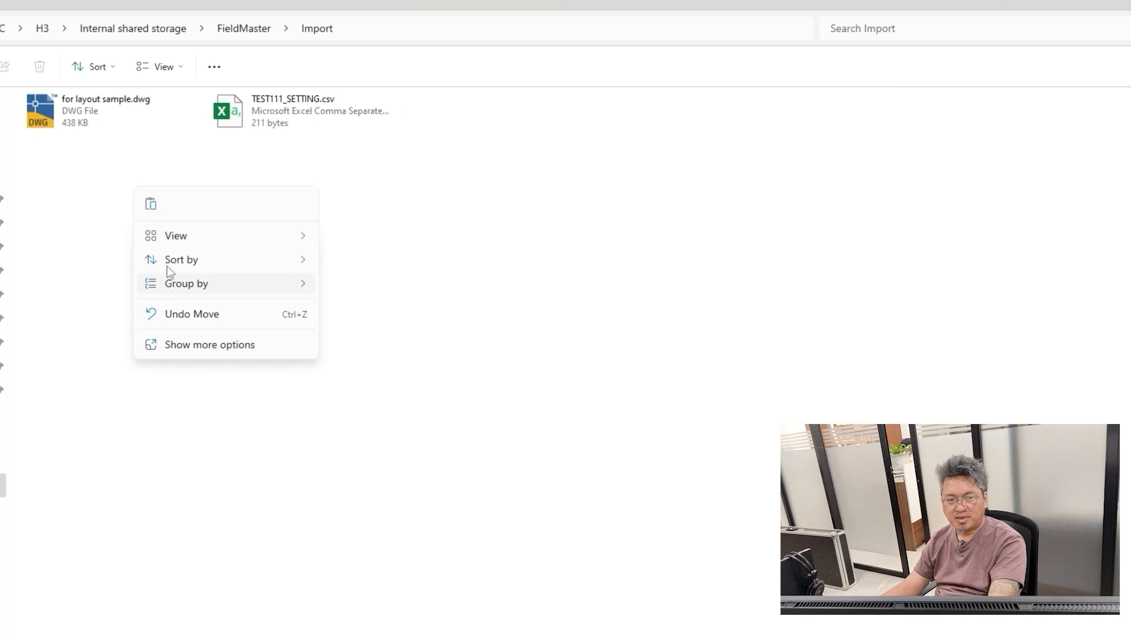
left_click(148, 209)
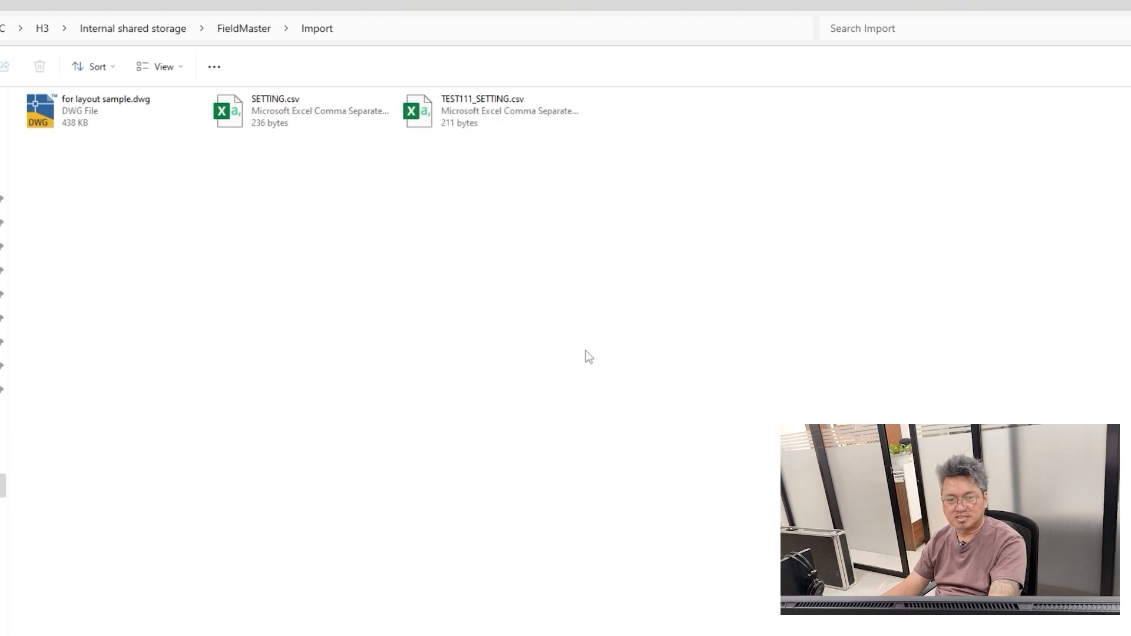
left_click(452, 129)
left_click(259, 126)
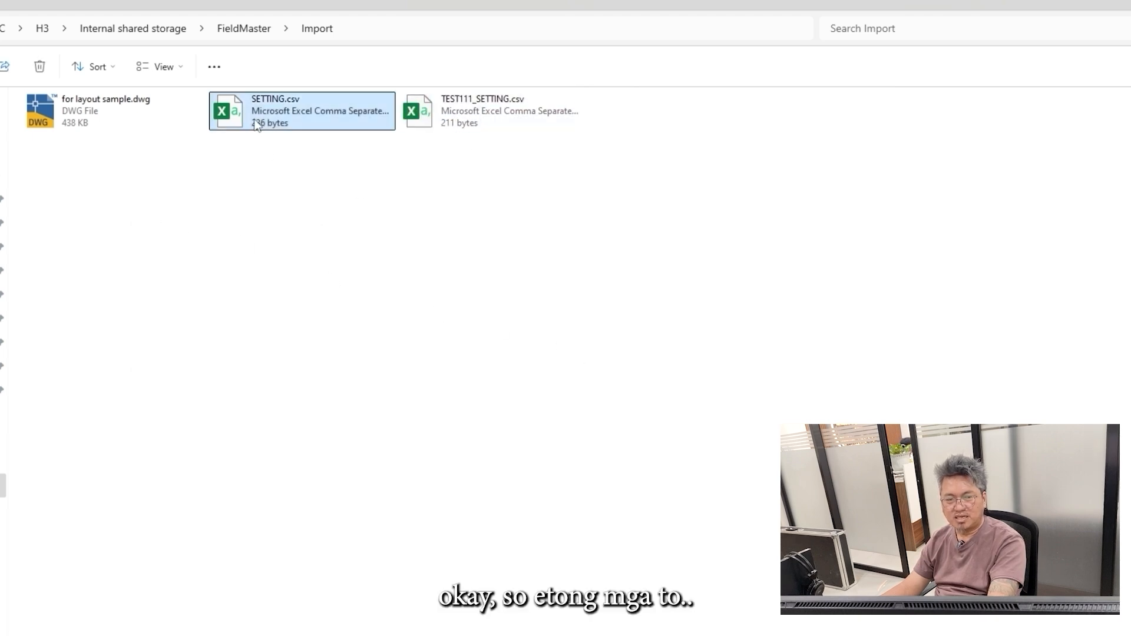